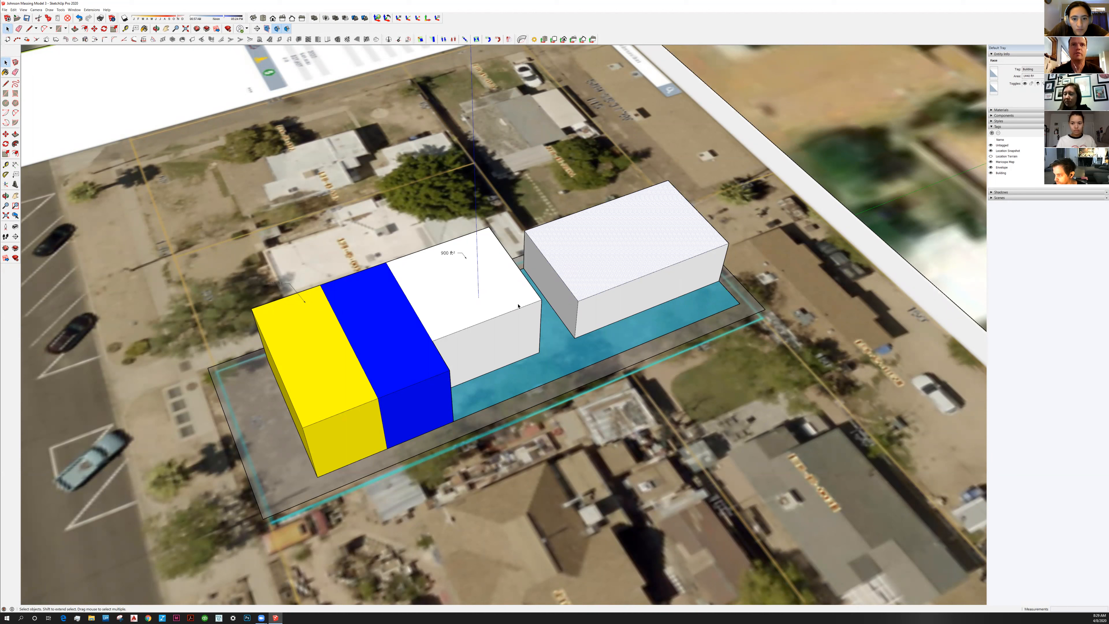
Make the detached white back box a component, then select the joined yellow, blue and white boxes
double_click(592, 281)
left_click(592, 273)
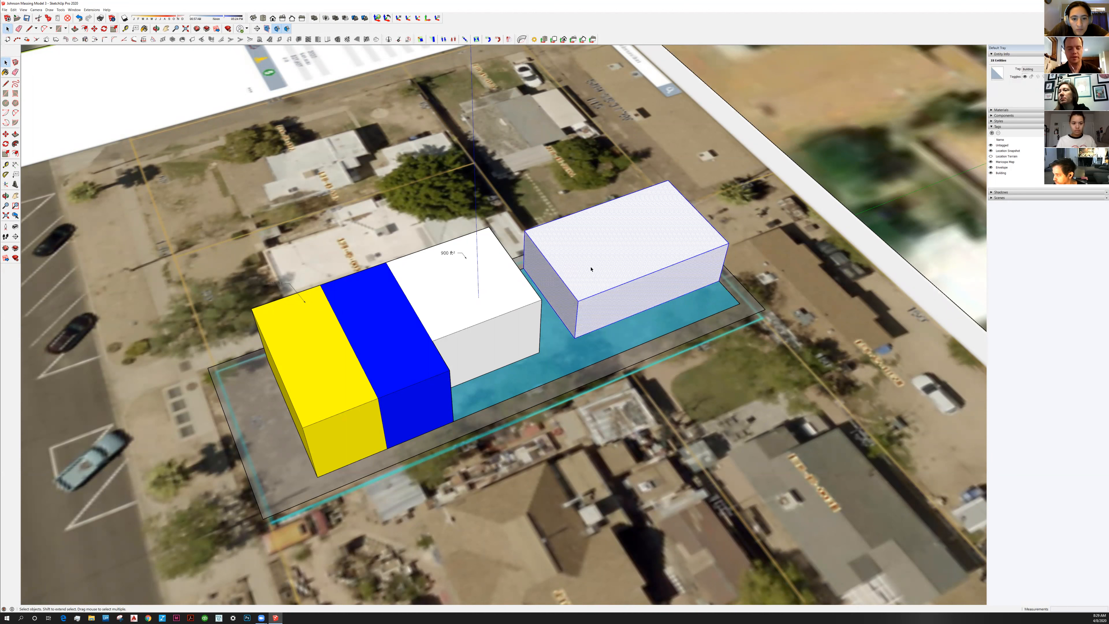
key("g")
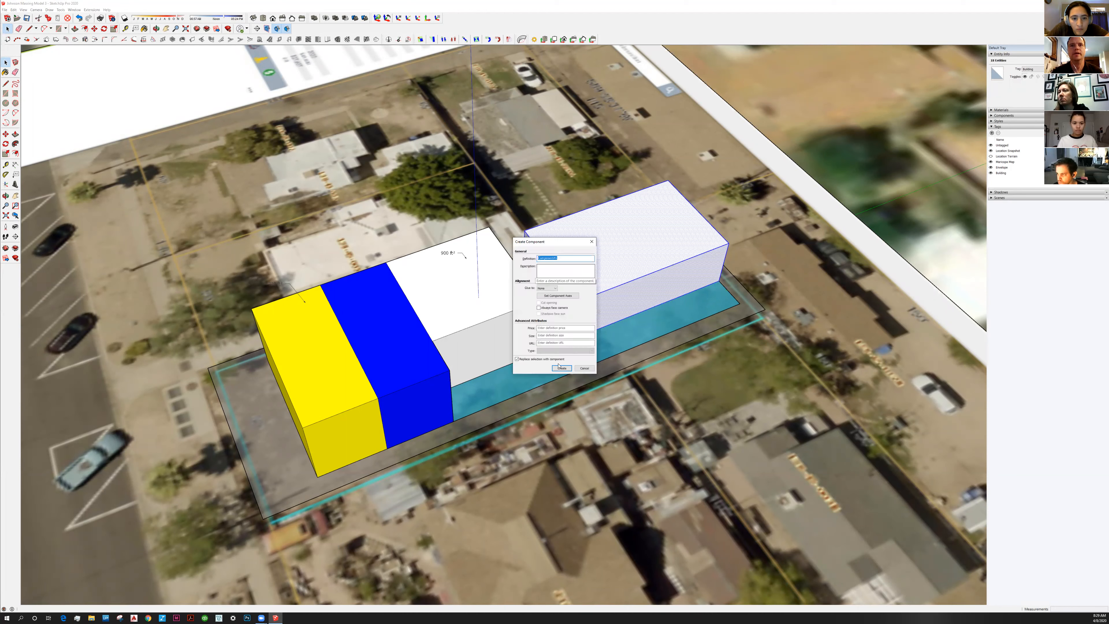
left_click(561, 368)
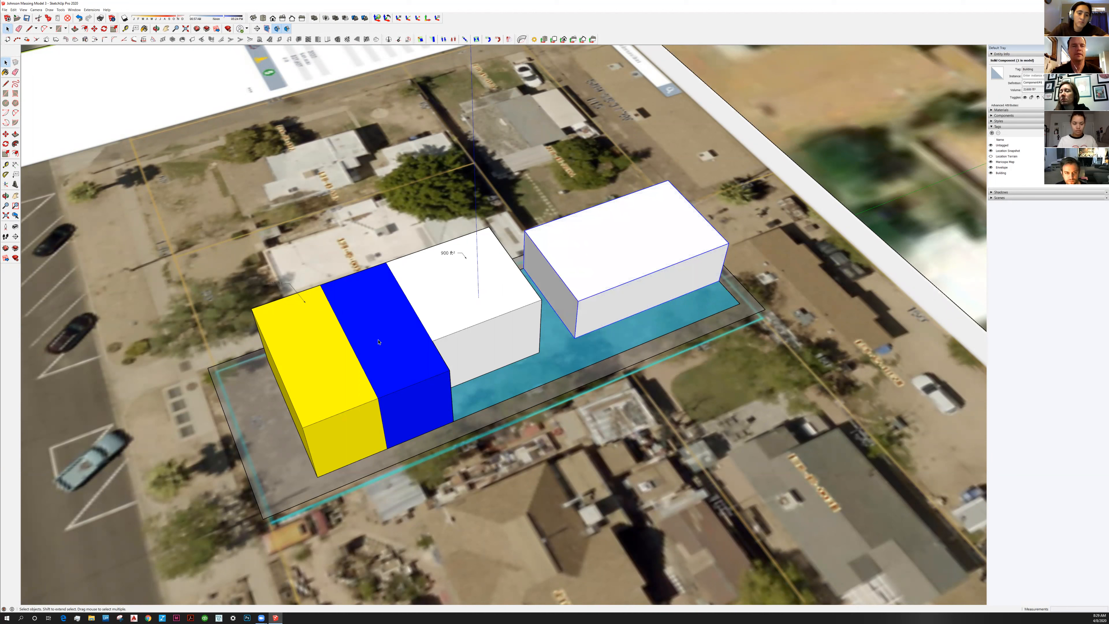
triple_click(382, 355)
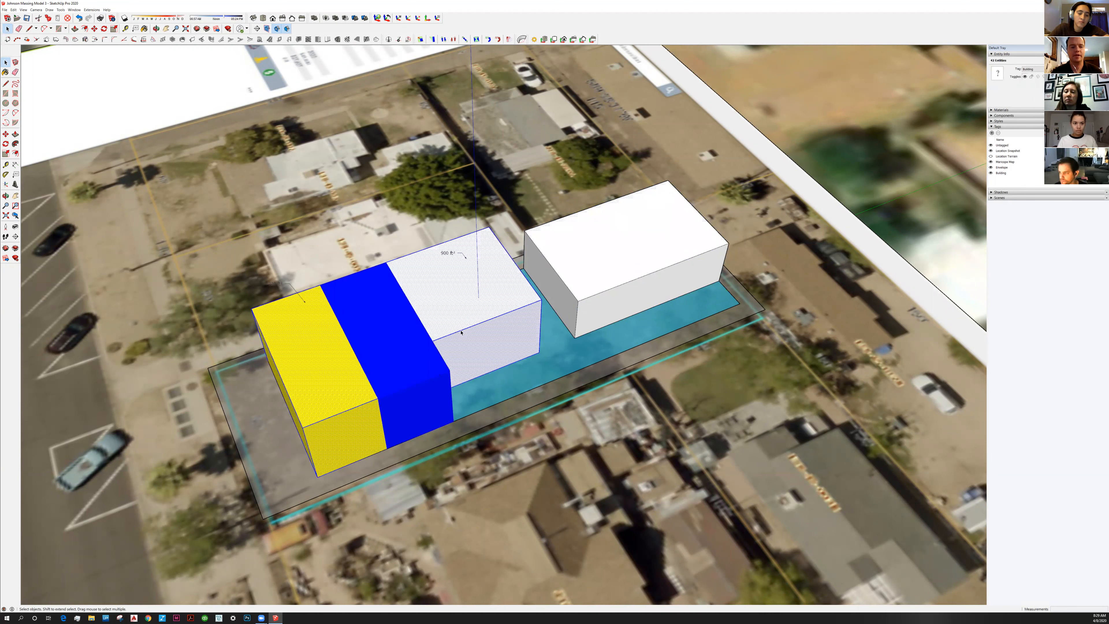
Combine the selected yellow, blue and white boxes into a single component
middle_click_drag(461, 333, 526, 304)
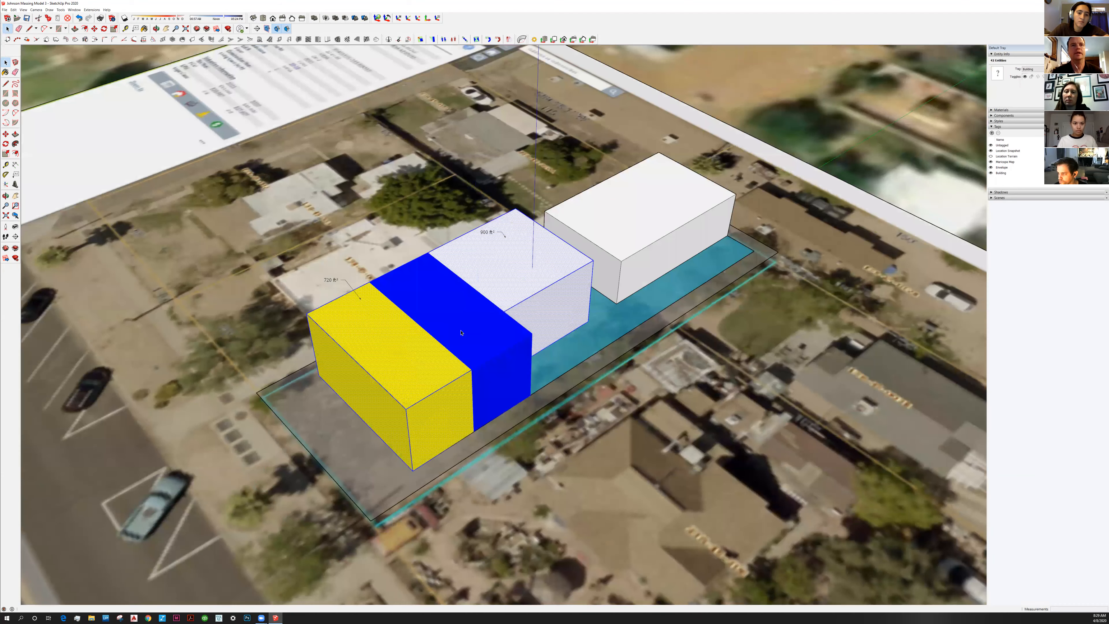
key("g")
left_click(553, 369)
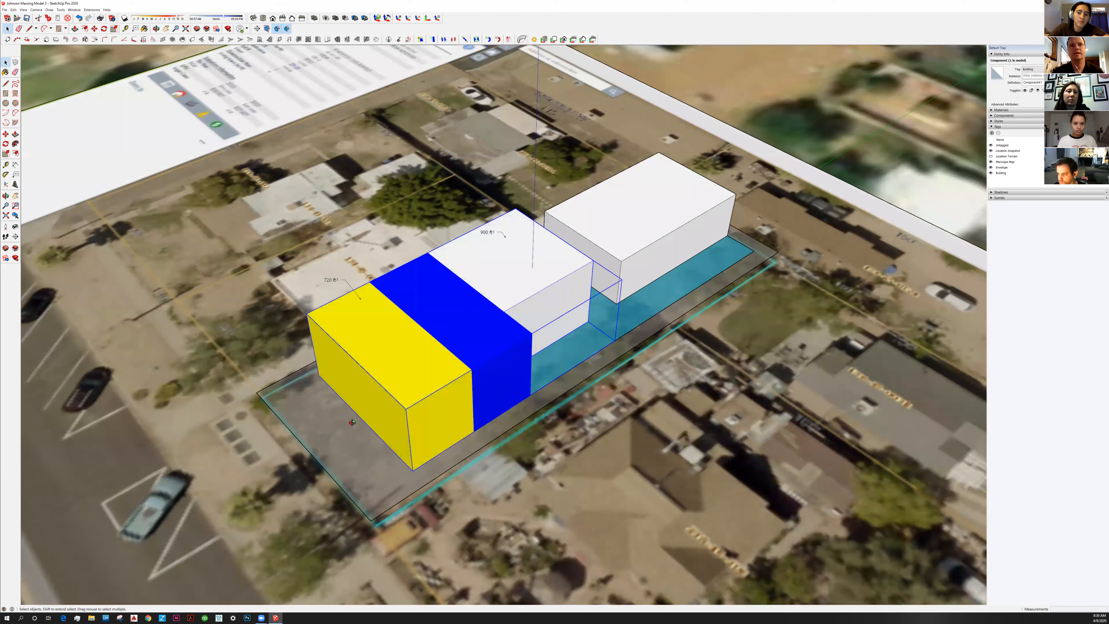
Orbit to a low, oblique view of the lot front and pick the Line tool
middle_click_drag(461, 392, 506, 325)
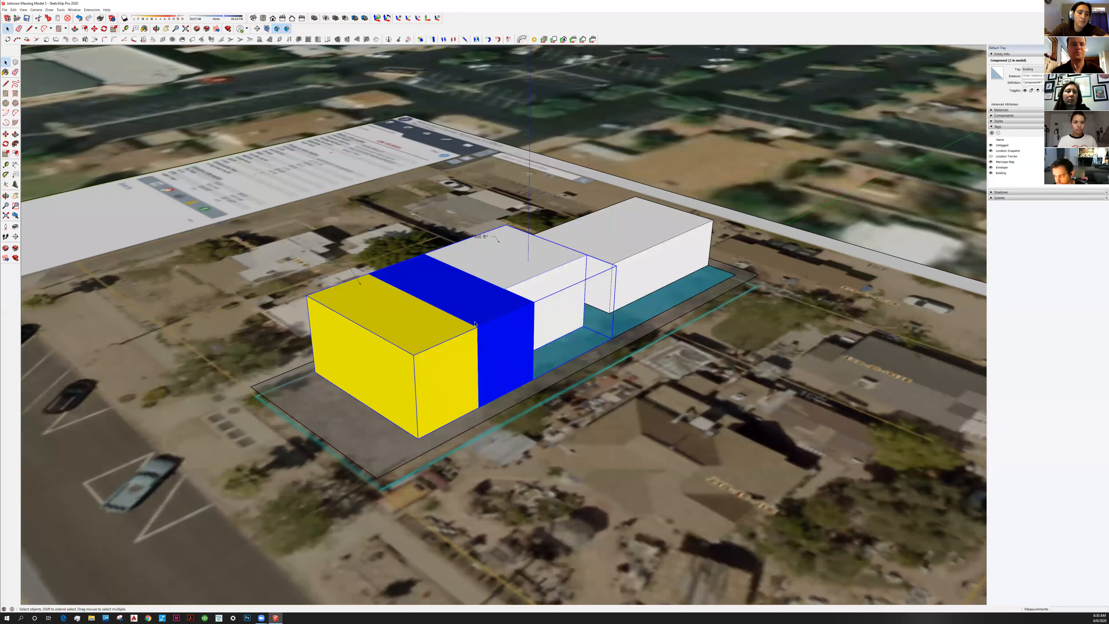
middle_click_drag(515, 361, 315, 221)
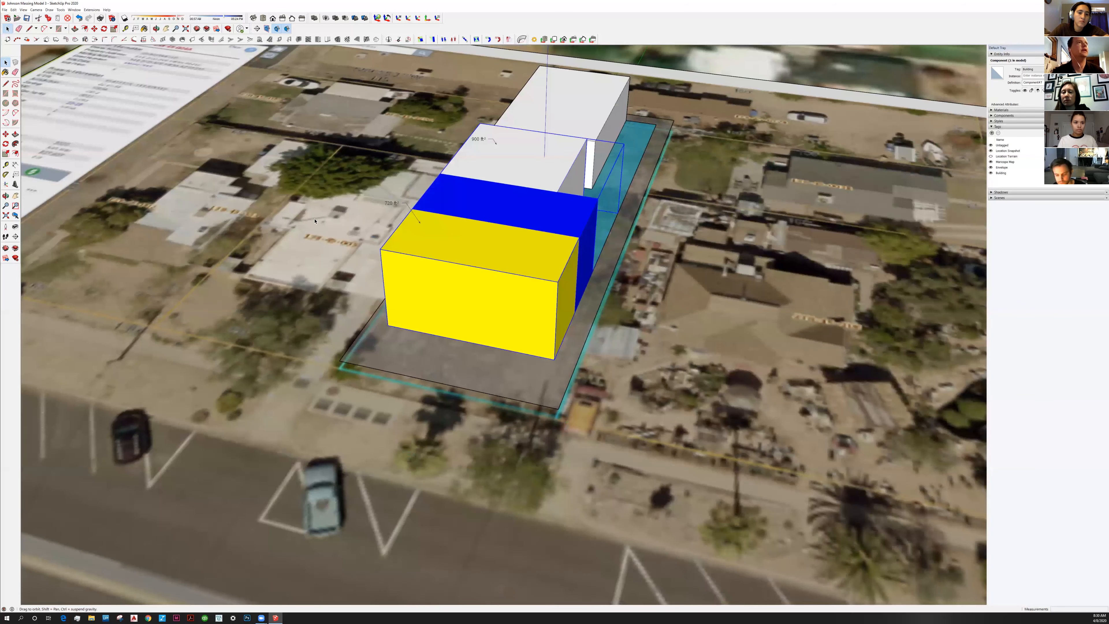
left_click(10, 86)
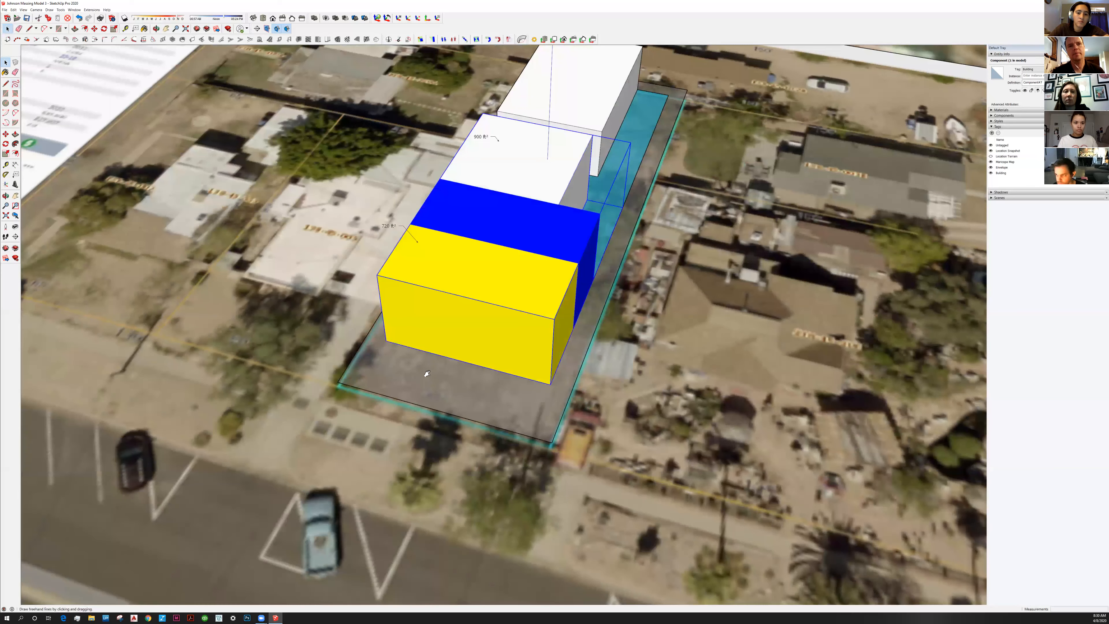
middle_click_drag(457, 428, 482, 456)
key("l")
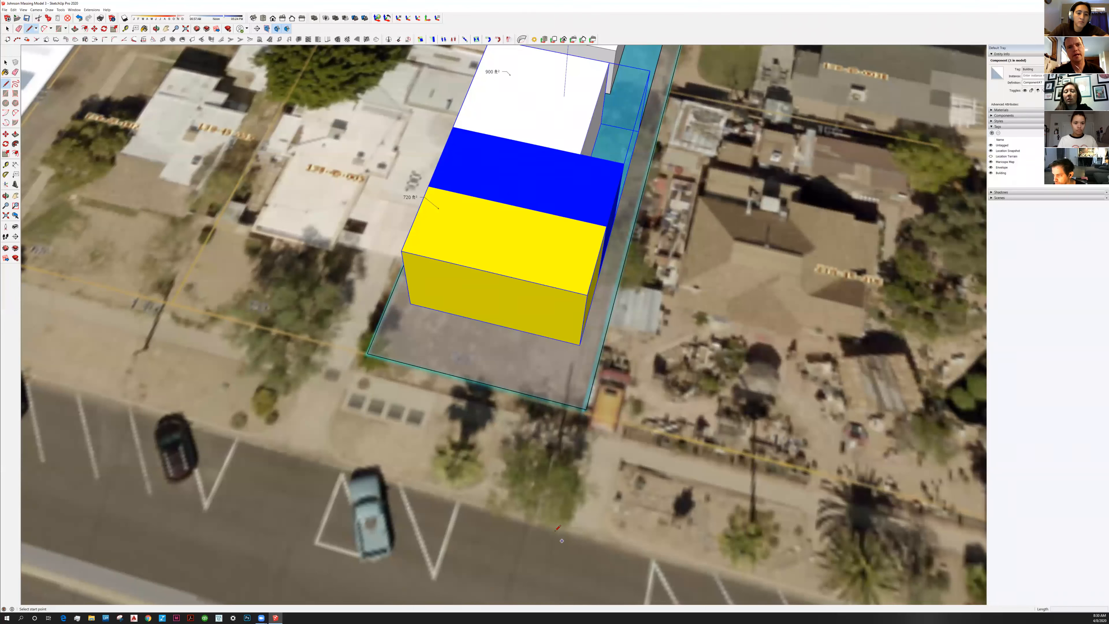
Draw a 12' driveway edge from the lot corner toward the street
left_click(604, 345)
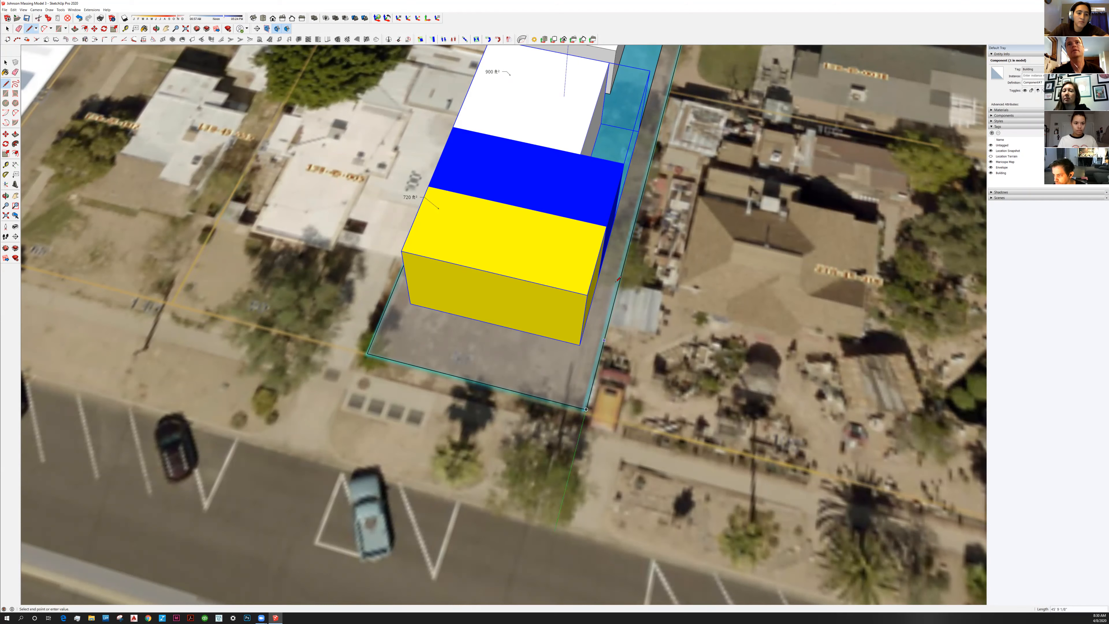
scroll(624, 212, "down", 3)
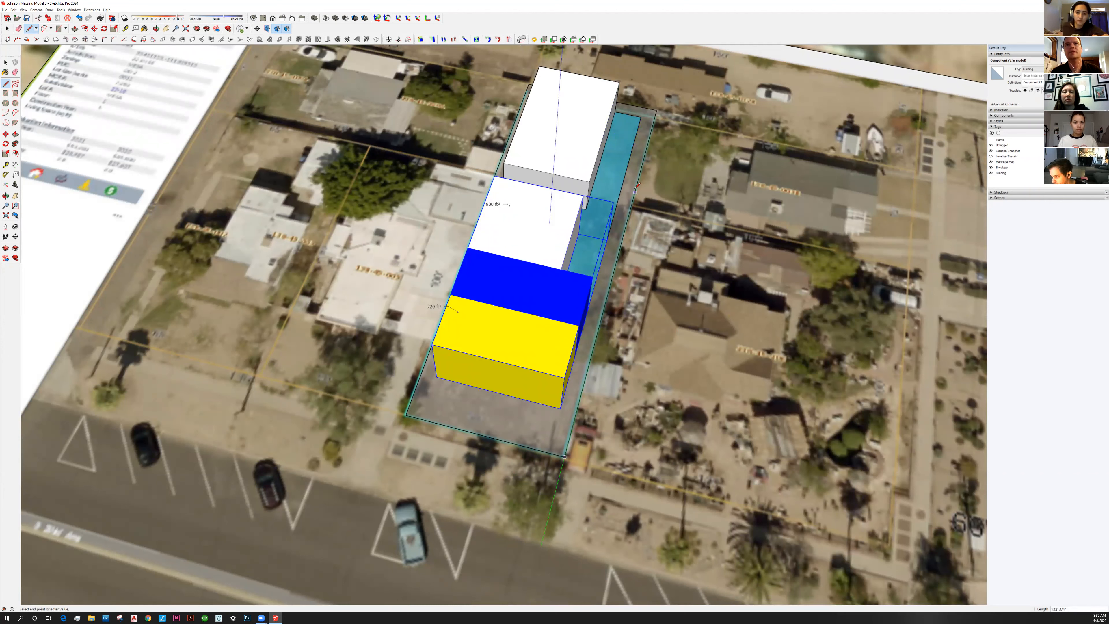
left_click(616, 183)
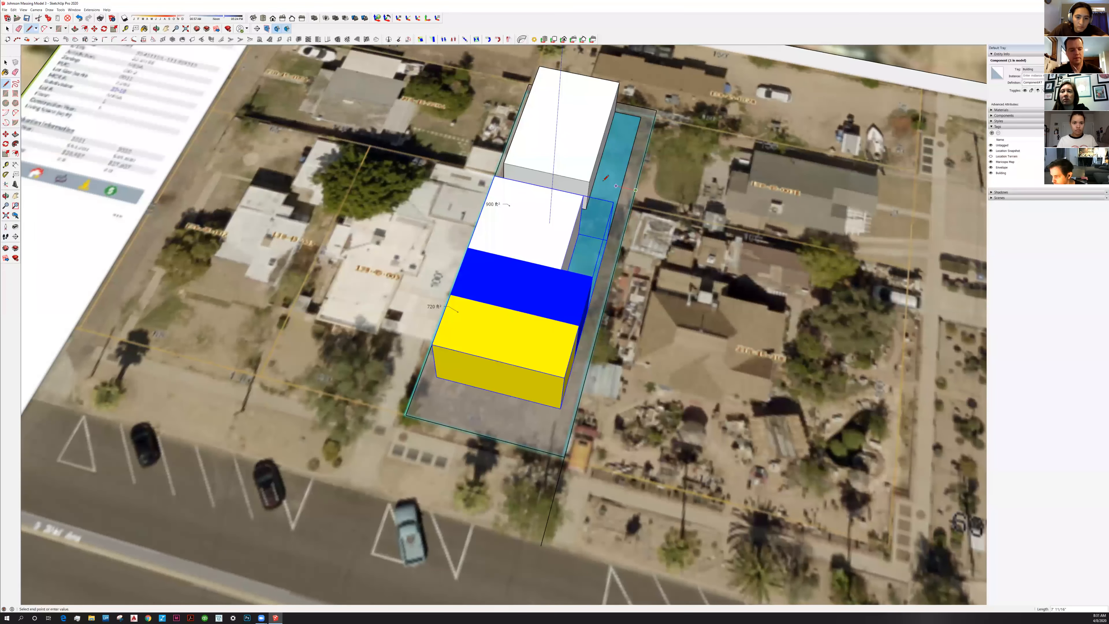
type("12'")
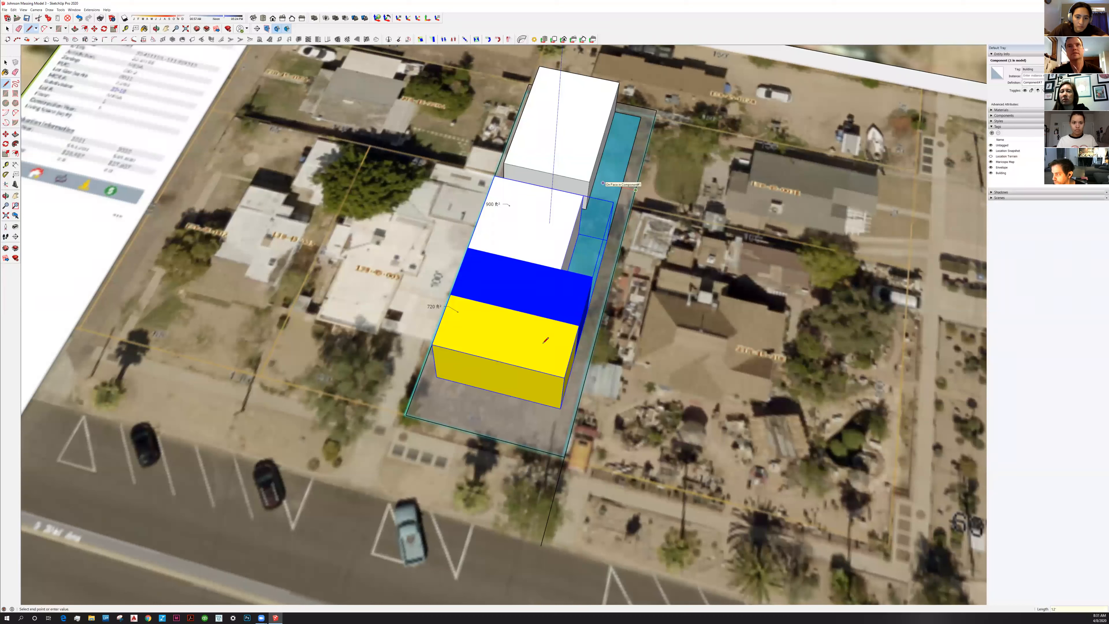
key("Return")
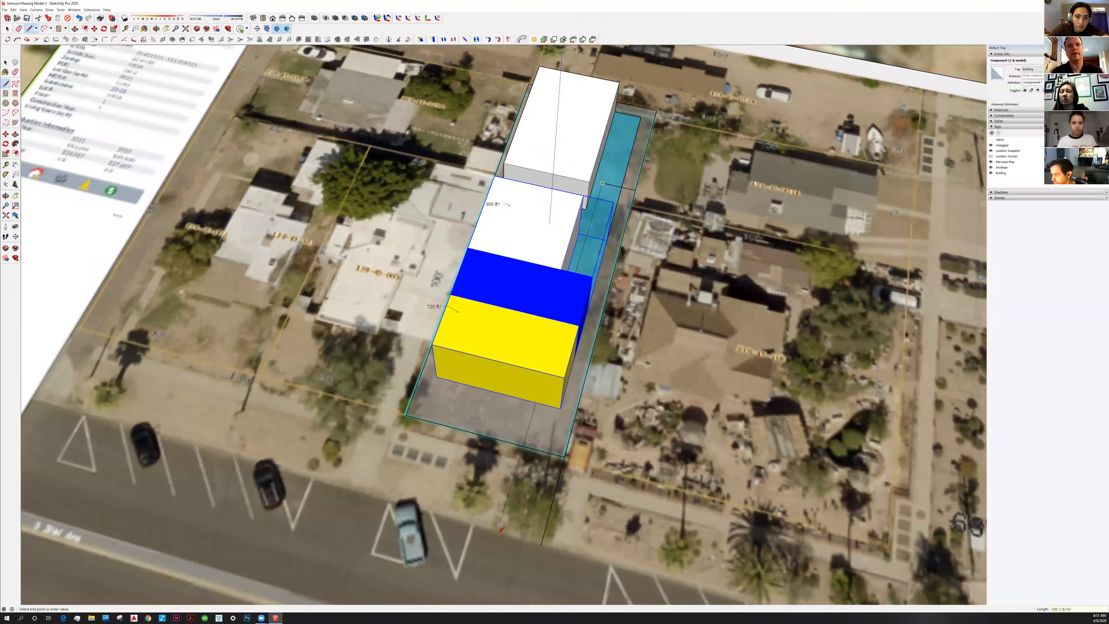
Close the driveway outline at the street into a white rectangular face
left_click(534, 543)
left_click(539, 314)
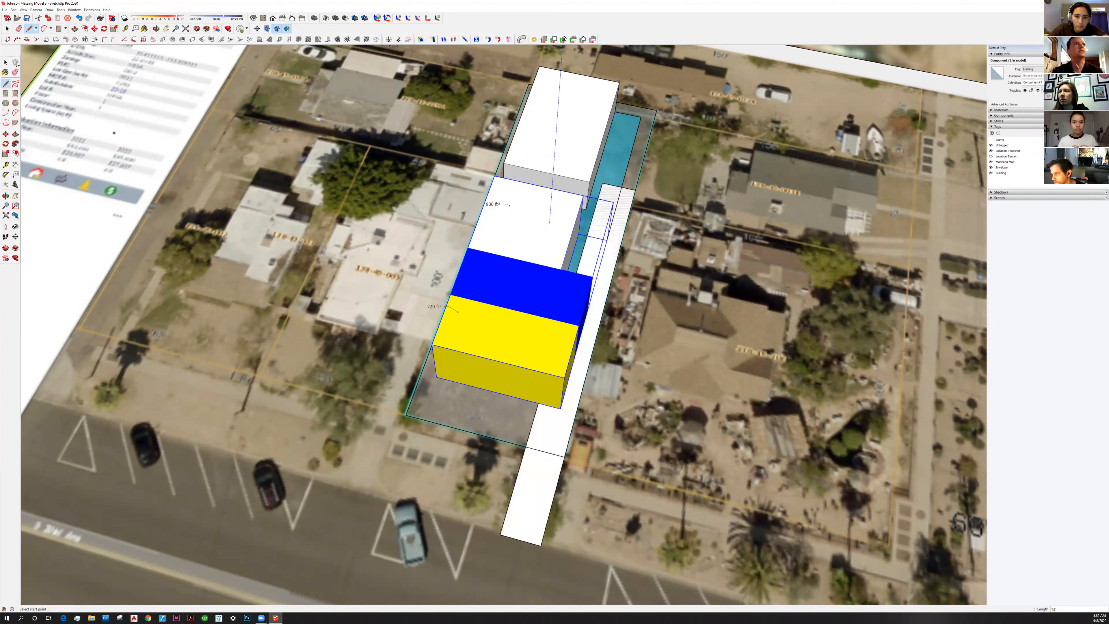
key("space")
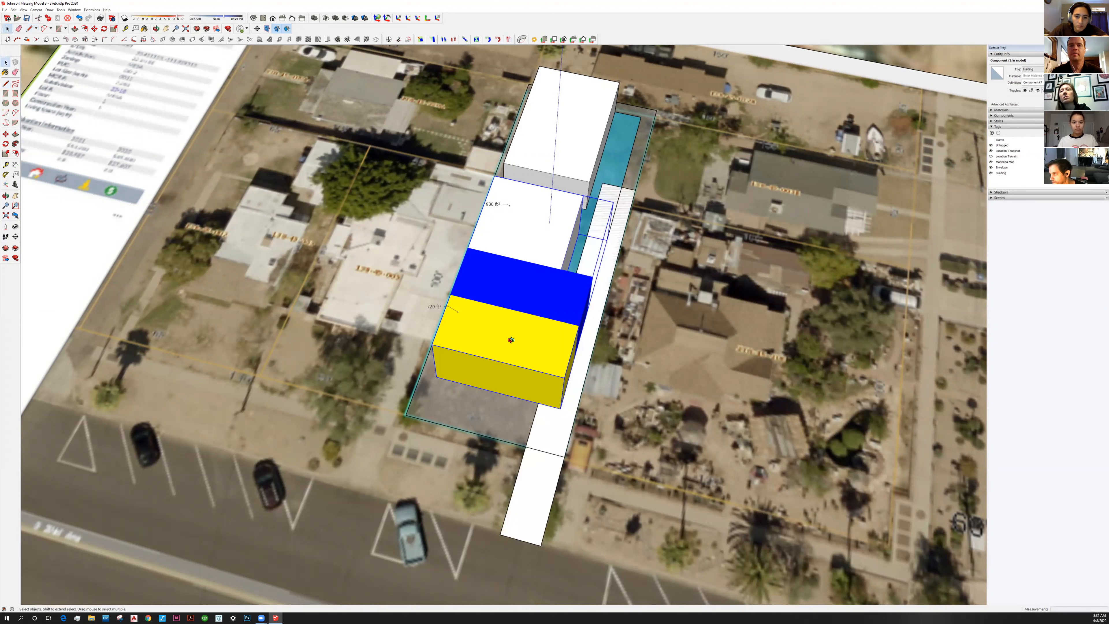
Move the driveway's far end edge back onto the lot's front boundary
middle_click_drag(741, 323, 755, 287)
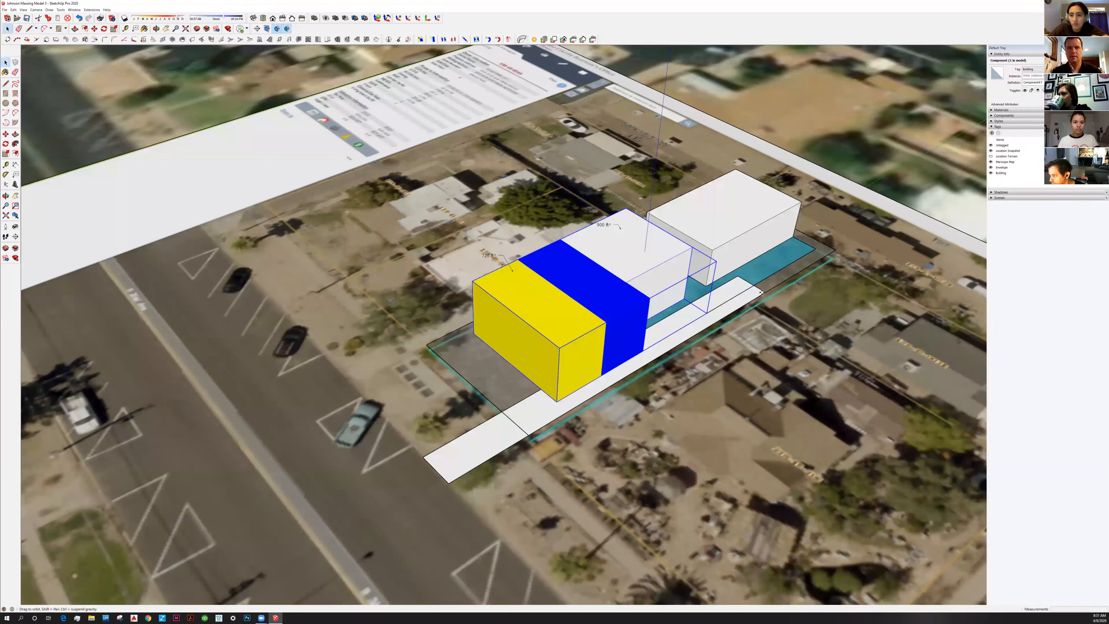
left_click(754, 286)
key("m")
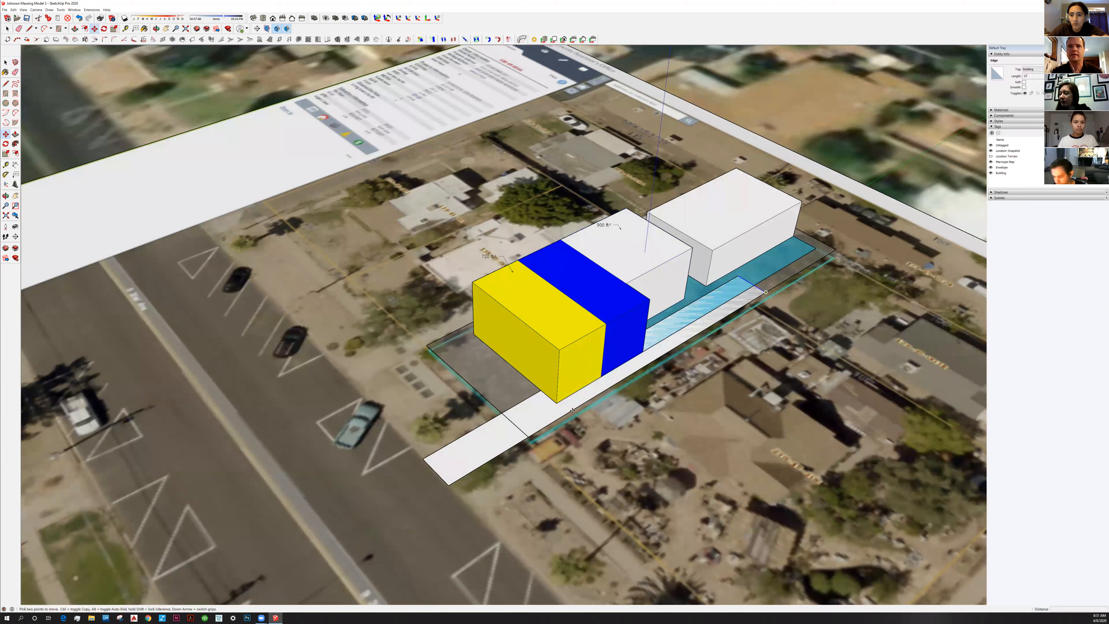
left_click(763, 290)
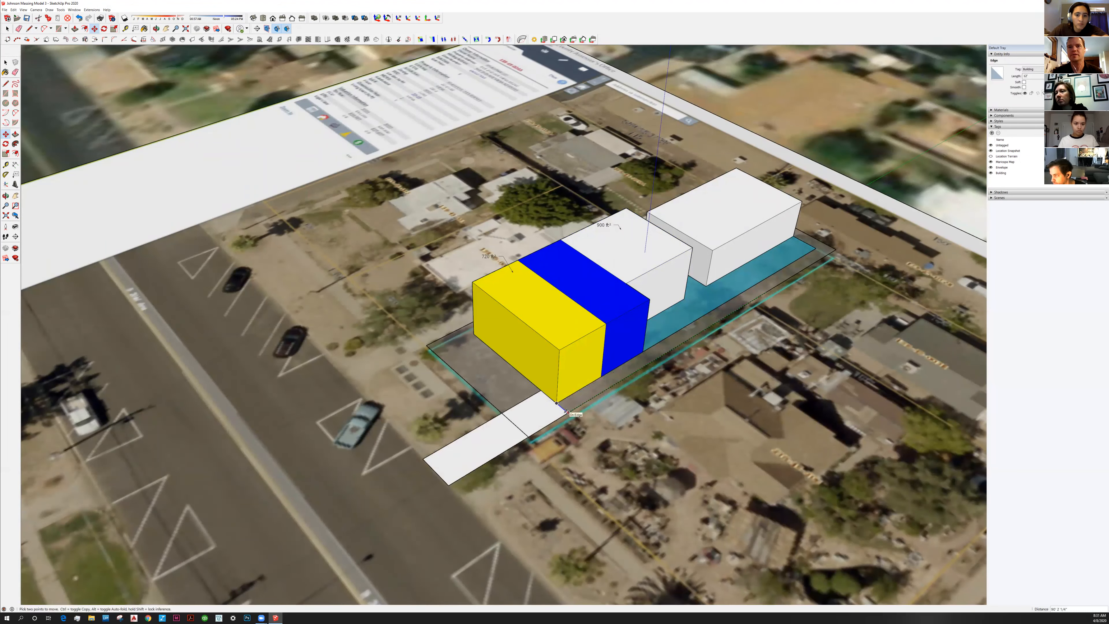
left_click(567, 412)
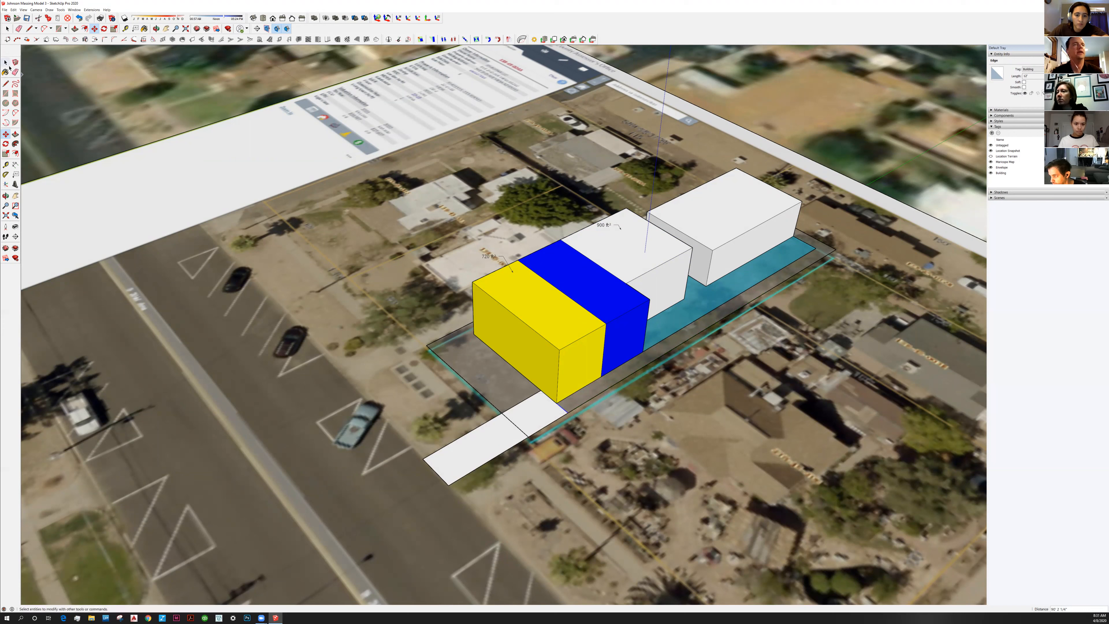
left_click(7, 63)
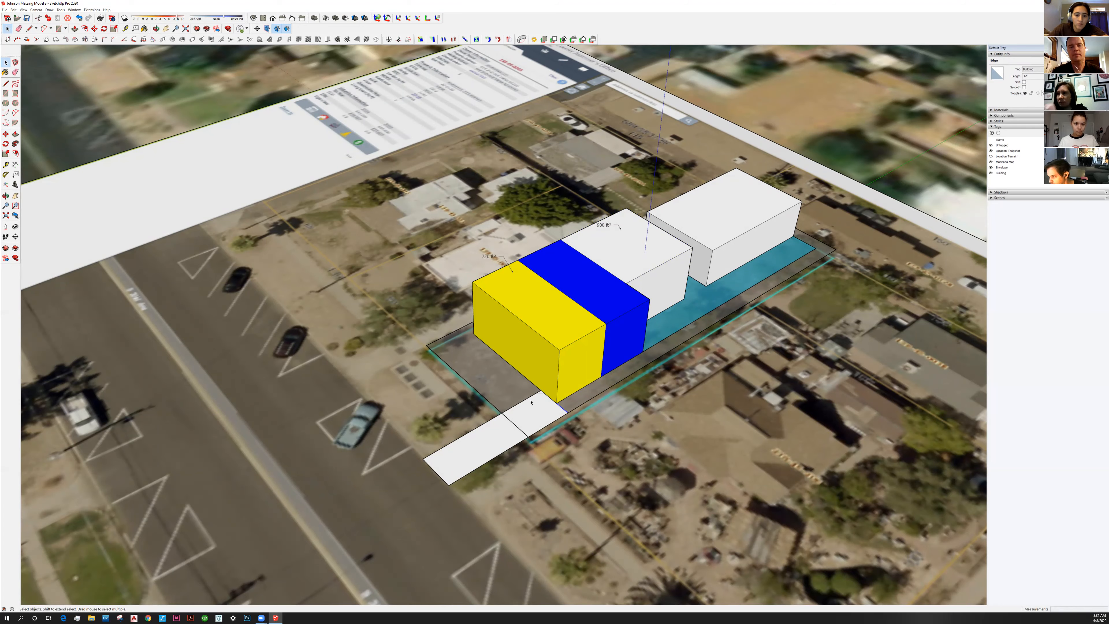
middle_click_drag(535, 373, 531, 390)
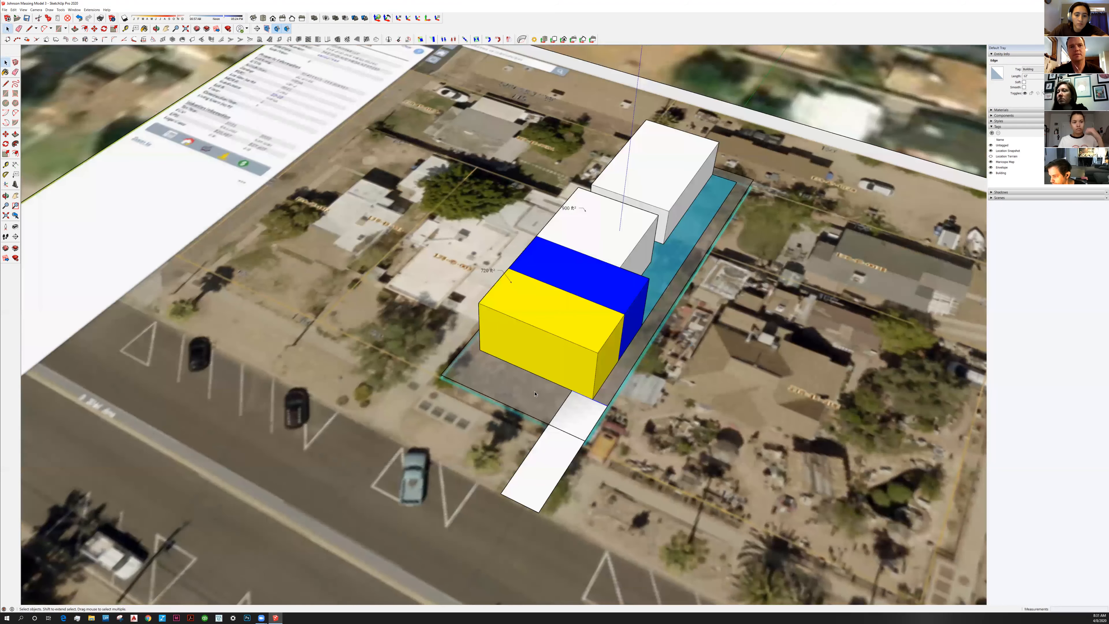
scroll(558, 430, "up", 2)
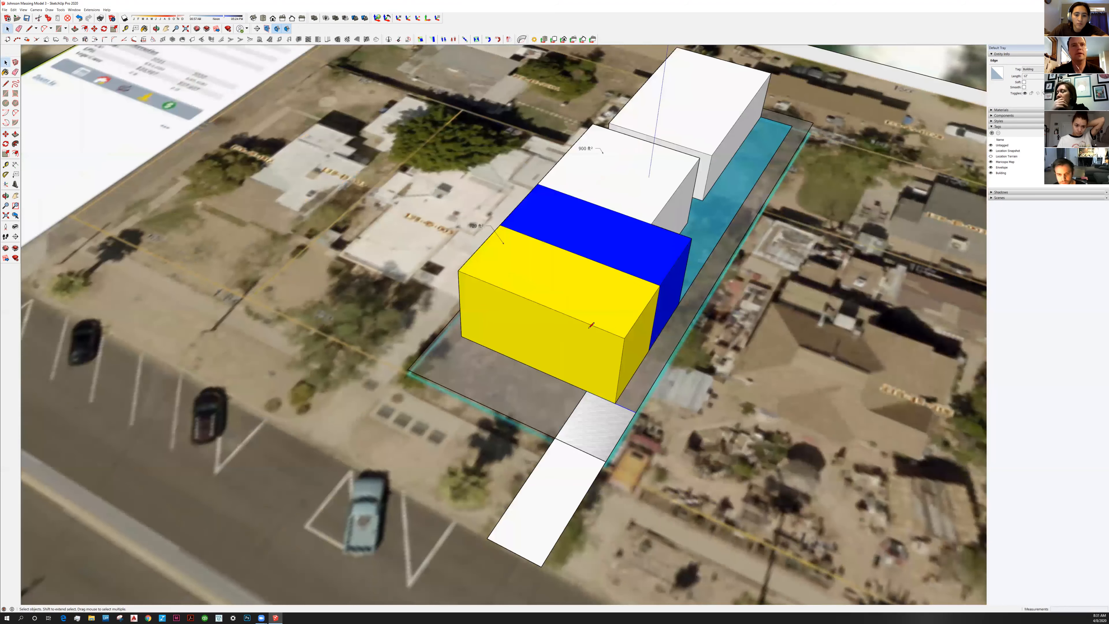
key("l")
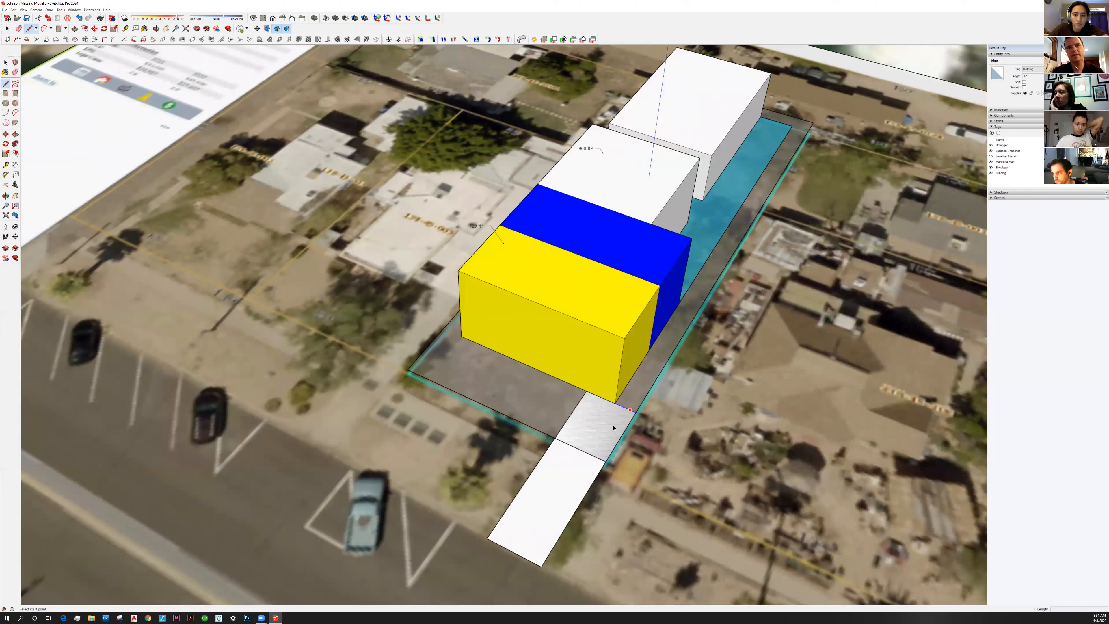
key("space")
double_click(583, 470)
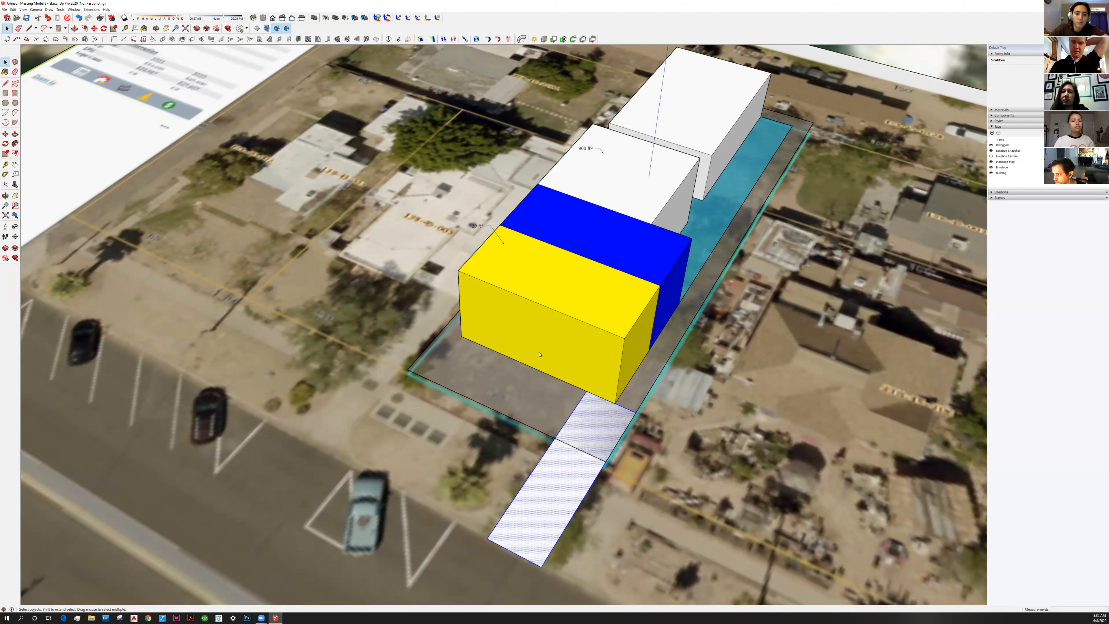
Make the white driveway strip a component and draw a 24' edge to the lot's front corner
key("g")
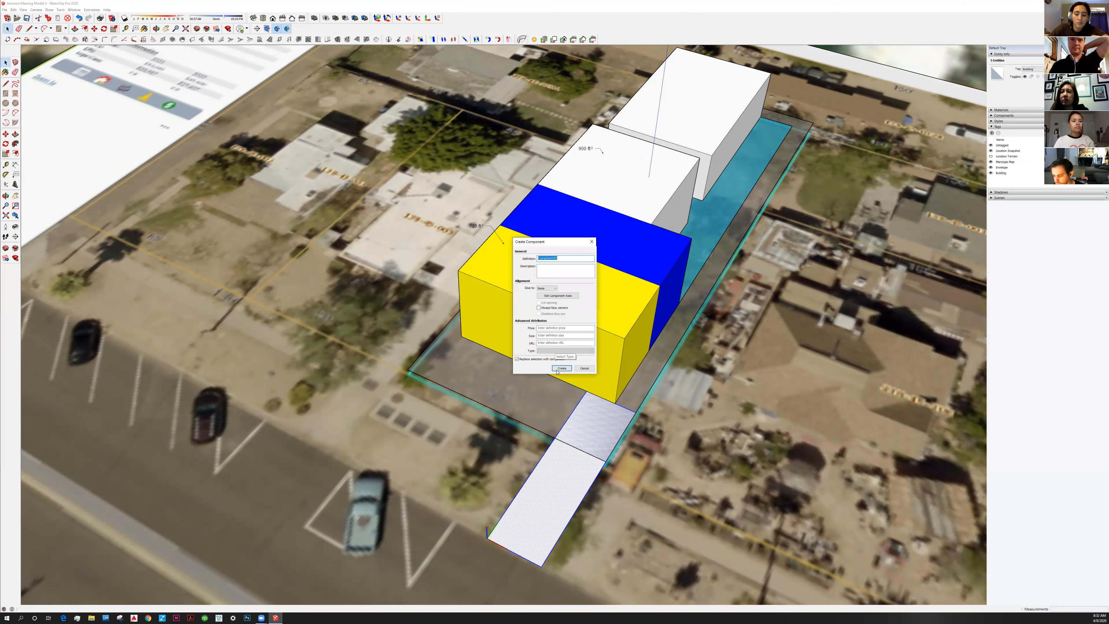
left_click(556, 369)
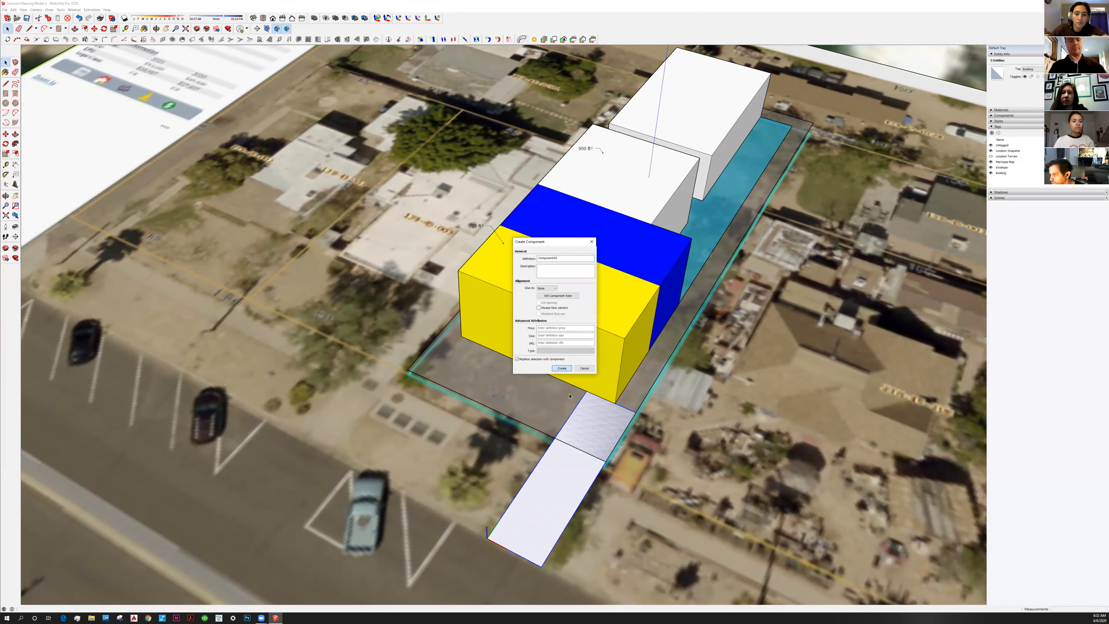
left_click(5, 83)
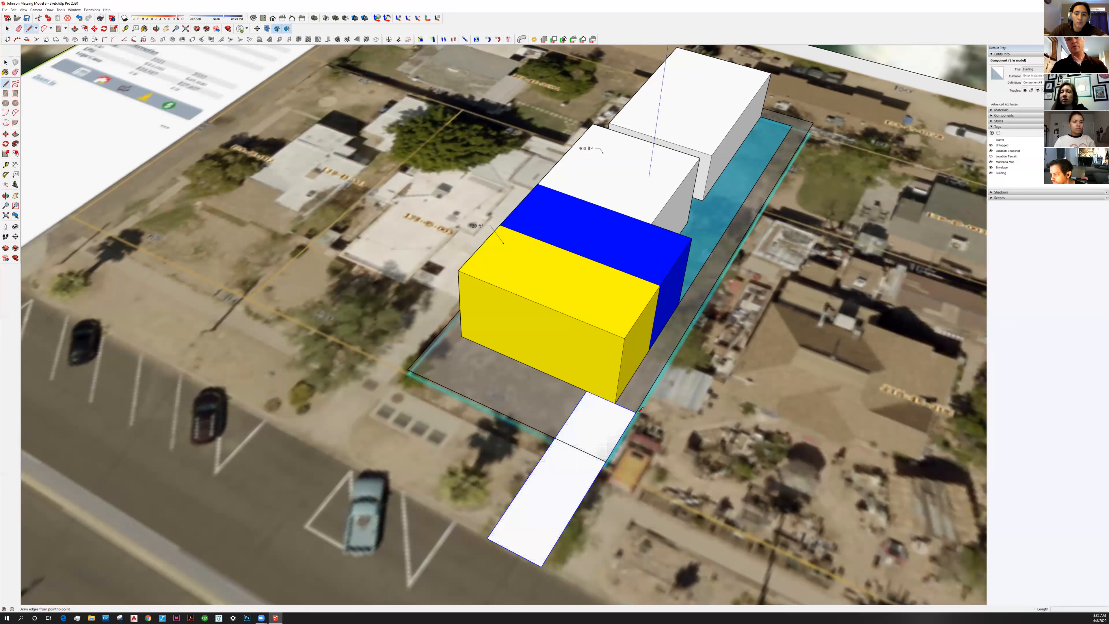
left_click(574, 385)
left_click(636, 411)
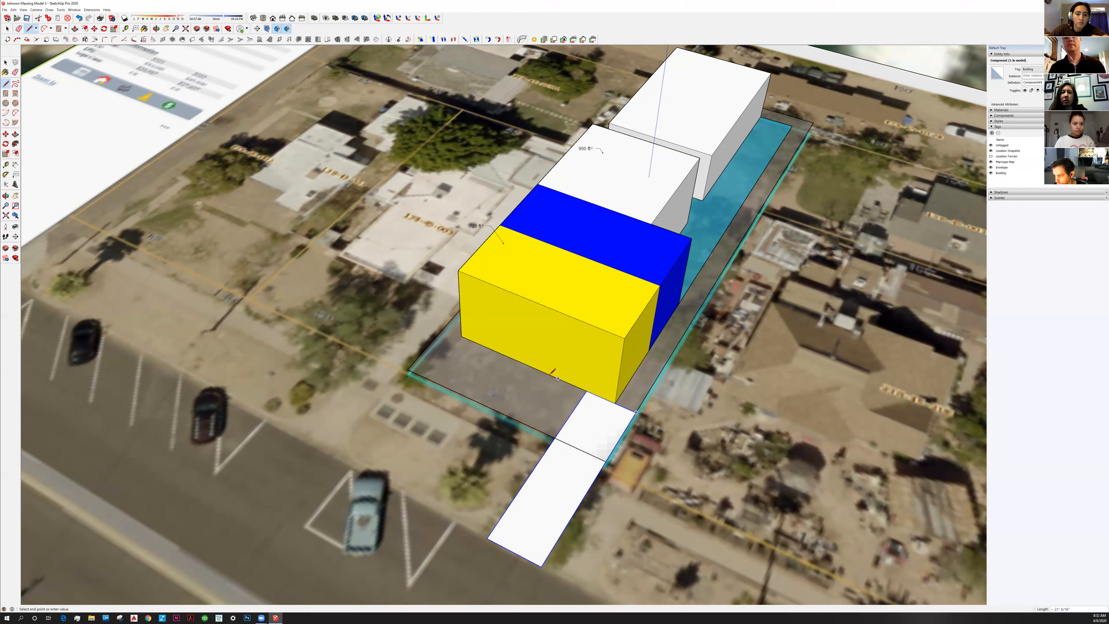
type("24")
key("Return")
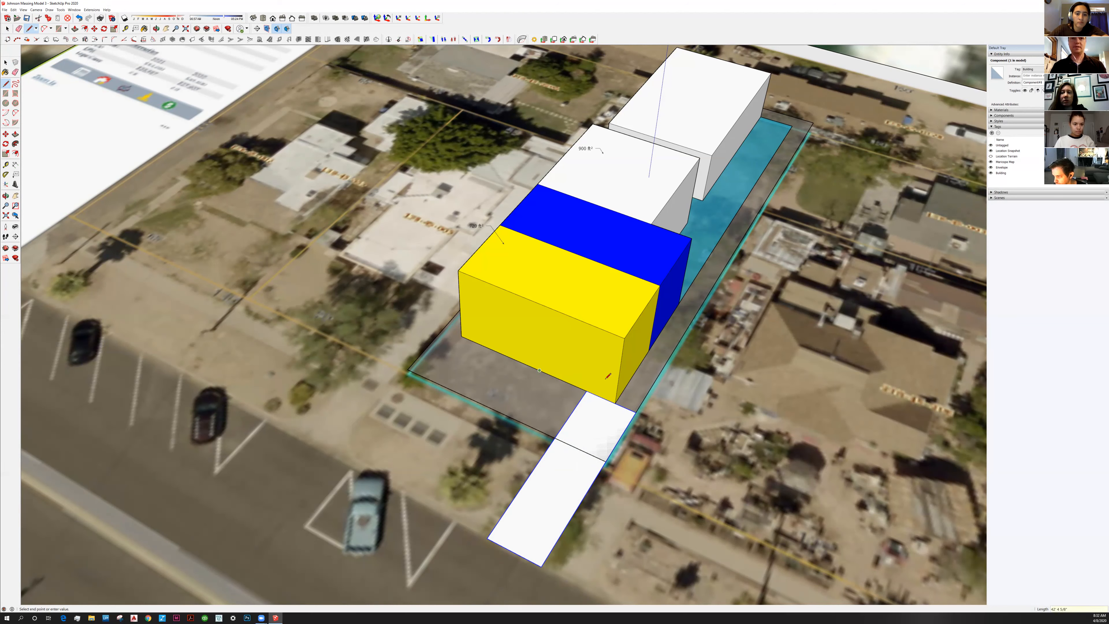
middle_click_drag(520, 368, 384, 355)
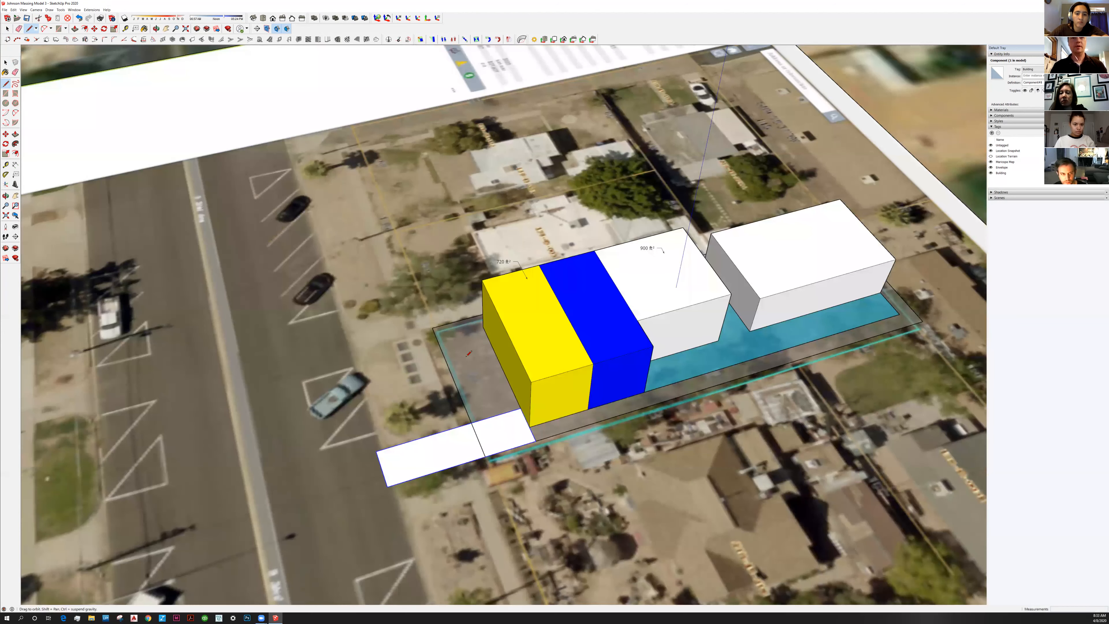
middle_click_drag(730, 346, 504, 348)
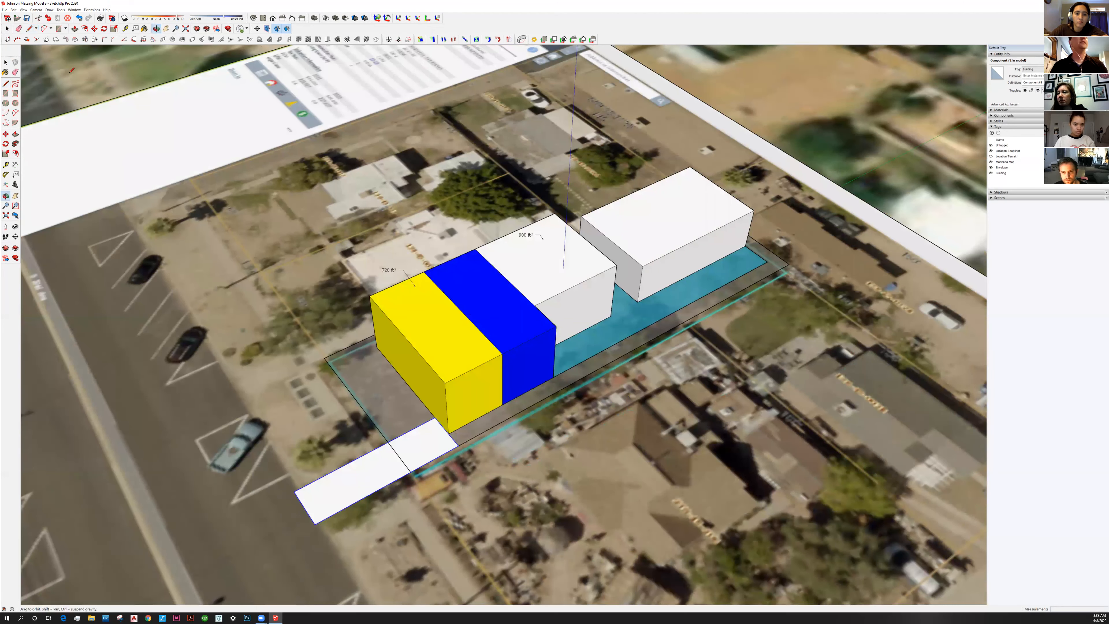
middle_click_drag(69, 72, 183, 66)
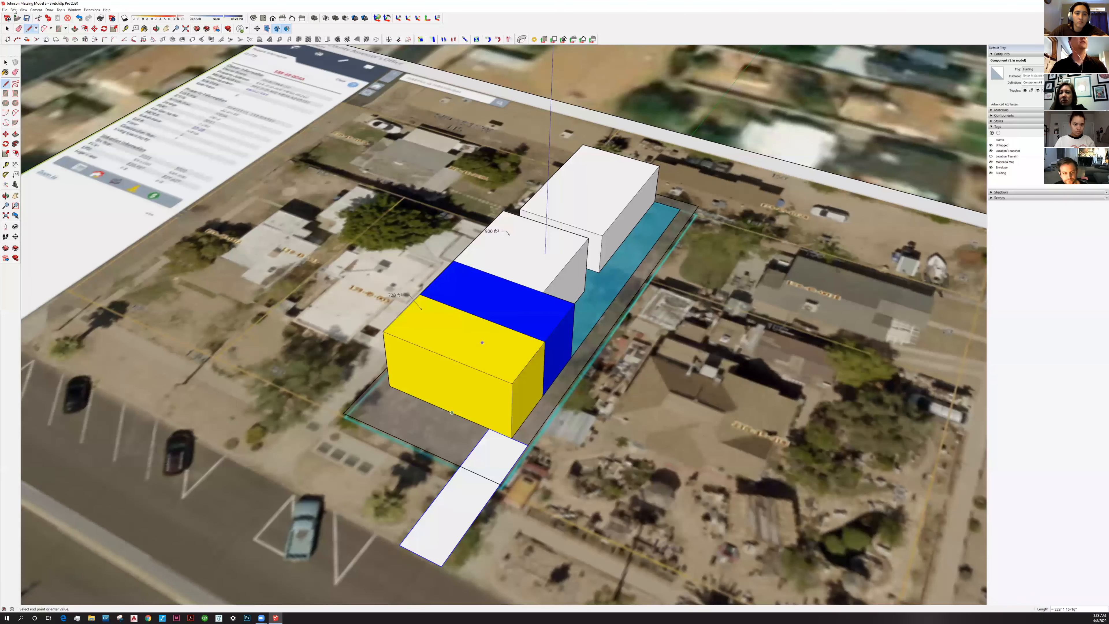
left_click(23, 10)
mouse_move(21, 10)
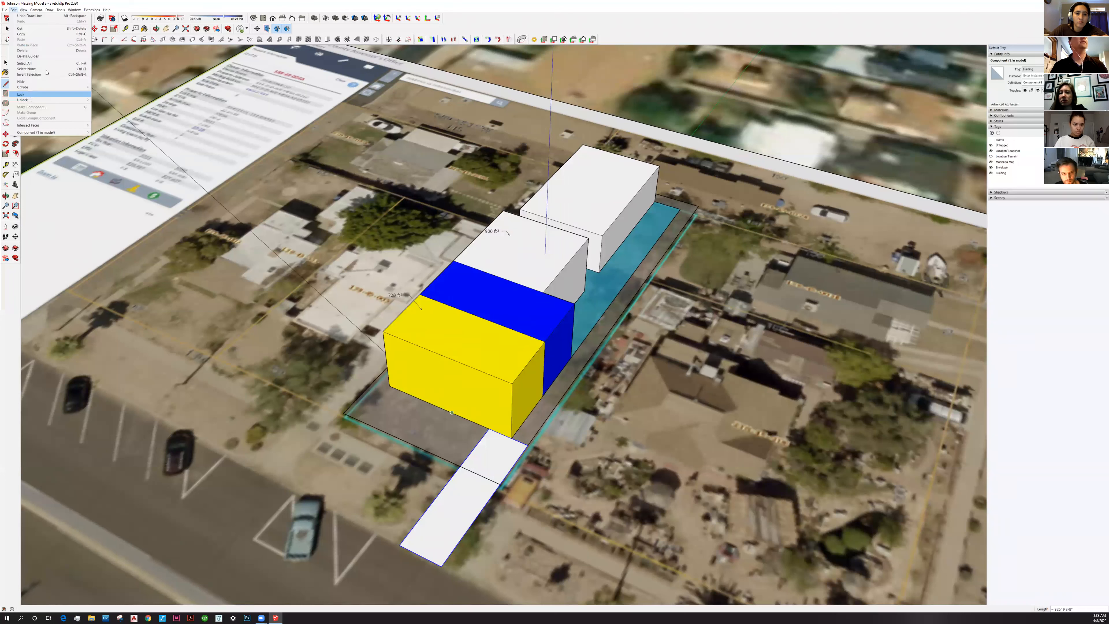
key("Right")
mouse_move(49, 82)
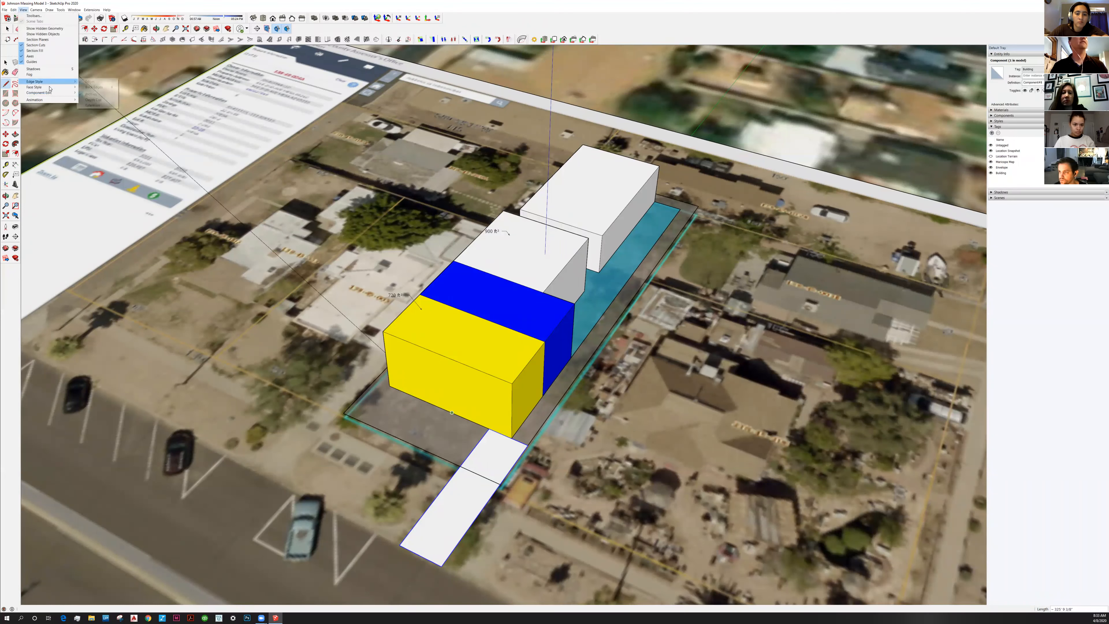
left_click(575, 418)
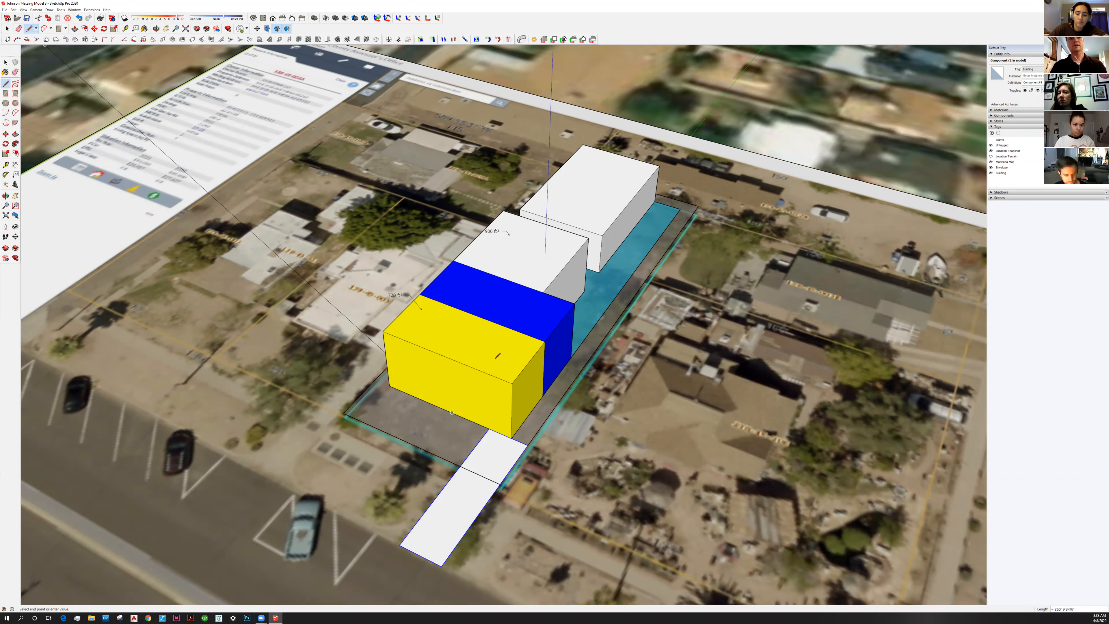
key("x")
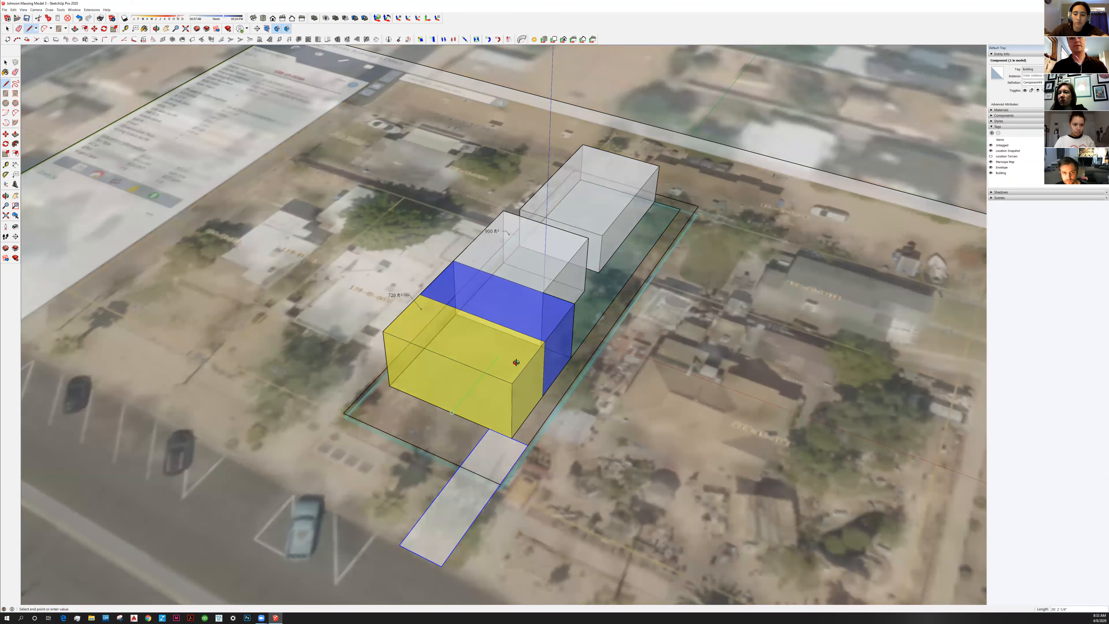
key("x")
middle_click_drag(499, 357, 518, 363)
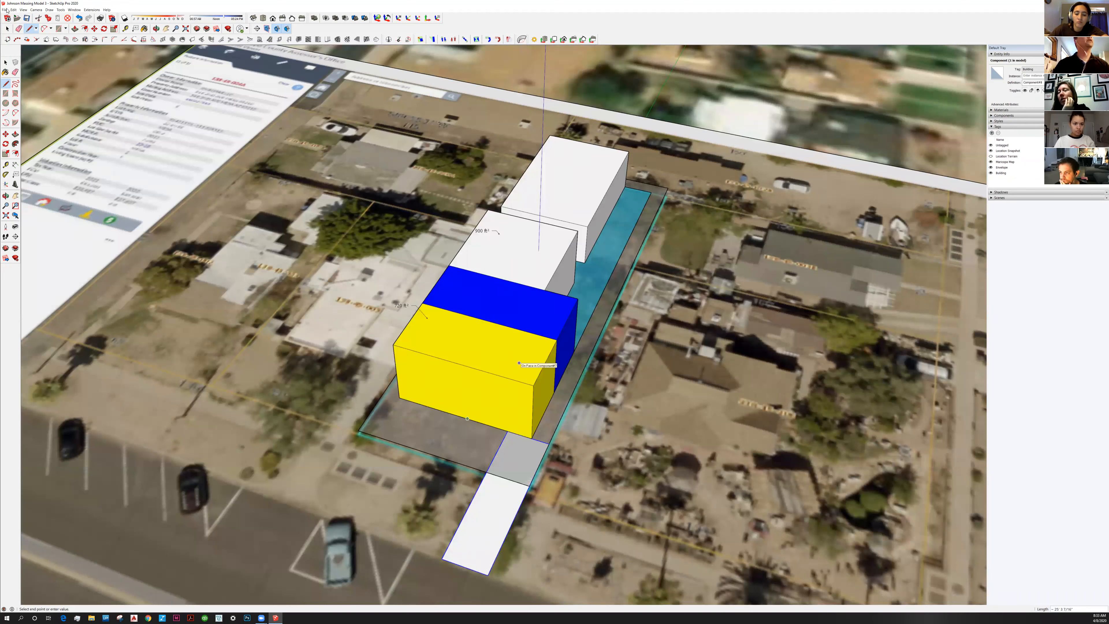
In Preferences > Shortcuts, filter for 'x-ray' and remove its assigned X shortcut
left_click(74, 10)
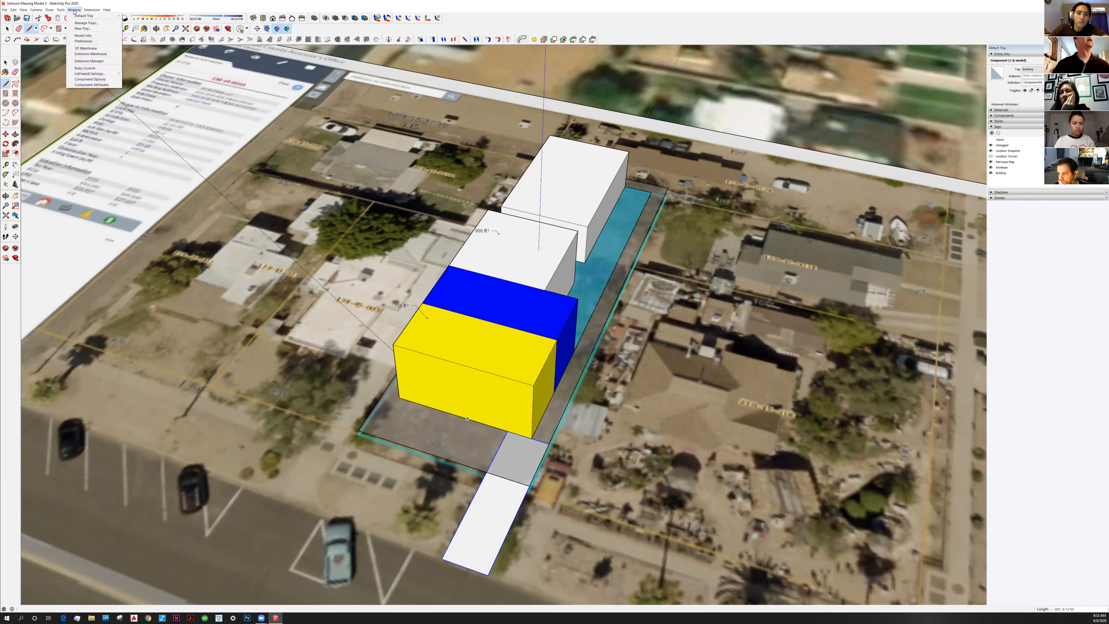
left_click(96, 42)
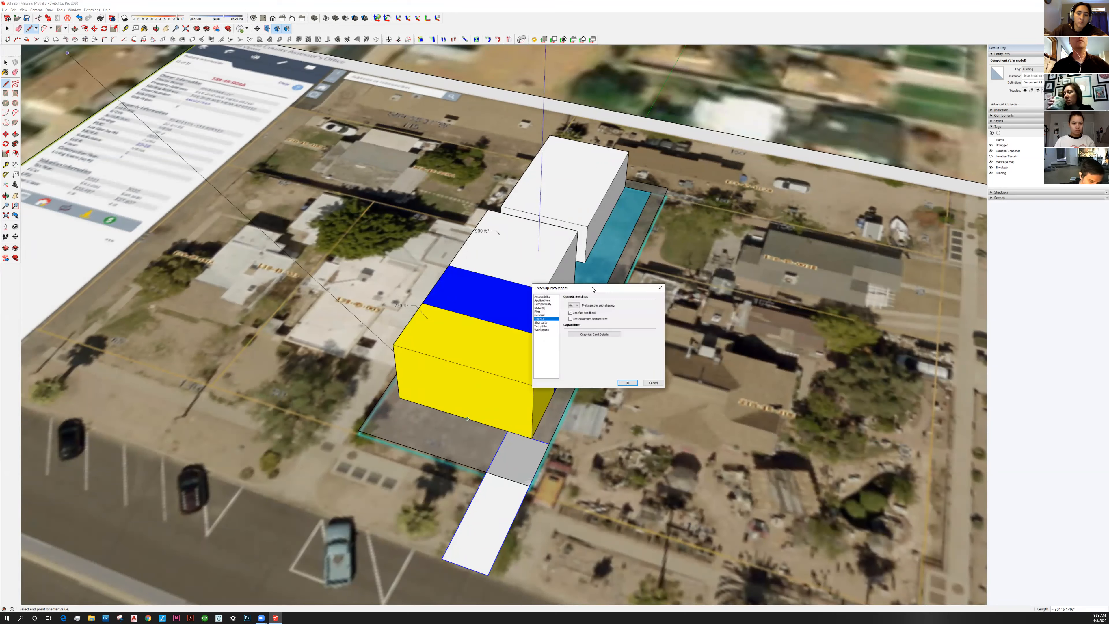
left_click_drag(593, 289, 449, 191)
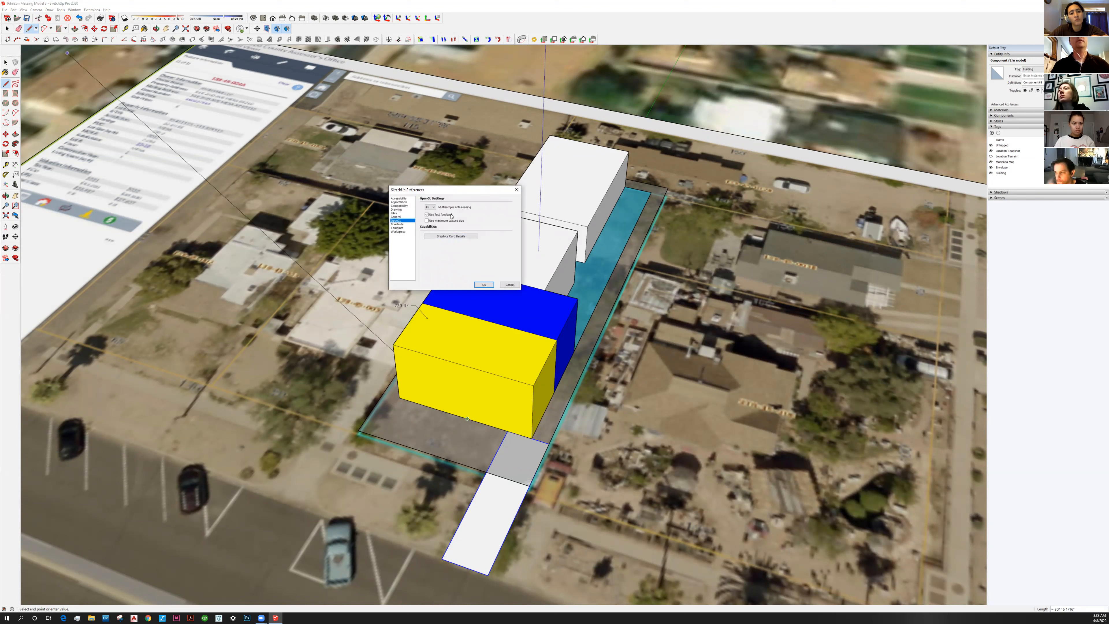
left_click(398, 224)
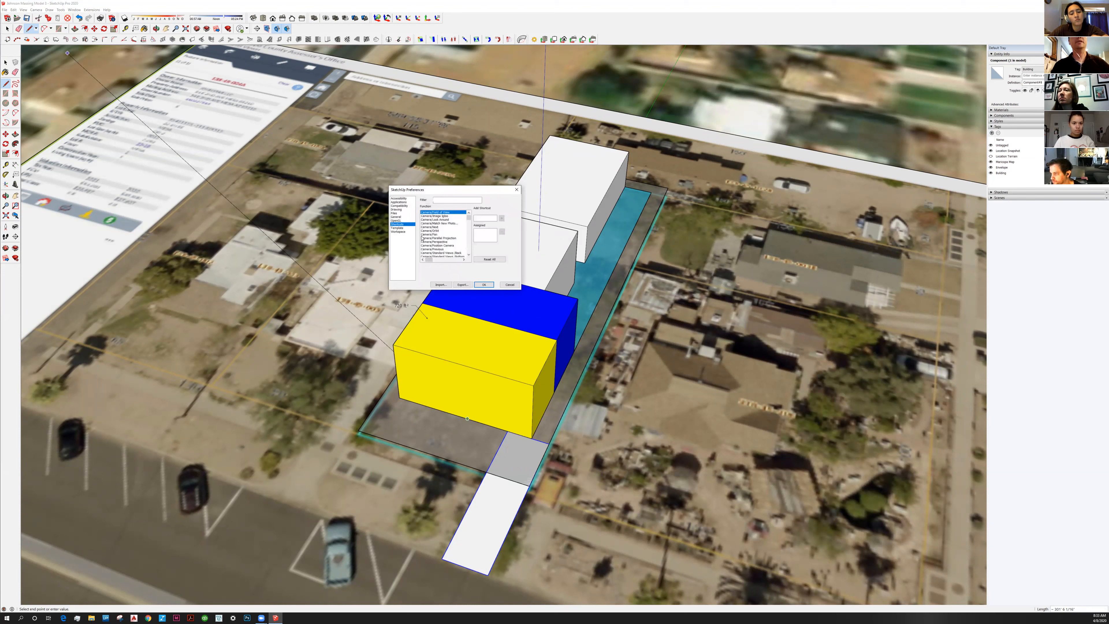
left_click(454, 200)
type("x")
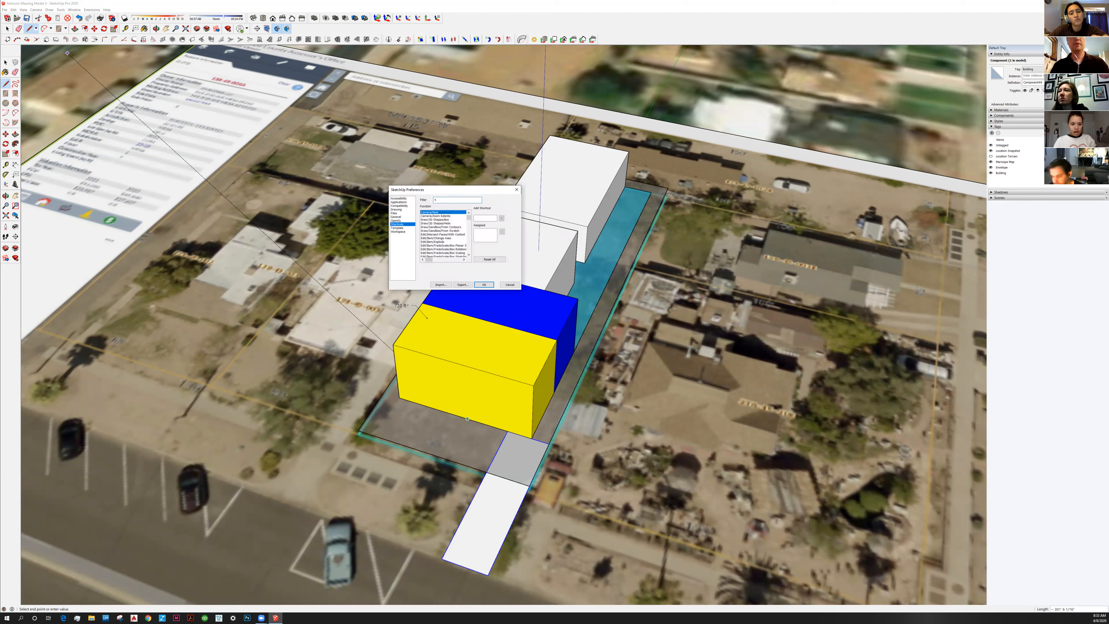
type("-ray")
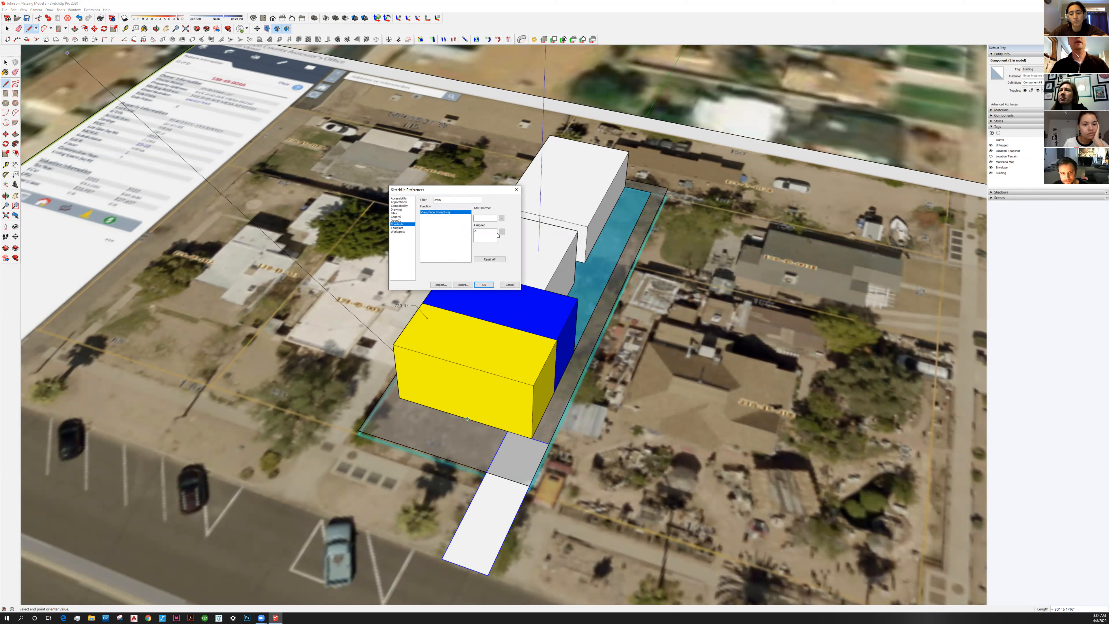
left_click(485, 236)
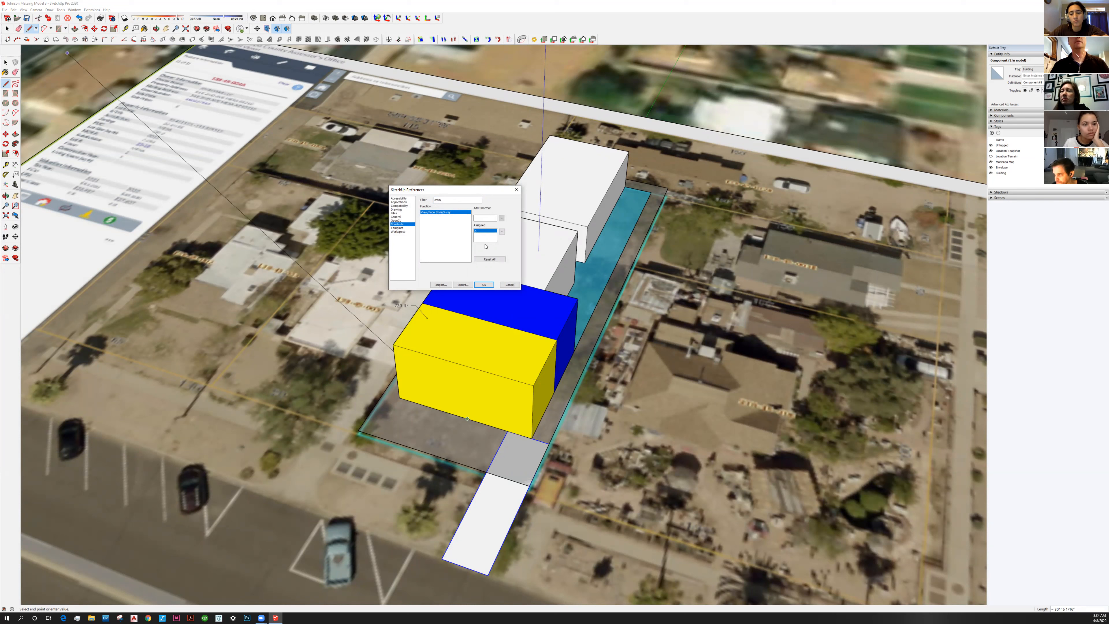
left_click(502, 231)
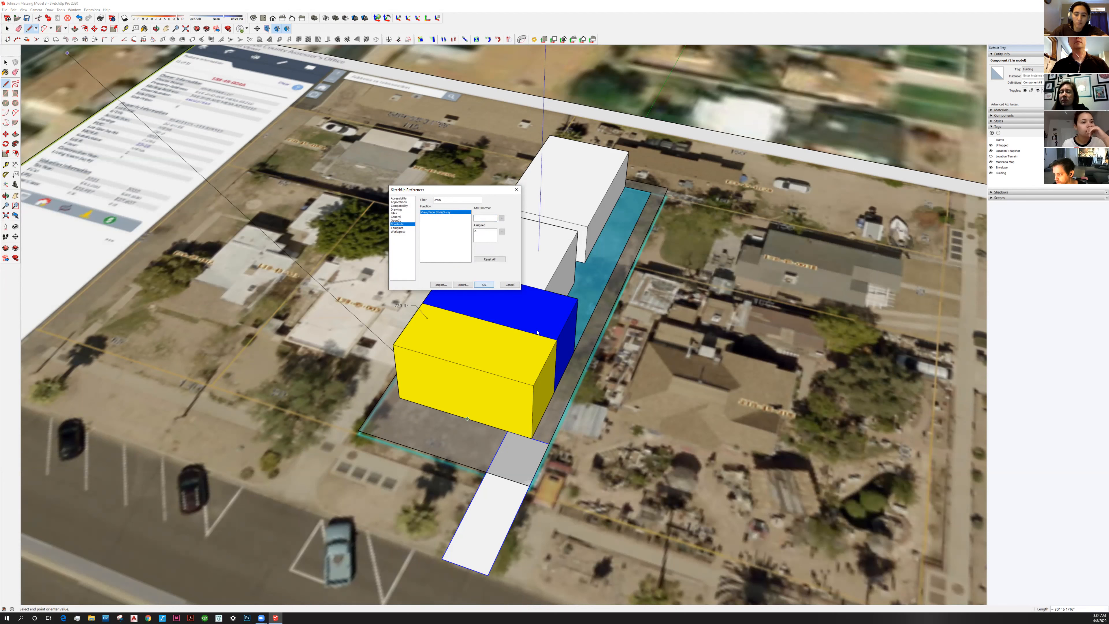
key("Return")
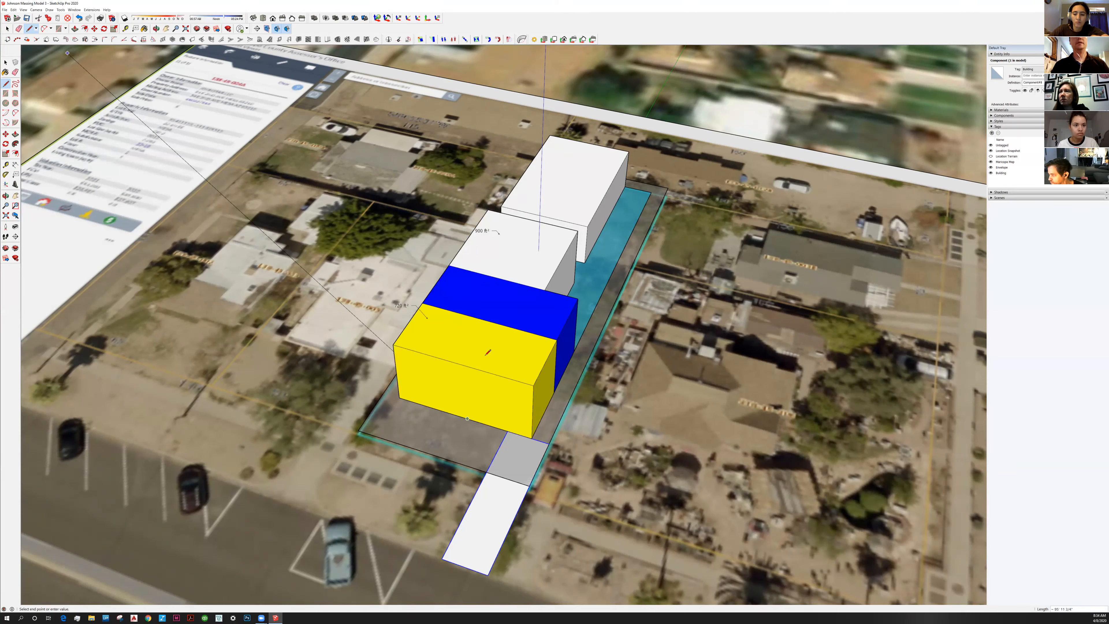
Turn on X-ray display to see through the massing boxes
middle_click_drag(491, 352, 488, 386)
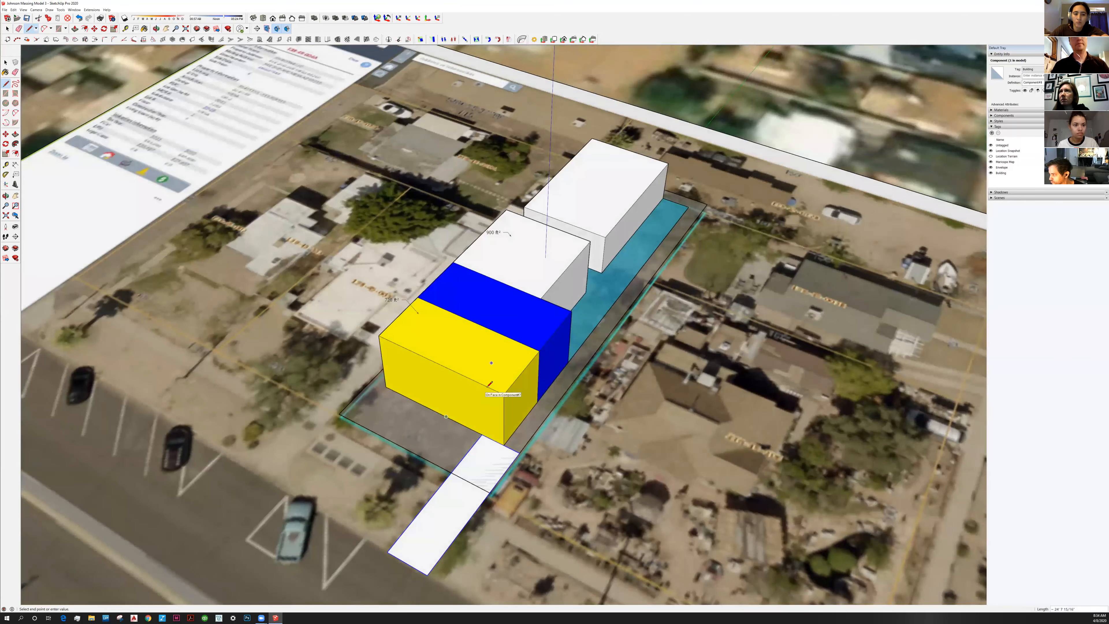
key("x")
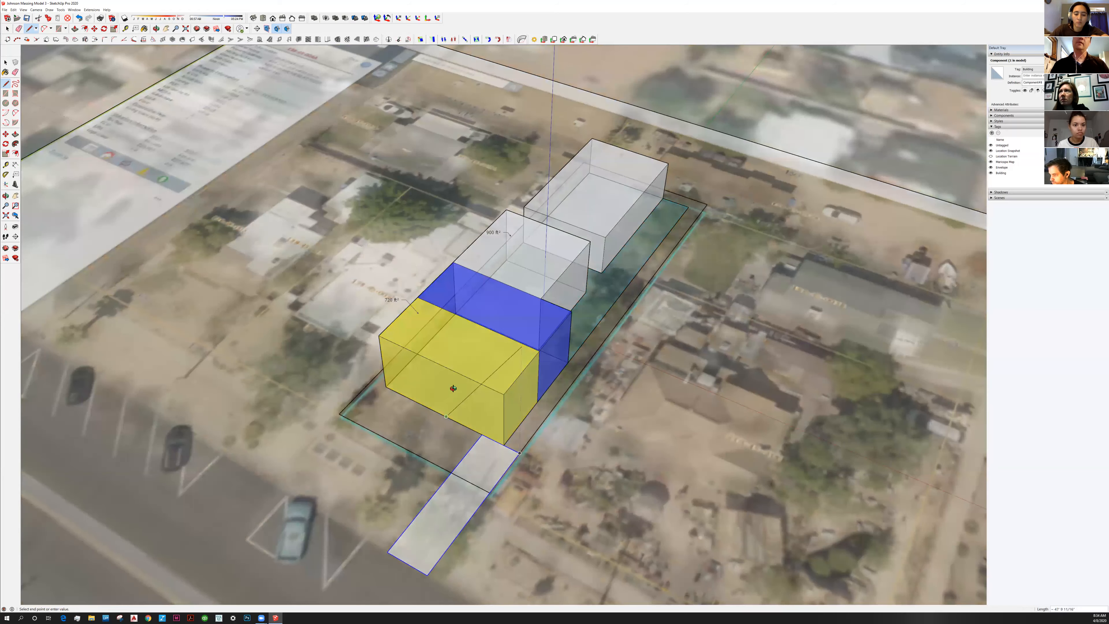
middle_click_drag(453, 390, 436, 371)
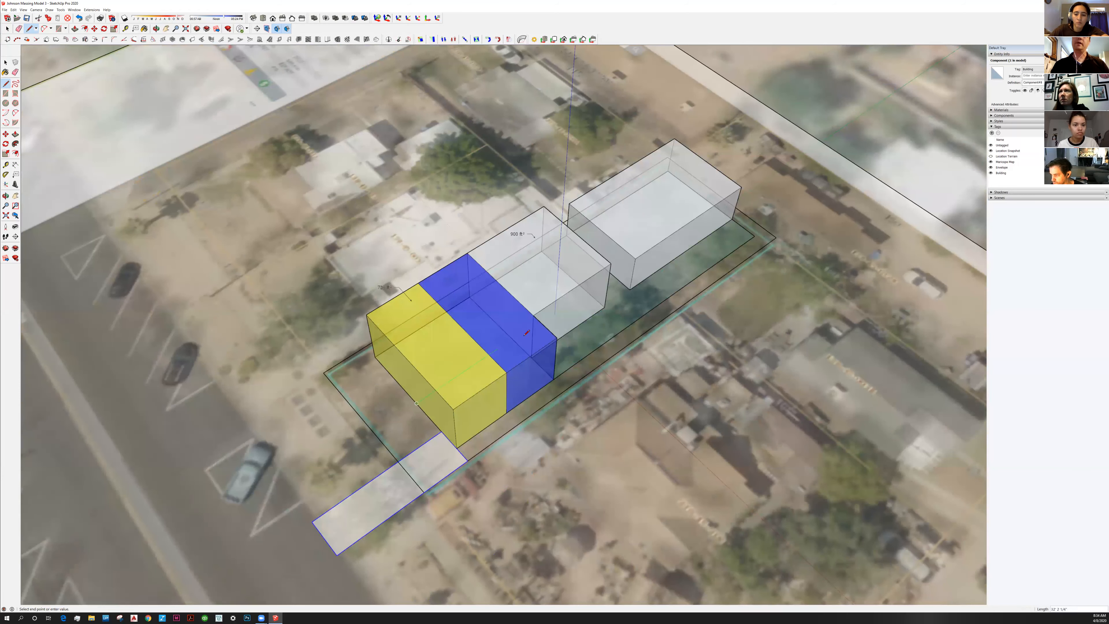
Draw a 24' line along the box edge and cancel the follow-up line
left_click(587, 289)
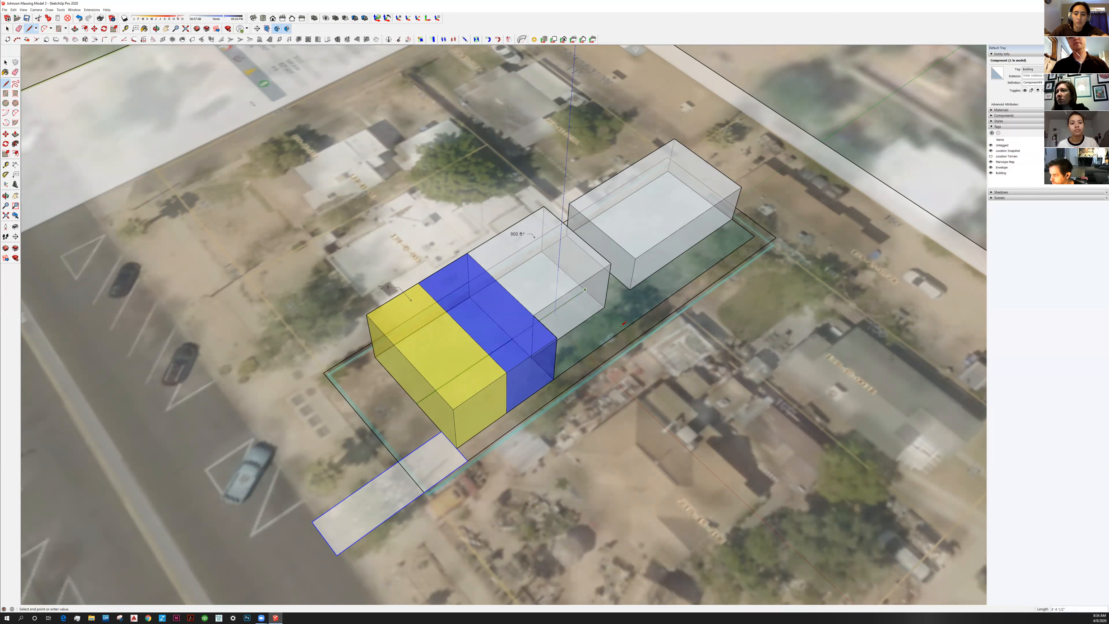
left_click(638, 337)
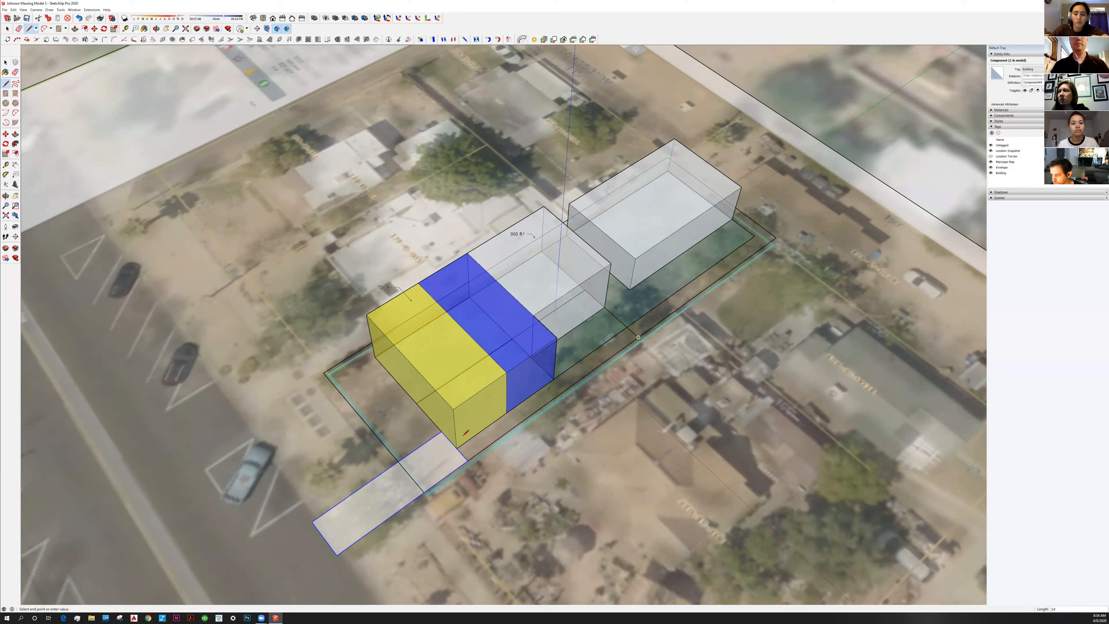
key("Escape")
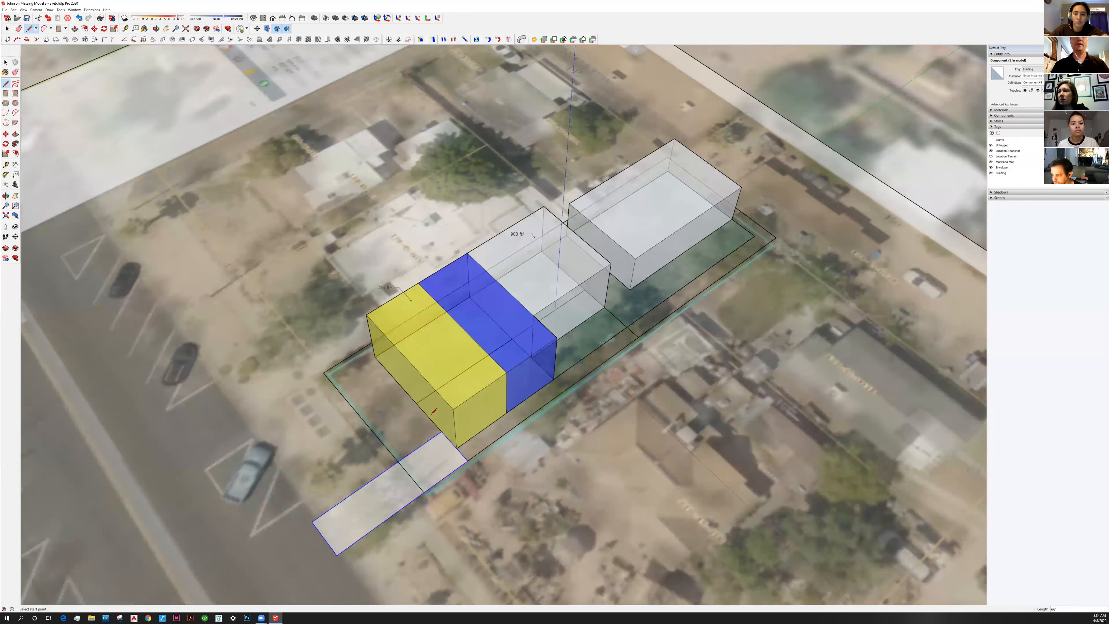
left_click(417, 403)
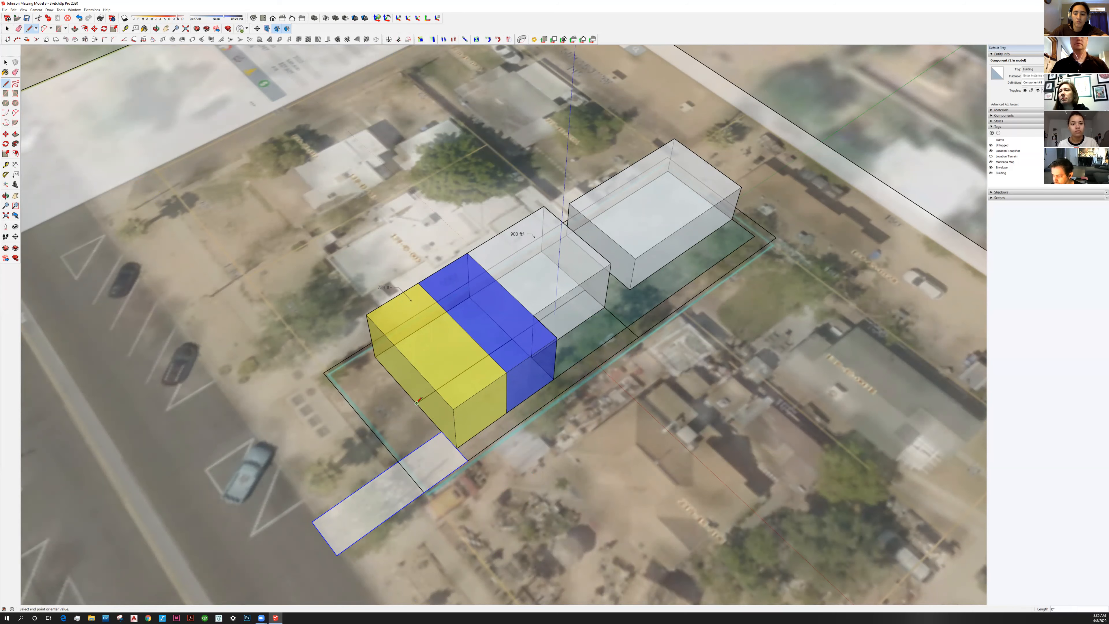
key("space")
middle_click_drag(487, 425, 524, 376)
scroll(448, 476, "up", 2)
middle_click_drag(447, 476, 462, 462)
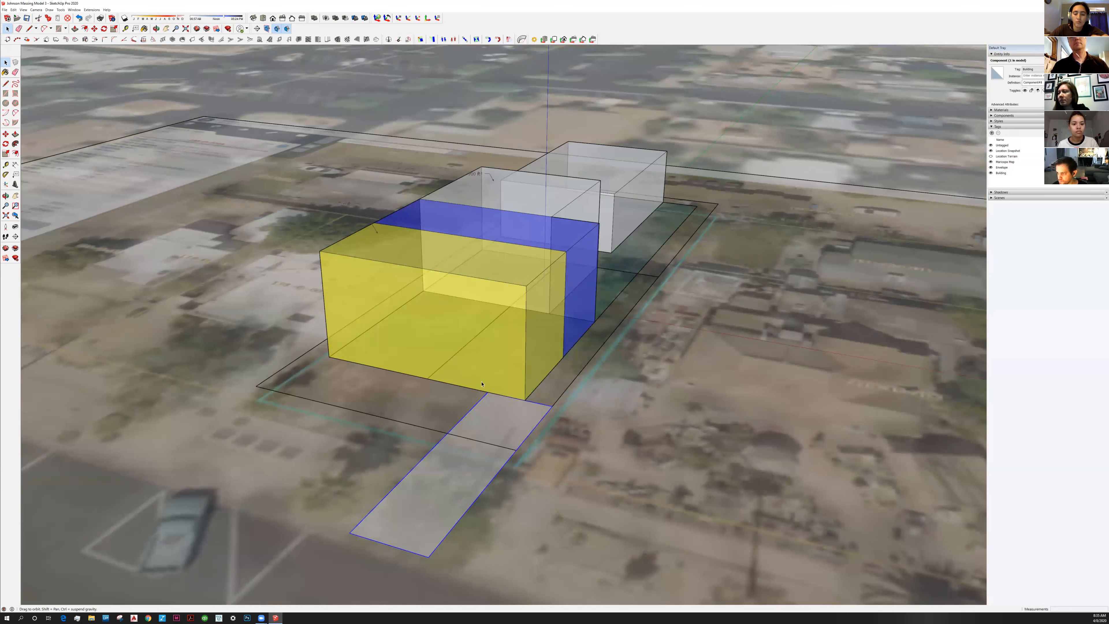
middle_click_drag(482, 384, 432, 432)
scroll(481, 382, "down", 2)
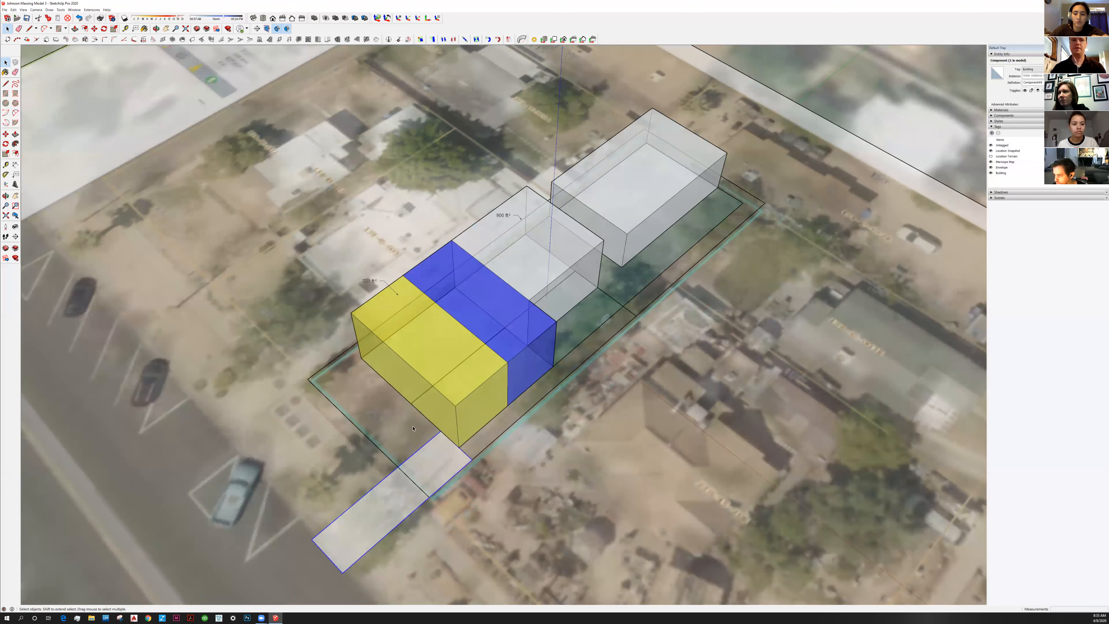
middle_click_drag(417, 456, 423, 417, "shift")
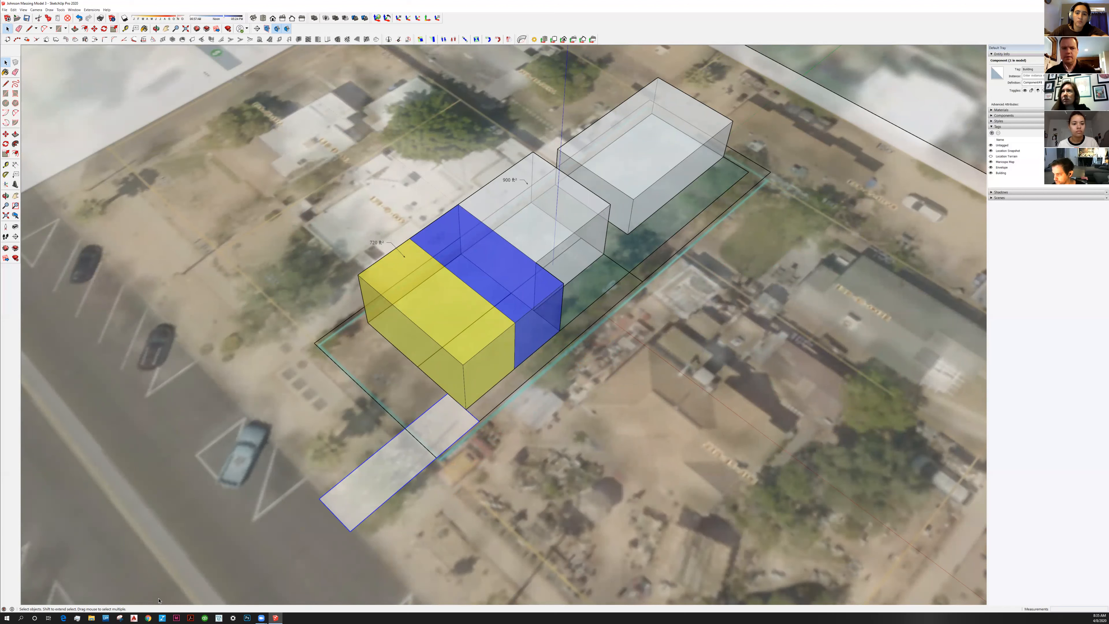
left_click(151, 617)
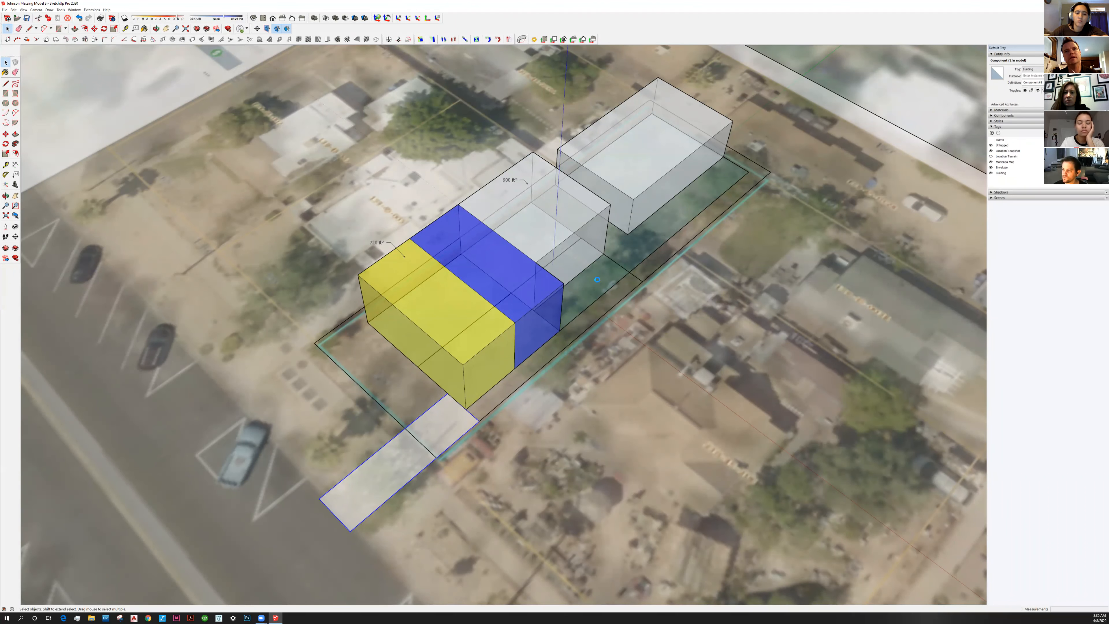
left_click(568, 348)
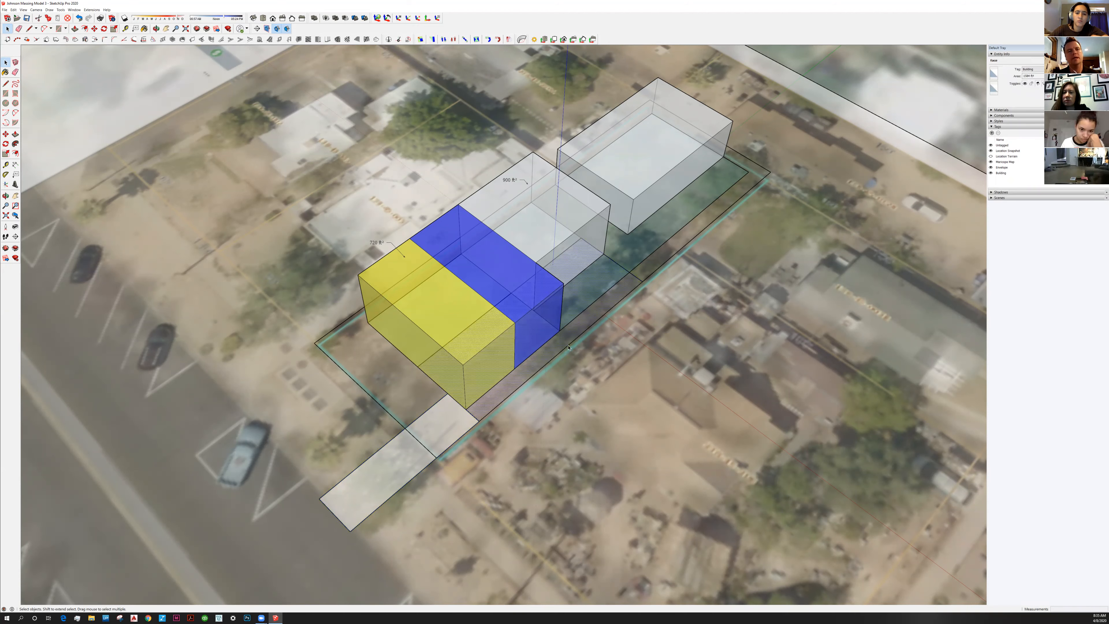
Turn the selected massing geometry into a component
middle_click_drag(569, 348, 544, 366)
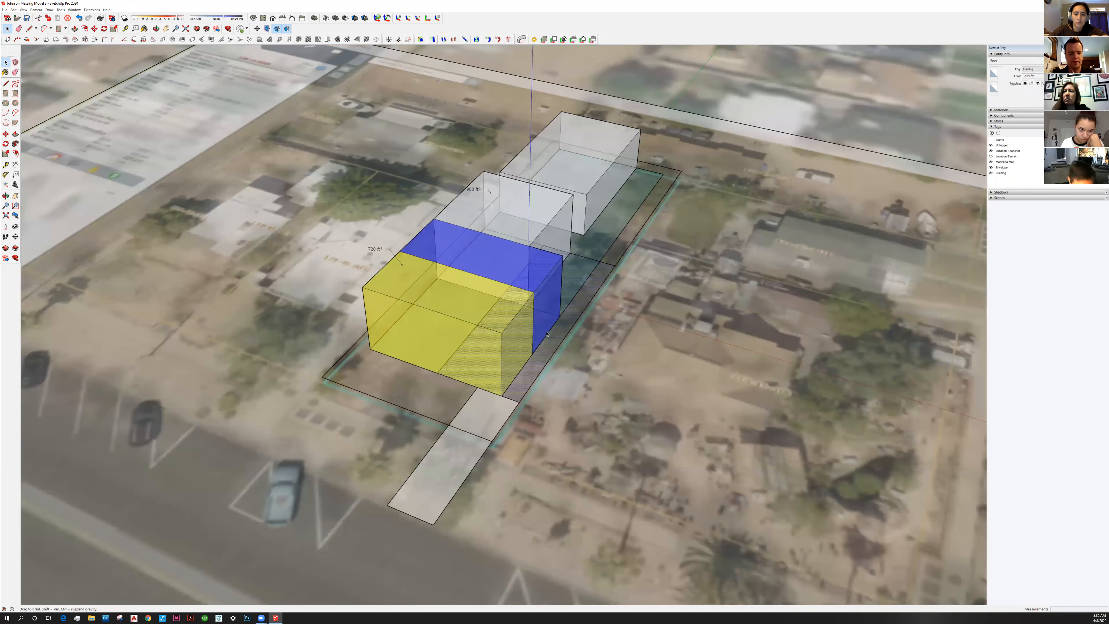
scroll(547, 333, "up", 3)
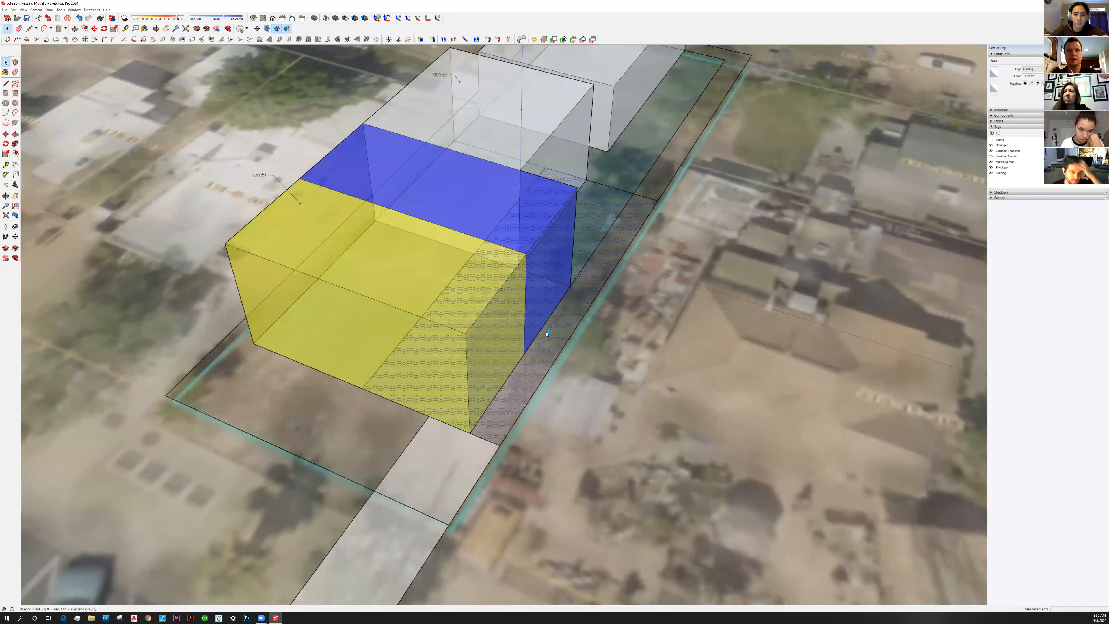
key("g")
left_click(562, 367)
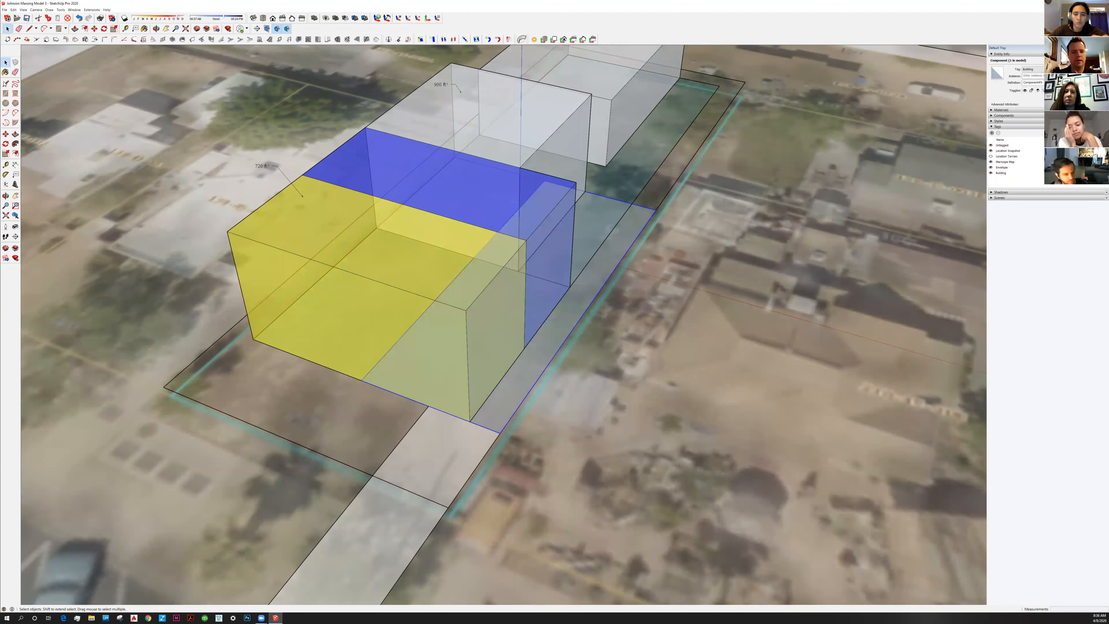
Draw a 9' line along the yellow block's base
middle_click_drag(440, 436, 470, 449)
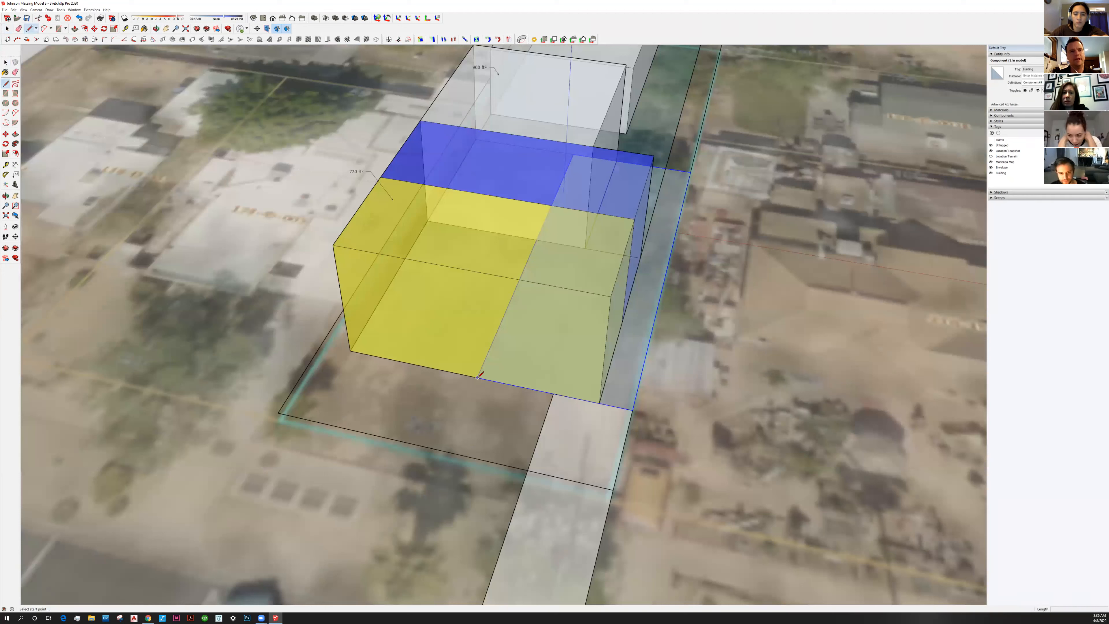
left_click(387, 357)
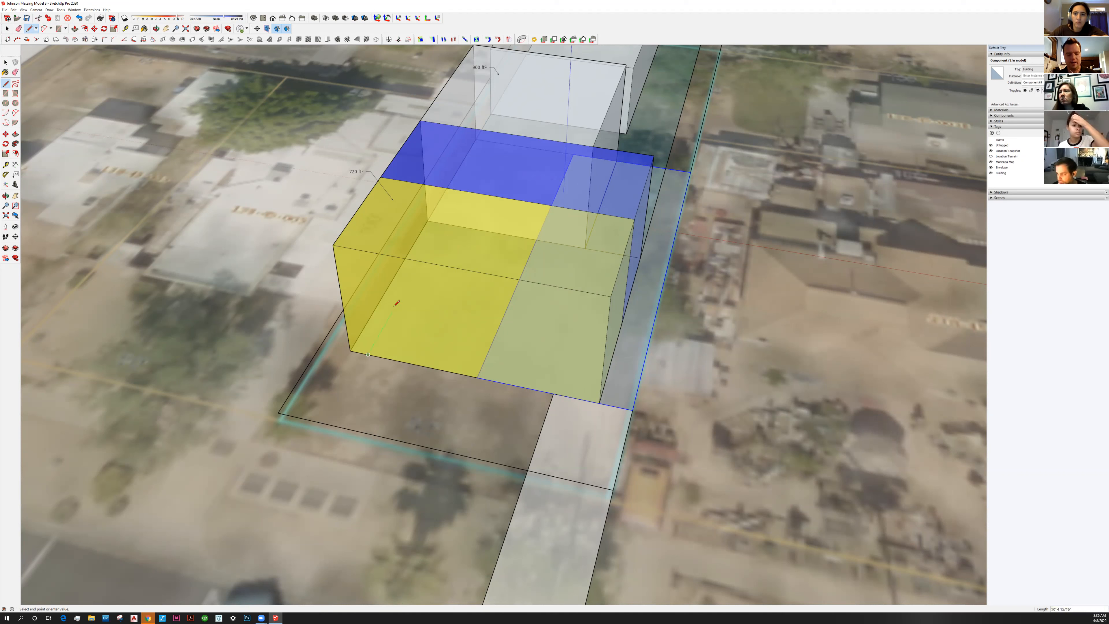
type("9'")
key("Return")
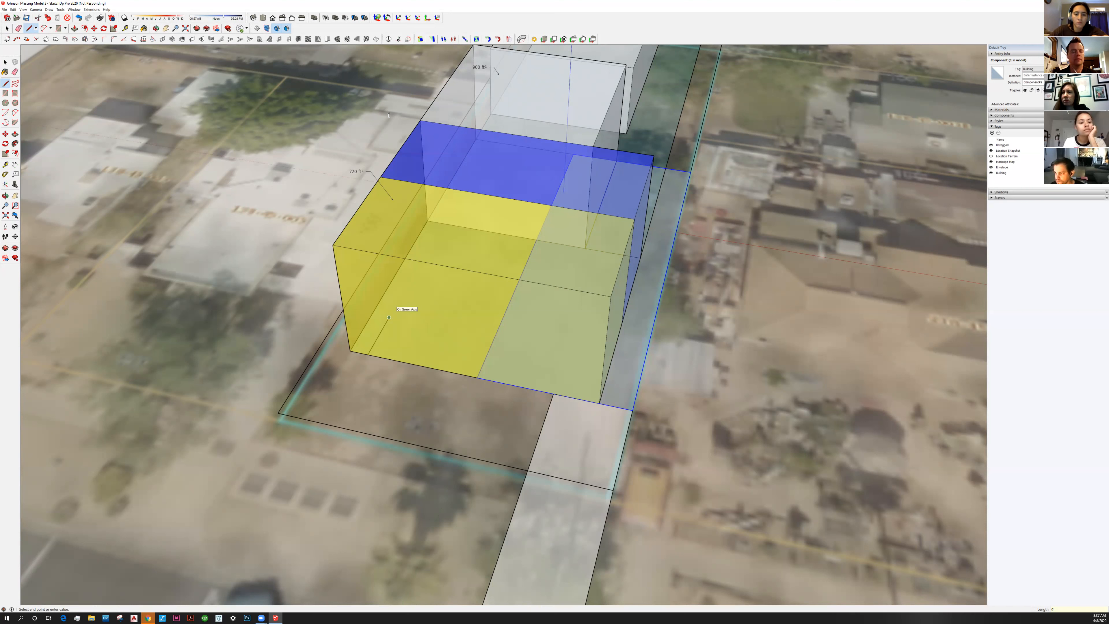
Search Chrome for 'mesa zoning parking' and open Mesa's Code of Ordinances on Municode
left_click(148, 618)
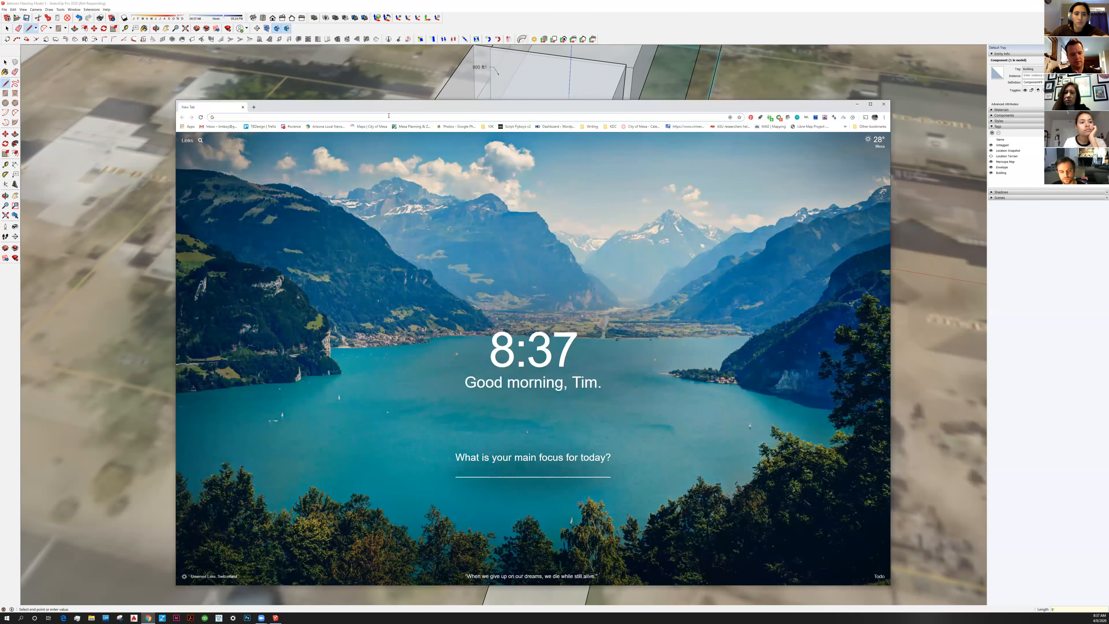
type("mesa zo")
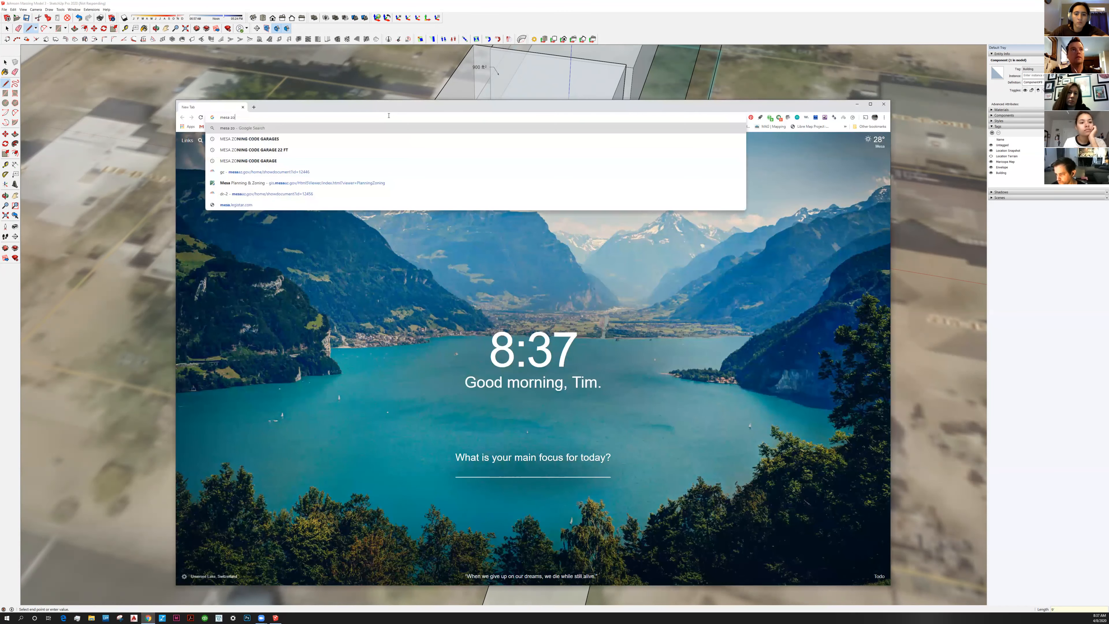
type("ning parking")
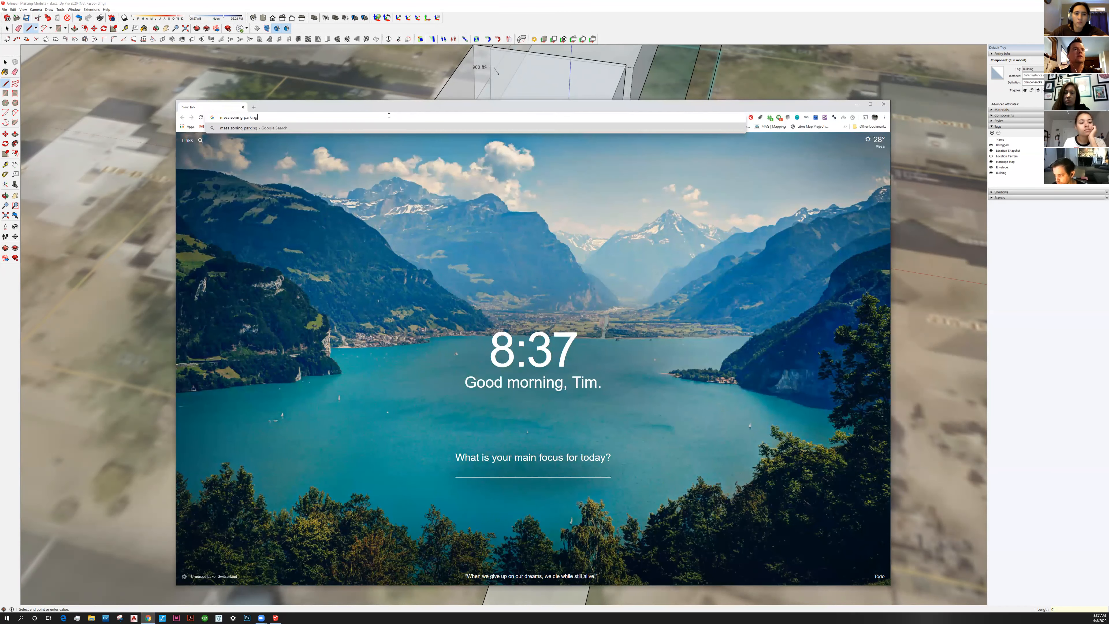
key("Return")
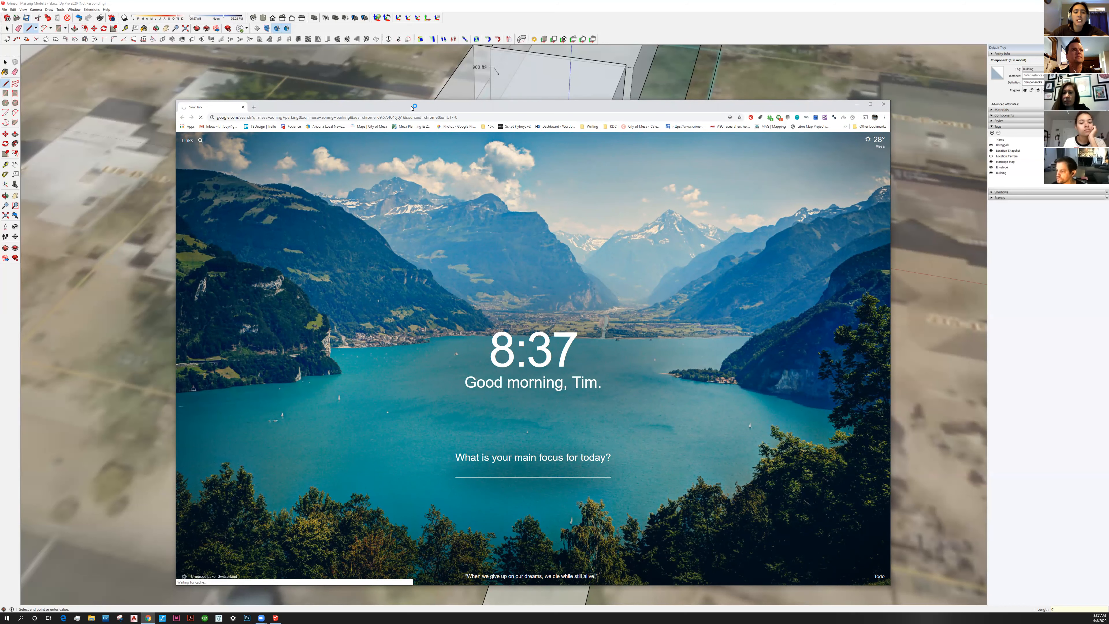
left_click_drag(413, 108, 436, 99)
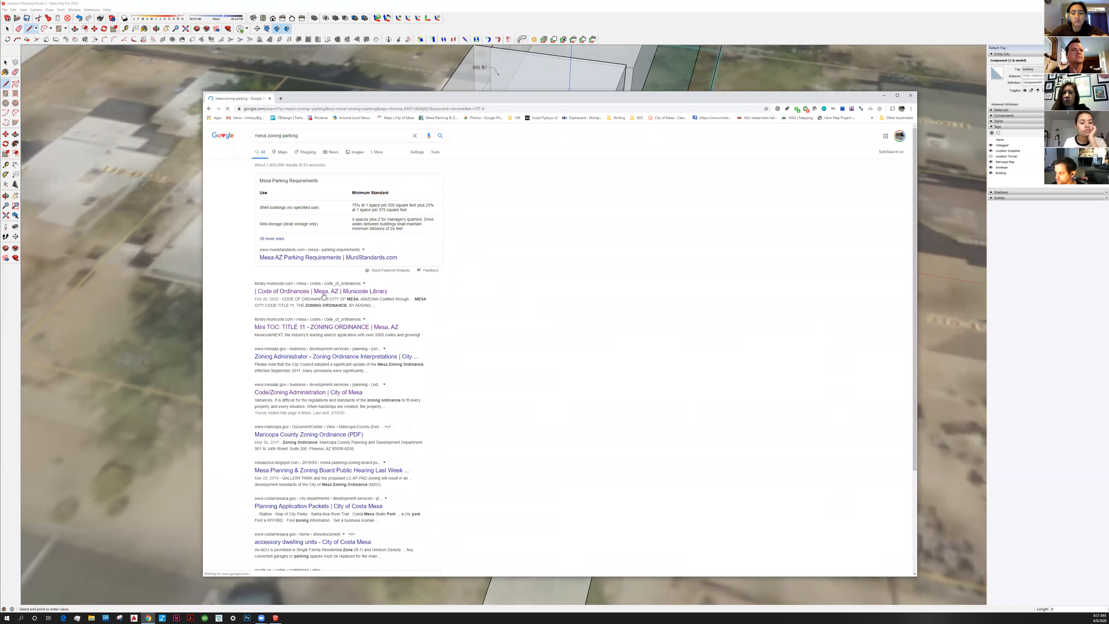
left_click(308, 292)
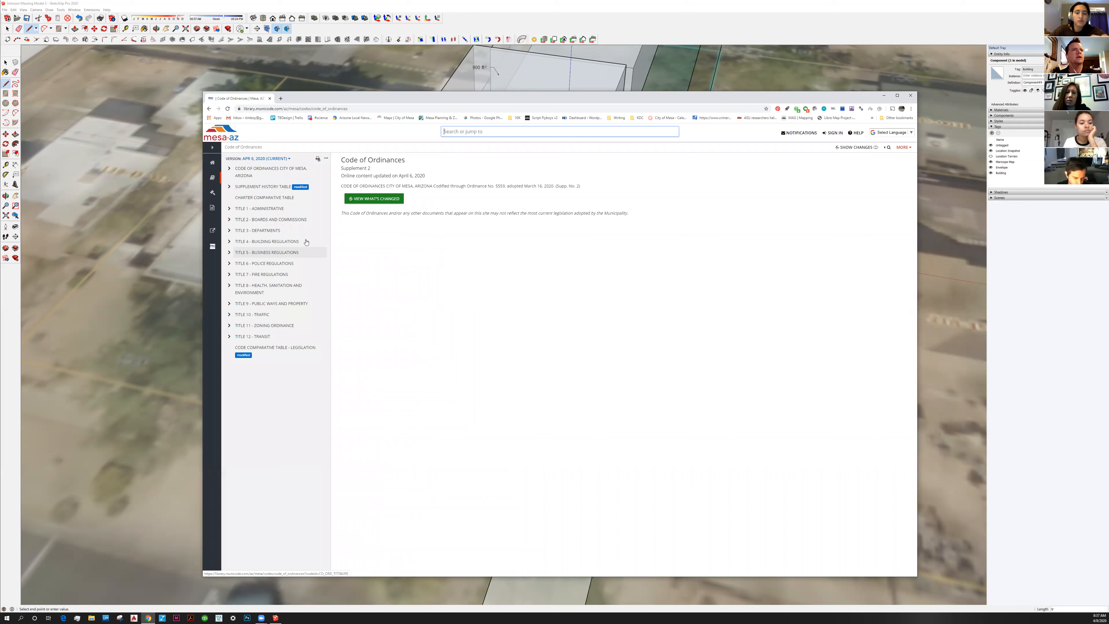
Expand Title 11 Zoning Ordinance > Article 2 Base Zones > Chapter 5 Residential Districts
left_click(278, 326)
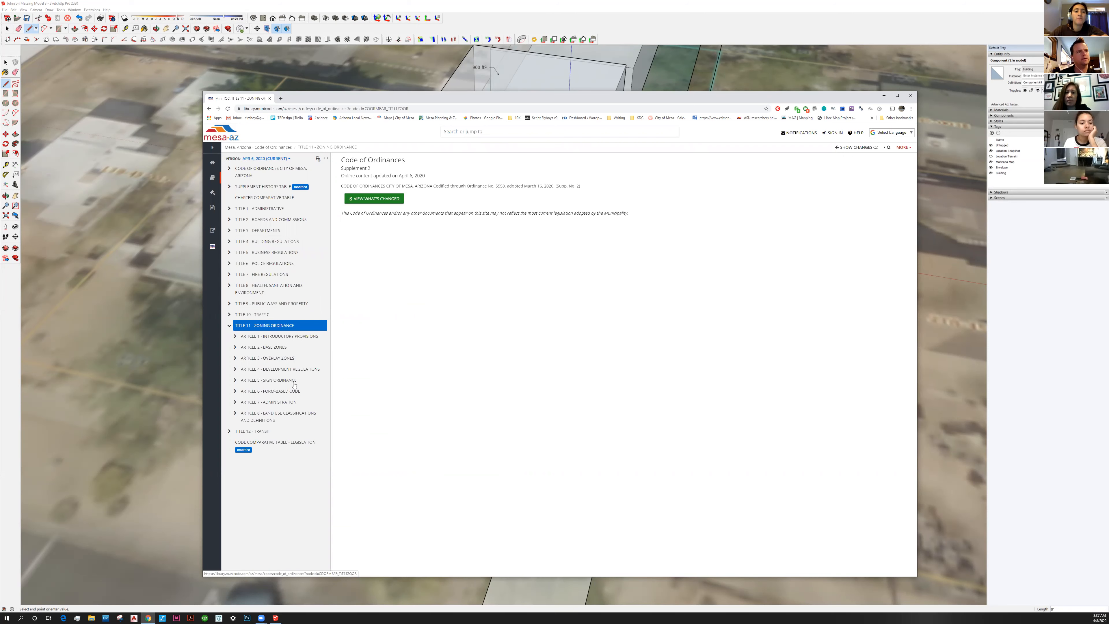
left_click(281, 348)
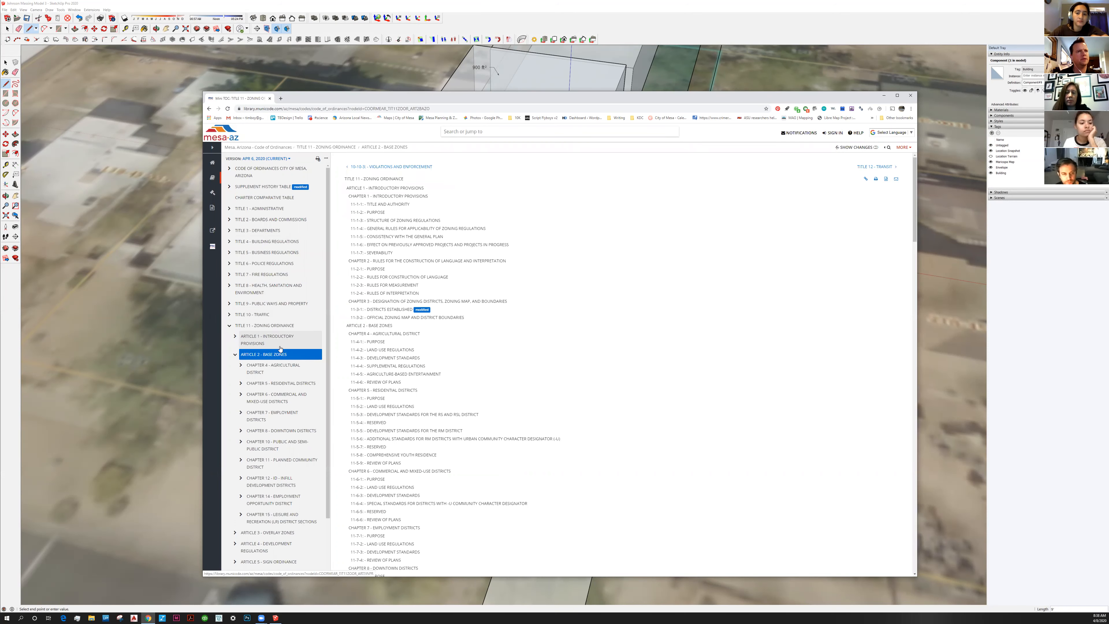
left_click(275, 383)
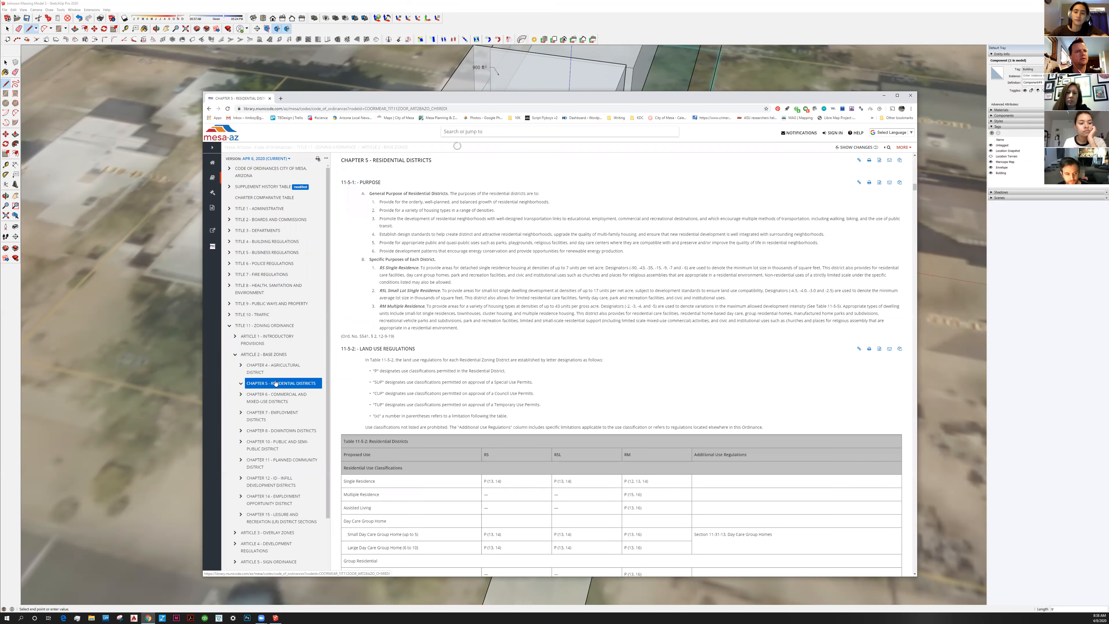
Search the code for 'parking', open 11-32-4 Parking Area Design, and return to SketchUp
left_click(485, 131)
type("parking")
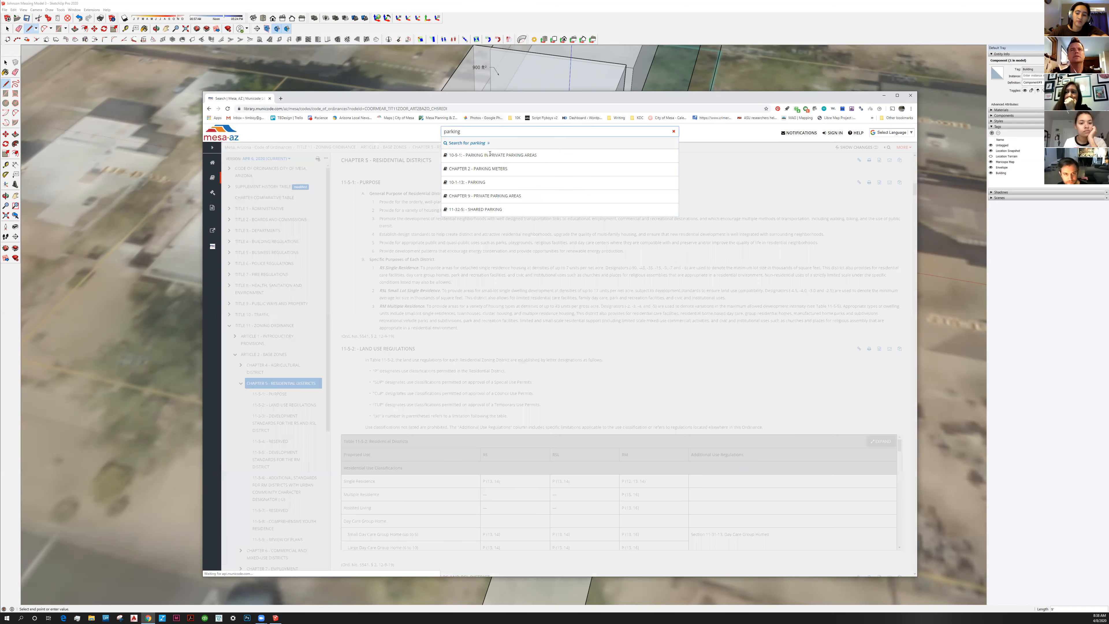
key("Return")
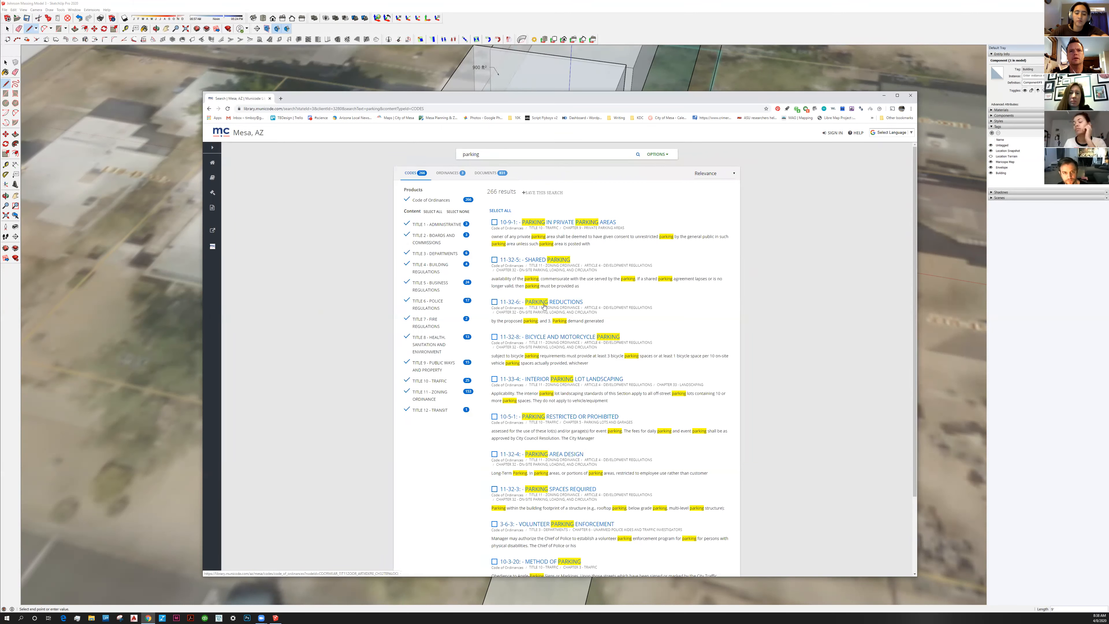
left_click(559, 457)
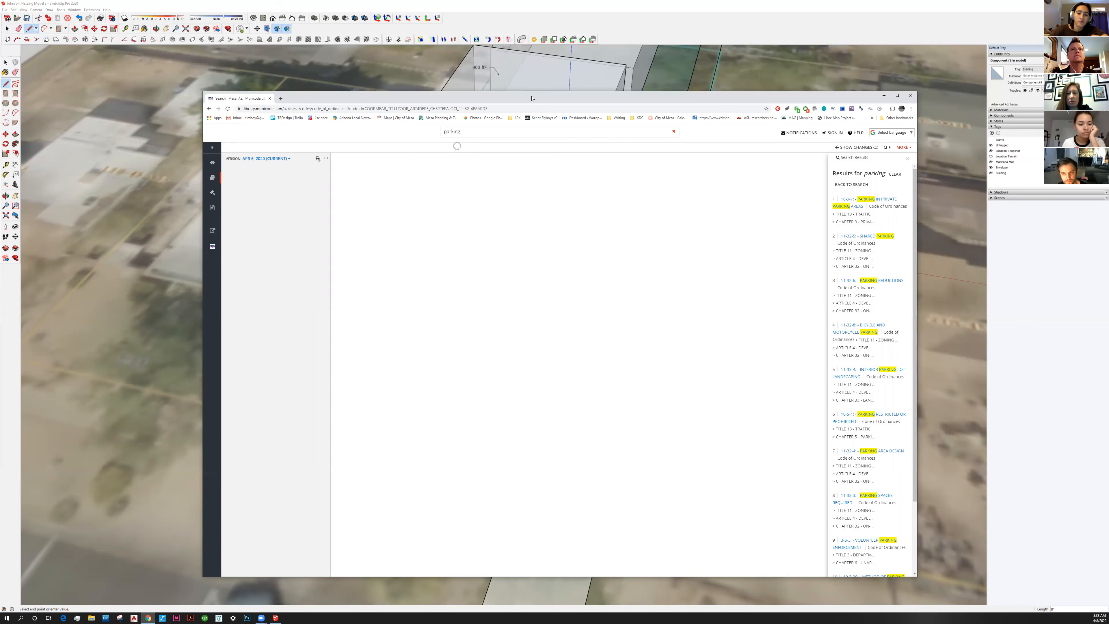
left_click_drag(549, 93, 565, 88)
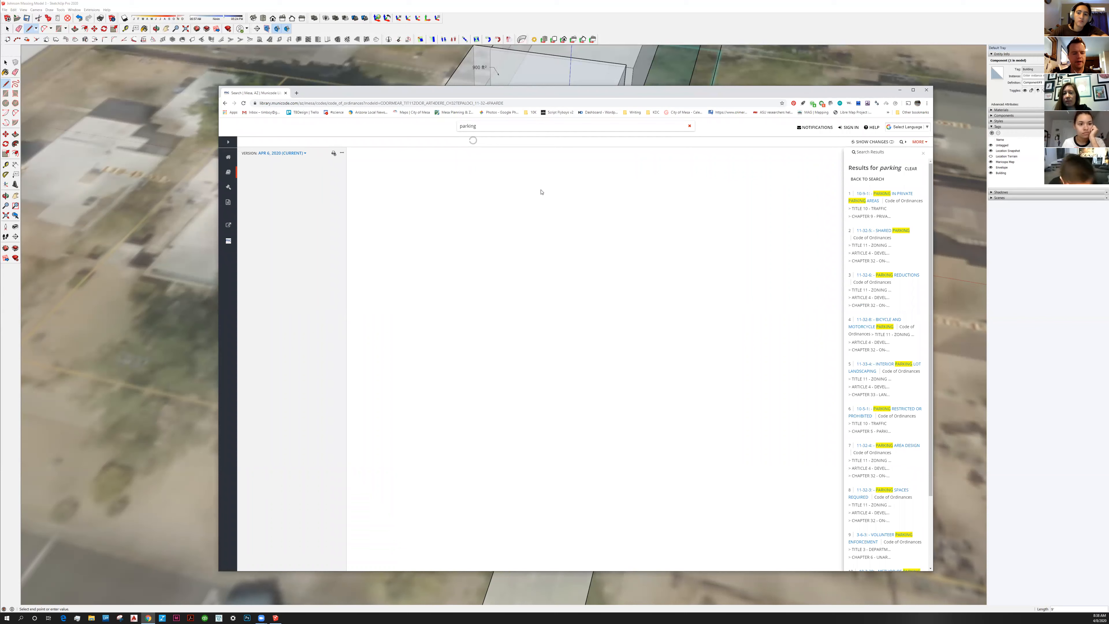
key("alt+Tab")
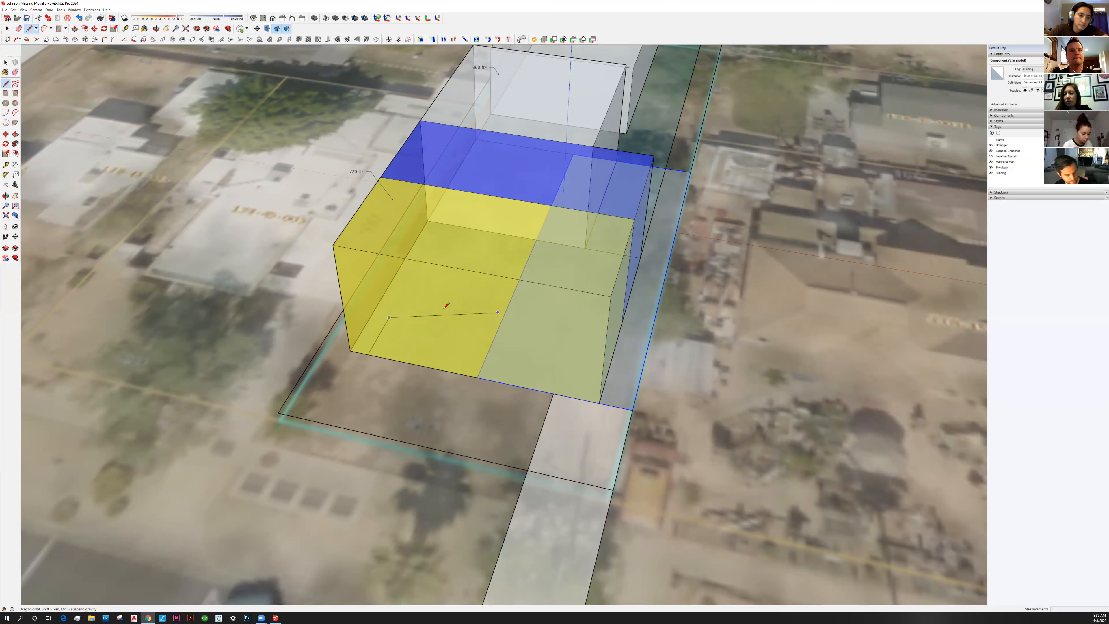
Undo the last line and draw a new line across the yellow block's base face, splitting off a small rectangle
middle_click_drag(444, 309, 463, 329)
key("ctrl+z")
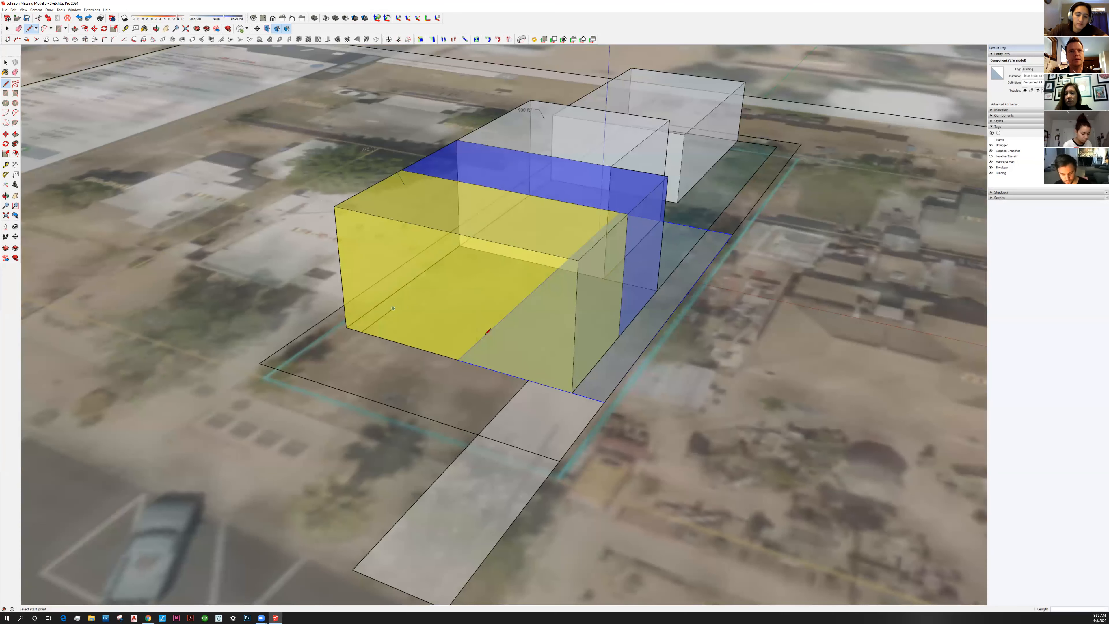
left_click(393, 308)
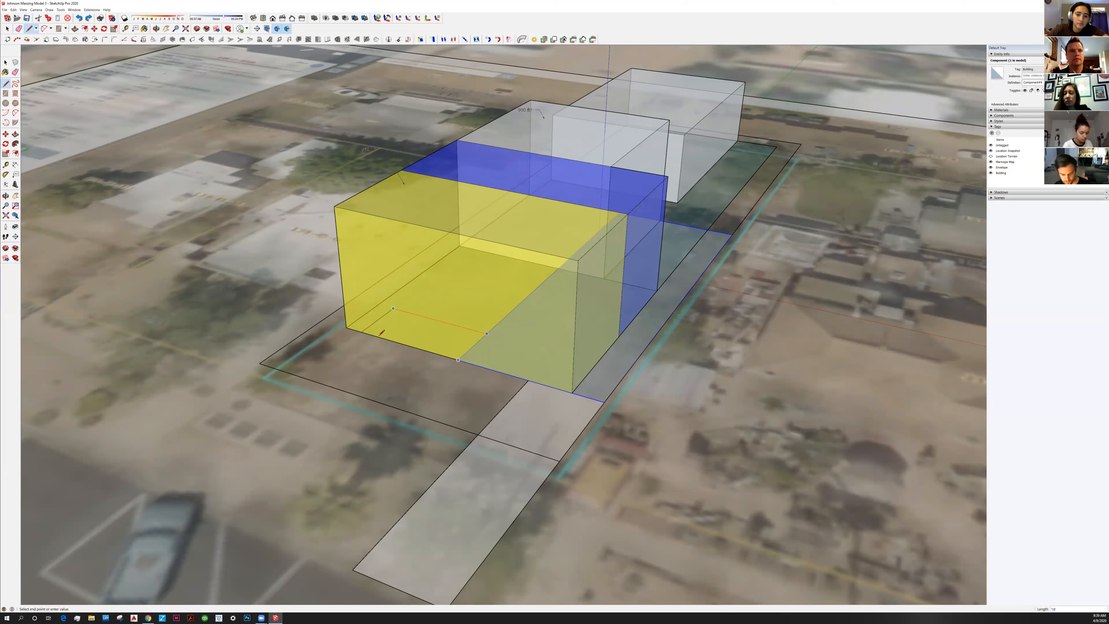
left_click(362, 331)
key("space")
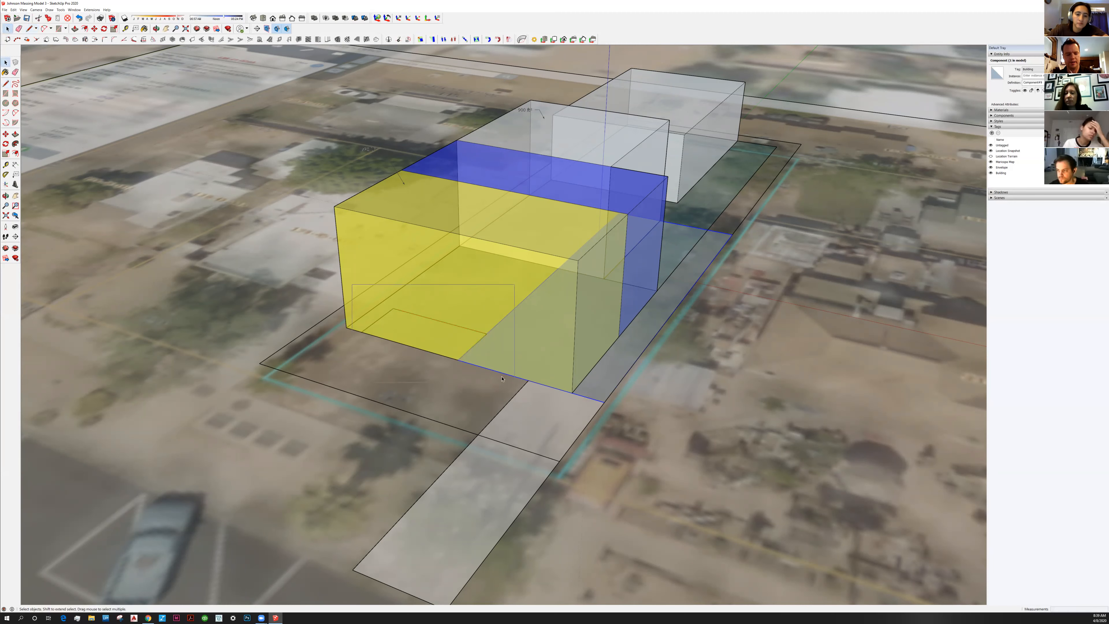
Window-select the small split-off face and its edges and make them a new component
left_click_drag(502, 379, 497, 376)
key("g")
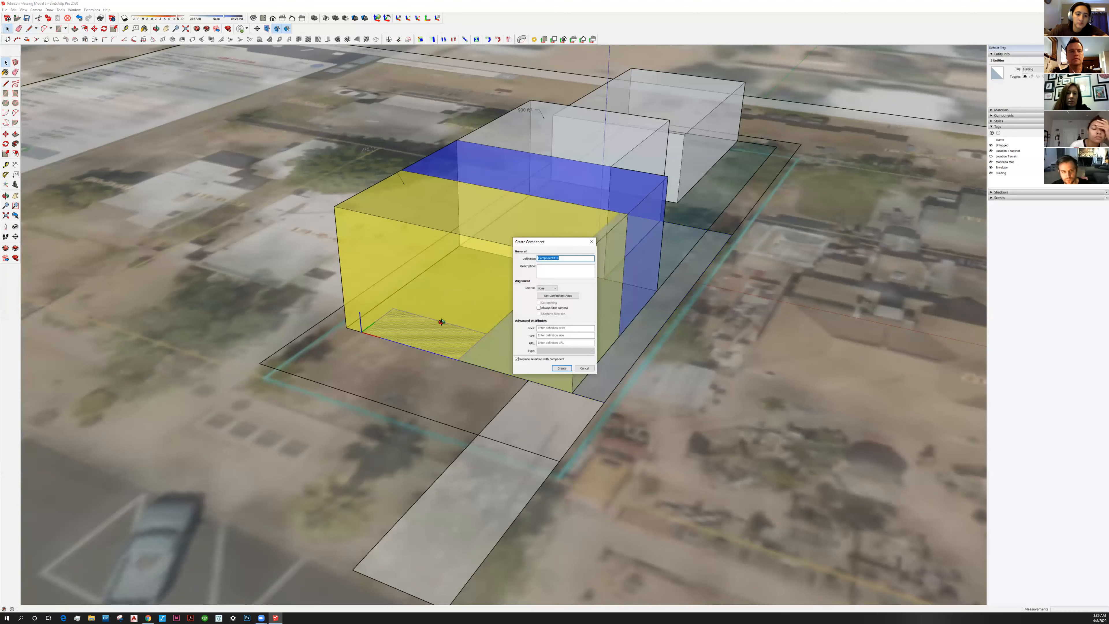
key("Return")
middle_click_drag(458, 380, 446, 389)
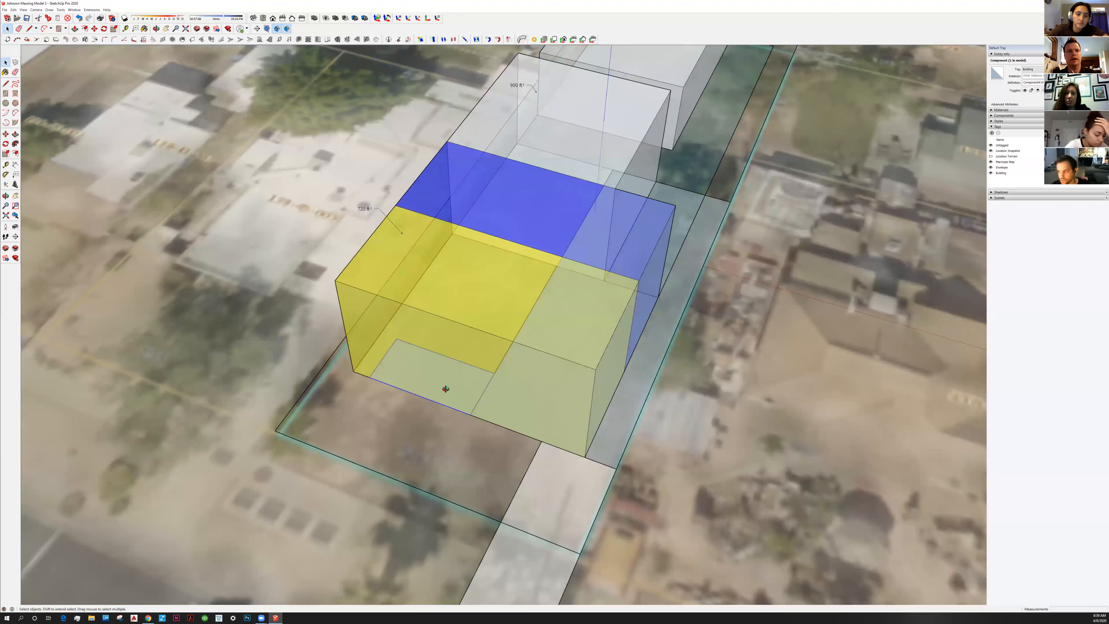
middle_click_drag(537, 384, 361, 325)
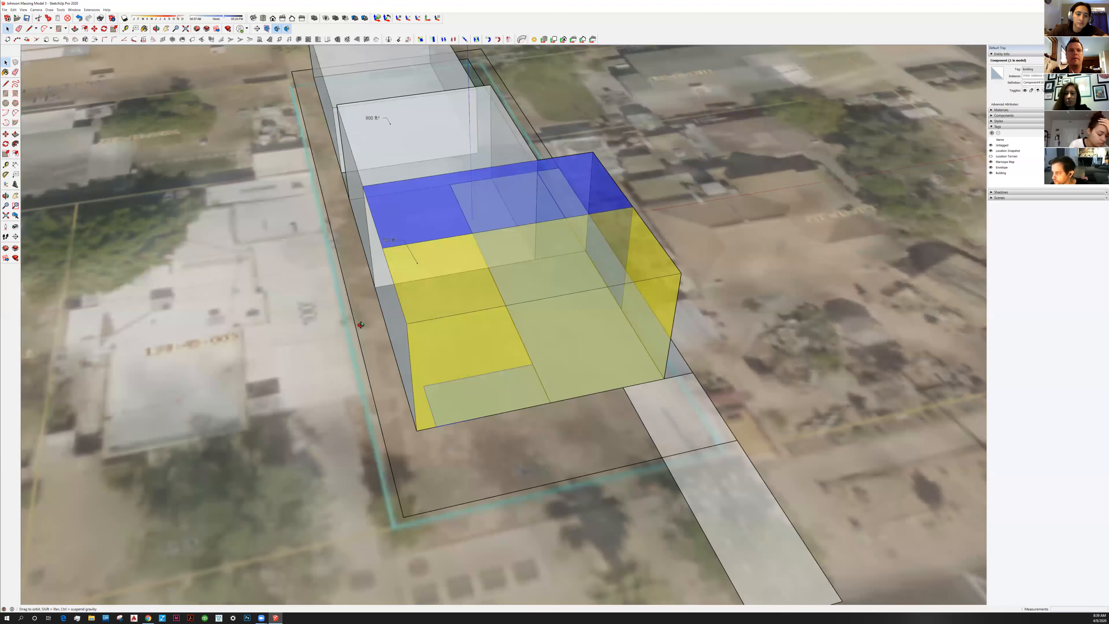
middle_click_drag(529, 359, 385, 223)
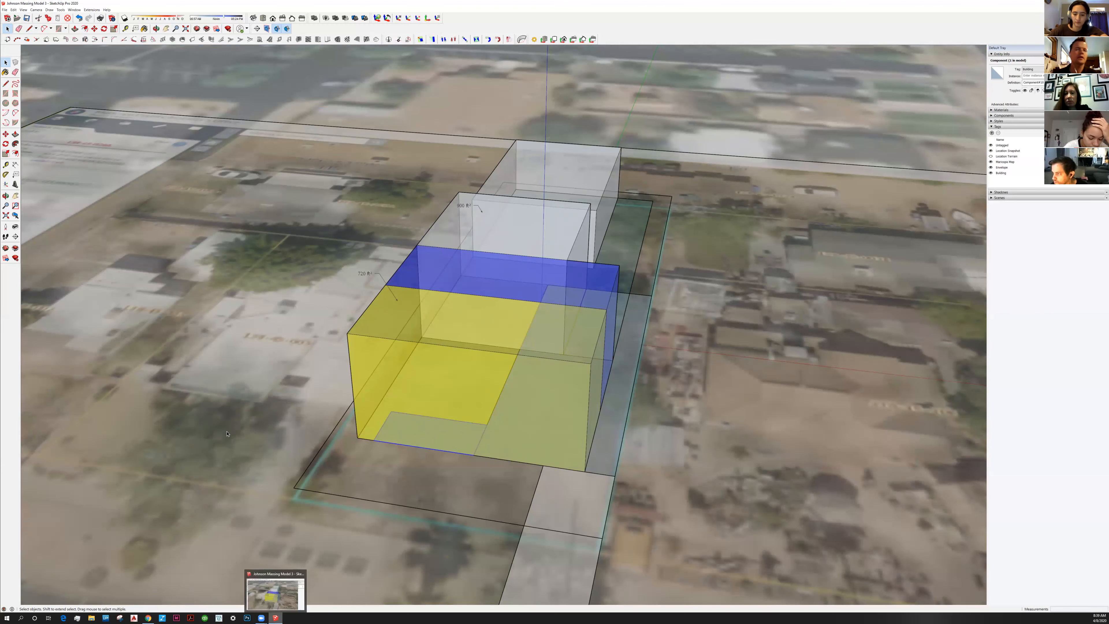
Select the aerial map image, abandon a line at the yellow block's corner, and briefly enter the massing group
left_click(259, 429)
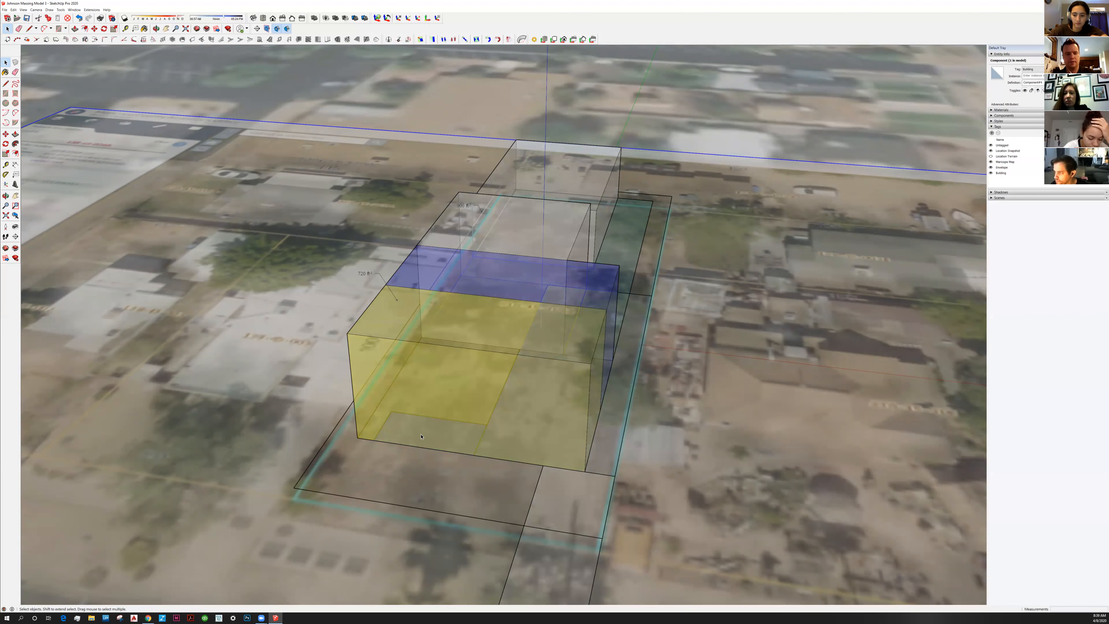
key("l")
middle_click_drag(345, 410, 328, 378)
left_click(339, 413)
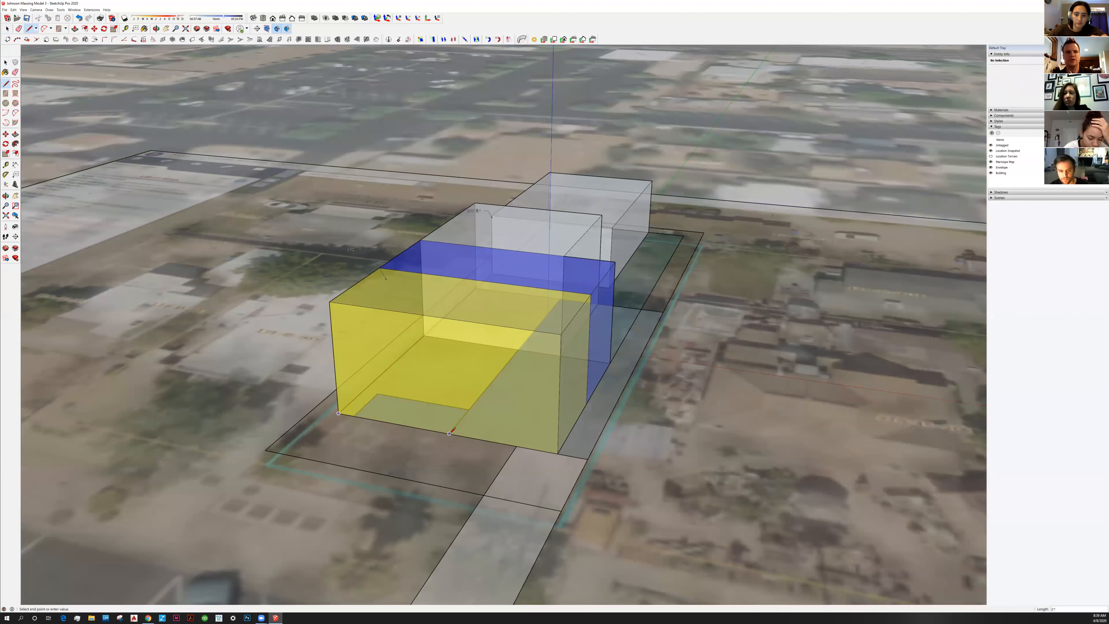
left_click(6, 62)
middle_click_drag(442, 373, 492, 408, "shift")
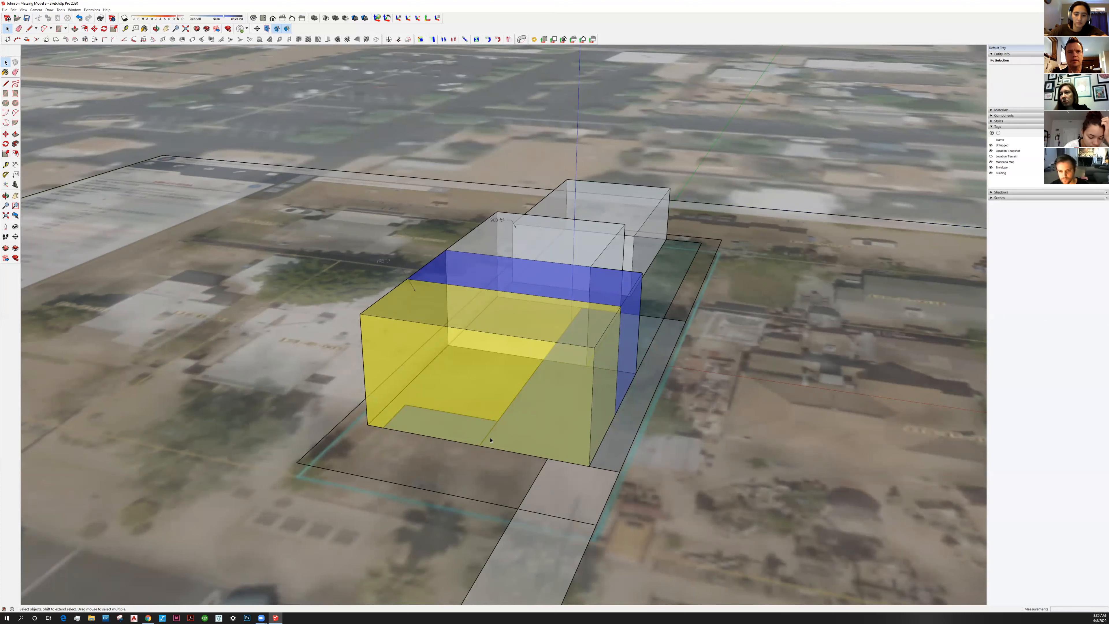
double_click(530, 422)
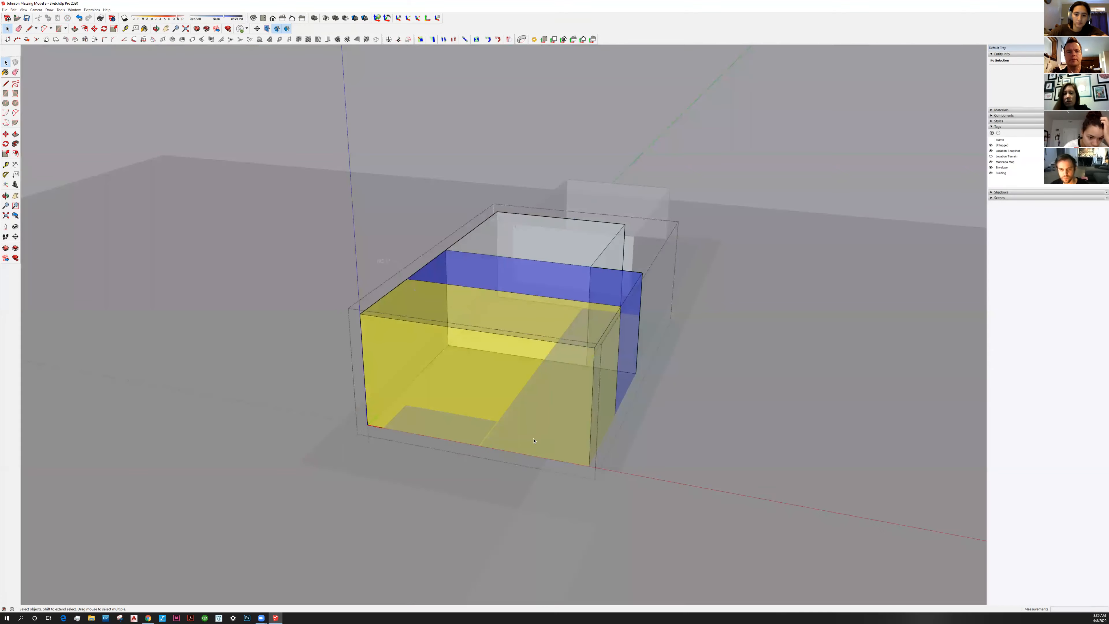
key("Escape")
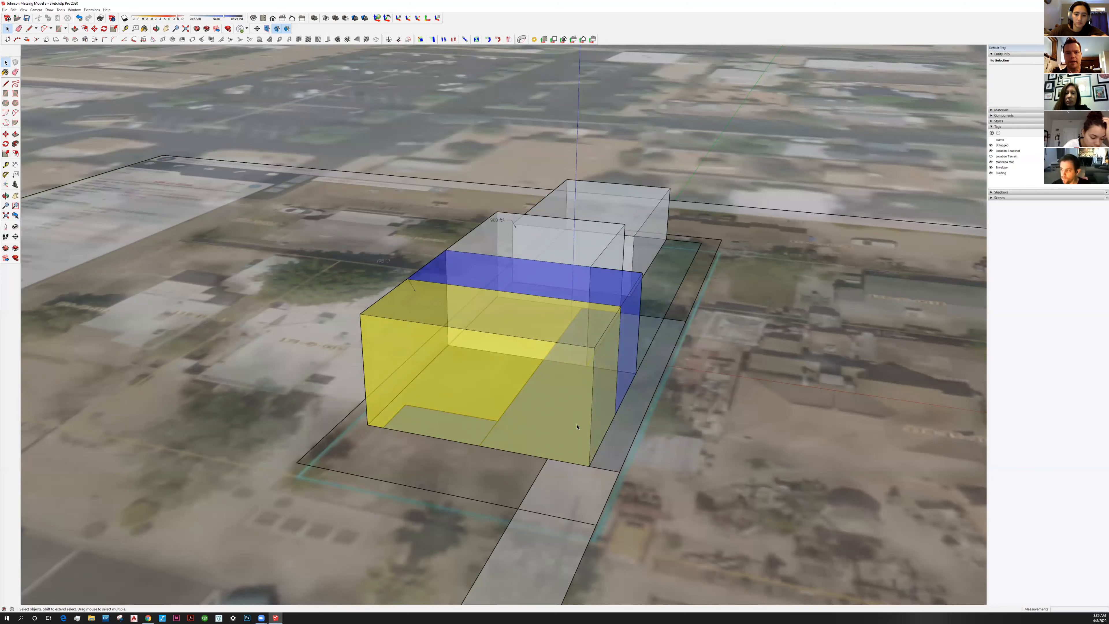
Select the massing component and orbit to a close frontal view of the yellow block's front face
left_click(535, 424)
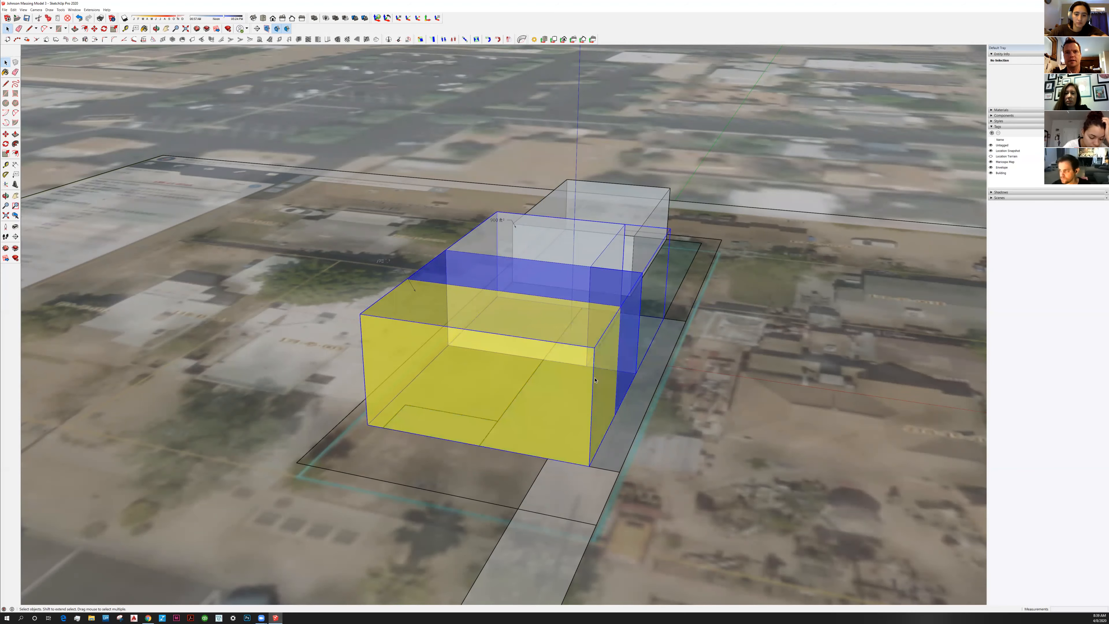
middle_click_drag(528, 389, 509, 406)
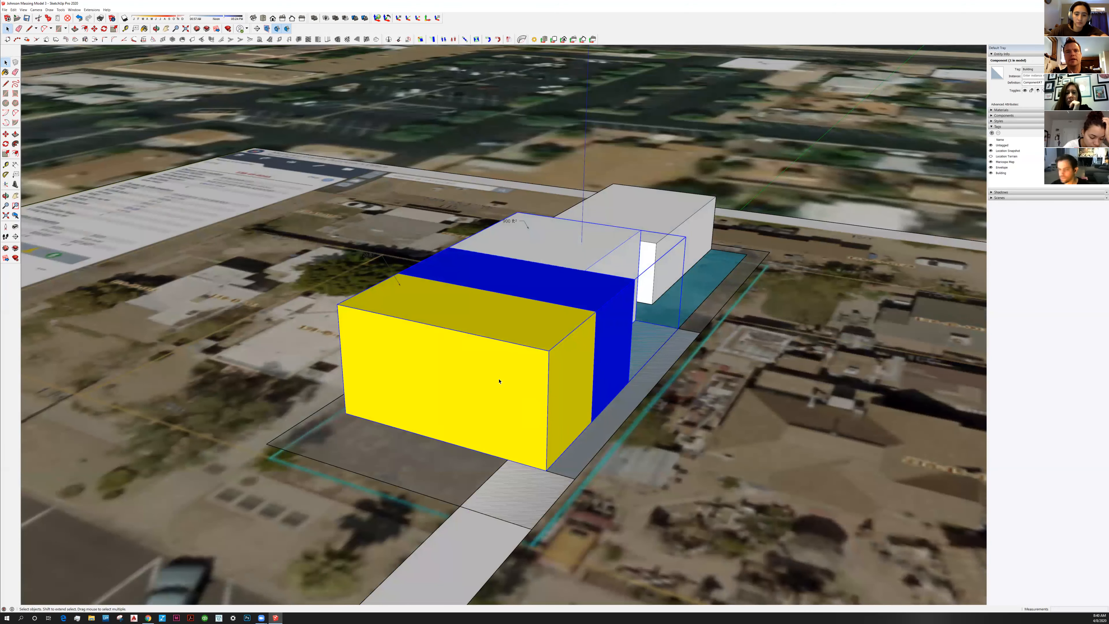
middle_click_drag(564, 336, 637, 433)
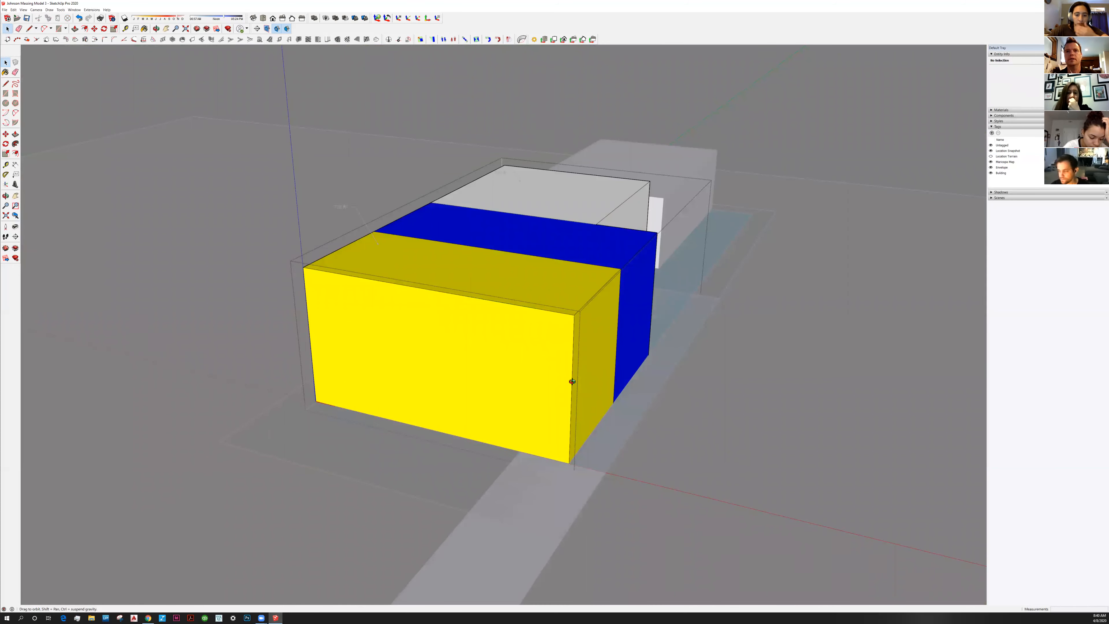
middle_click_drag(537, 362, 514, 419)
left_click(515, 419)
middle_click_drag(598, 323, 541, 446)
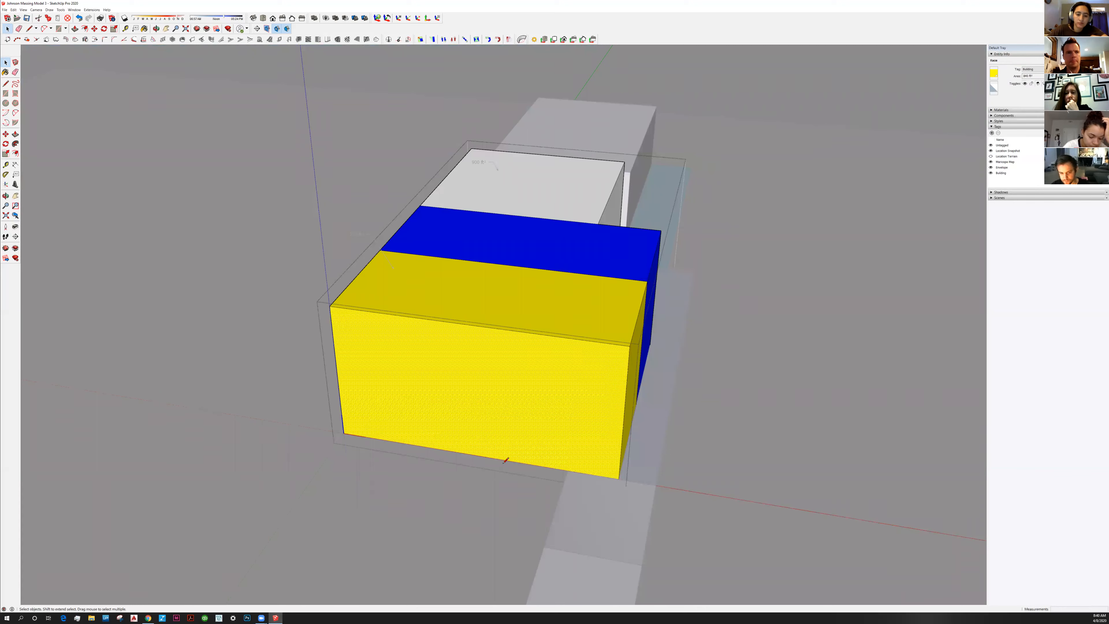
Draw a 21' line from the yellow block's bottom front corner, then switch to the Chrome parking ordinance
key("l")
left_click(344, 433)
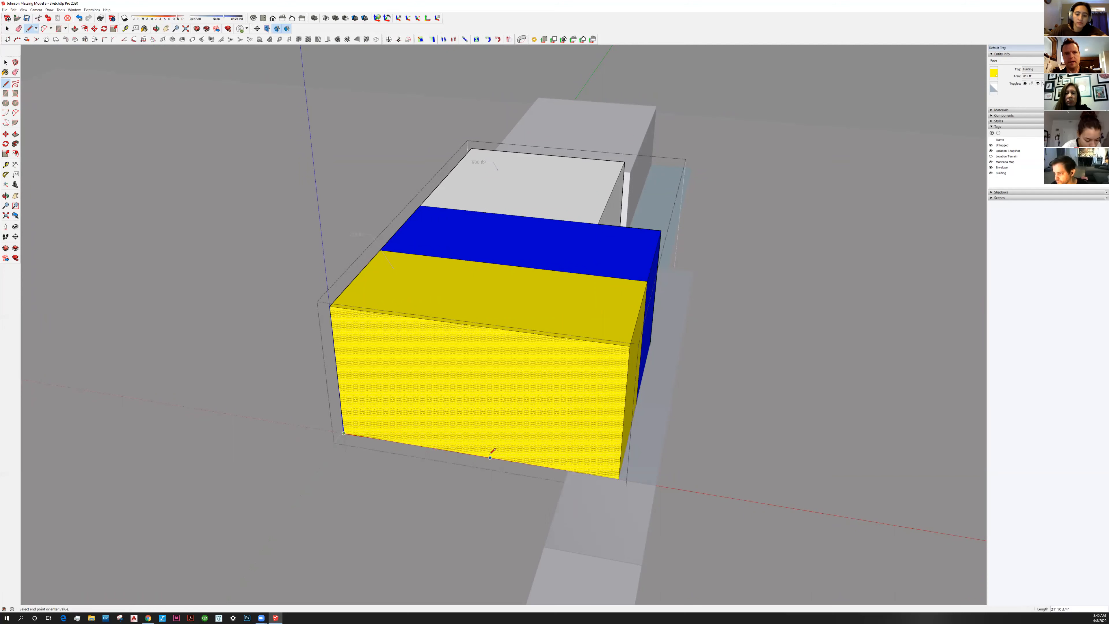
key("Escape")
left_click(344, 433)
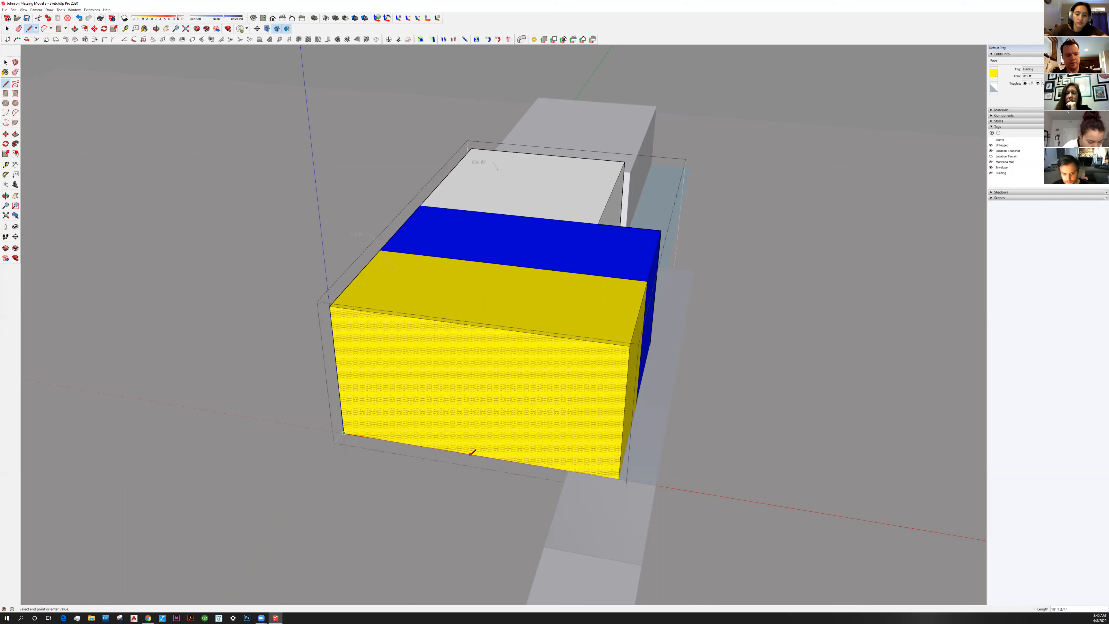
type("21'")
key("Return")
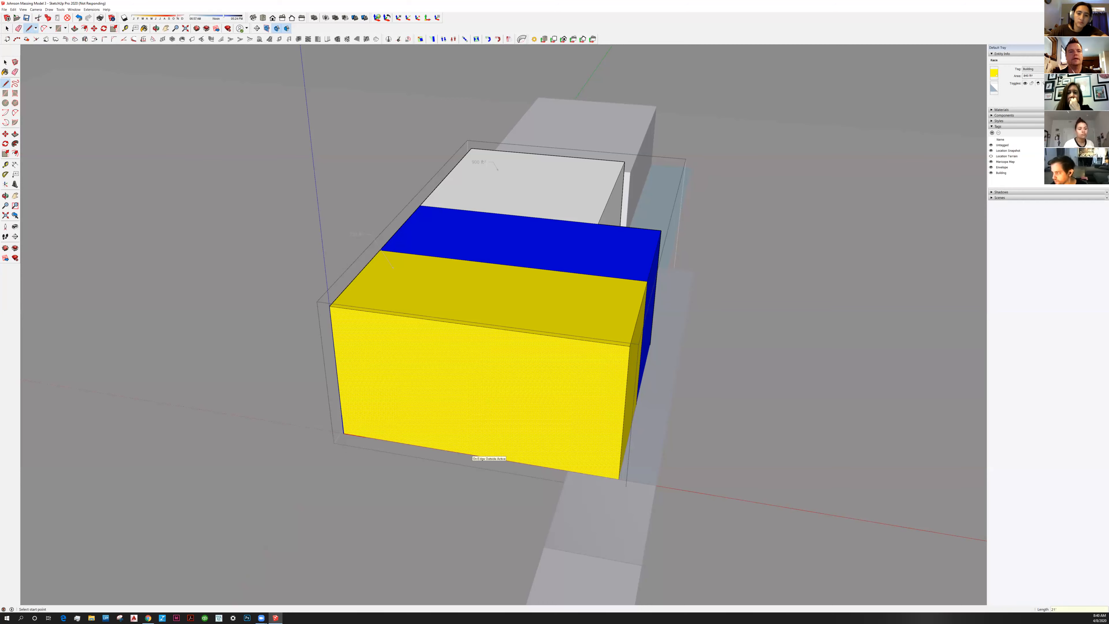
key("alt+Tab")
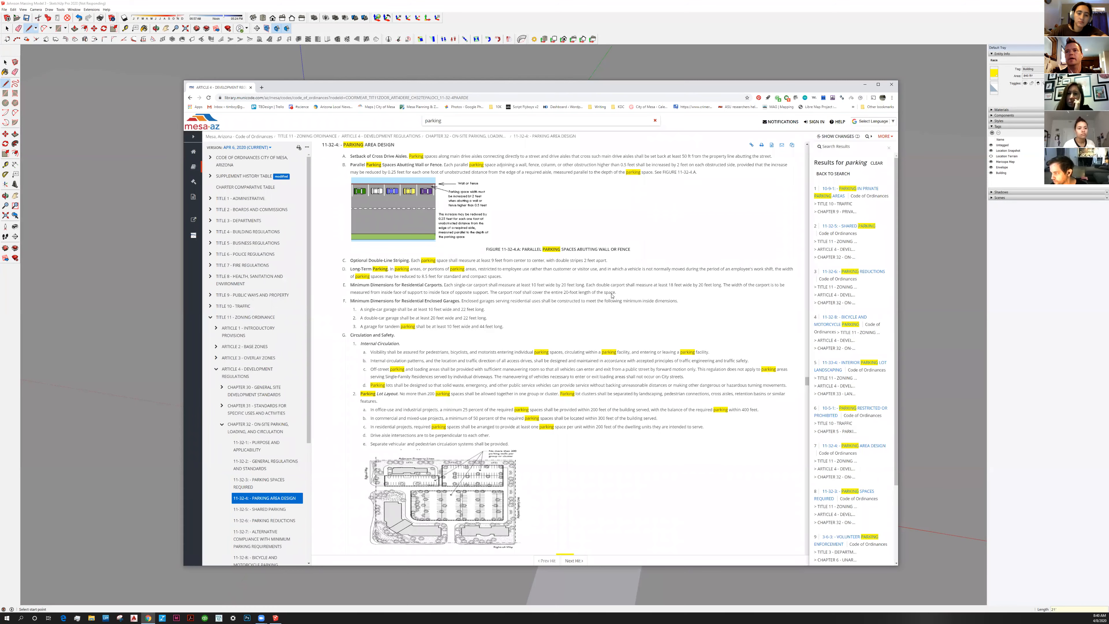
Scroll the Mesa ordinance to section 11-32-2 and open Figure 11-32-2.D, the compact parking diagram, in a new tab
scroll(612, 296, "down", 20)
scroll(613, 306, "up", 10)
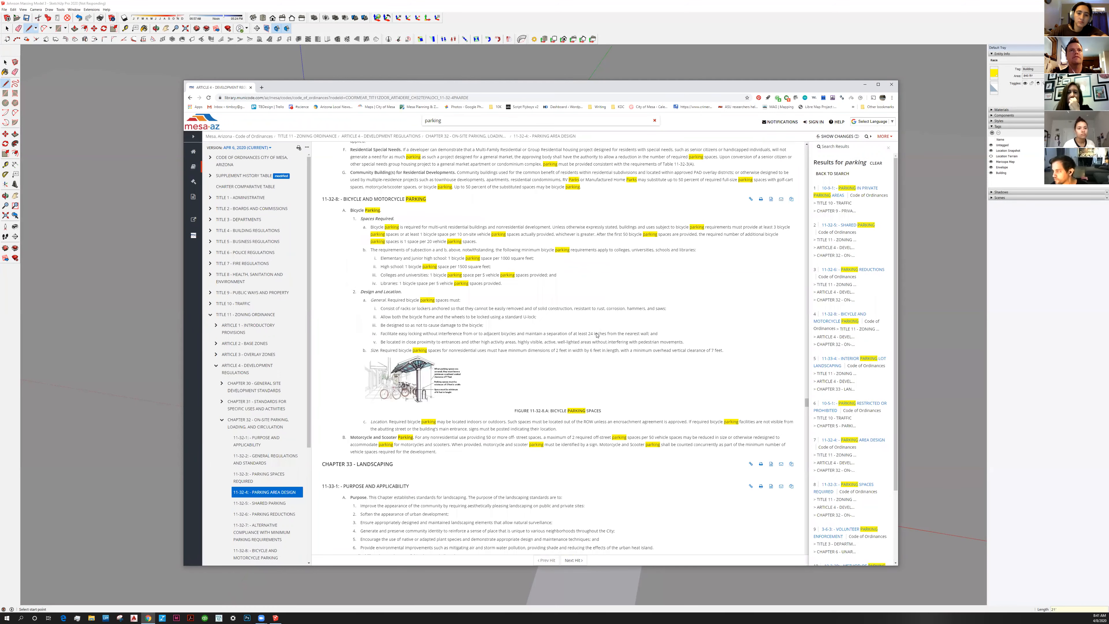
scroll(602, 326, "up", 10)
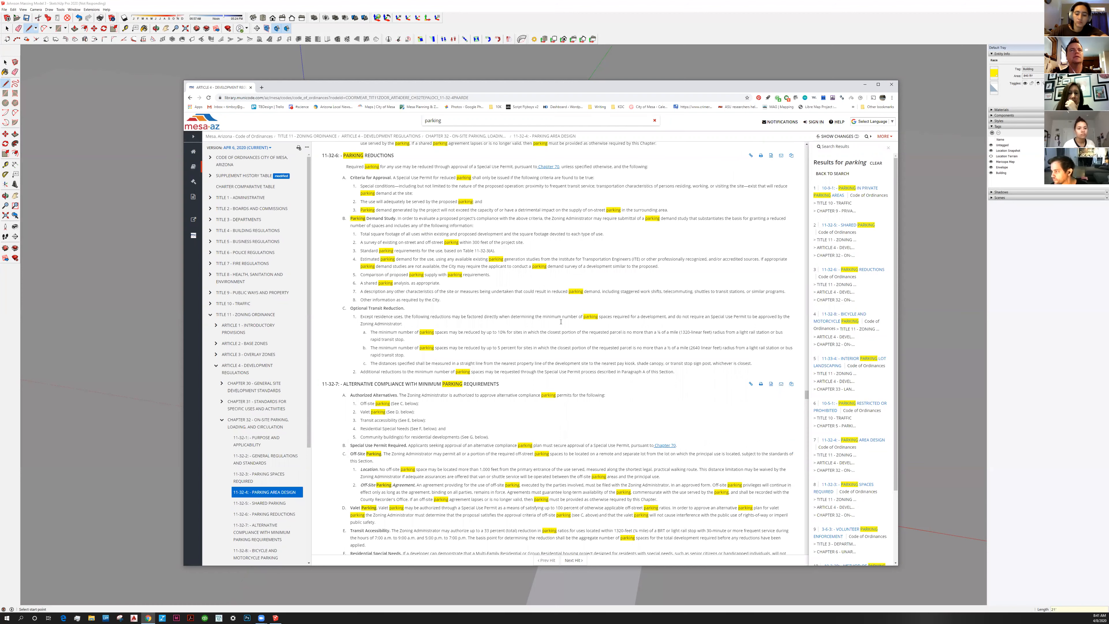
scroll(570, 329, "up", 10)
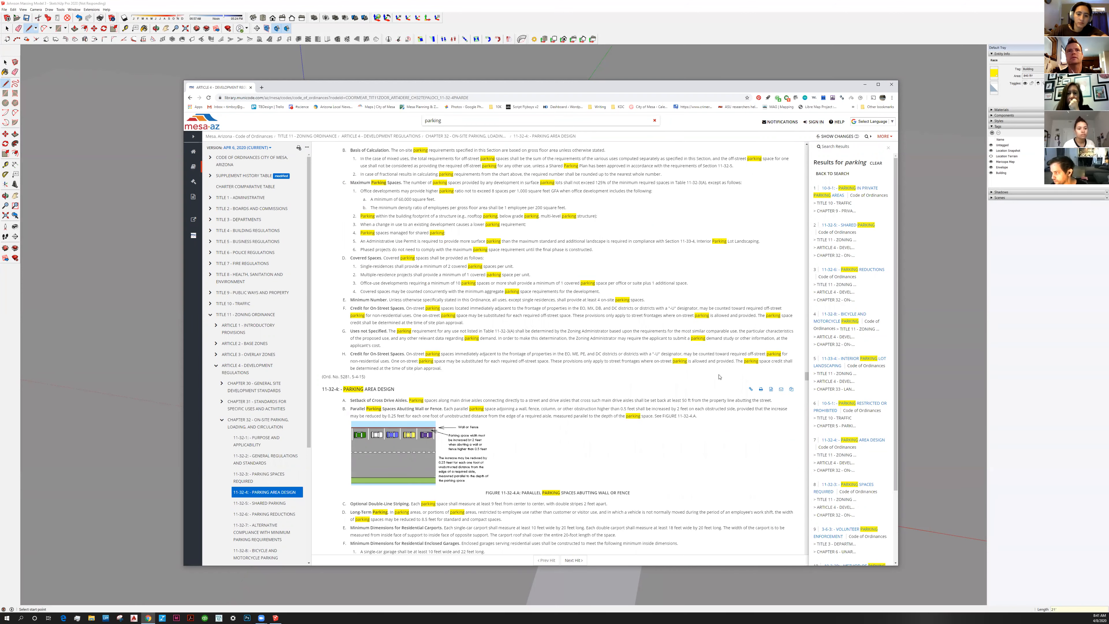
scroll(719, 377, "up", 15)
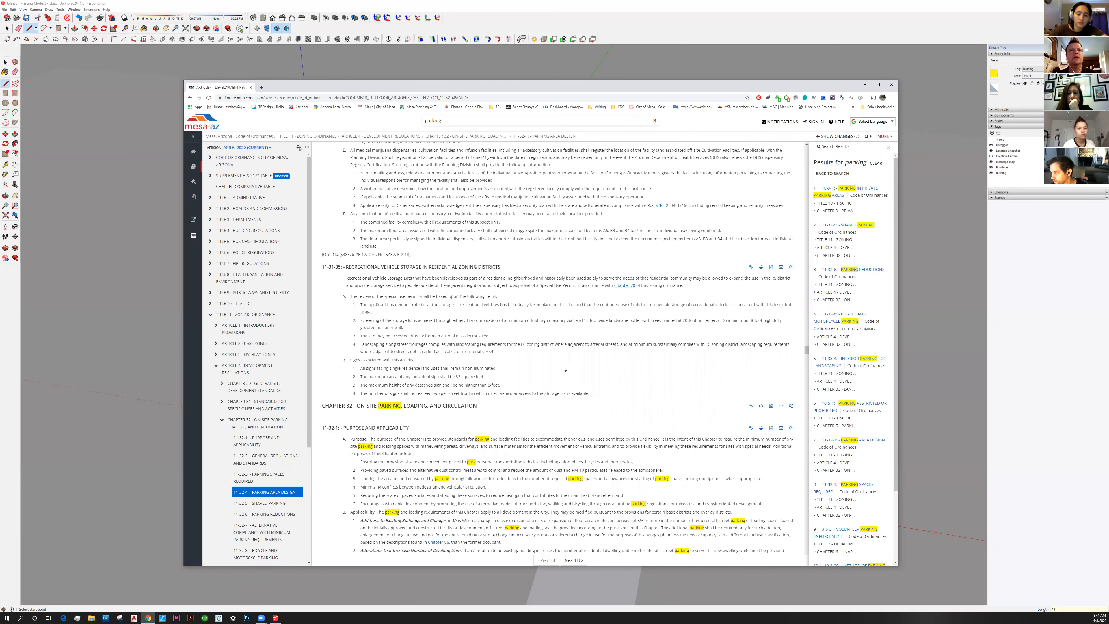
scroll(563, 369, "up", 6)
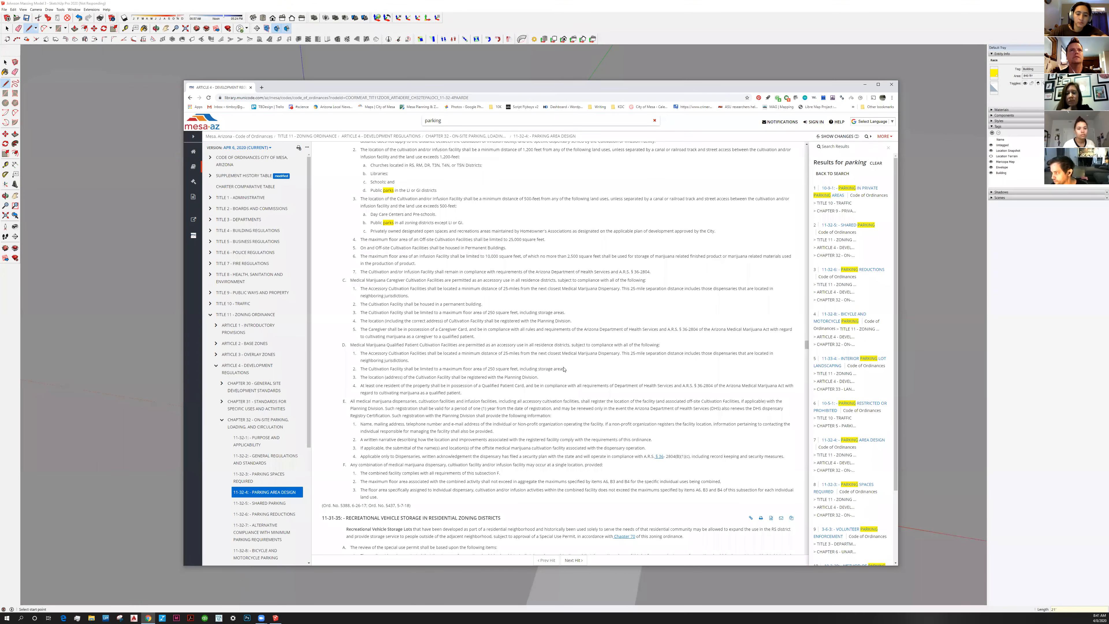
scroll(564, 370, "up", 10)
scroll(563, 369, "up", 10)
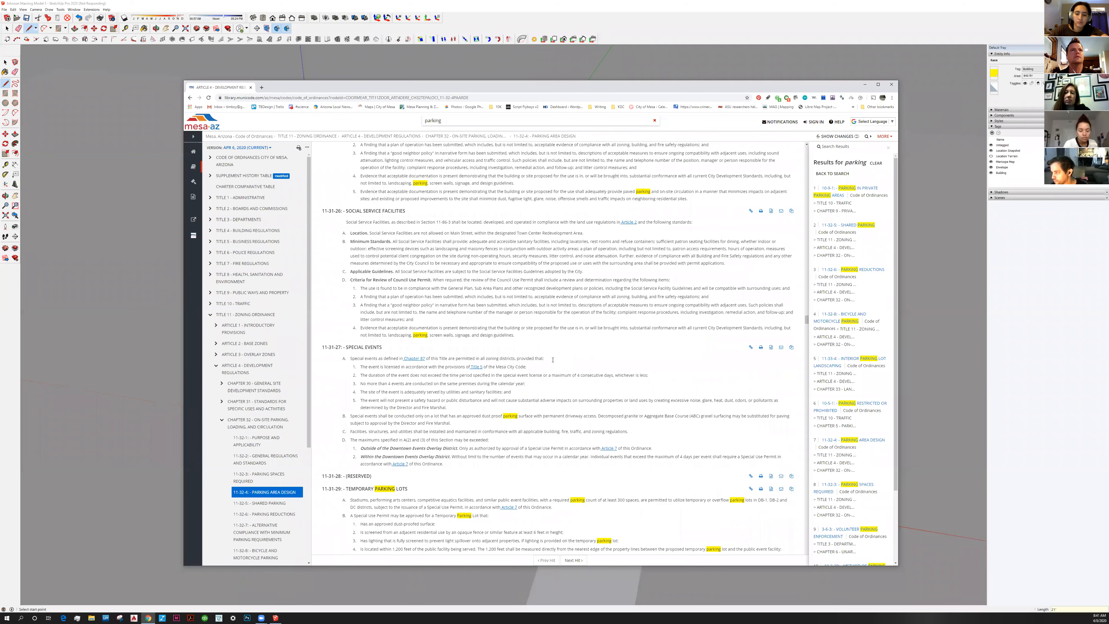
scroll(564, 359, "up", 5)
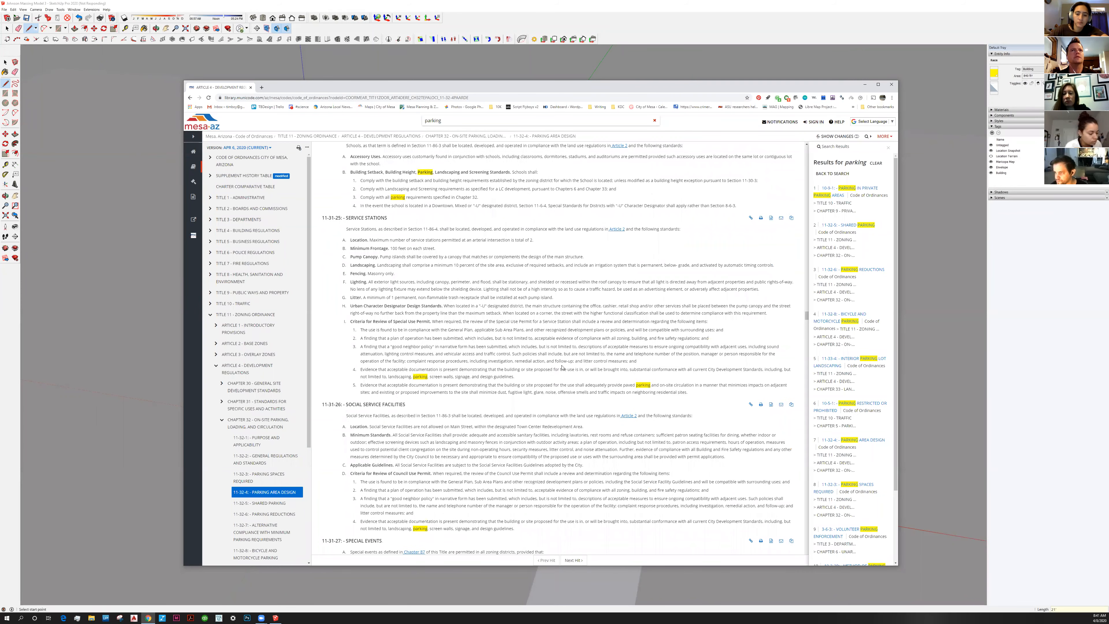
scroll(576, 367, "up", 10)
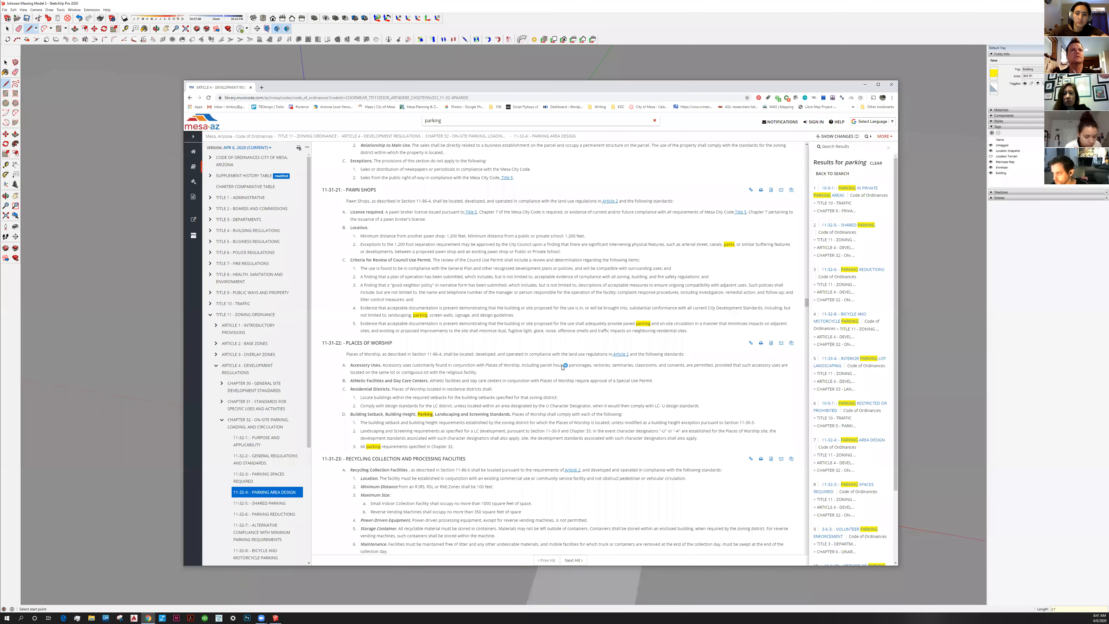
scroll(564, 366, "up", 5)
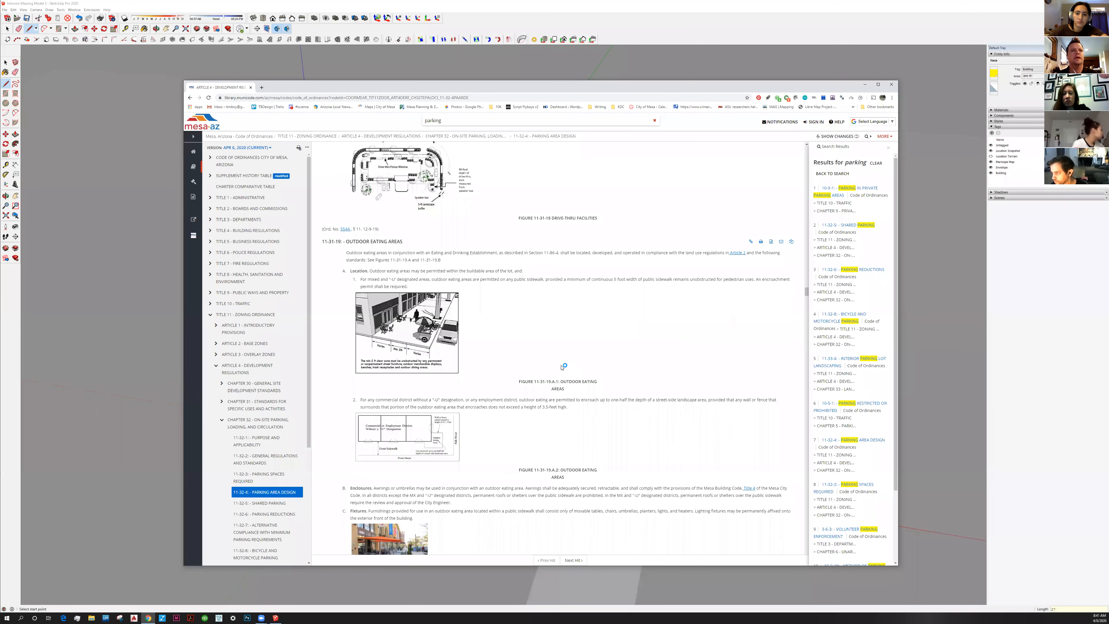
scroll(563, 367, "up", 10)
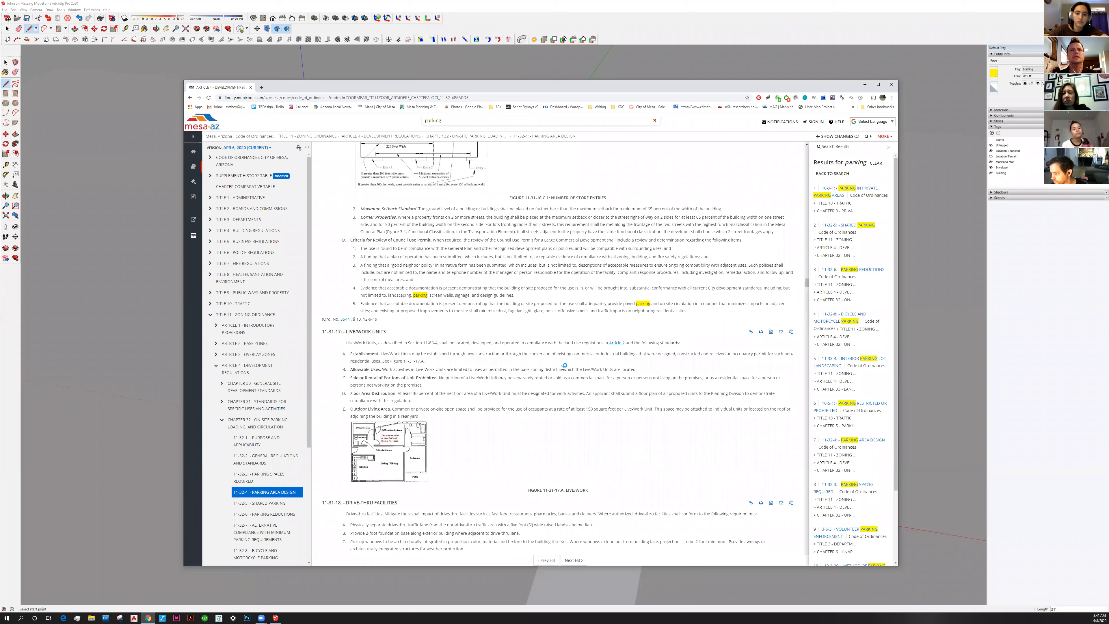
scroll(564, 368, "up", 5)
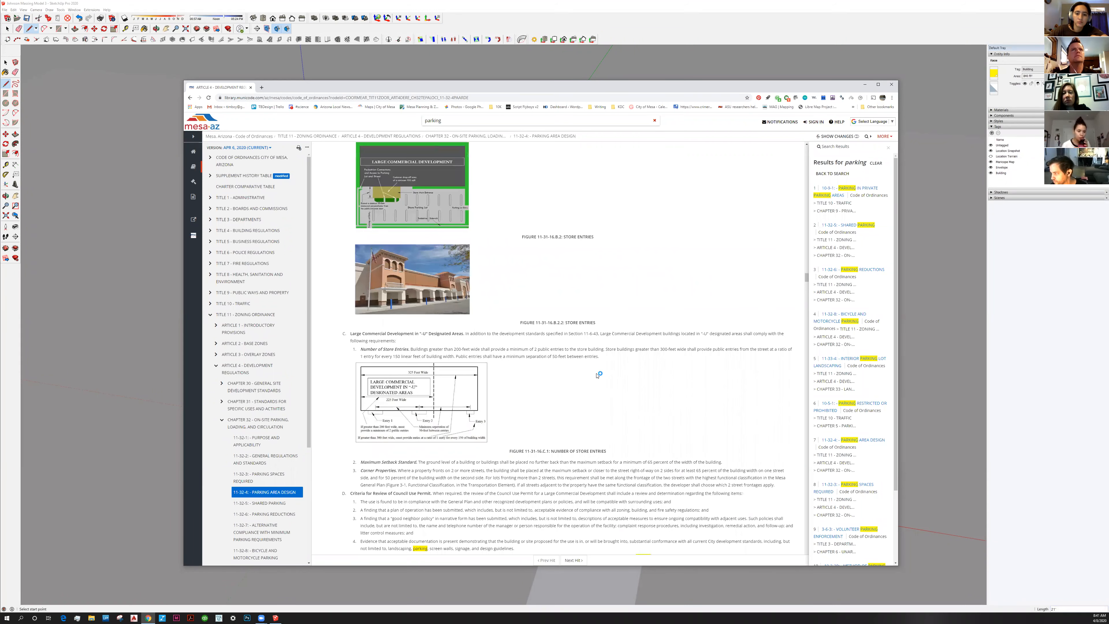
scroll(598, 375, "up", 3)
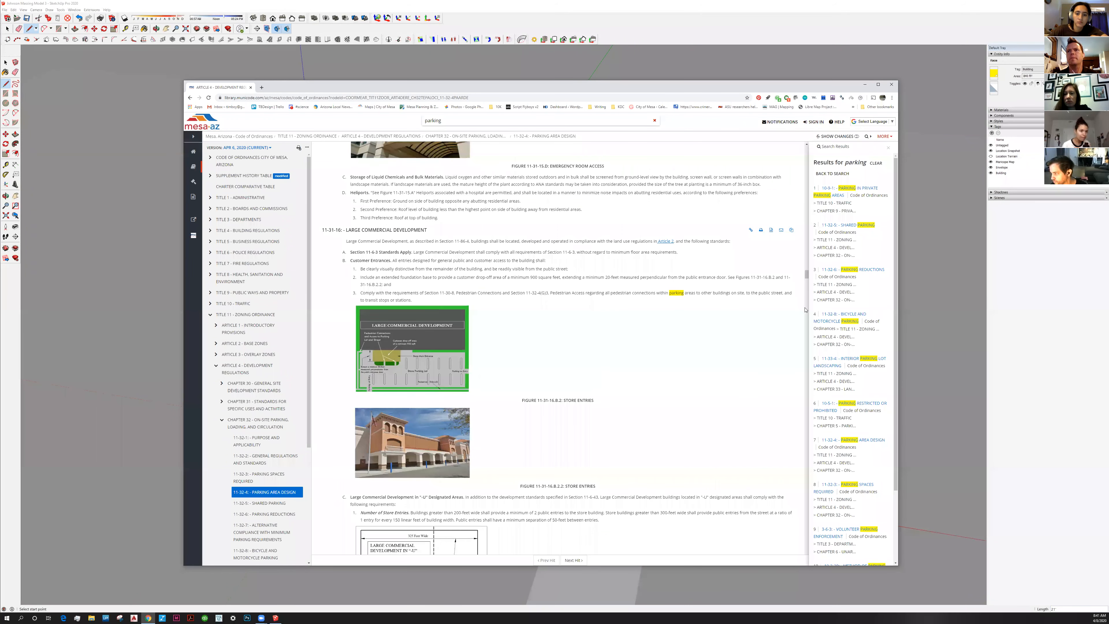
scroll(808, 294, "down", 20)
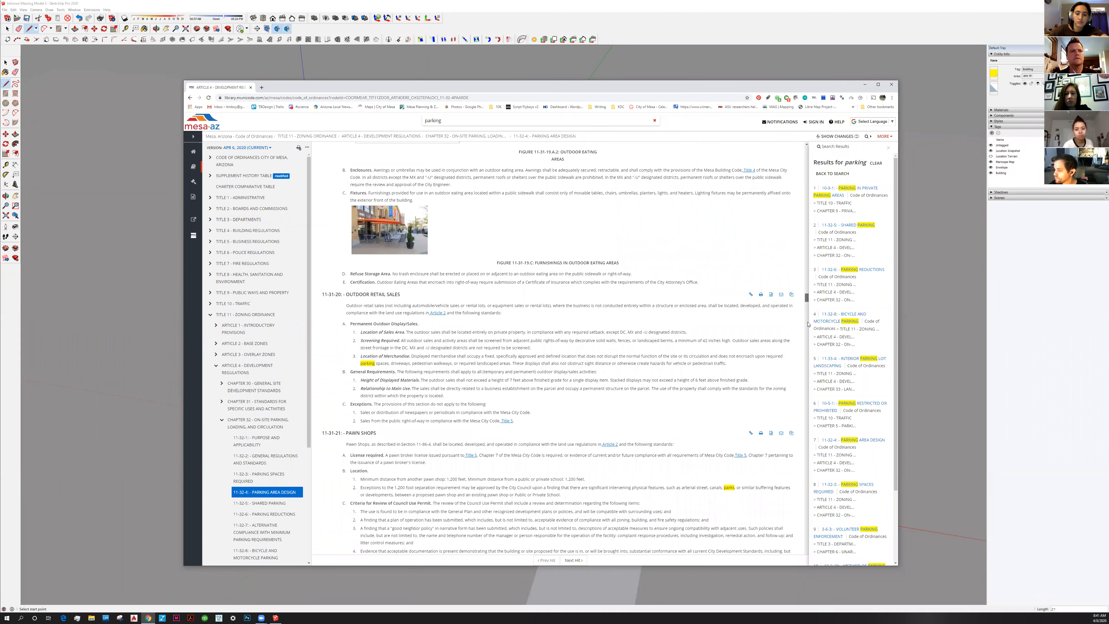
scroll(808, 326, "down", 10)
scroll(807, 336, "down", 10)
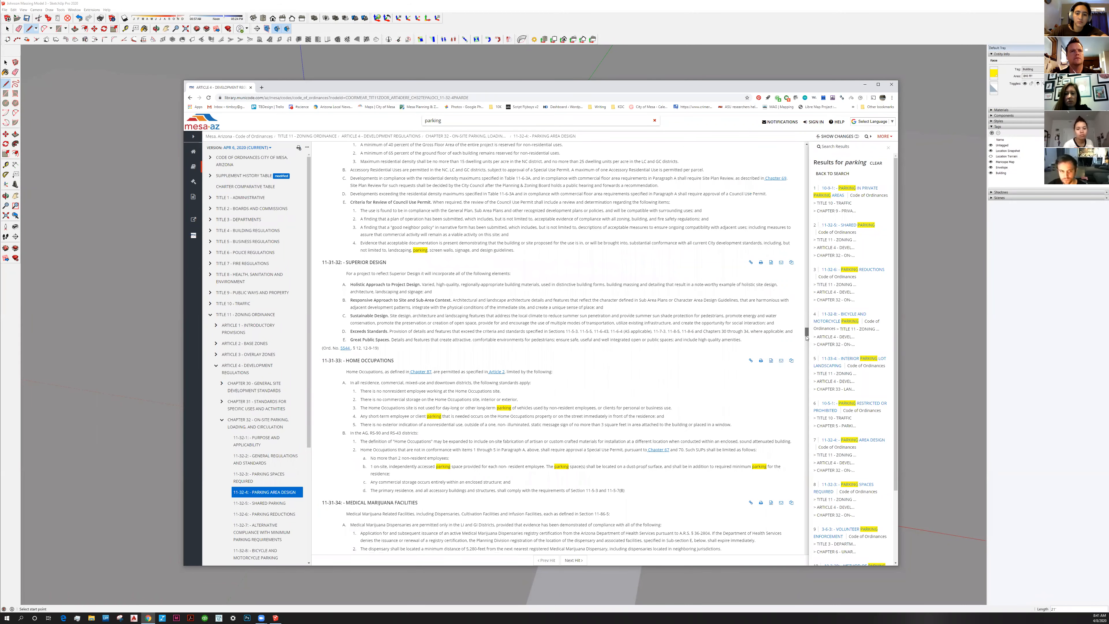
scroll(806, 349, "down", 10)
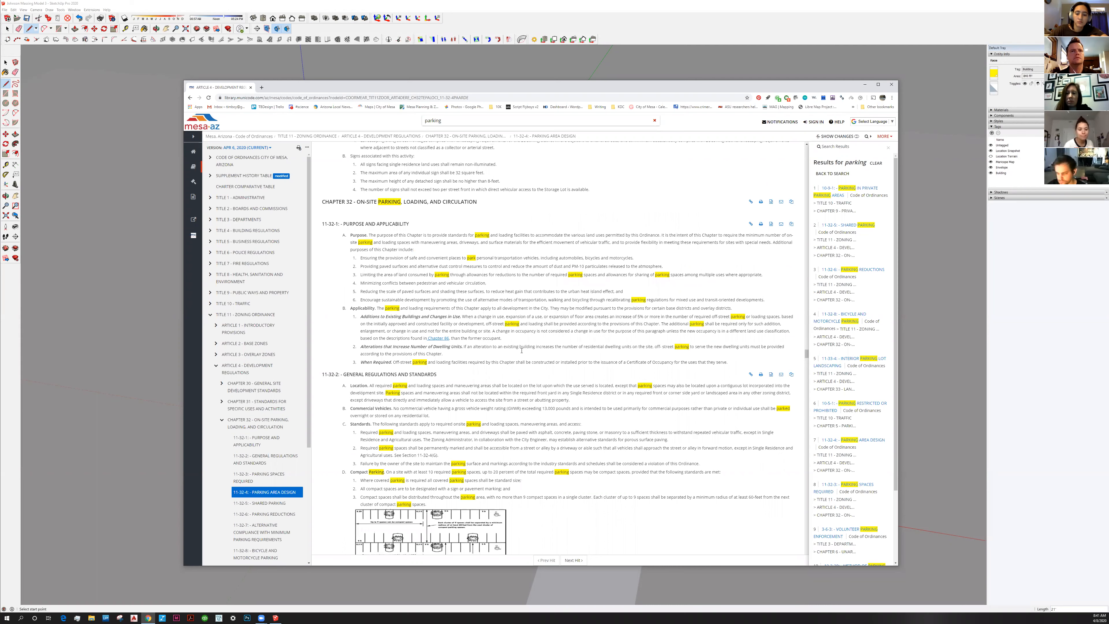
scroll(521, 347, "down", 2)
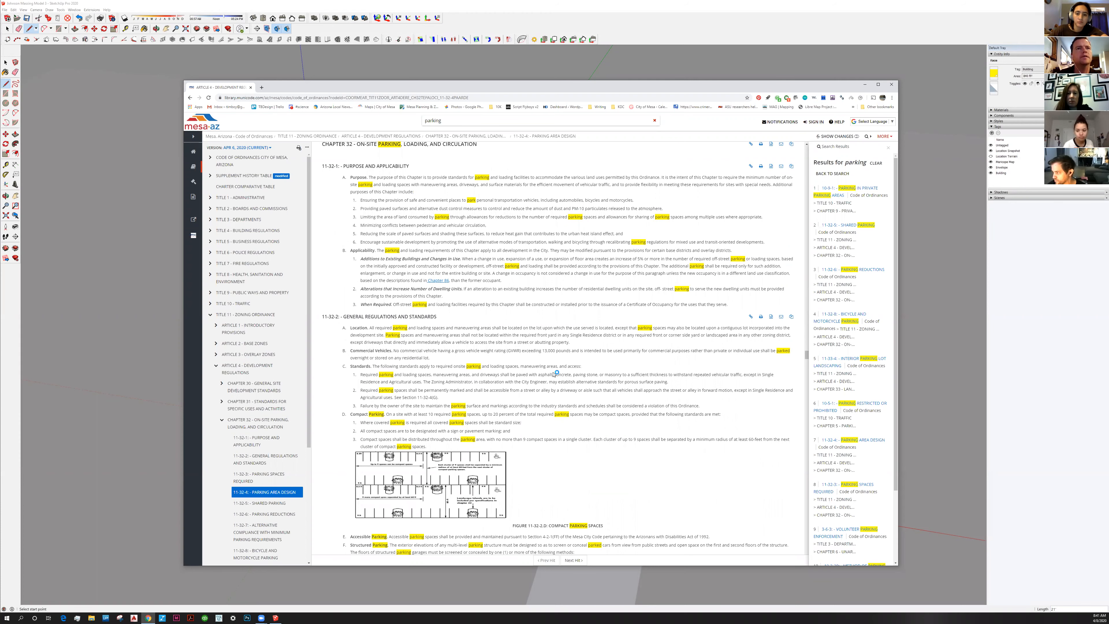
scroll(542, 372, "down", 2)
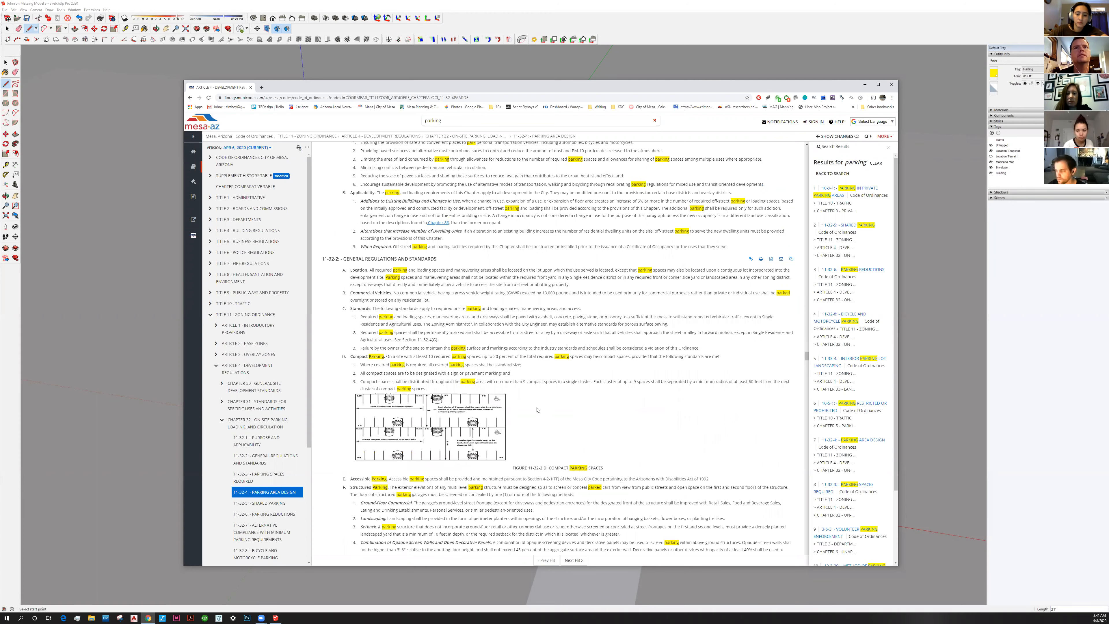
scroll(539, 408, "up", 1)
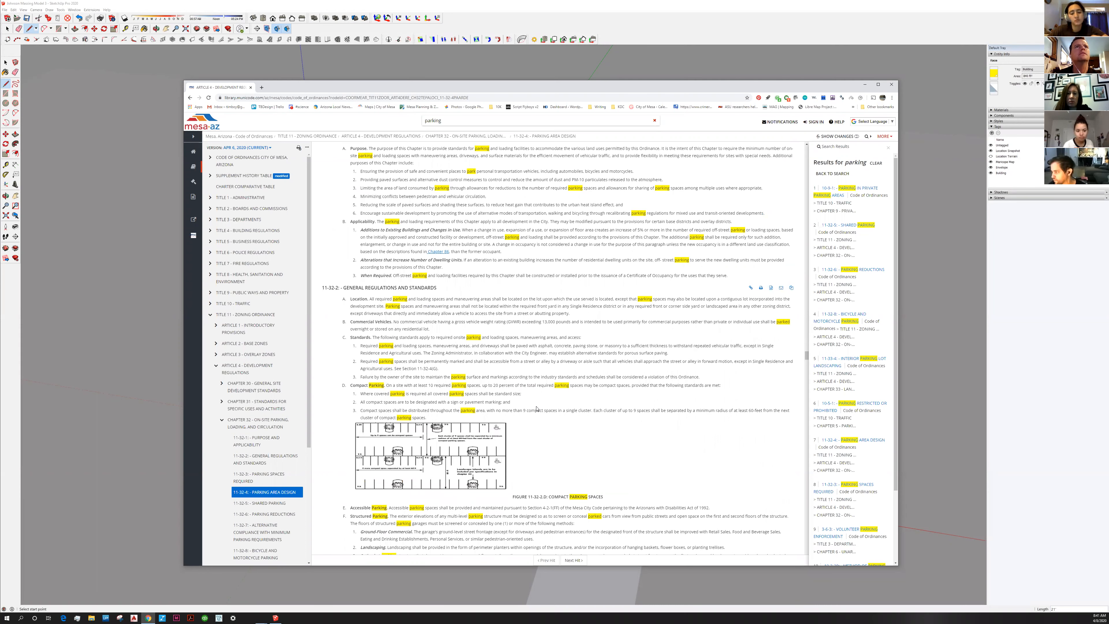
scroll(537, 408, "up", 3)
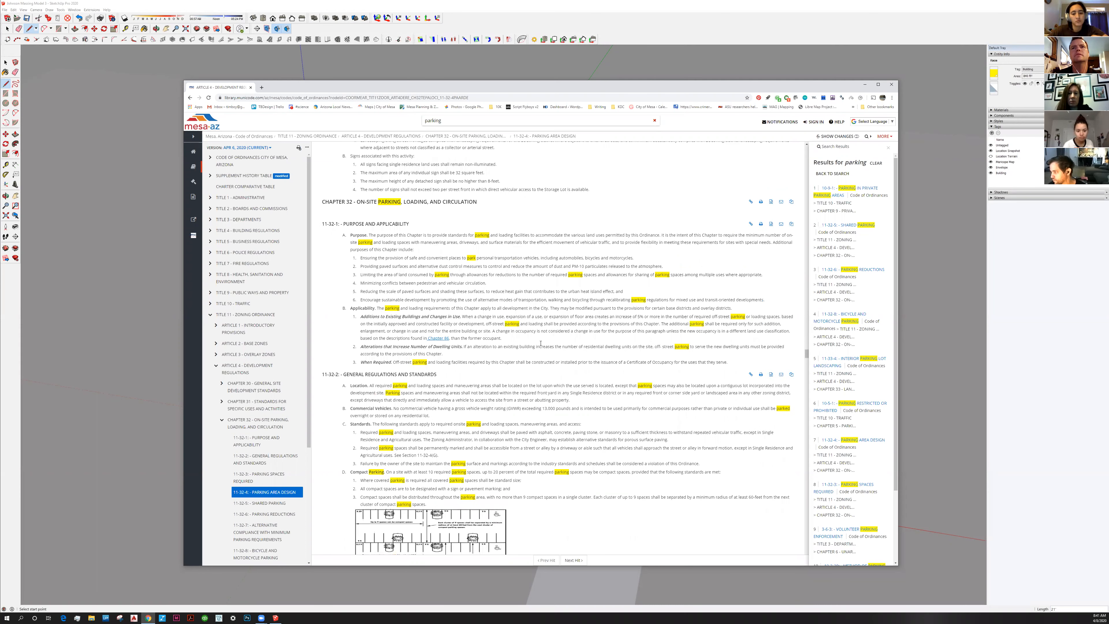
scroll(439, 368, "down", 2)
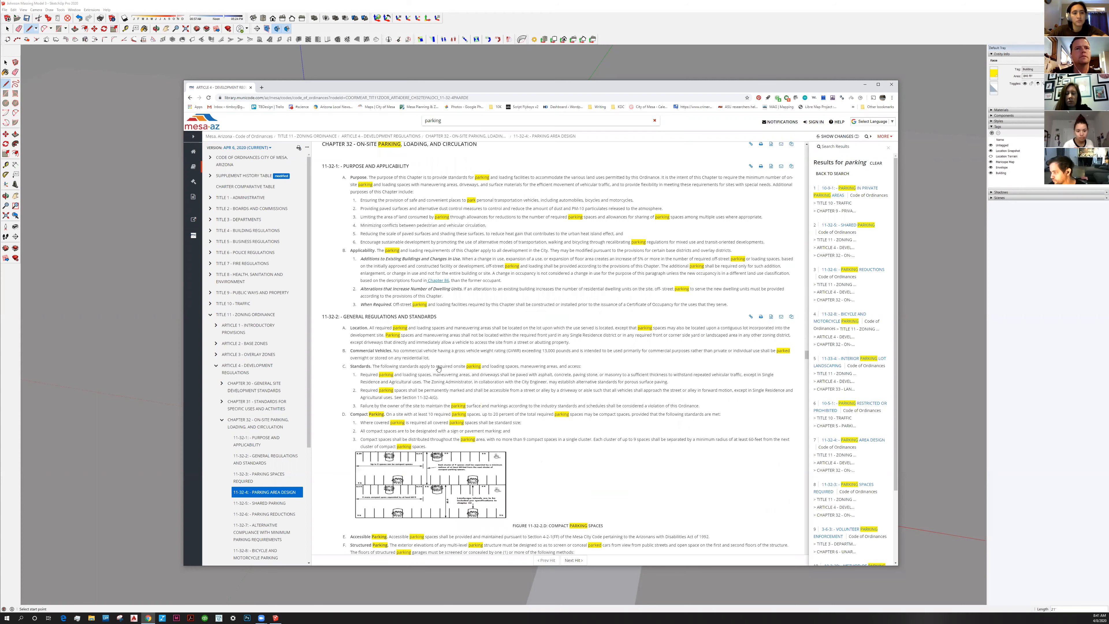
scroll(438, 368, "down", 3)
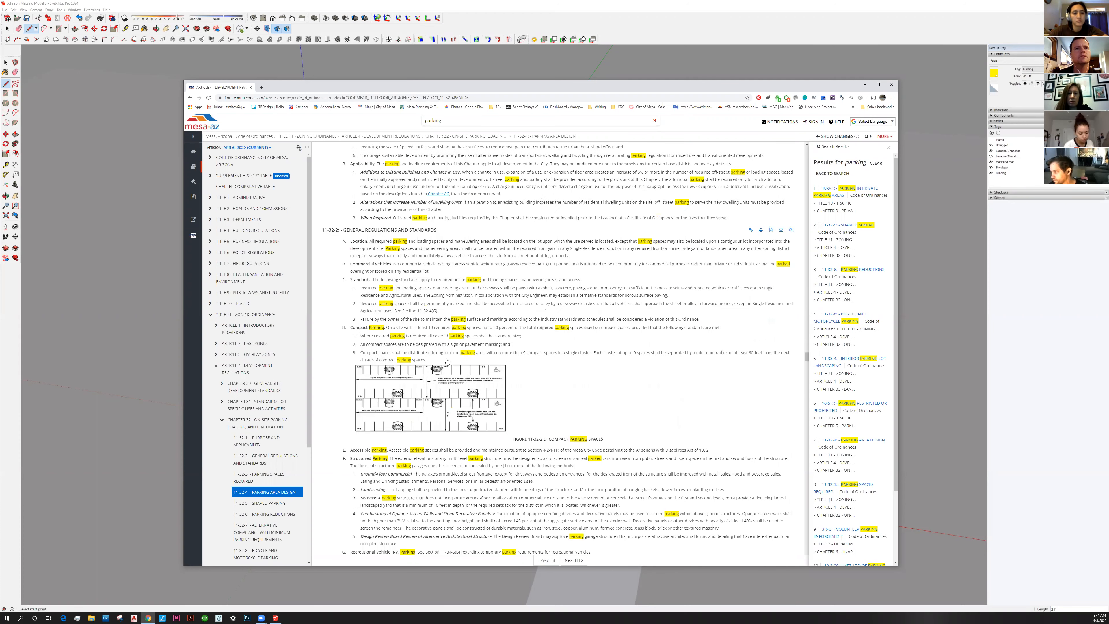
scroll(447, 360, "down", 2)
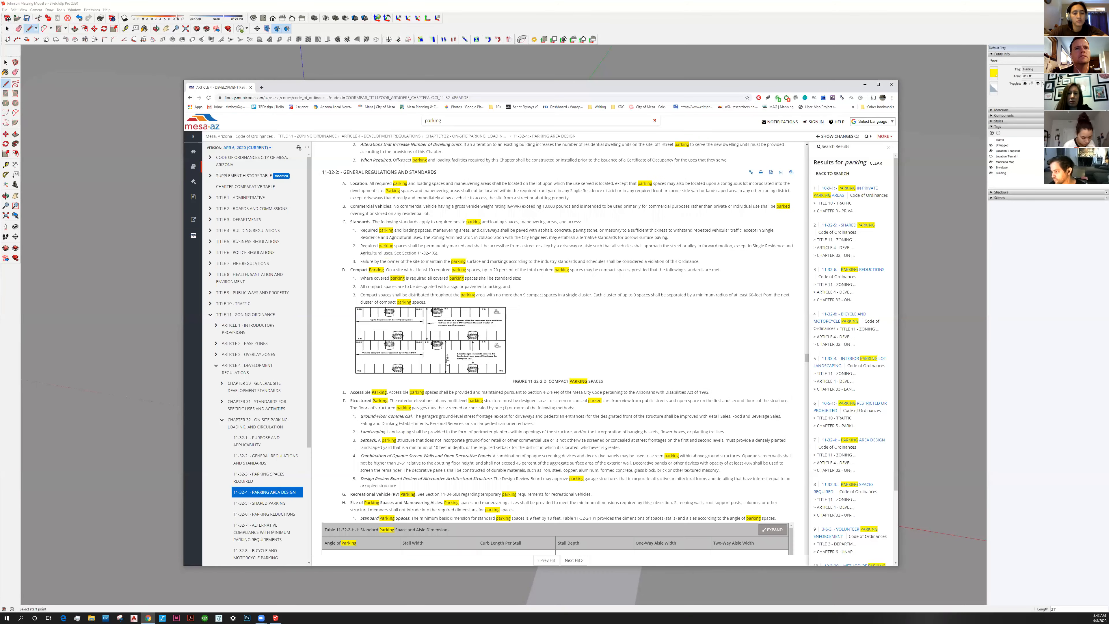
left_click(425, 306)
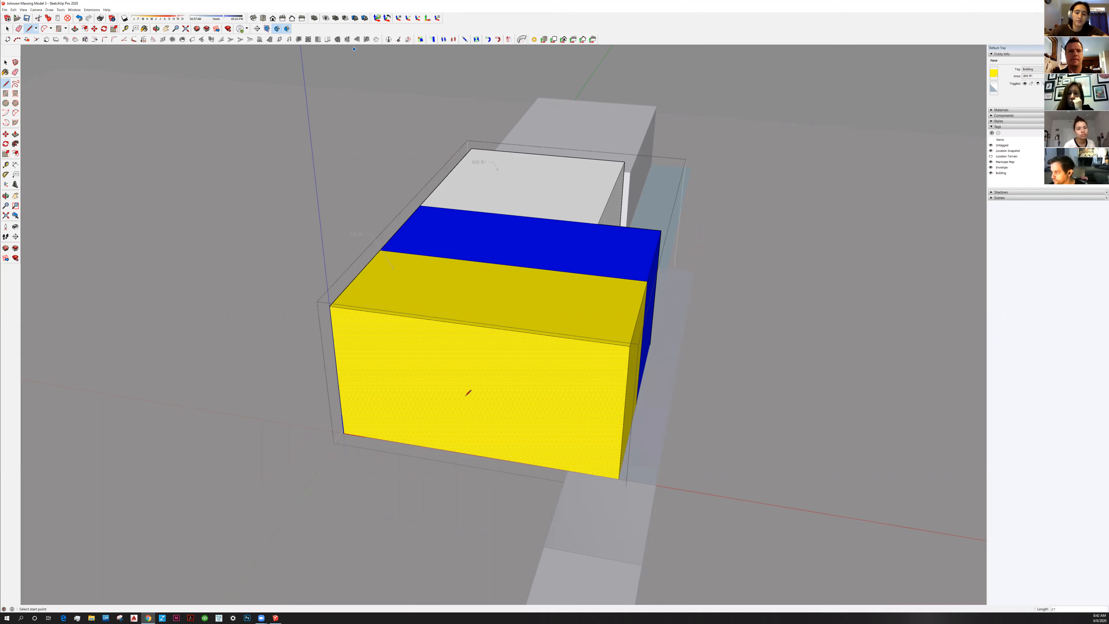
Draw a line across the yellow front face from its bottom edge, splitting off a lower rectangle at the right end
left_click(520, 447)
middle_click_drag(520, 447, 466, 395)
key("Escape")
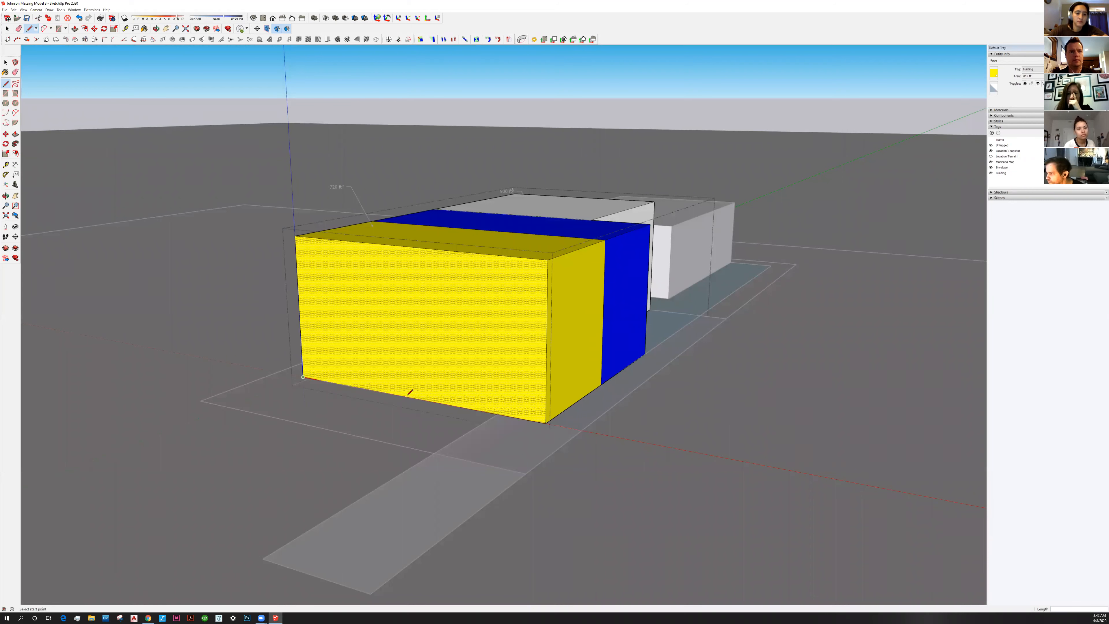
left_click(422, 398)
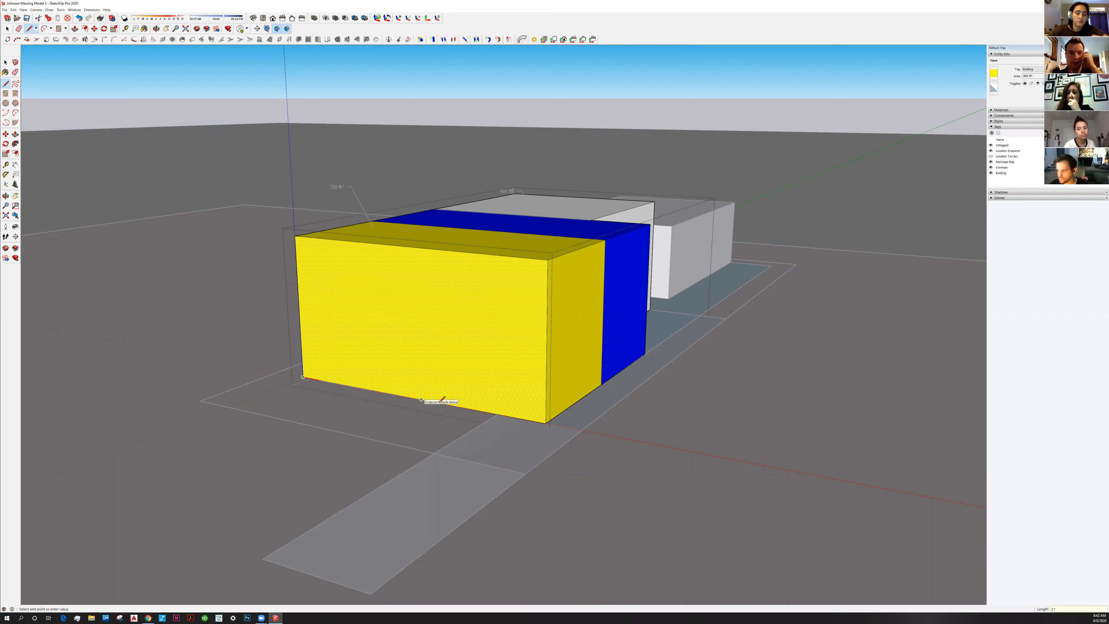
key("Escape")
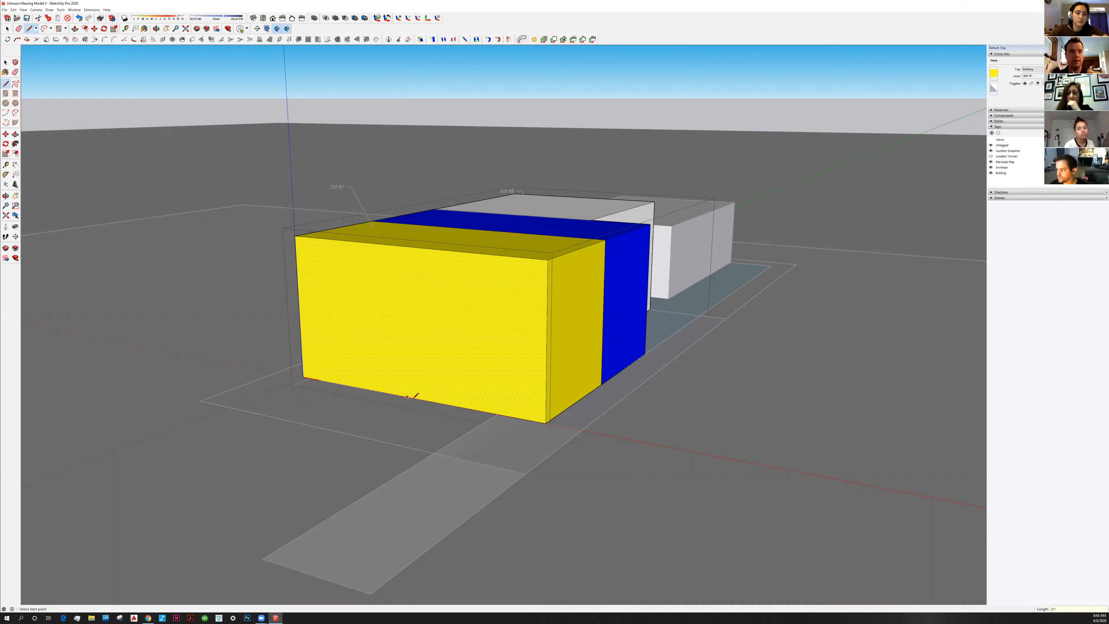
left_click(416, 364)
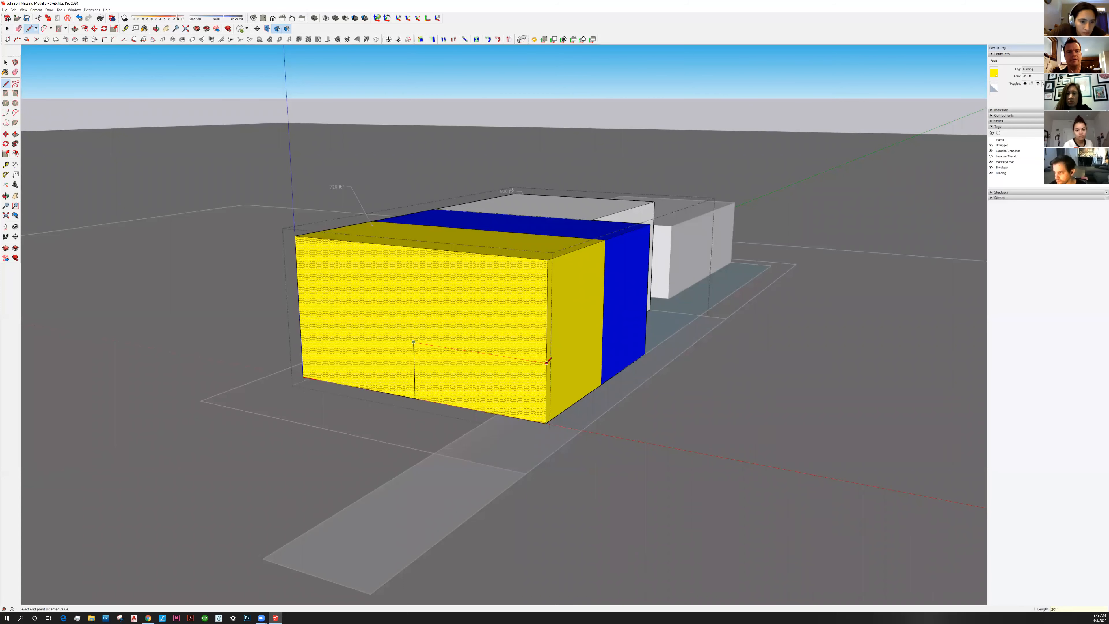
left_click(548, 361)
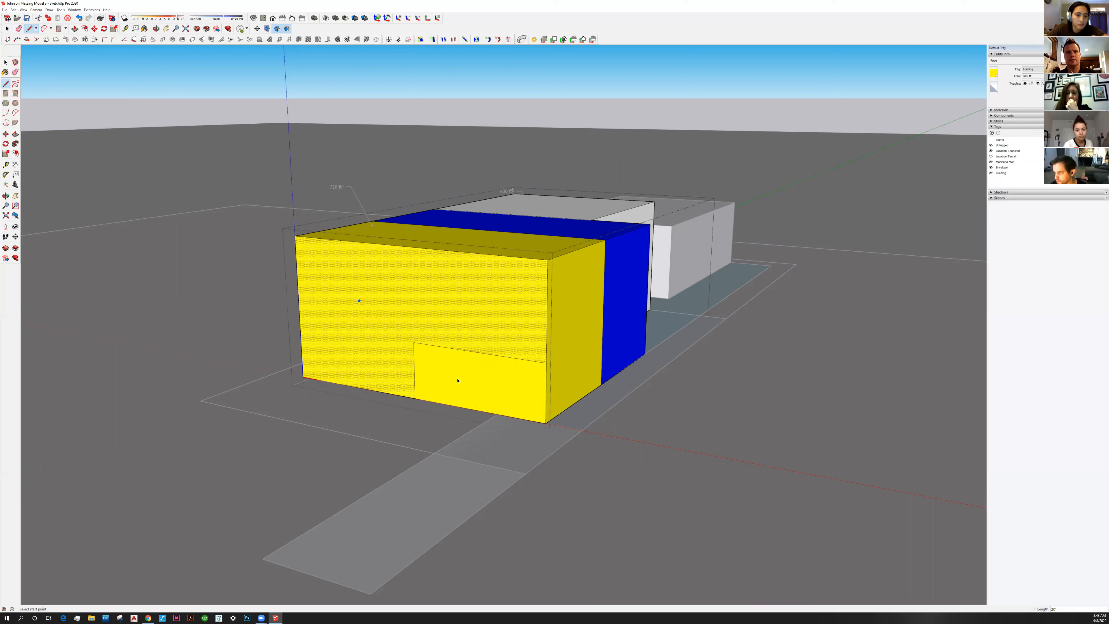
key("p")
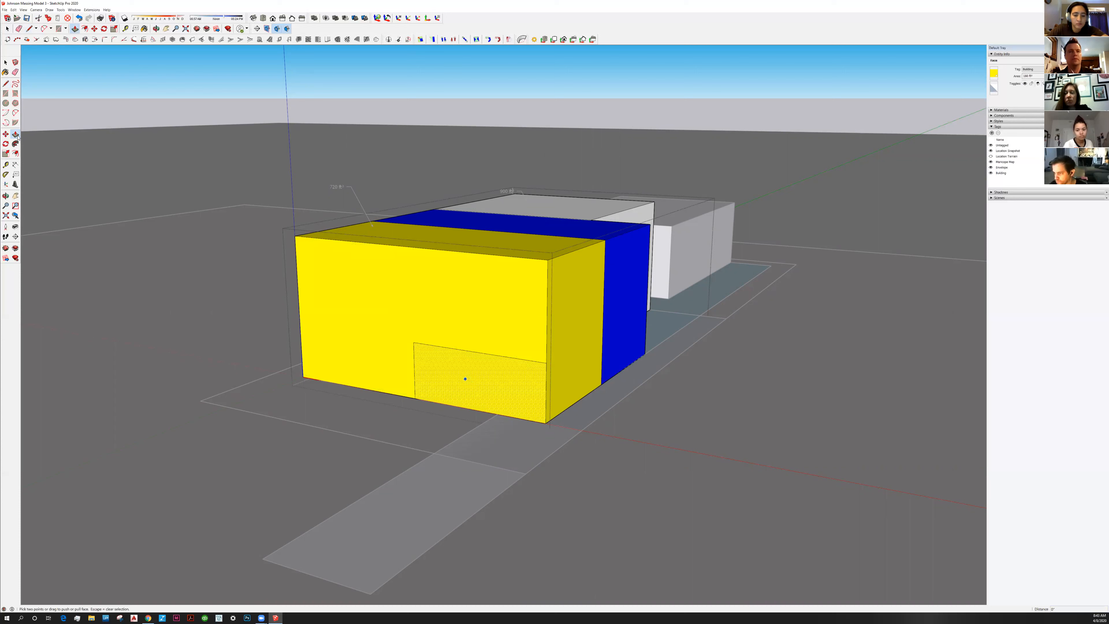
Push the lower rectangle into the yellow block, then recess the exposed white face 30' further back
left_click(521, 396)
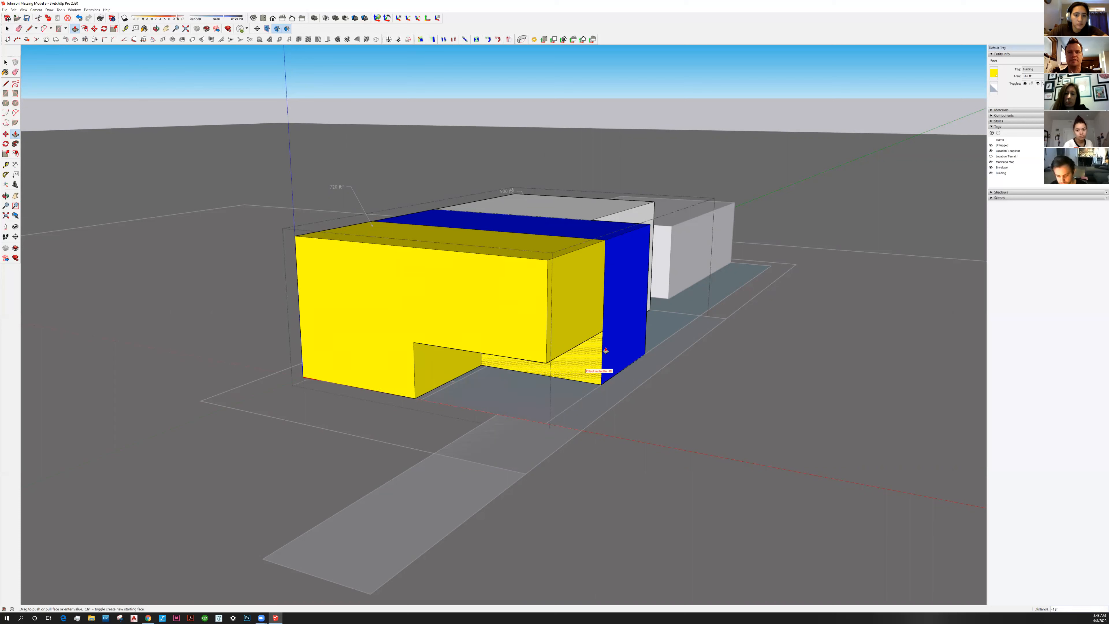
left_click(586, 368)
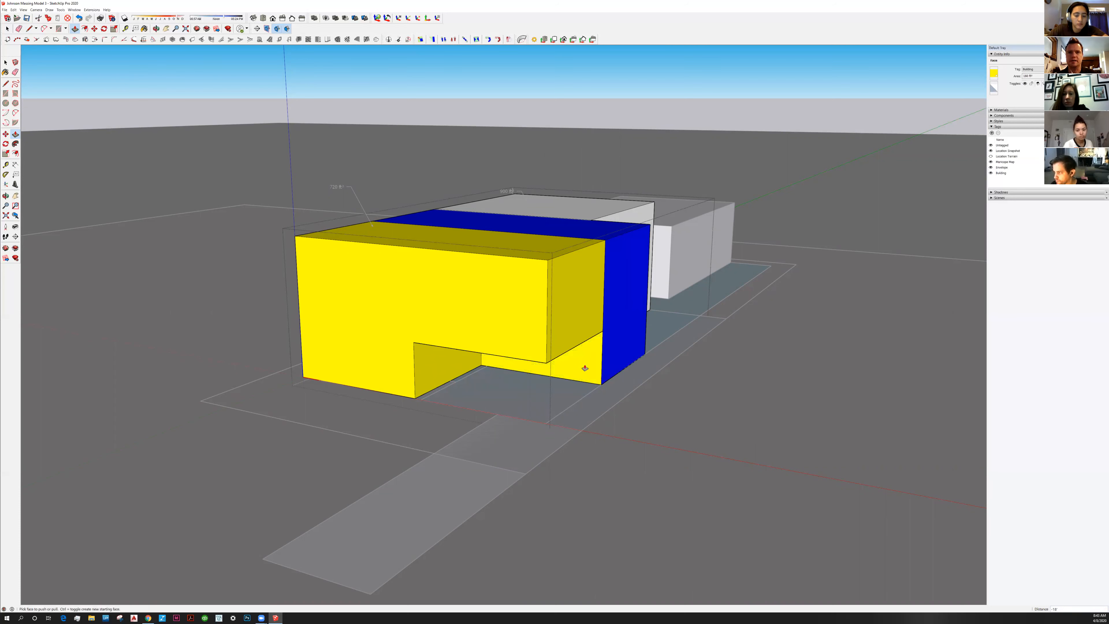
left_click(634, 340)
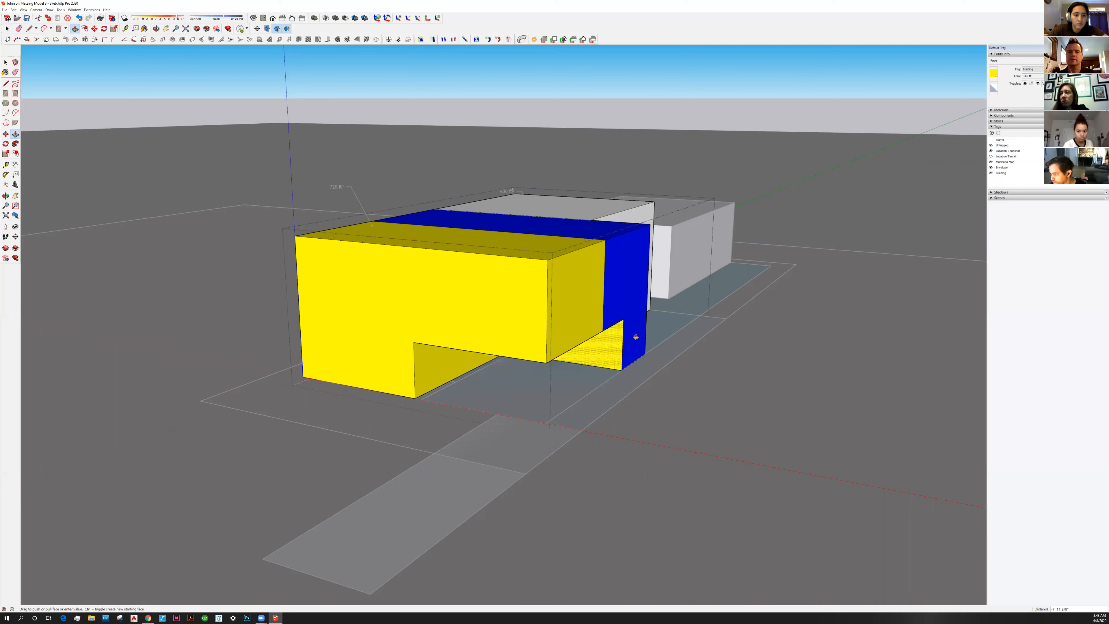
left_click(636, 337)
middle_click_drag(634, 324, 572, 321)
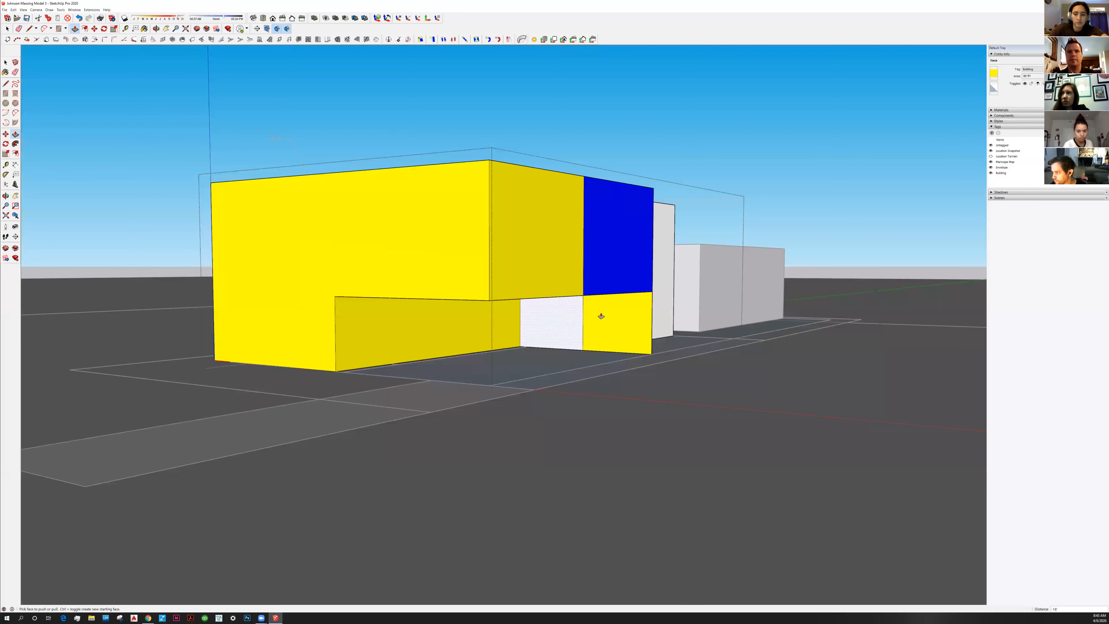
scroll(581, 316, "up", 1)
left_click(576, 317)
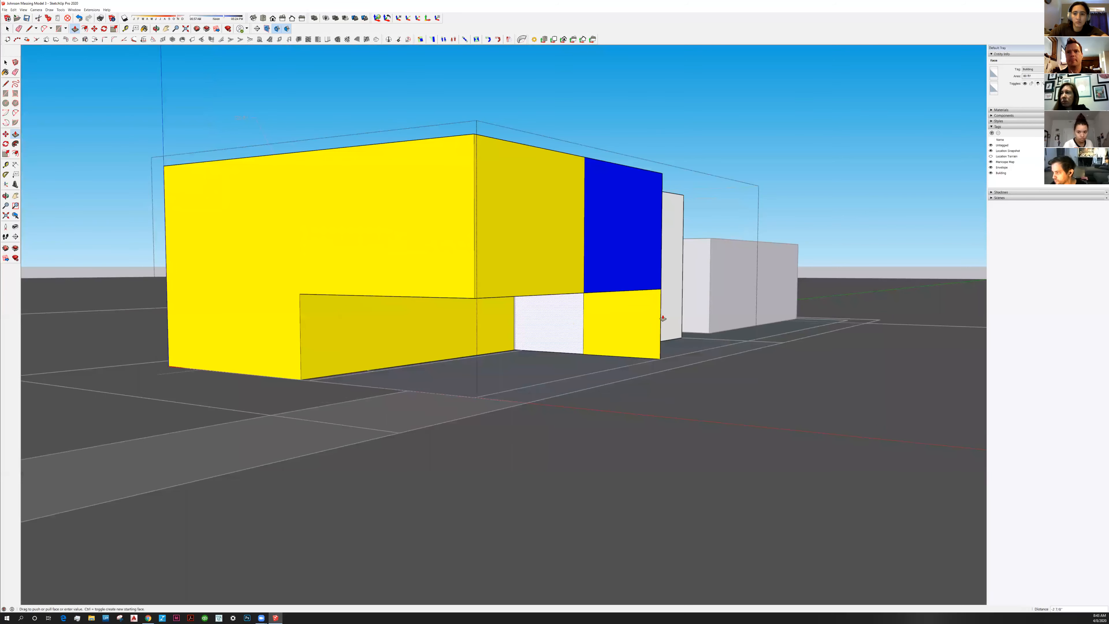
left_click(680, 335)
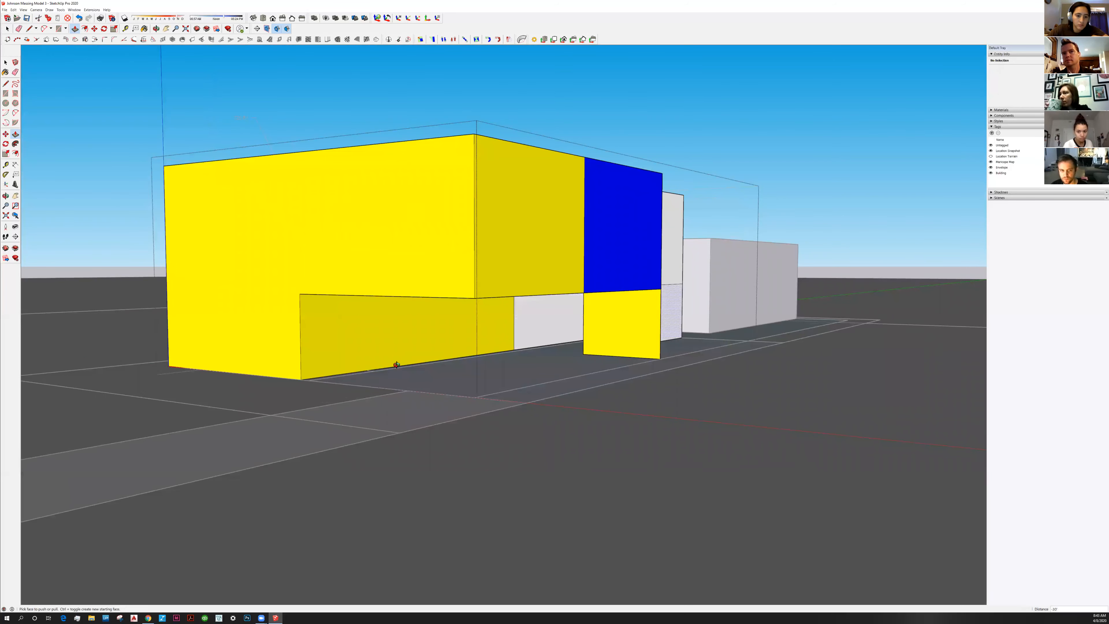
Select and delete the leftover yellow face along with its vertical and bottom edges
middle_click_drag(283, 327, 491, 368)
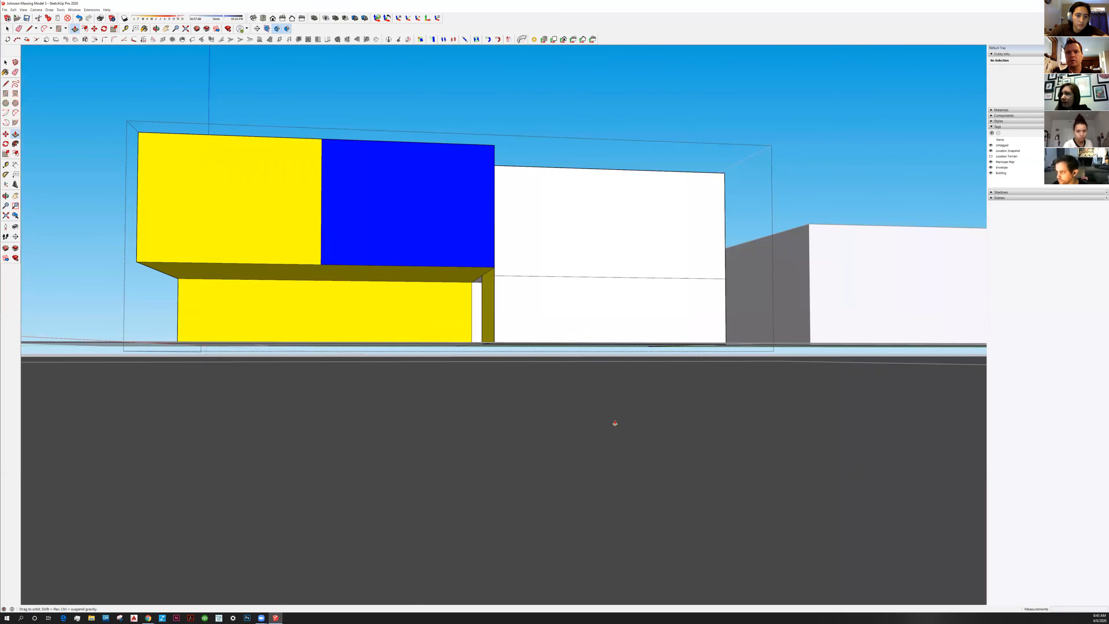
key("ctrl+z")
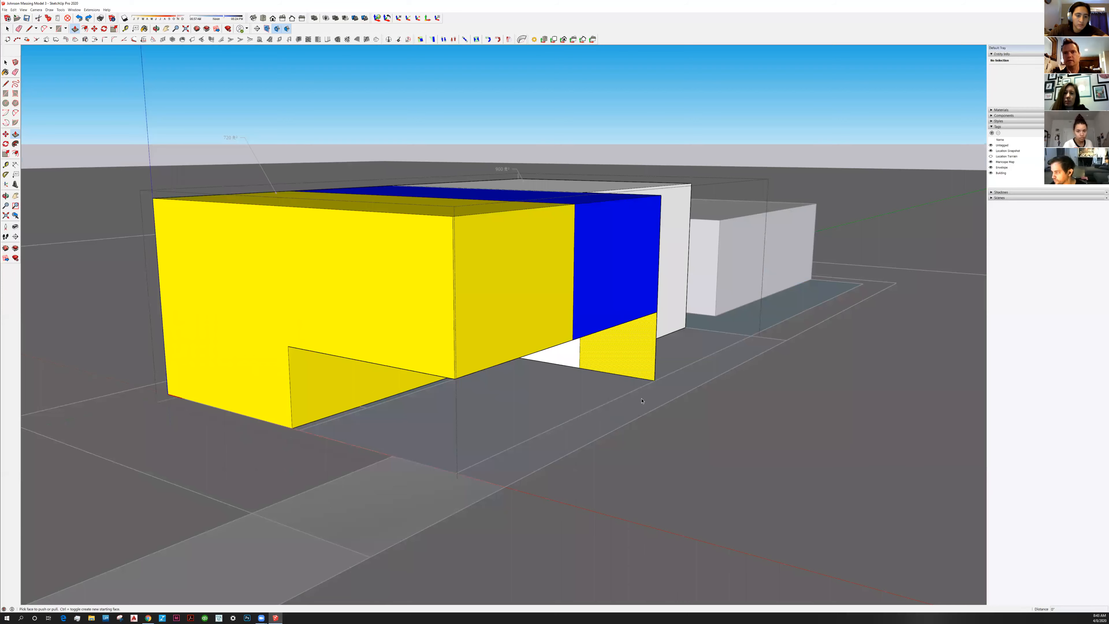
key("ctrl+y")
key("space")
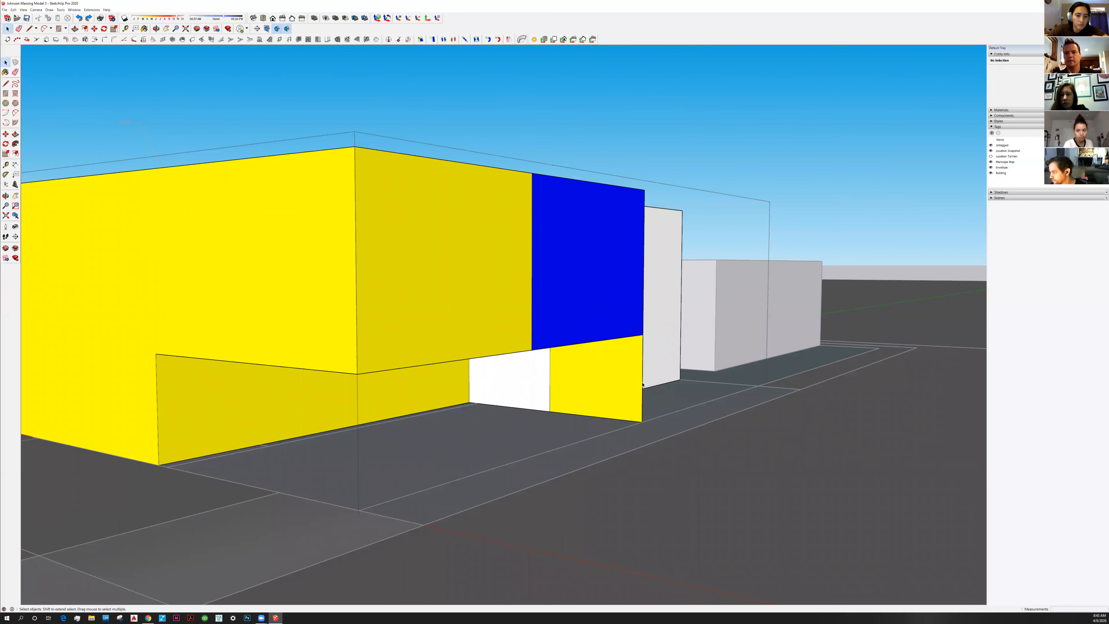
left_click(642, 404)
key("Delete")
left_click(621, 420)
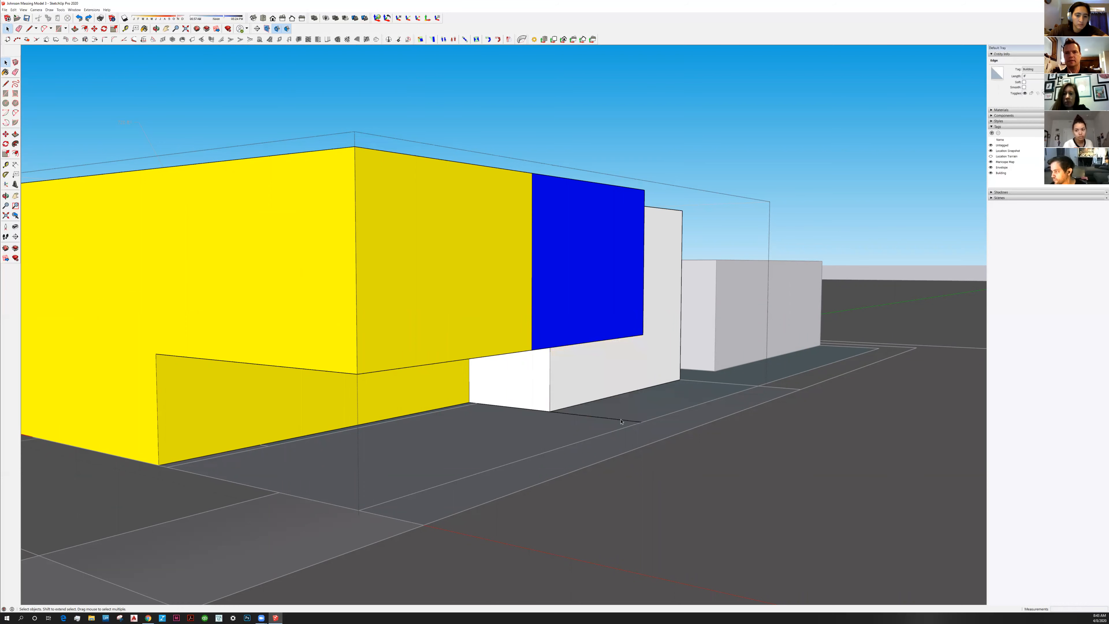
left_click(595, 417)
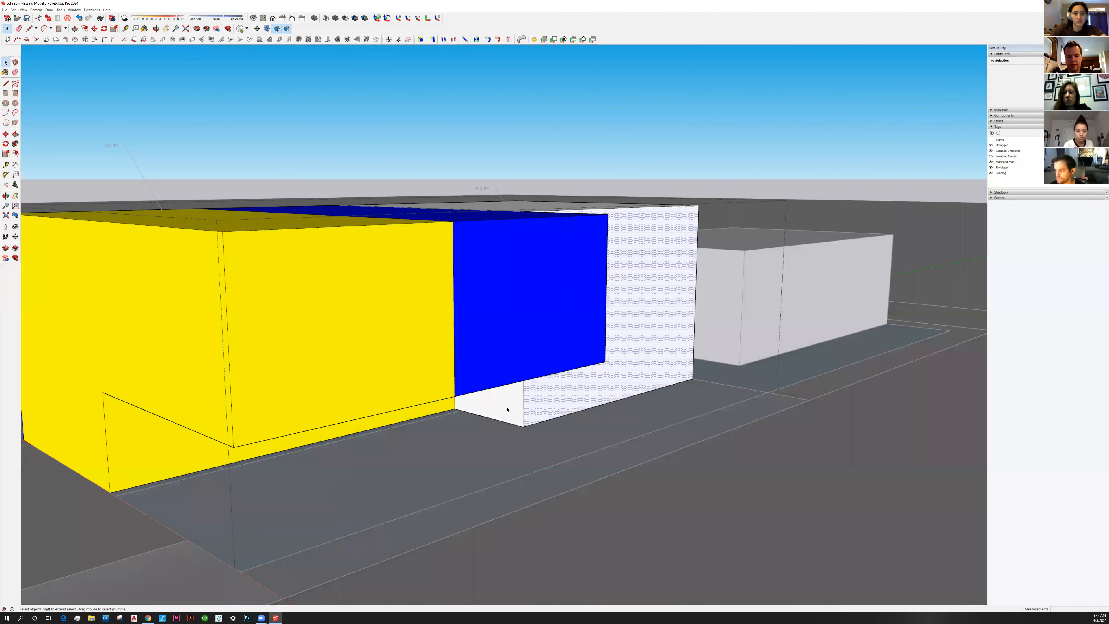
Push/Pull the white block's lower face back -30 so the blocks above overhang
left_click(507, 409)
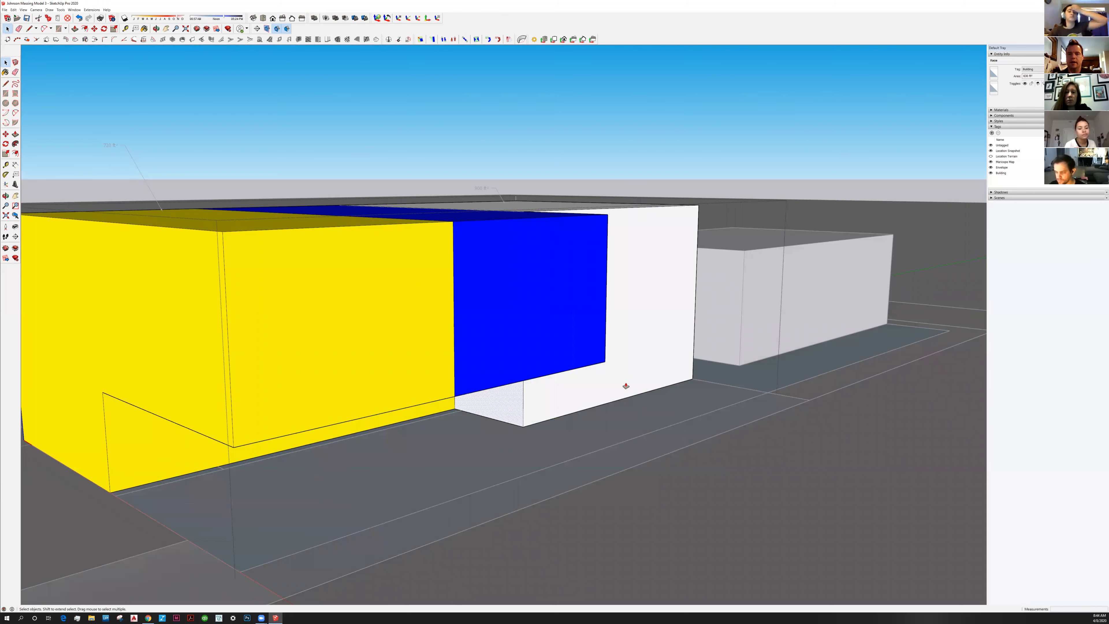
left_click(635, 384)
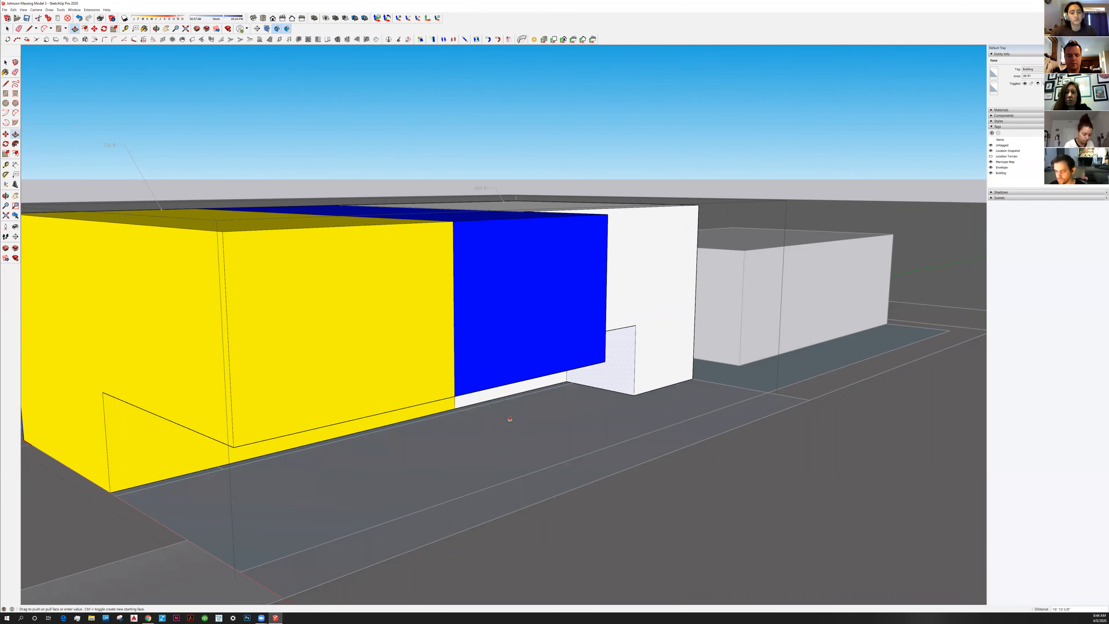
key("Escape")
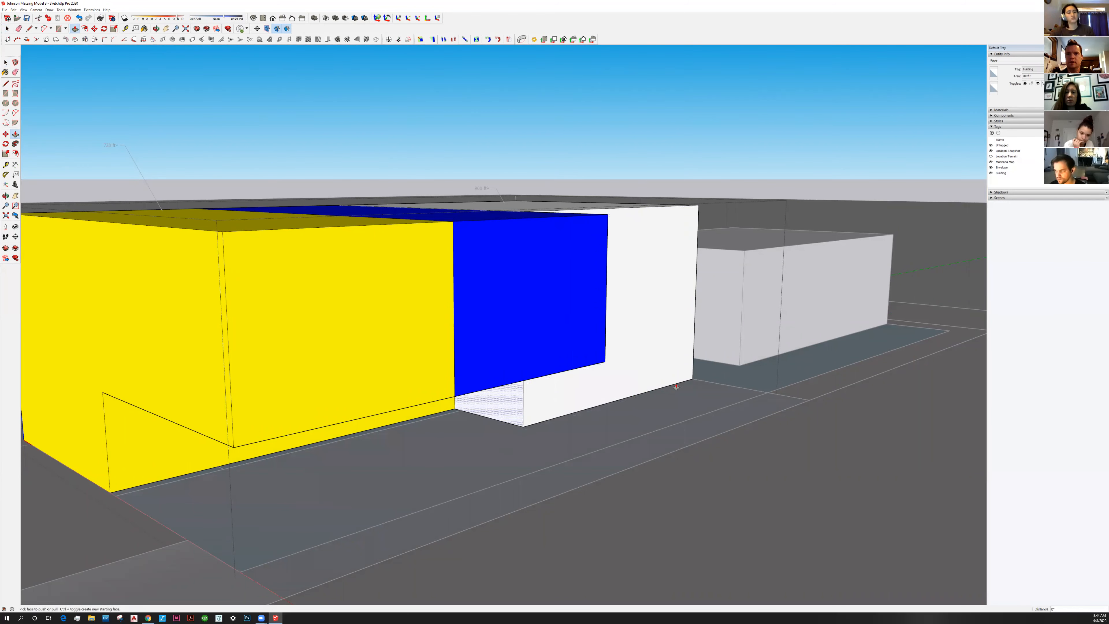
left_click(633, 396)
type("-30")
key("Return")
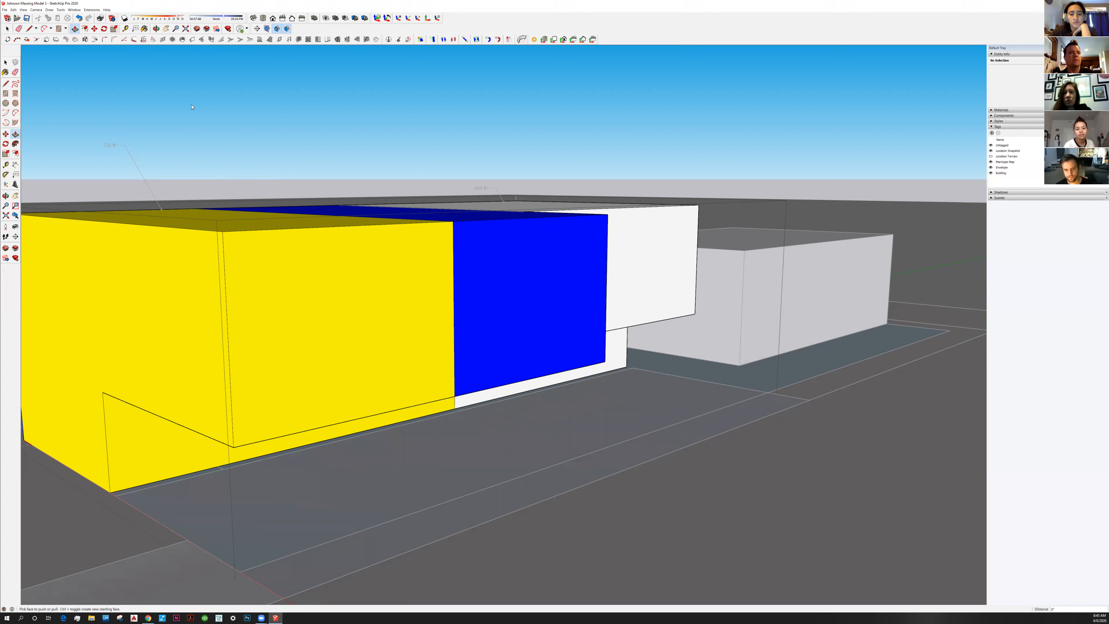
Orbit to a low view of the yellow block's end face and select the ground slab component
key("space")
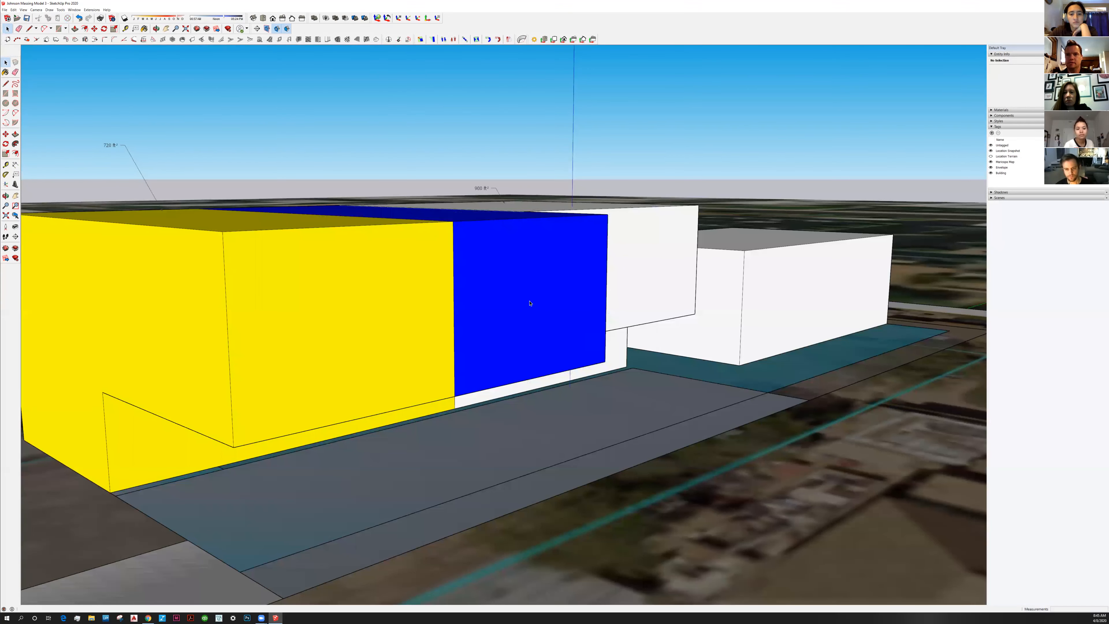
middle_click_drag(530, 303, 509, 315)
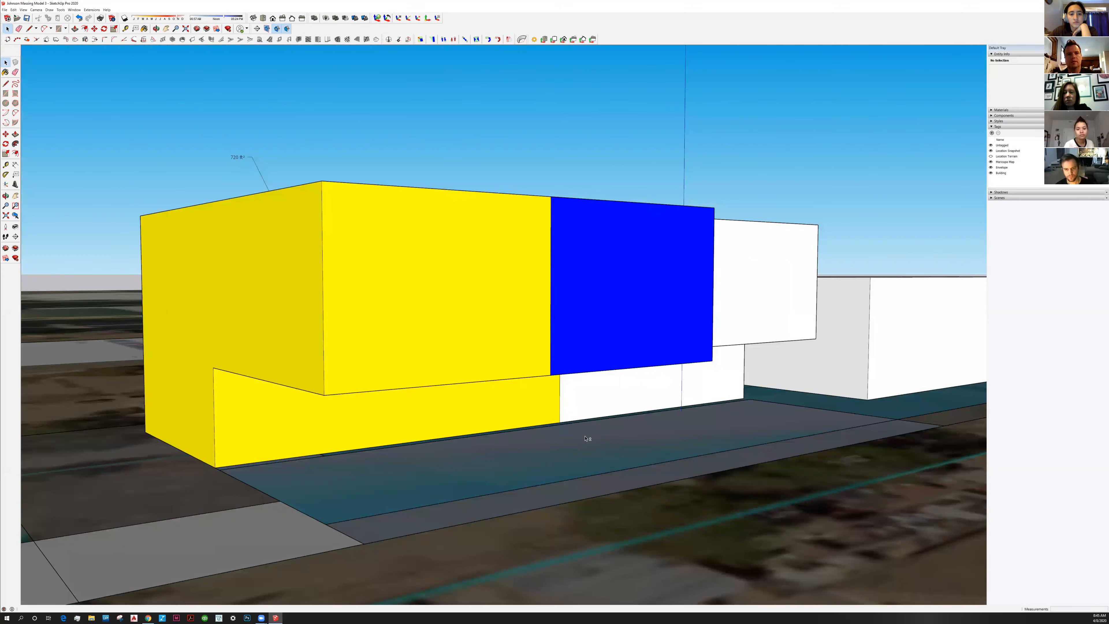
middle_click_drag(585, 438, 618, 428)
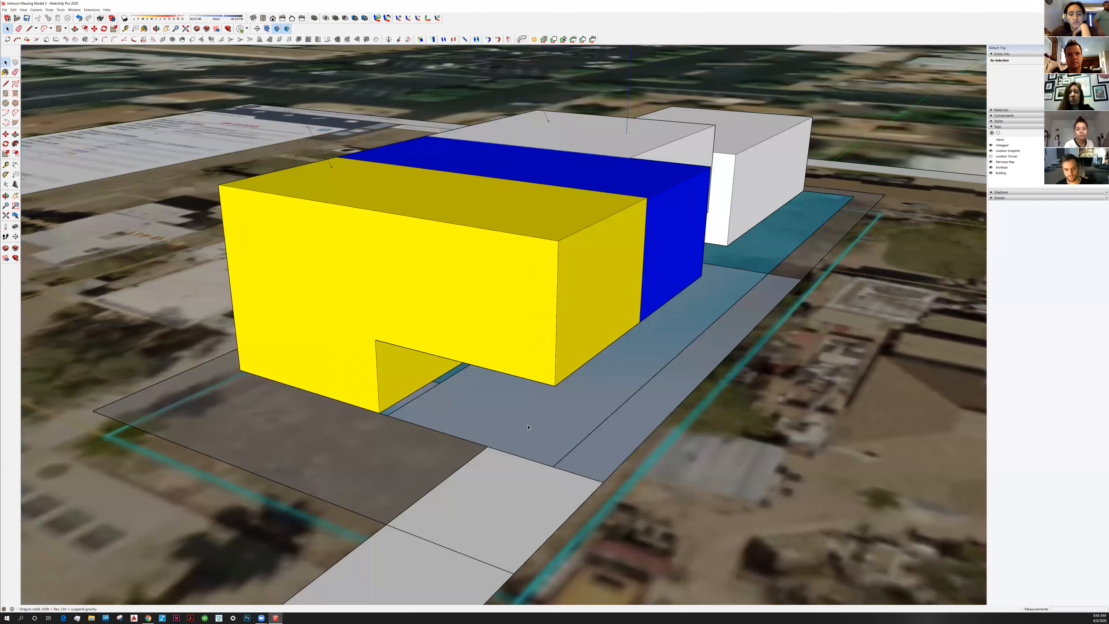
middle_click_drag(528, 427, 551, 365)
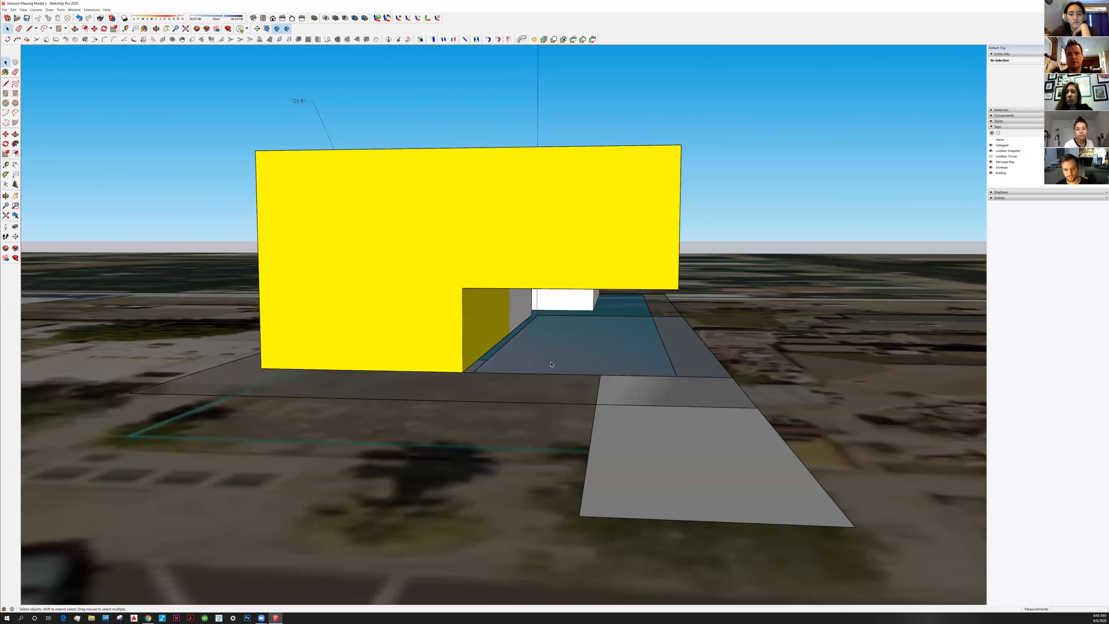
left_click(617, 369)
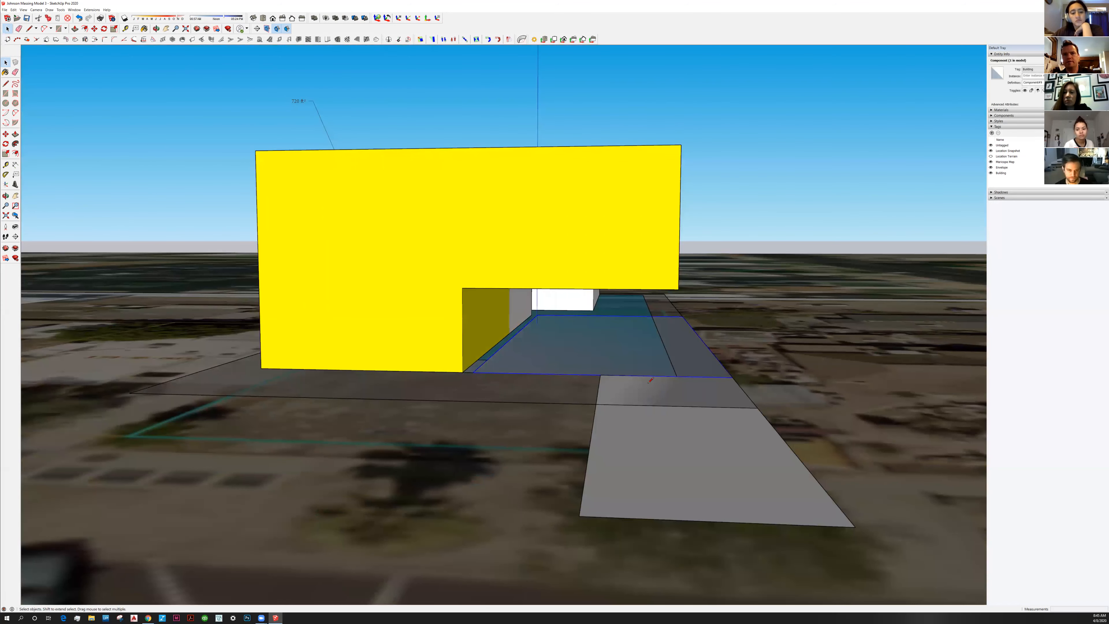
Draw lines on the ground slab from its right corner to the building's lower-left corner
key("l")
middle_click_drag(649, 383, 655, 399)
left_click(734, 389)
left_click(476, 384)
left_click(265, 377)
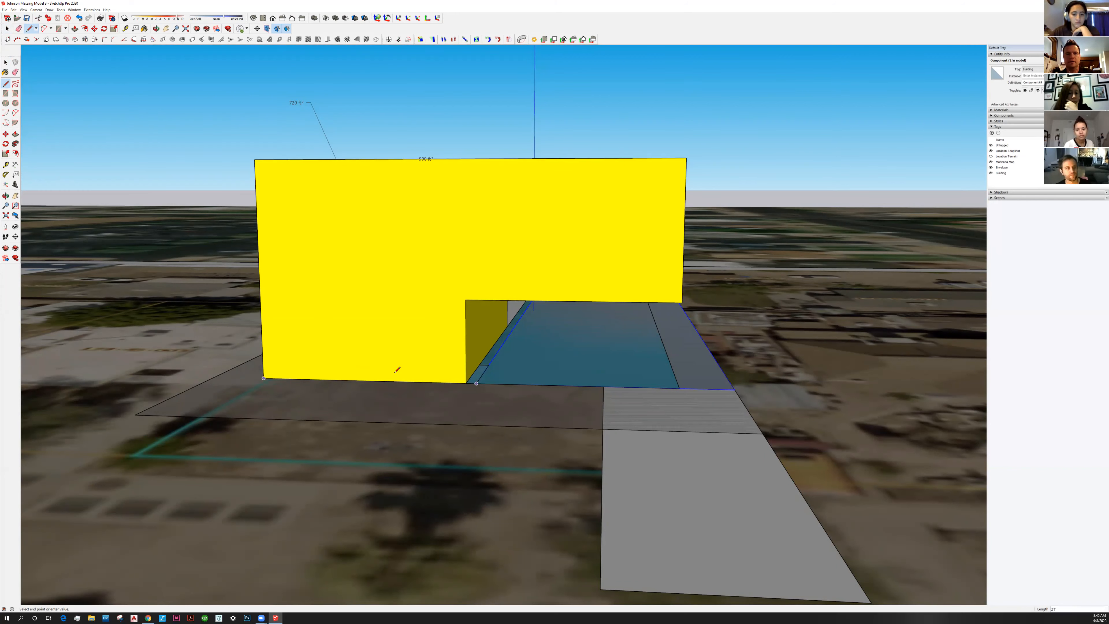
key("Escape")
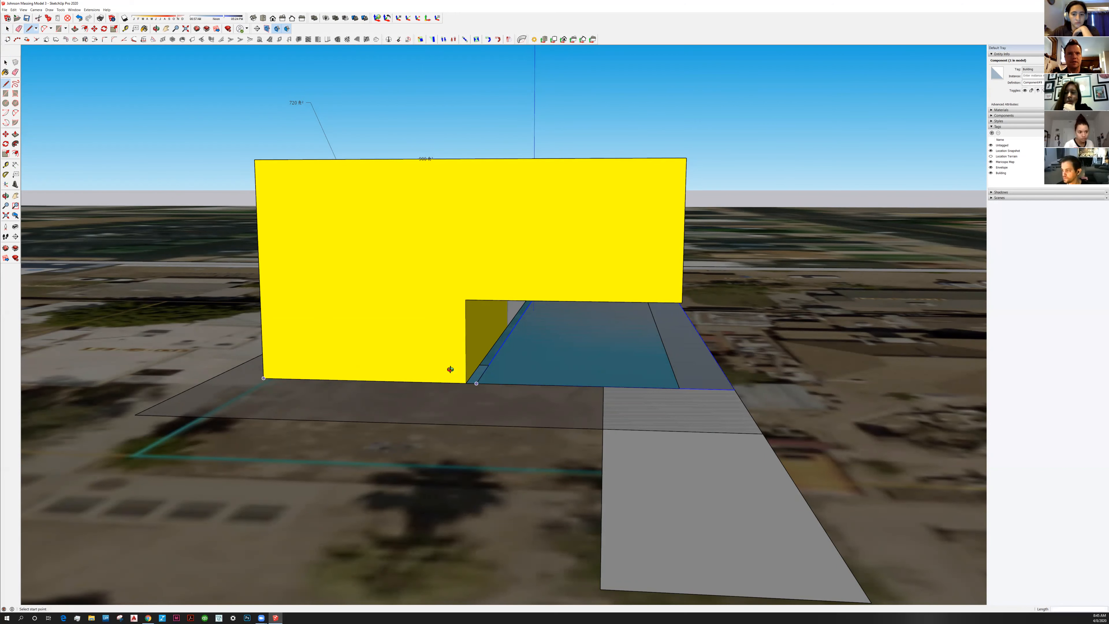
Orbit lower toward the building front and select the yellow building mass
middle_click_drag(451, 369, 436, 361)
scroll(524, 311, "up", 1)
key("space")
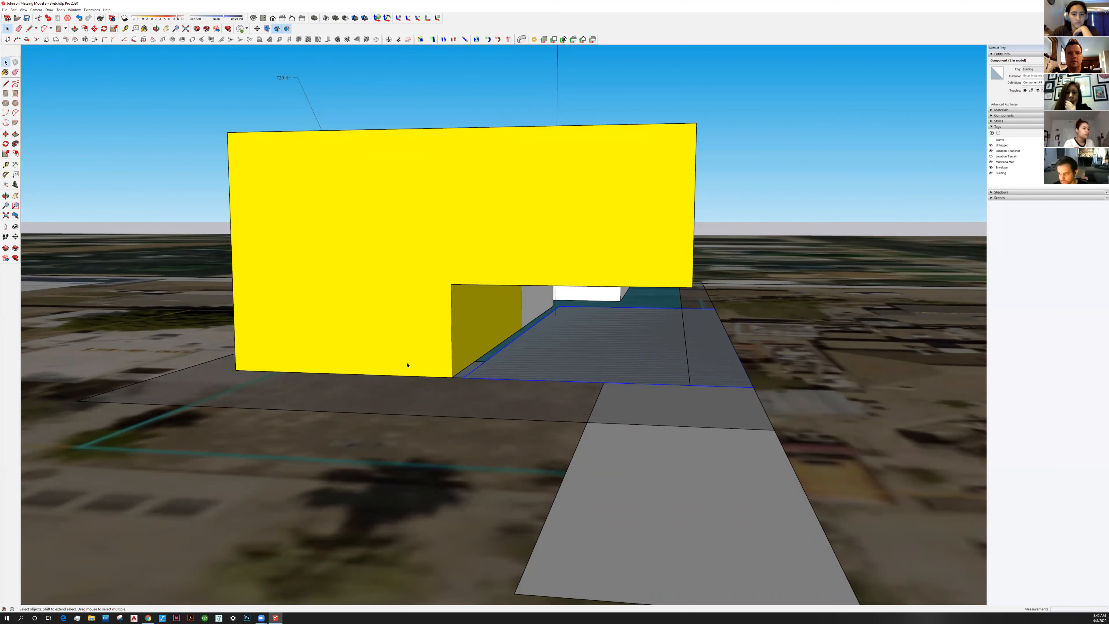
left_click(486, 342)
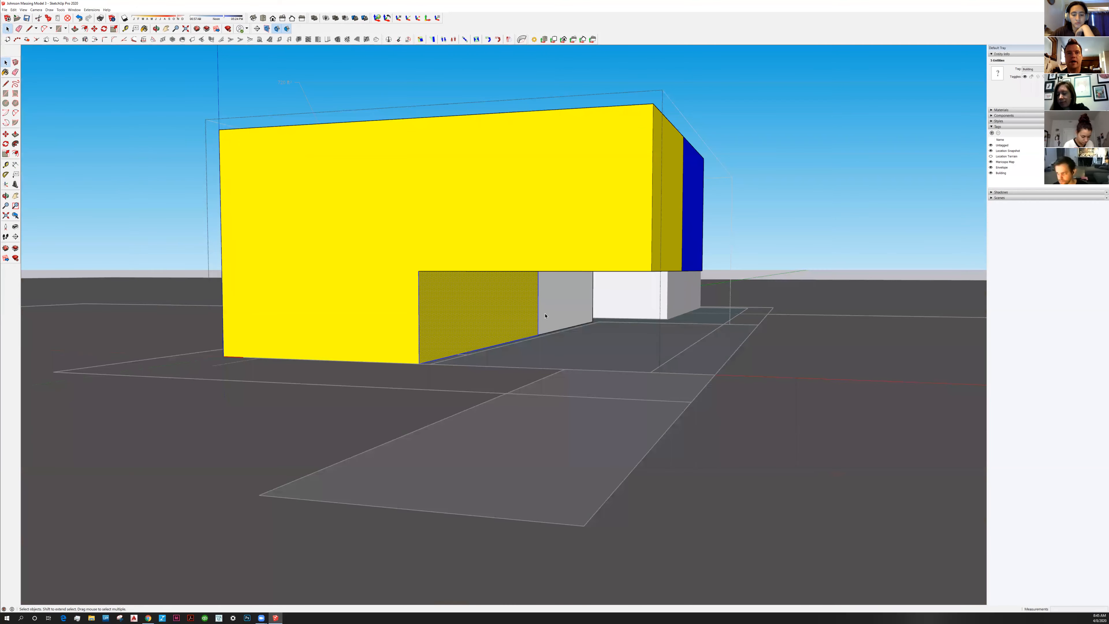
Move the notch's yellow and back faces 1' sideways to the envelope, then exit the building's editing
left_click(546, 321, "shift")
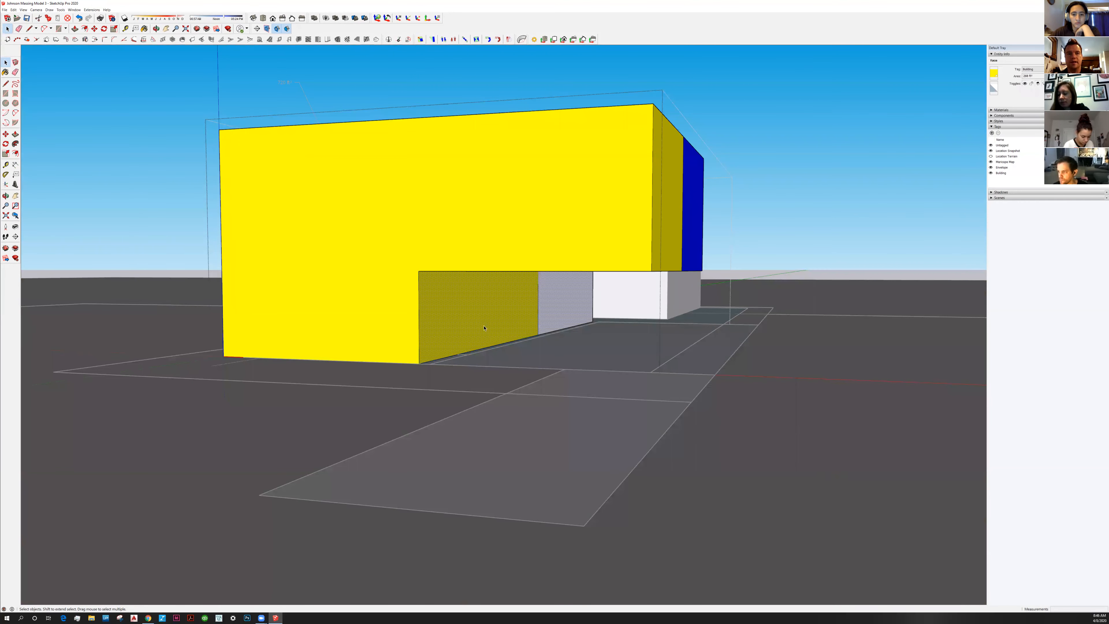
middle_click_drag(484, 328, 491, 342)
left_click(516, 328)
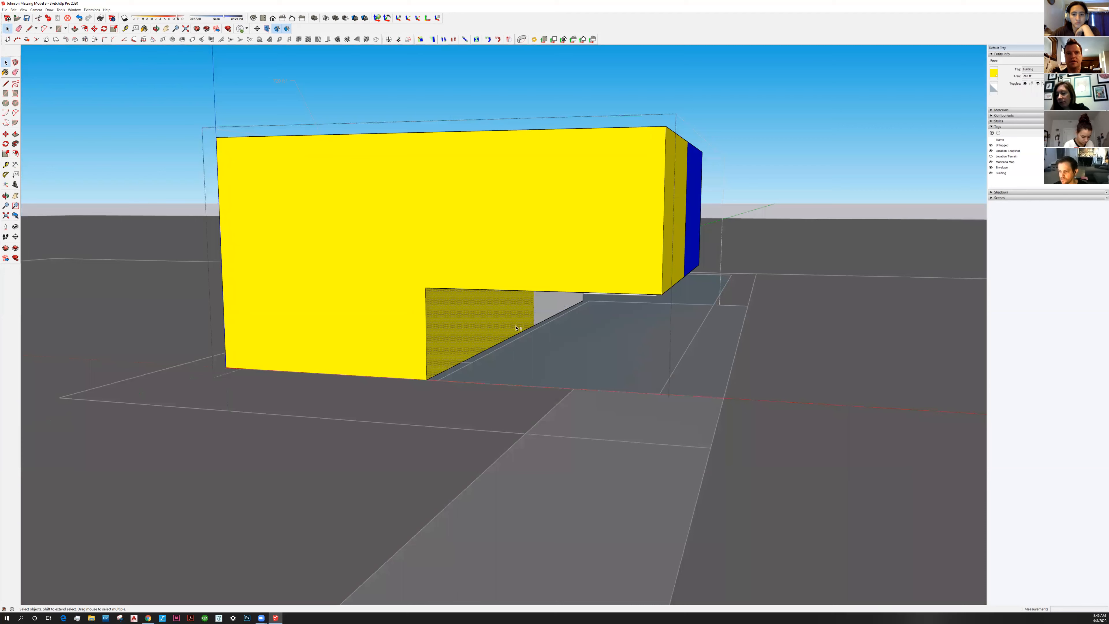
left_click(548, 308, "shift")
key("m")
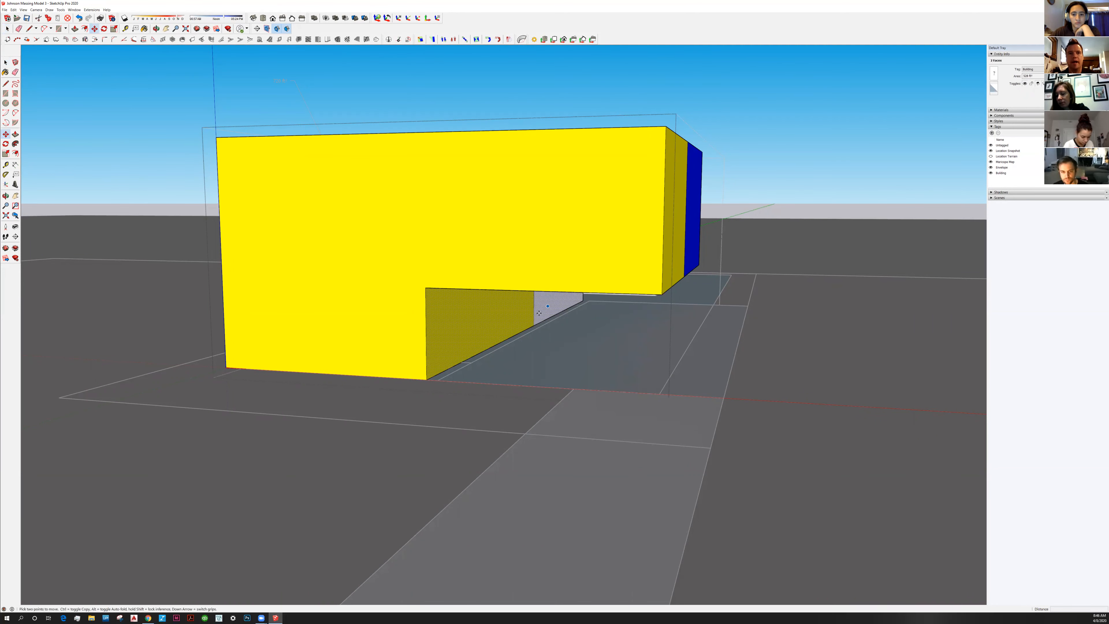
left_click(428, 379)
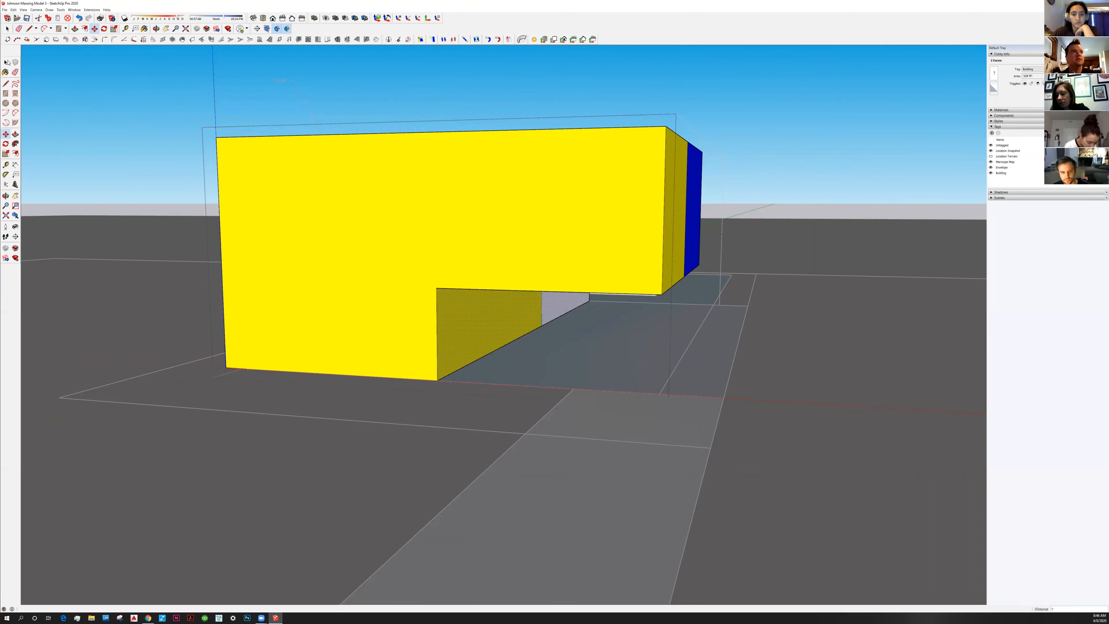
key("space")
left_click(149, 122)
middle_click_drag(560, 336, 384, 451)
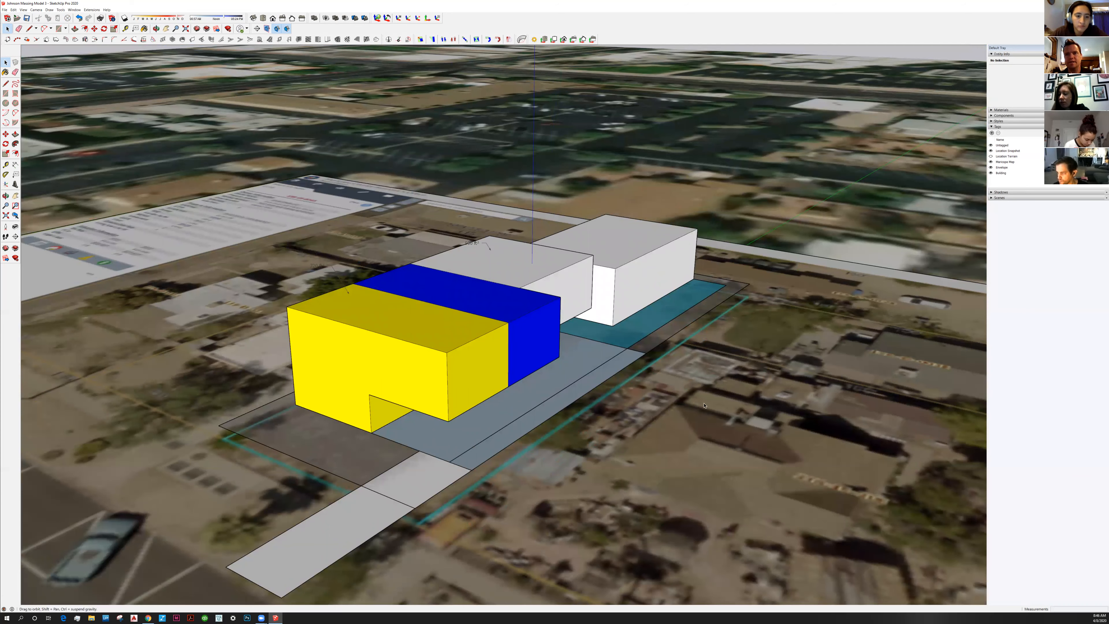
Orbit and zoom toward the detached right-hand white building, select it and enter its component
middle_click_drag(704, 405, 563, 420)
left_click(716, 368)
middle_click_drag(720, 381, 578, 392)
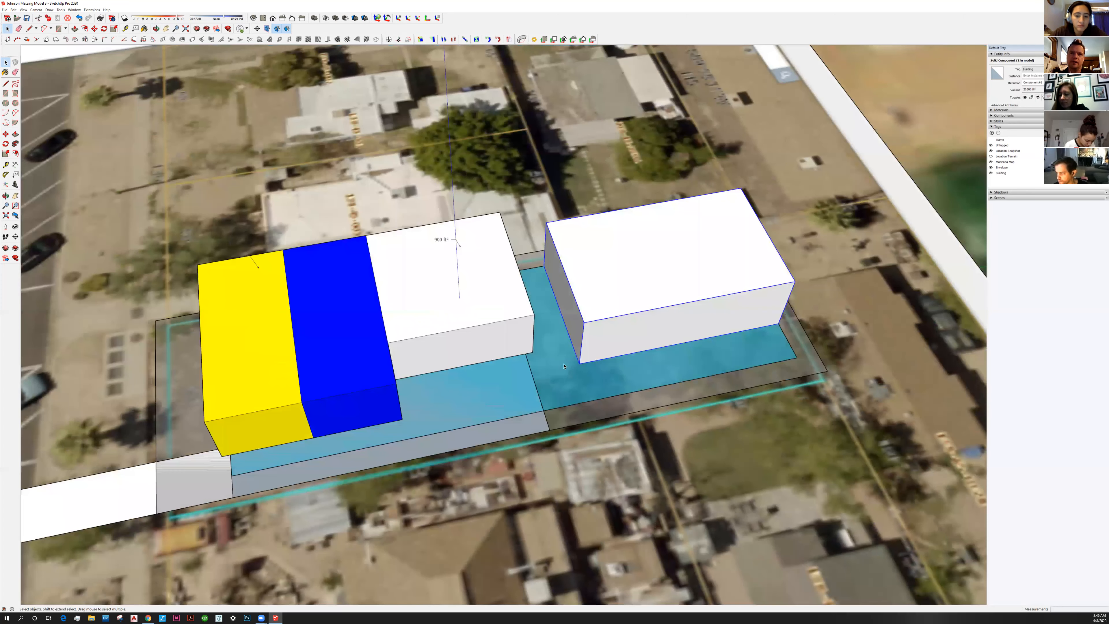
middle_click_drag(564, 275, 553, 348)
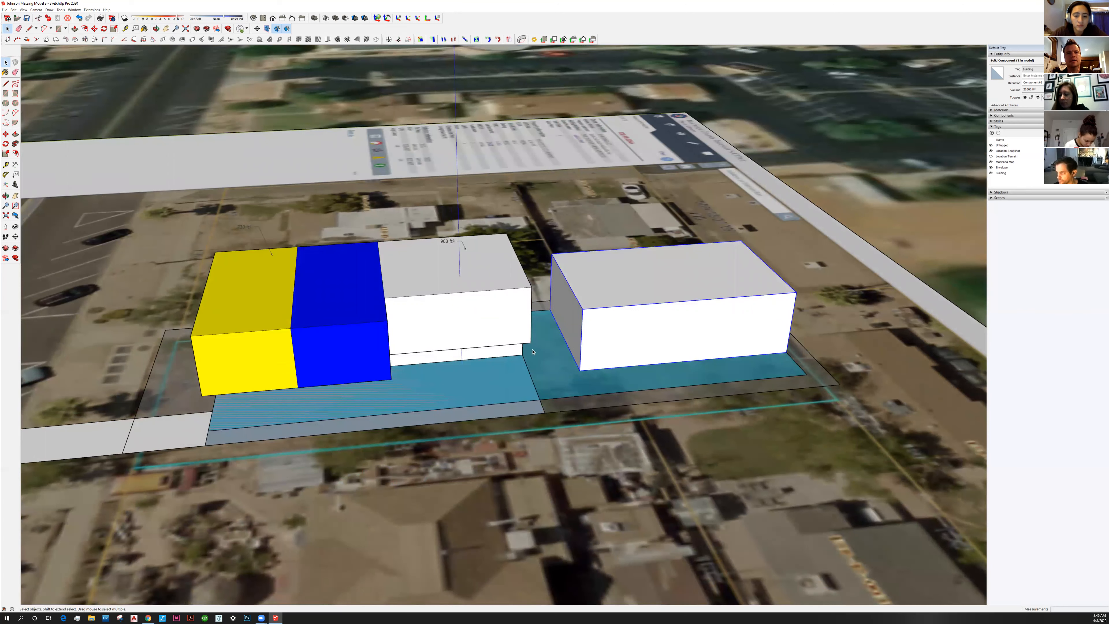
scroll(554, 347, "up", 2)
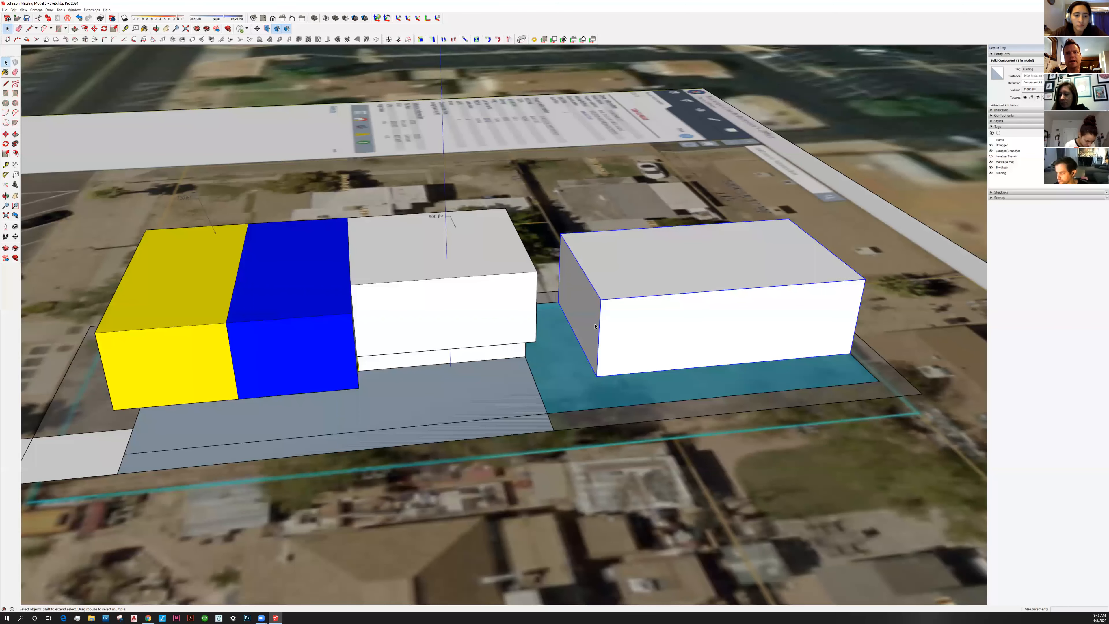
scroll(593, 331, "up", 1)
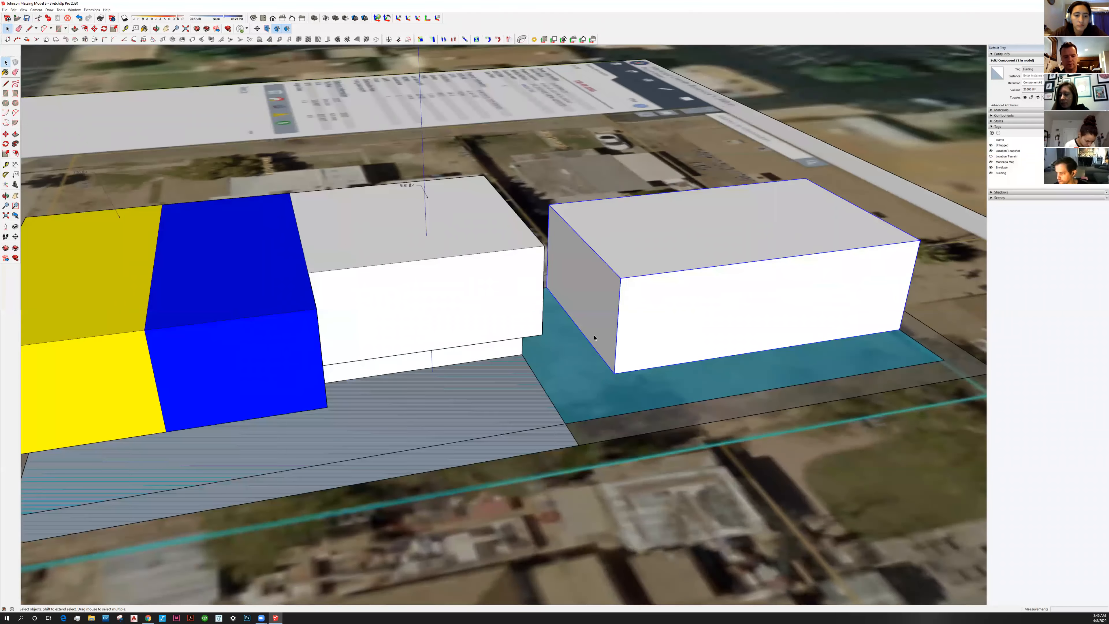
double_click(594, 338)
key("l")
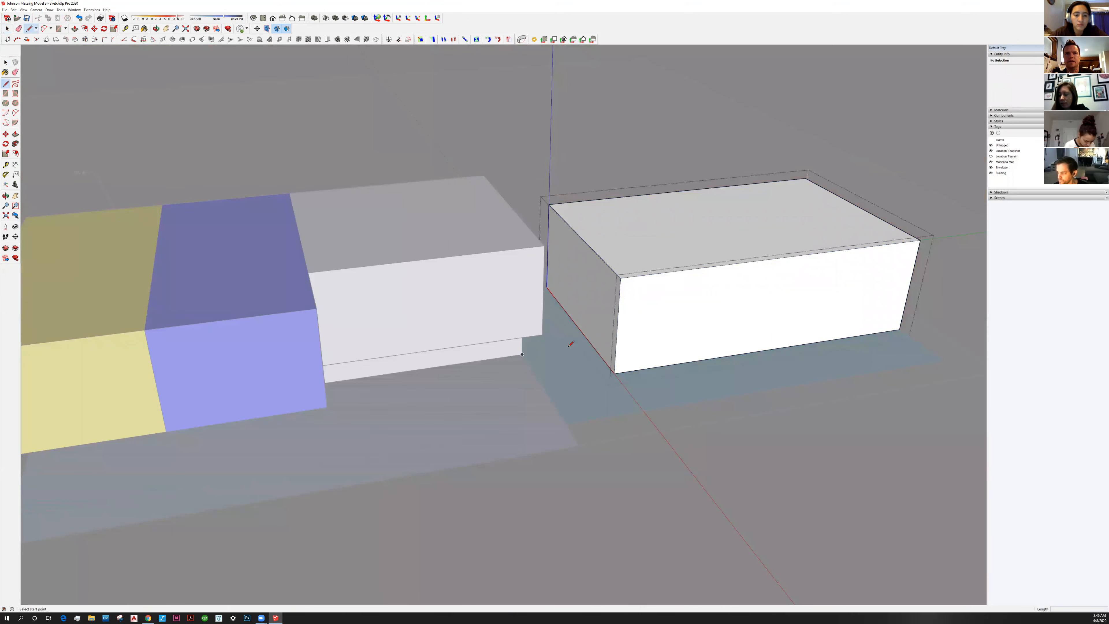
Outline a small face at the right white building's lower front corner and push it 18' inward
left_click(592, 344)
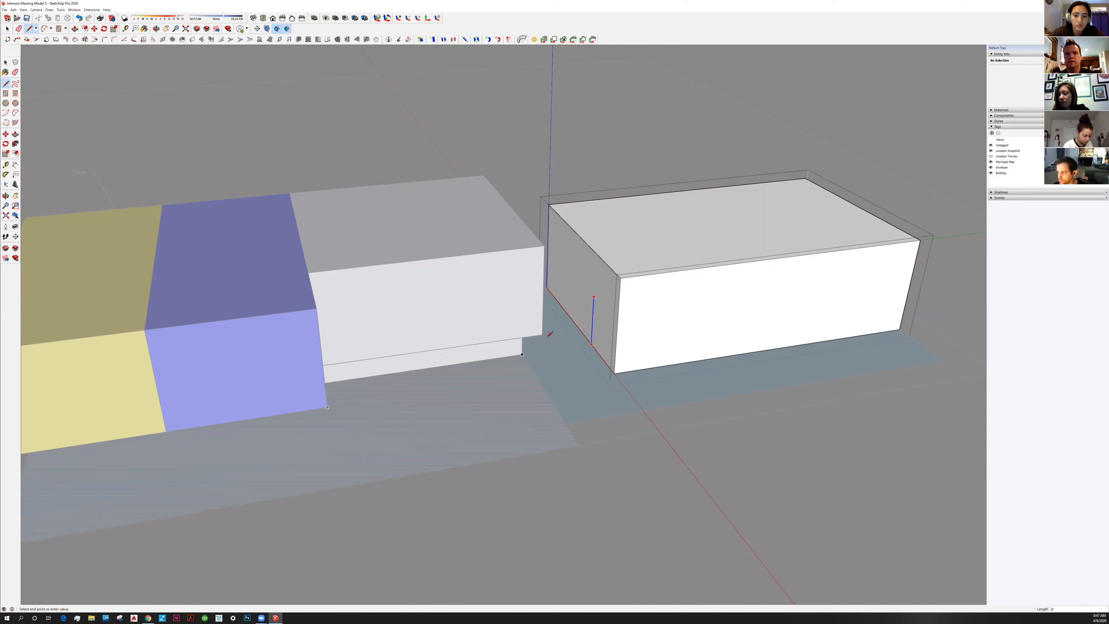
left_click(618, 323)
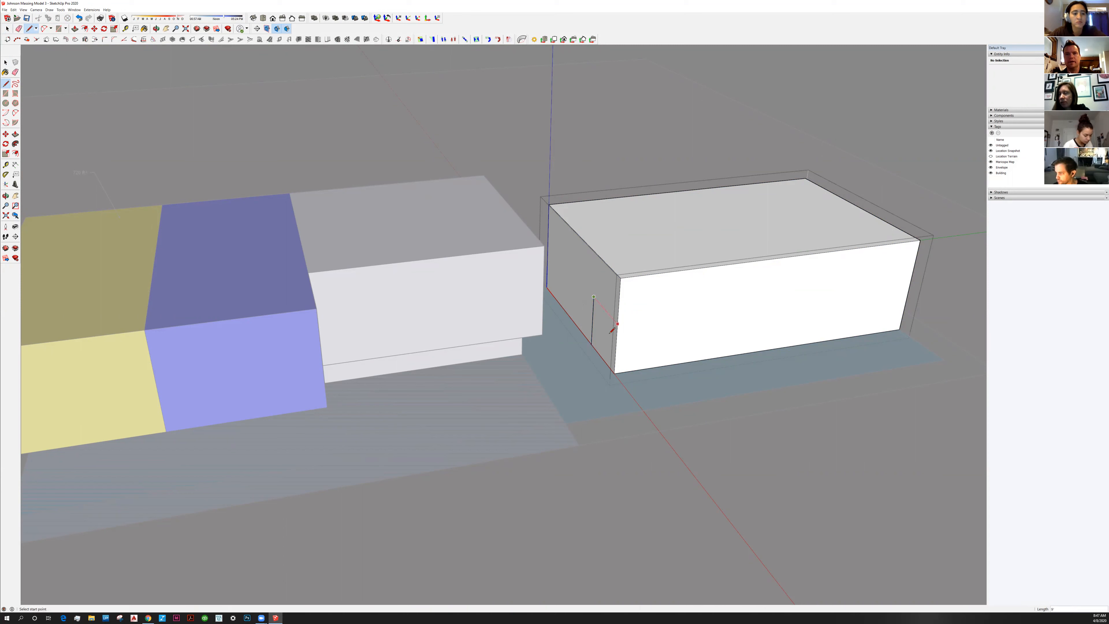
key("space")
left_click(602, 345)
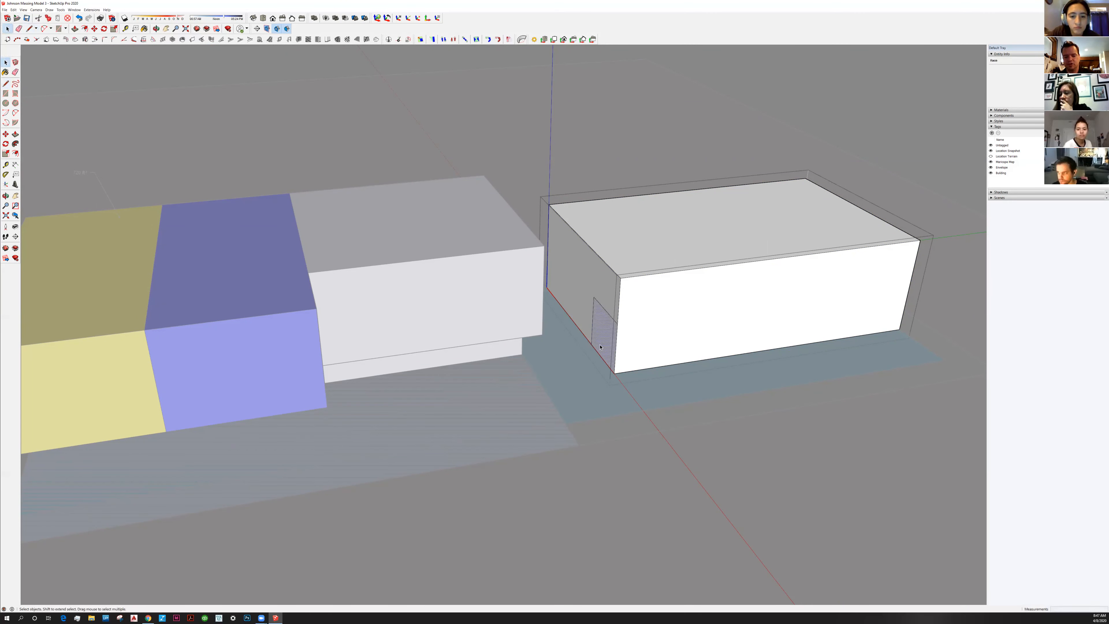
key("p")
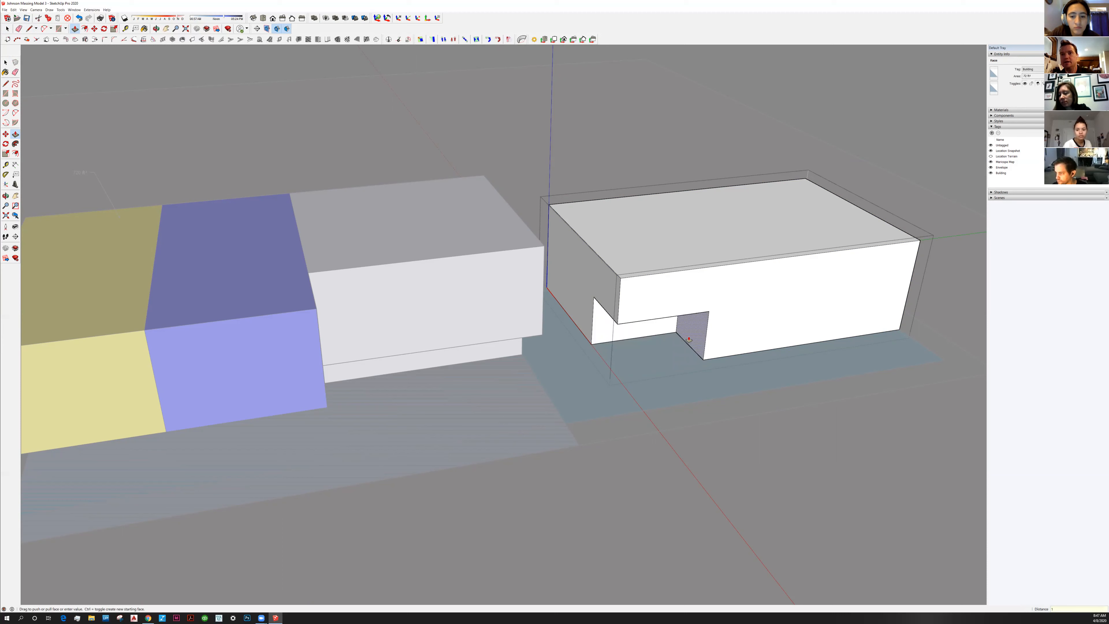
key("Return")
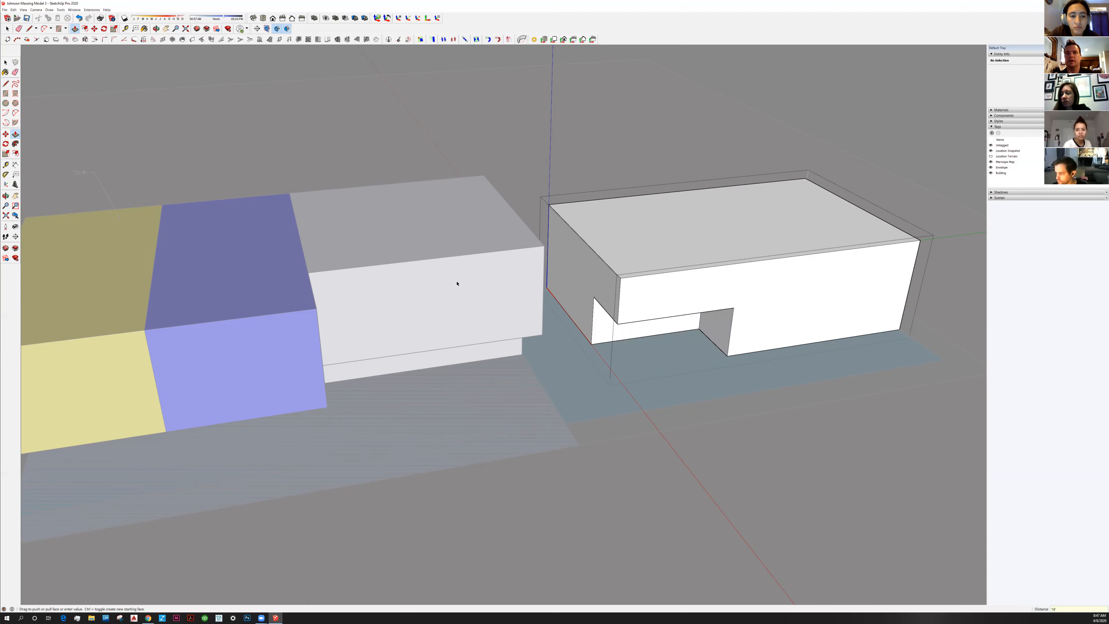
key("space")
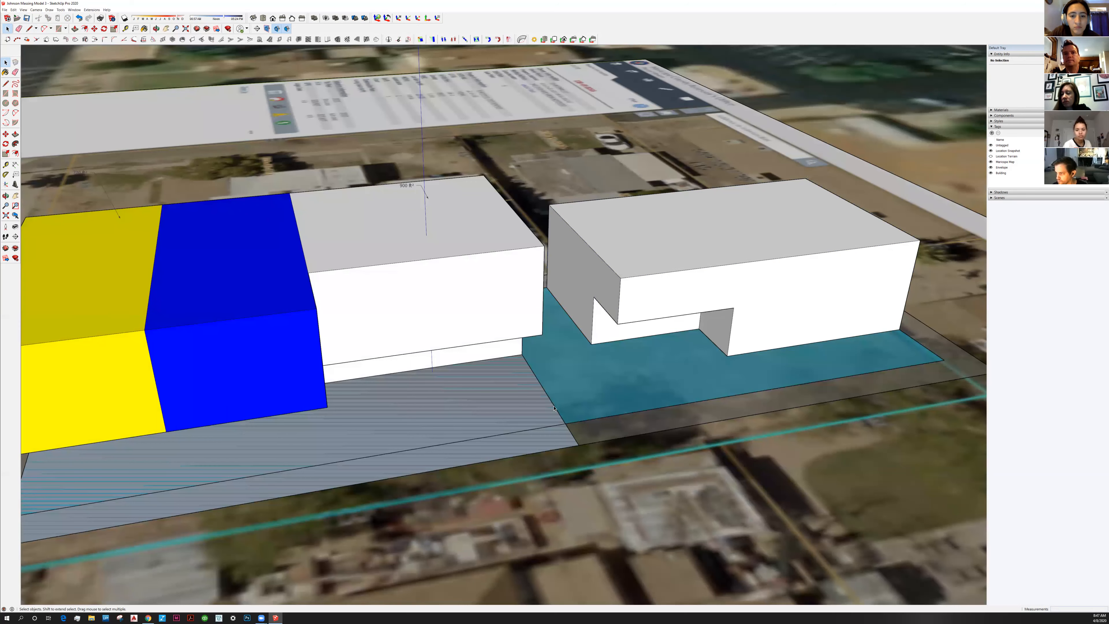
Undo the earlier stepped notch inside the right white building's group
middle_click_drag(471, 390, 556, 374)
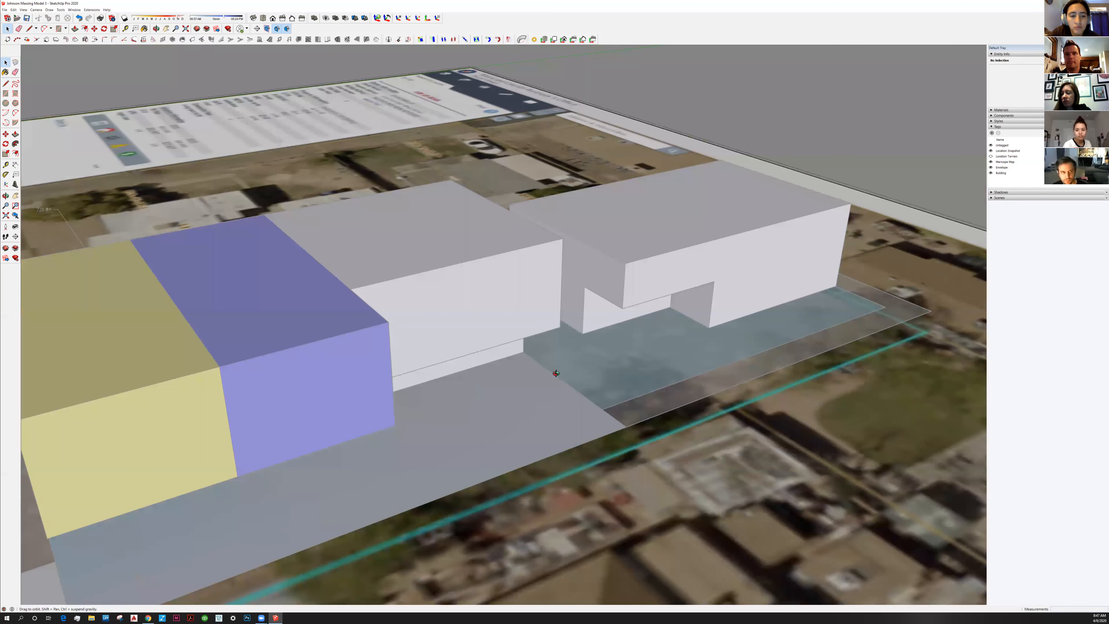
middle_click_drag(517, 425, 544, 358)
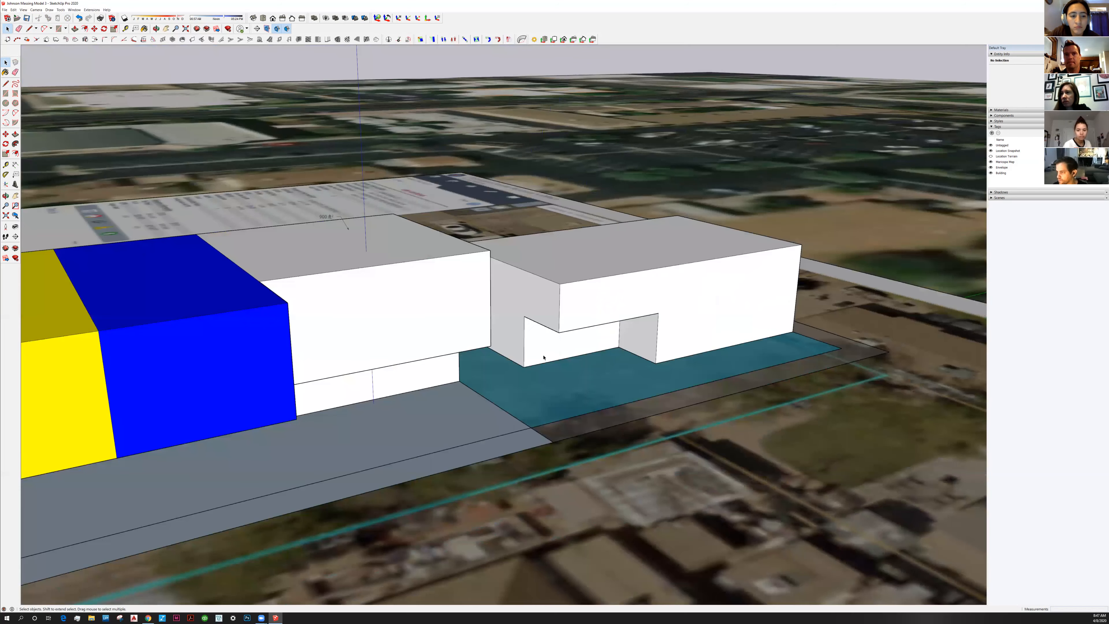
key("ctrl+z")
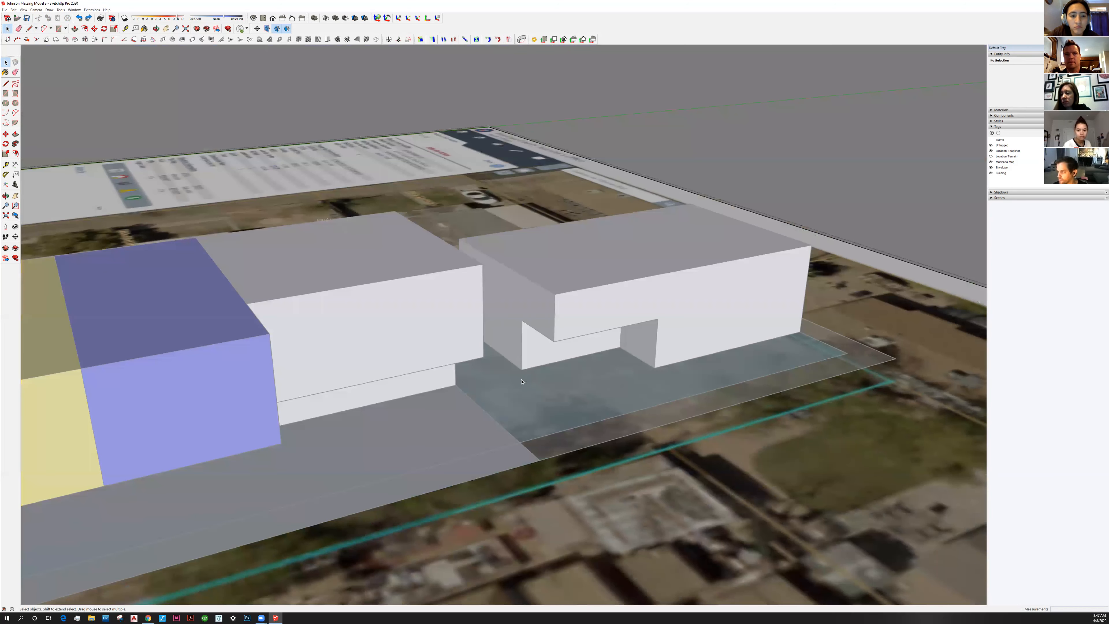
double_click(521, 364)
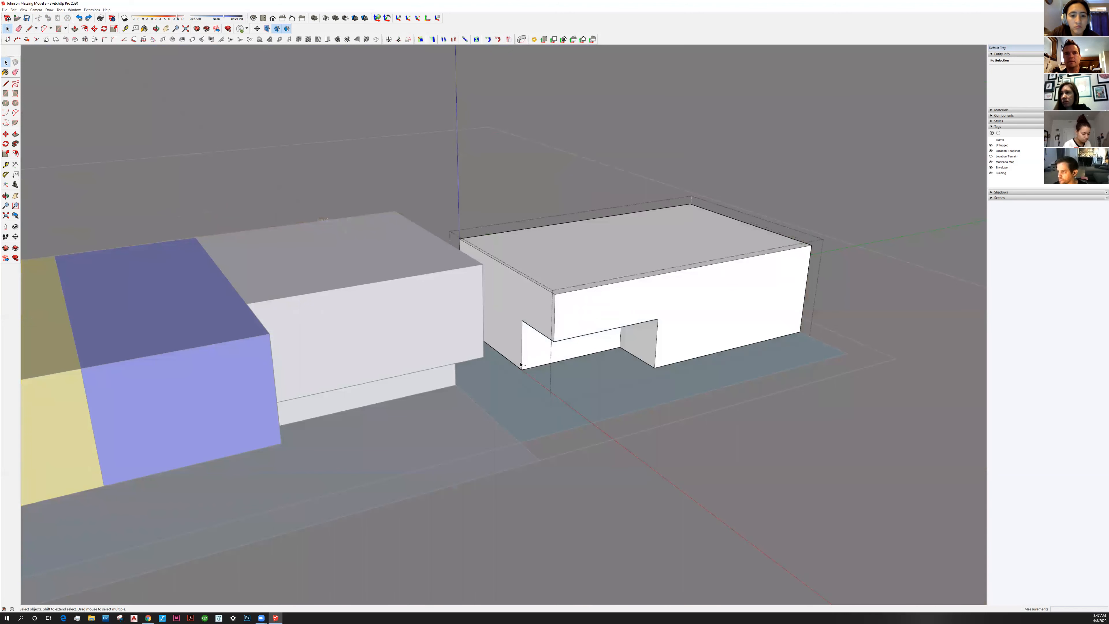
key("ctrl+z")
key("ctrl+z")
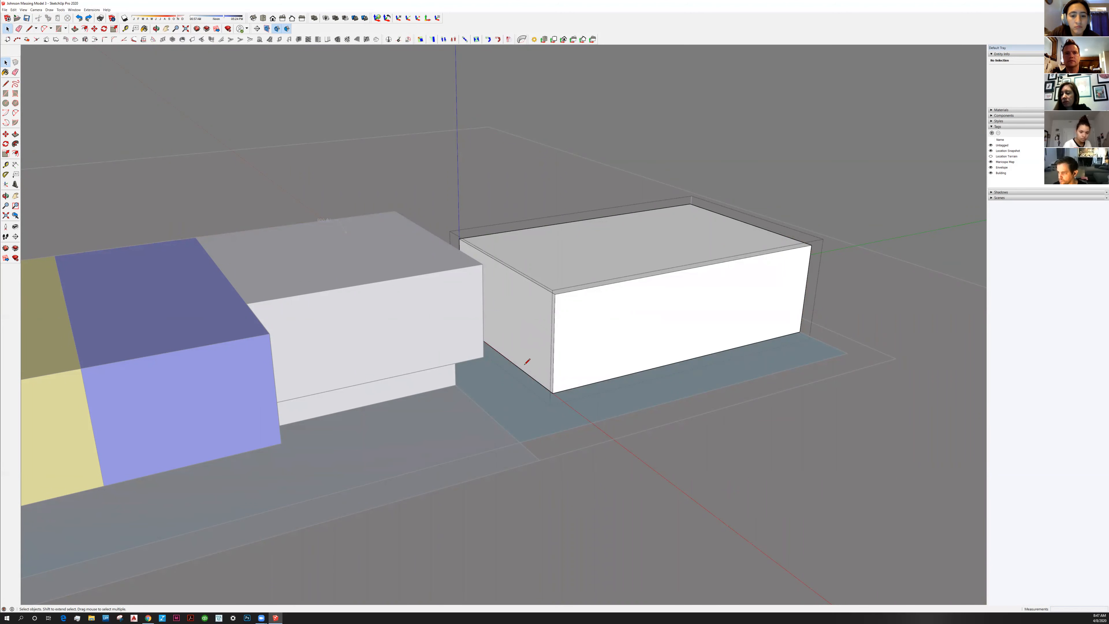
Draw an 8' vertical line at the front corner and a closing segment to the box edge
key("l")
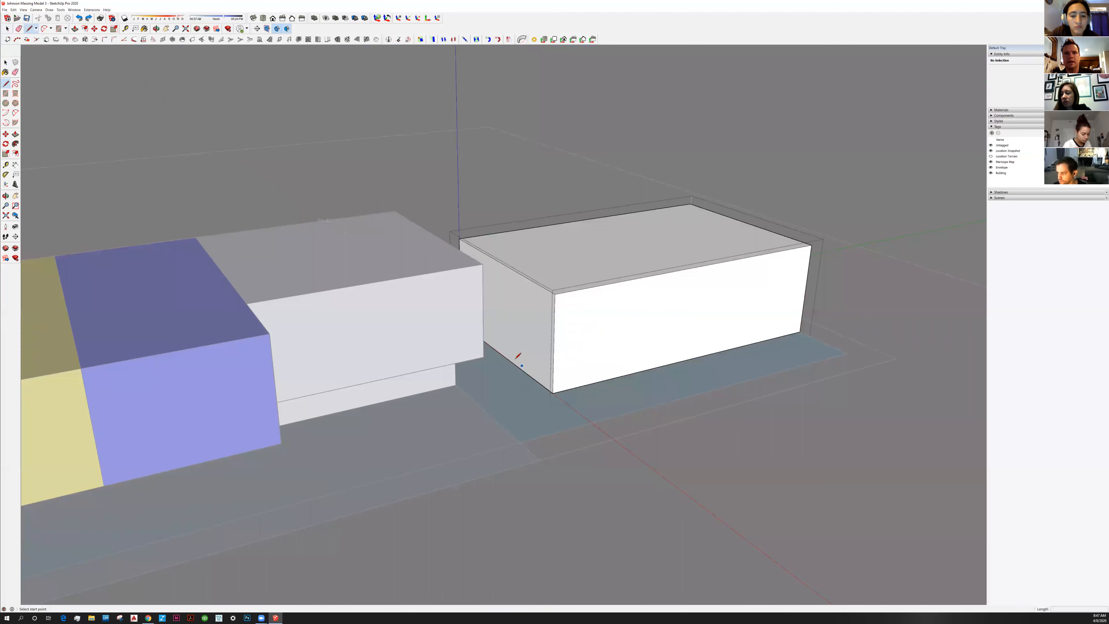
scroll(459, 389, "up", 2)
key("space")
key("l")
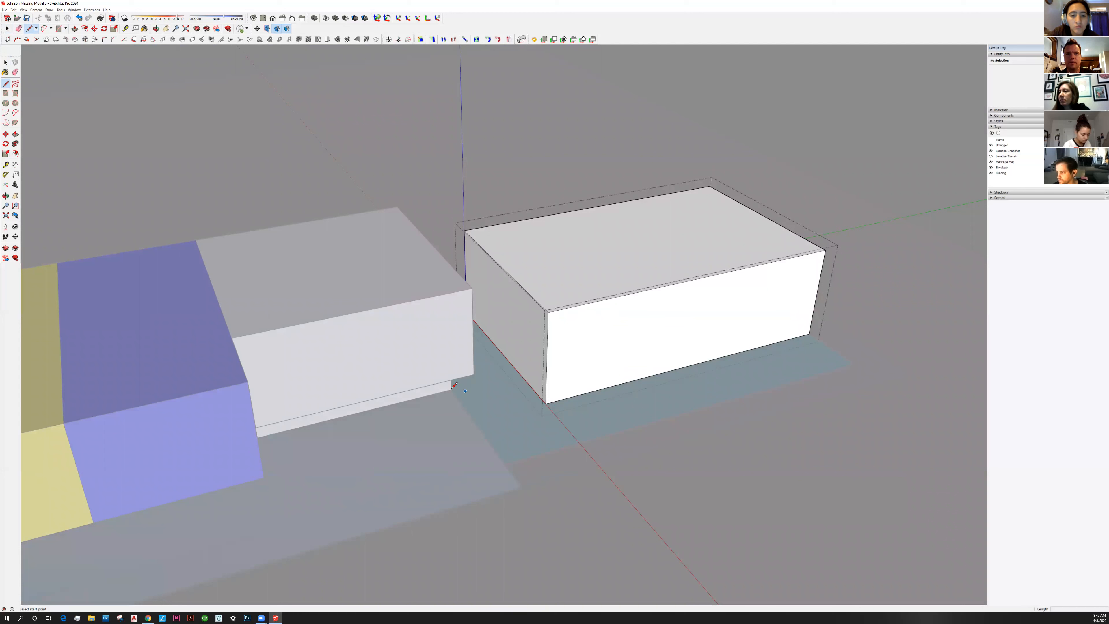
left_click(519, 373)
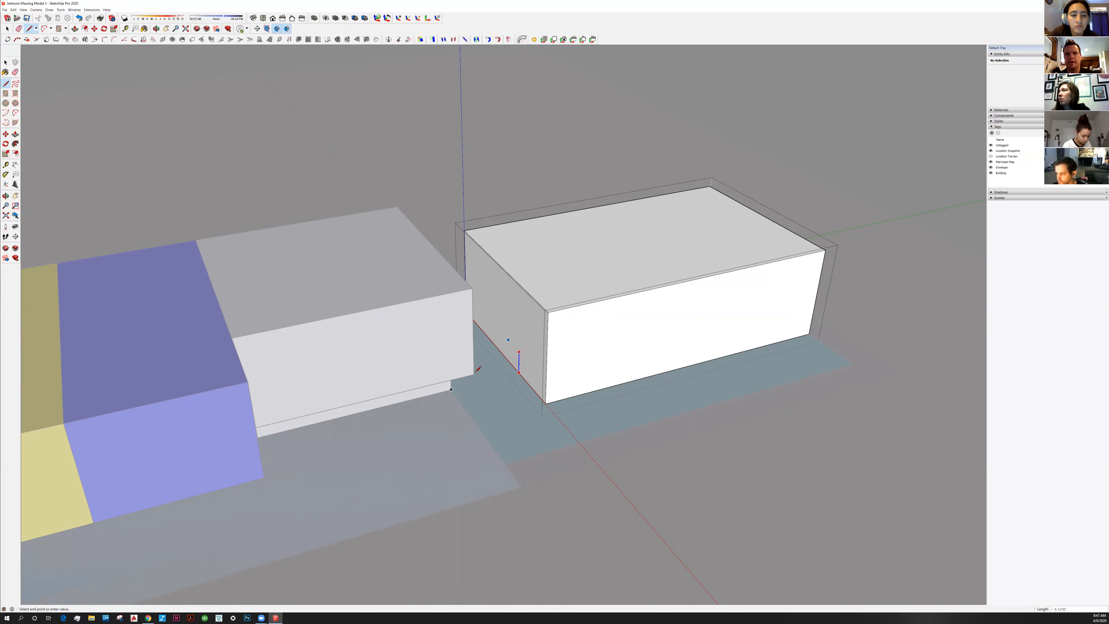
type("8'")
key("Return")
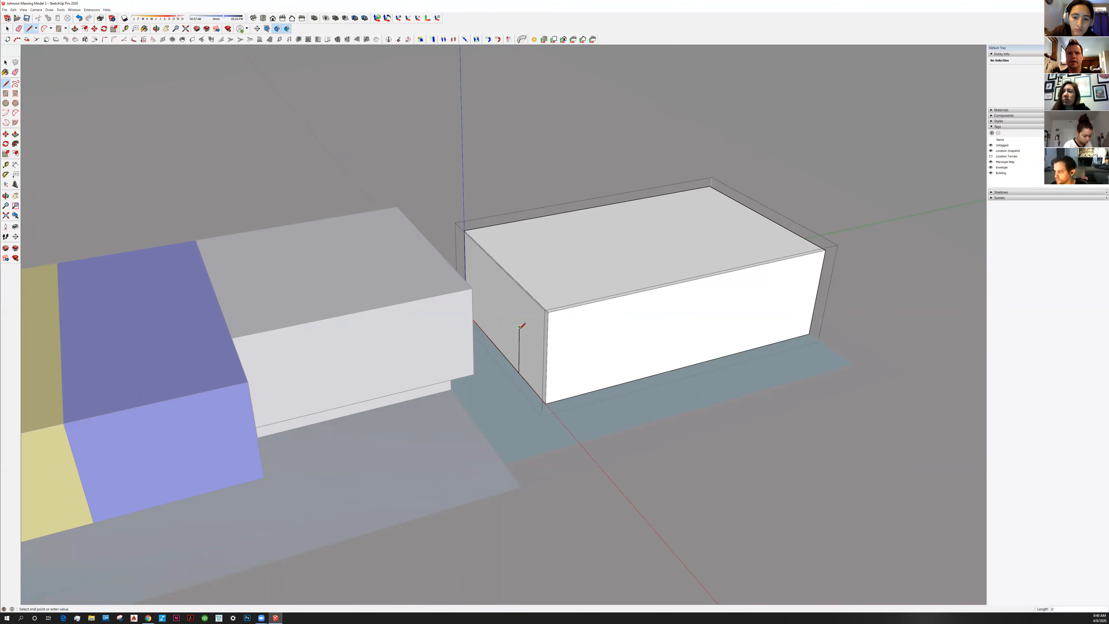
left_click(546, 352)
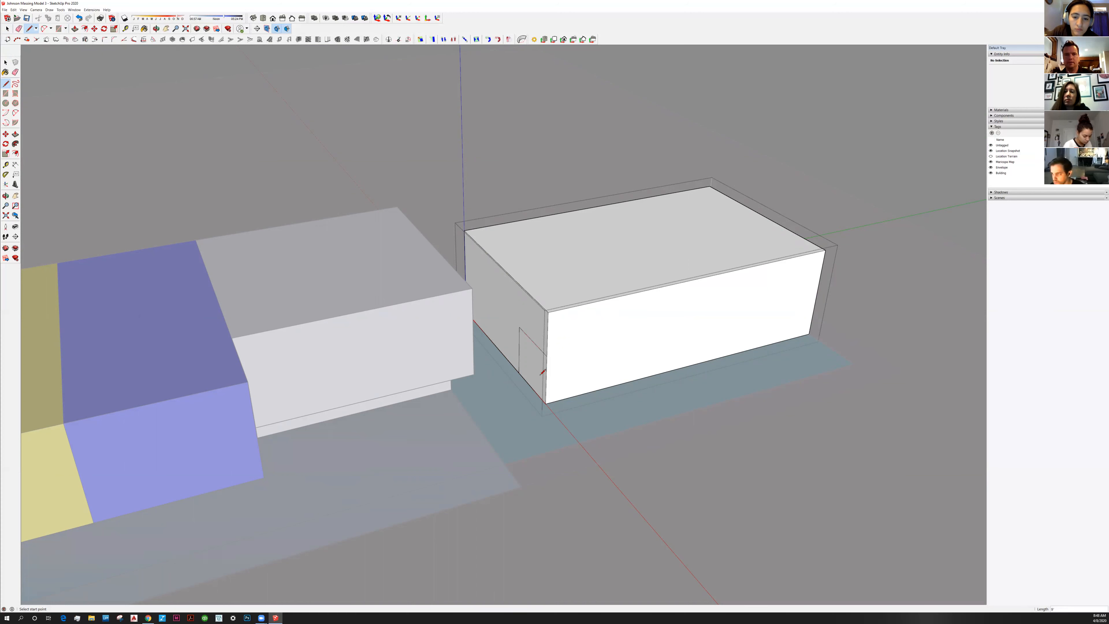
key("space")
Push the new 72 ft² face 18' into the building
left_click(530, 369)
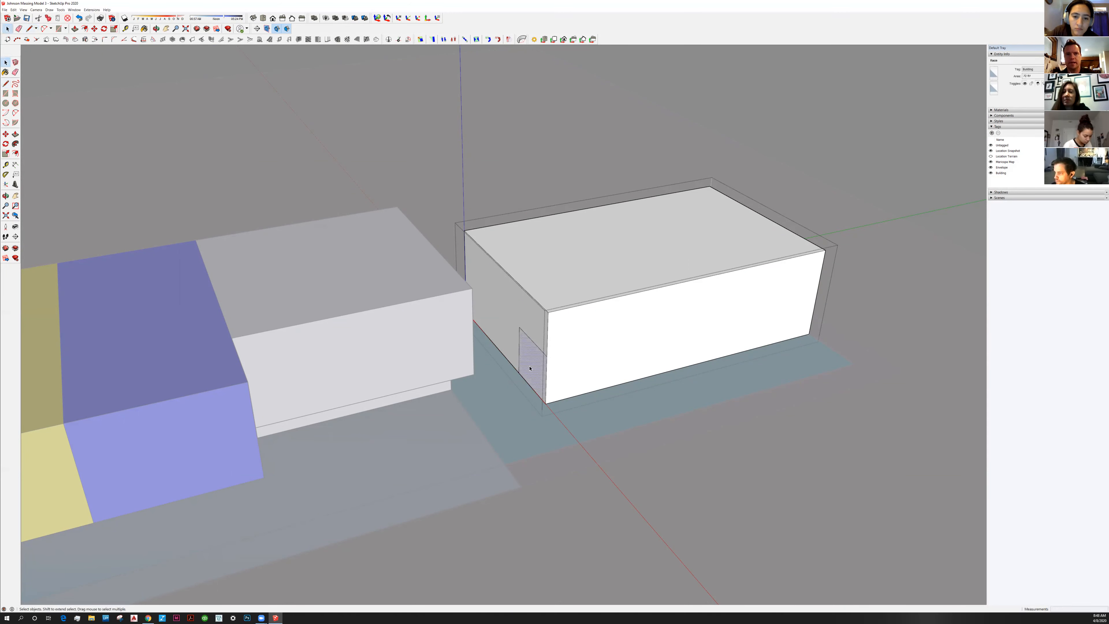
key("p")
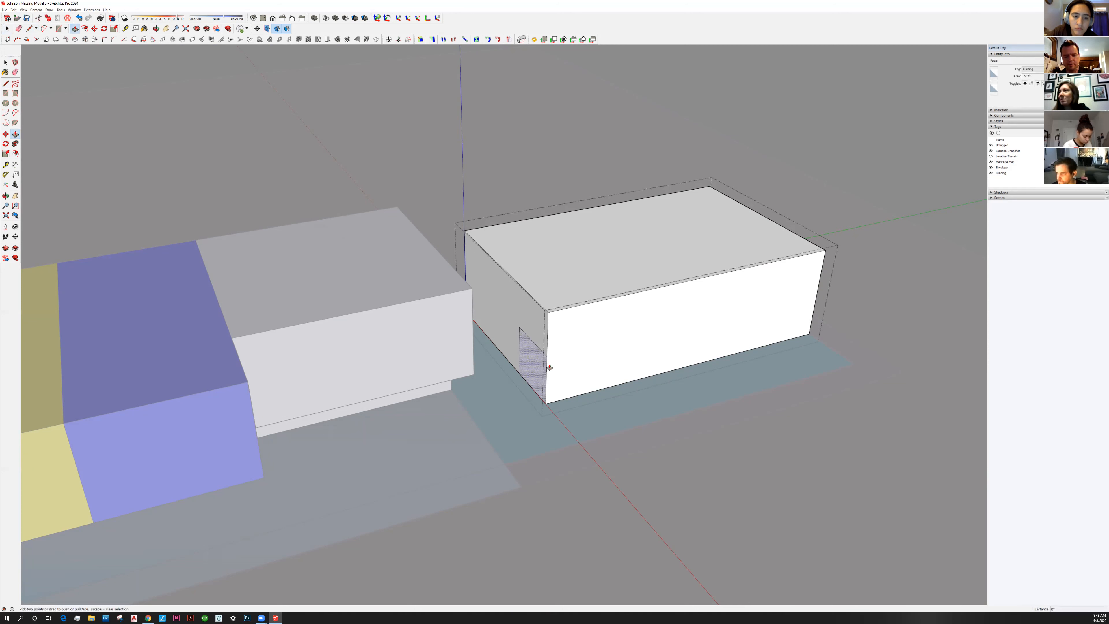
left_click(535, 370)
type("18'")
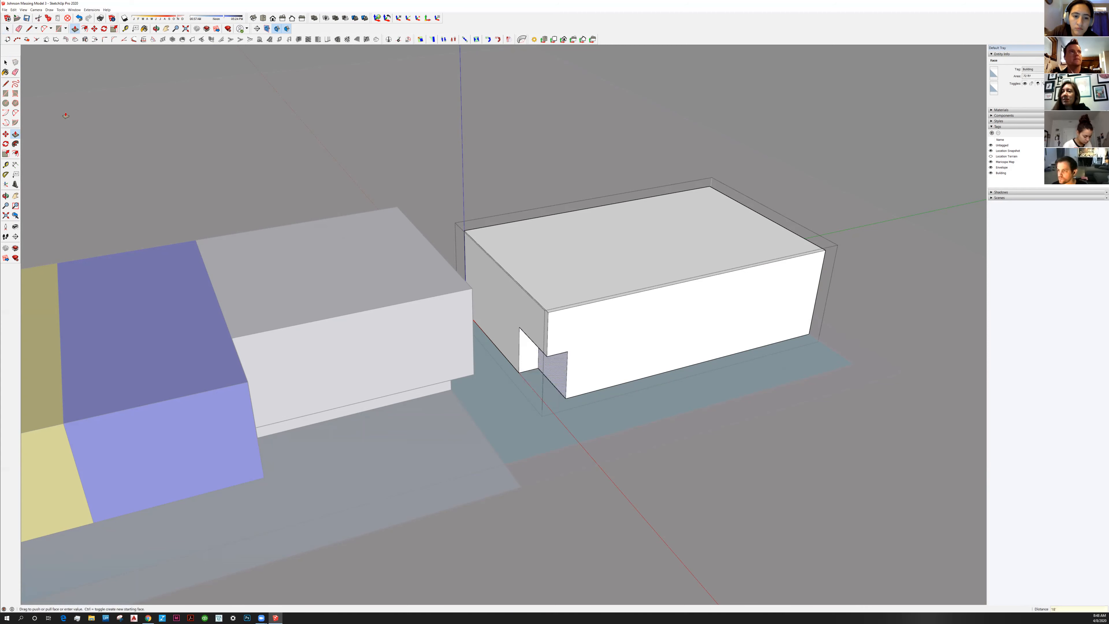
key("Return")
left_click(4, 63)
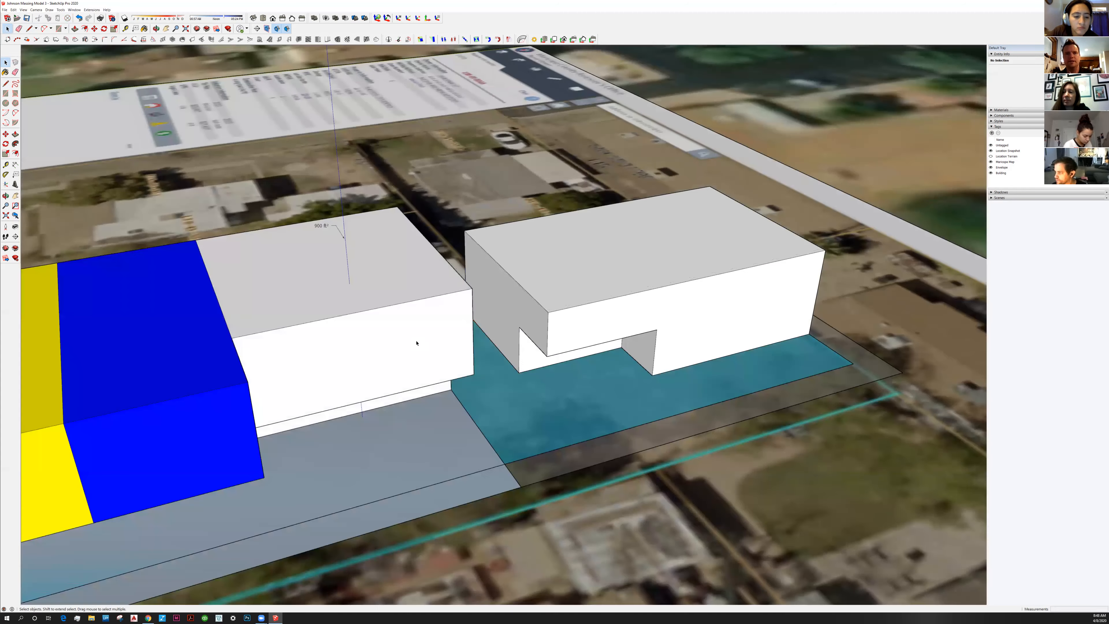
left_click(486, 350)
middle_click_drag(487, 350, 473, 410)
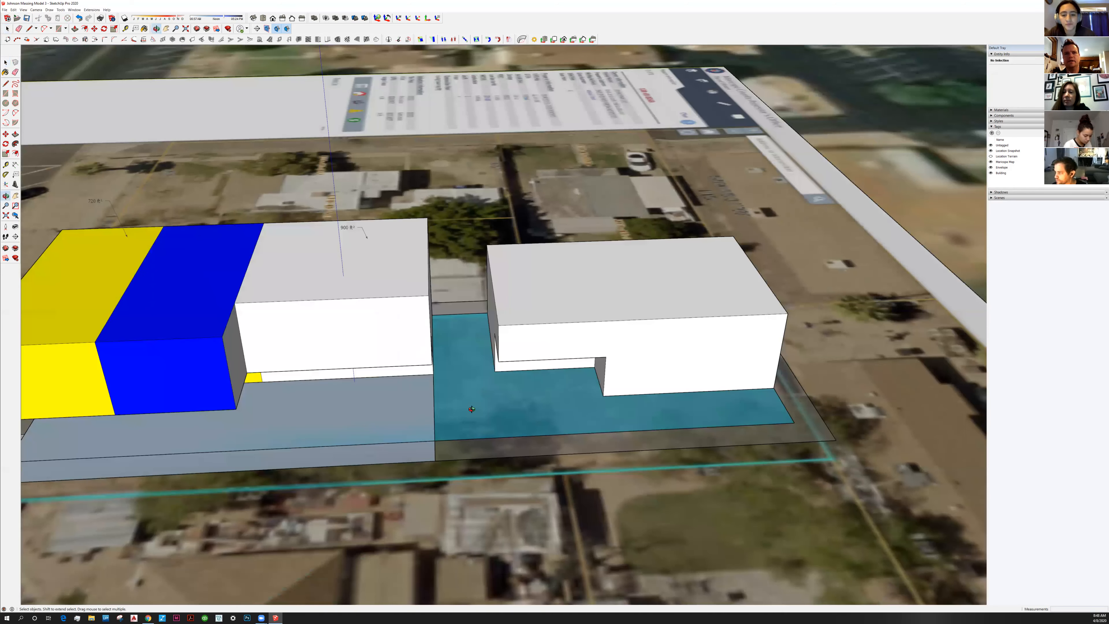
scroll(481, 318, "down", 2)
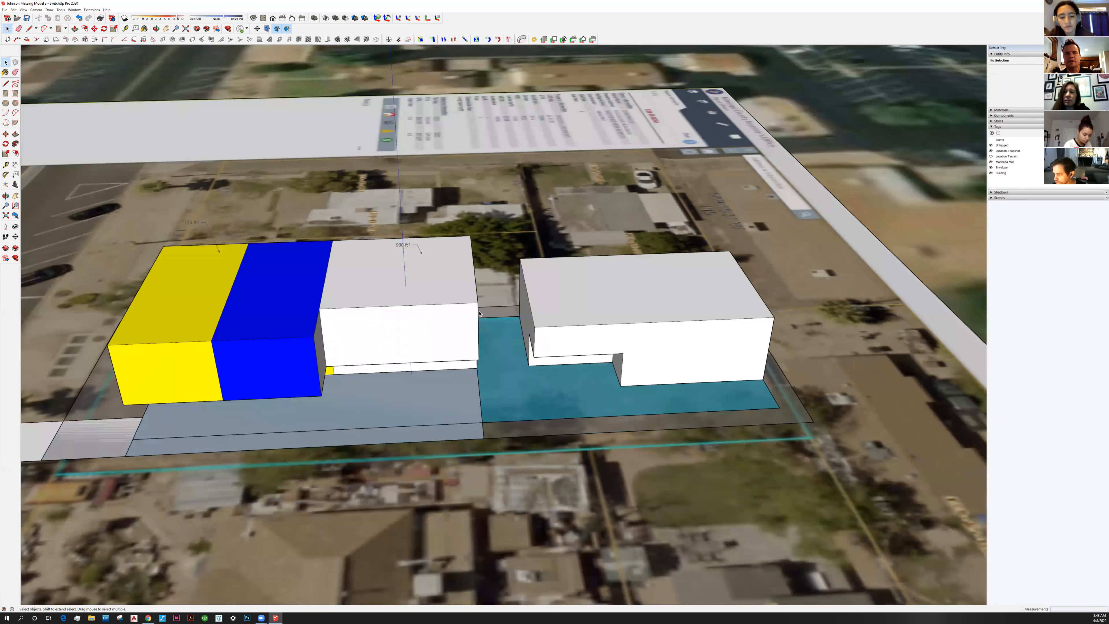
scroll(479, 313, "up", 2)
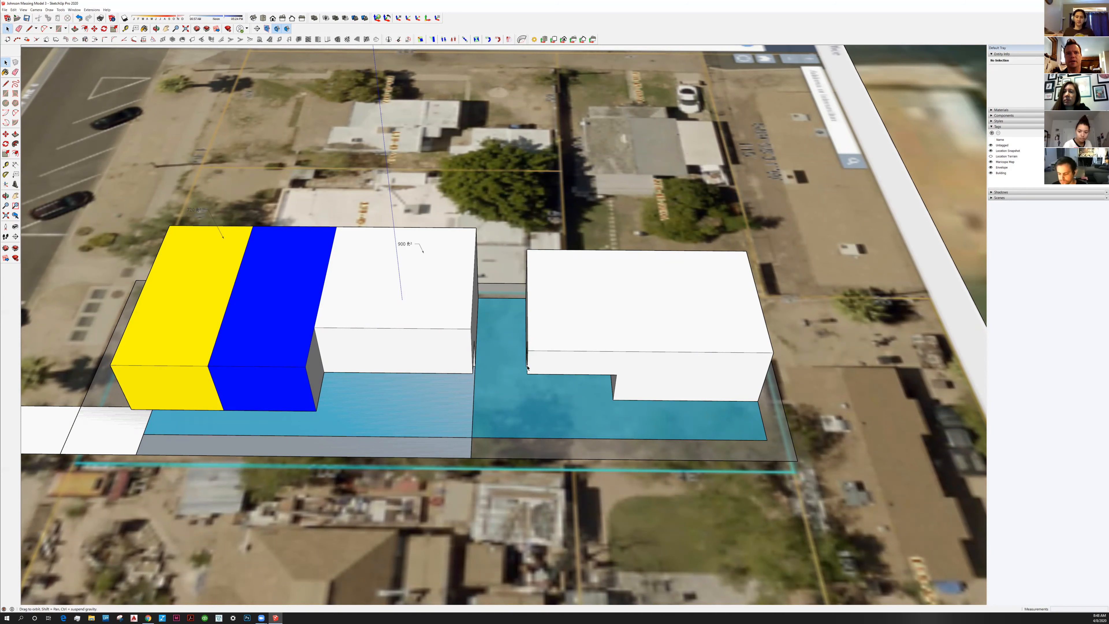
middle_click_drag(528, 326, 527, 301)
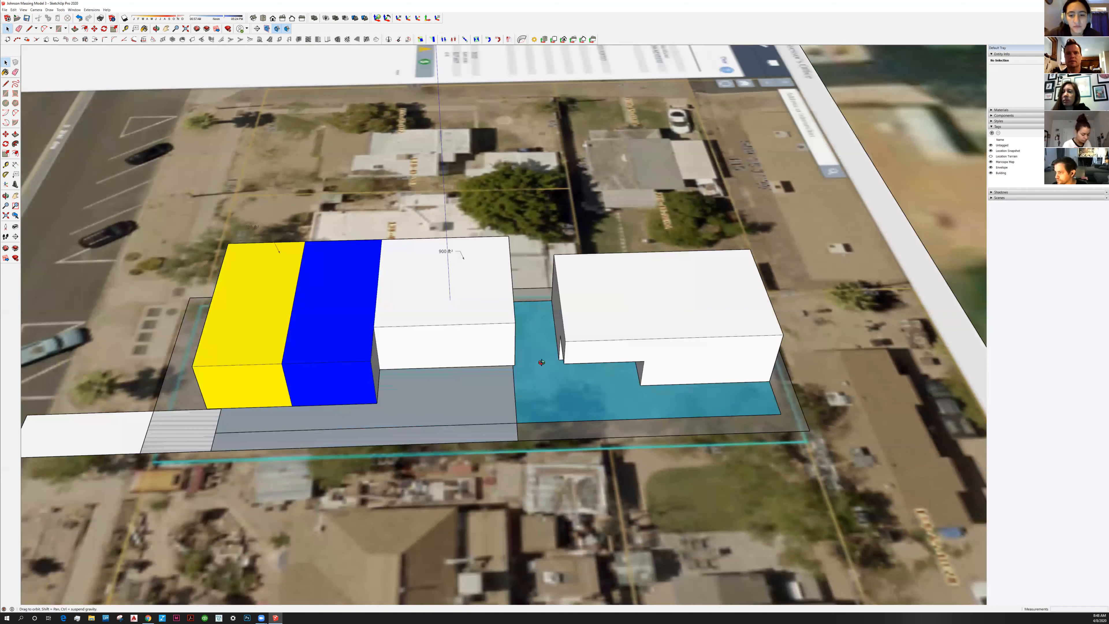
middle_click_drag(527, 394, 358, 437)
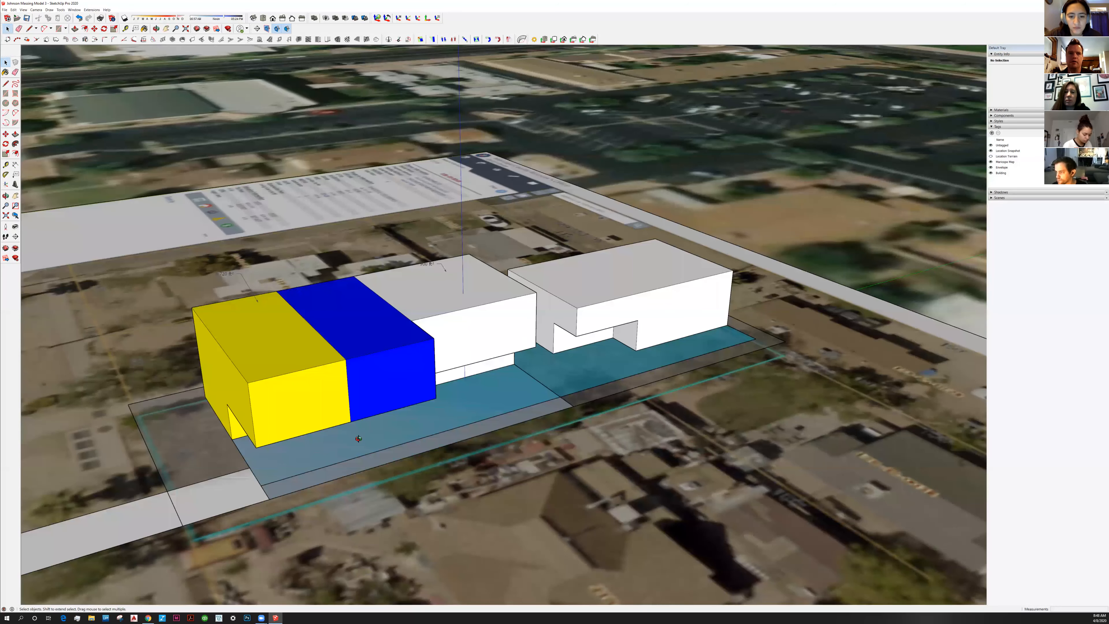
middle_click_drag(508, 390, 406, 388)
left_click(405, 389)
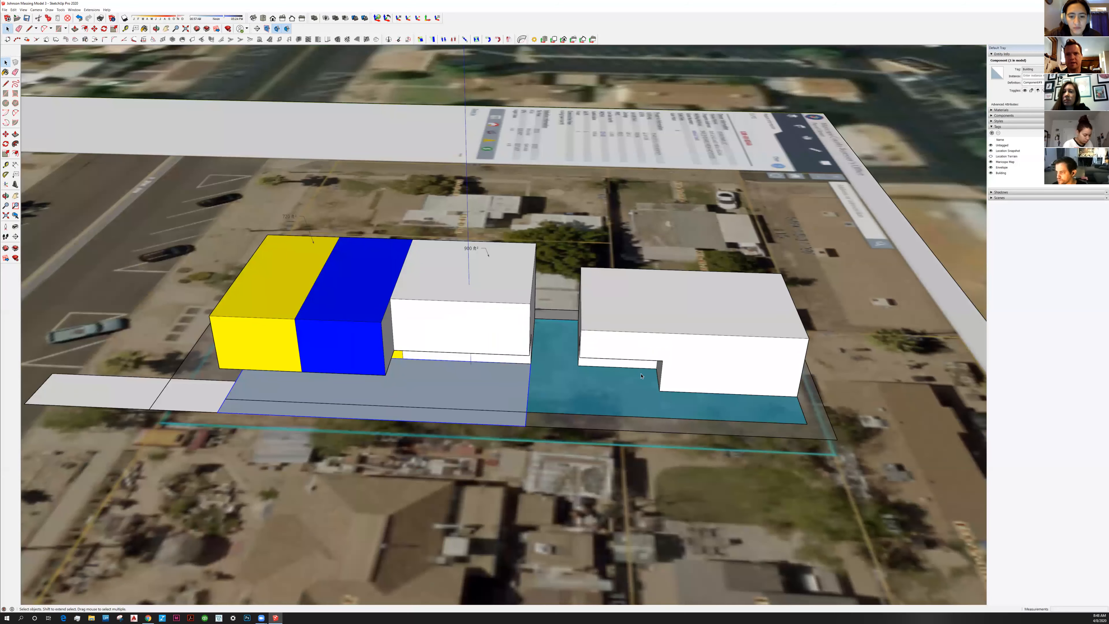
Move the ground slab's right corner edge onto the second white building's corner, then exit the slab
double_click(521, 394)
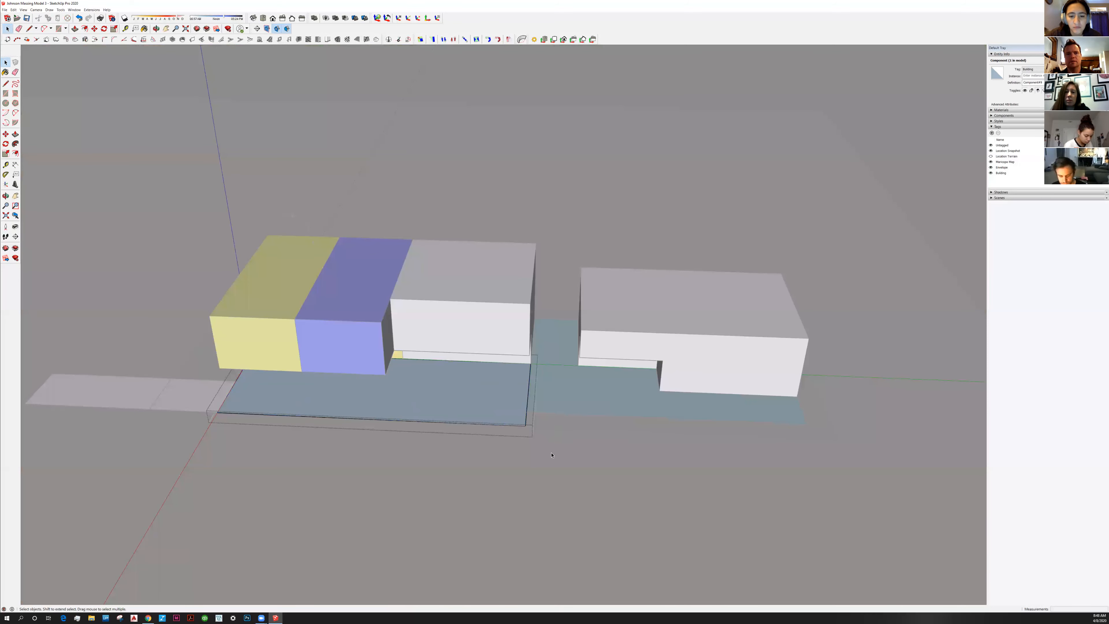
left_click(532, 415)
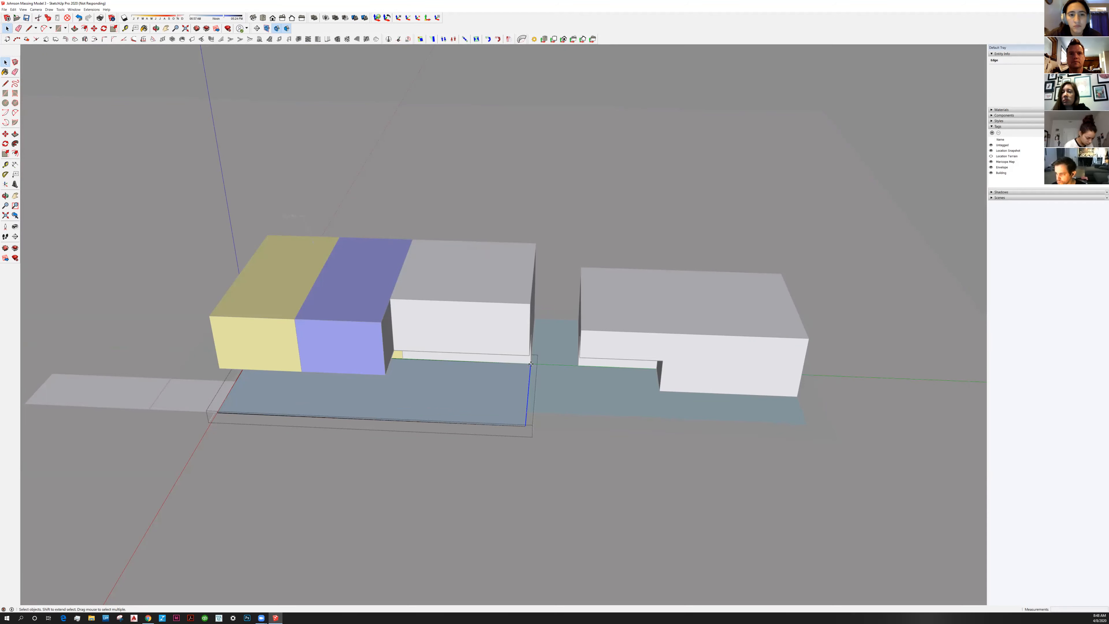
key("m")
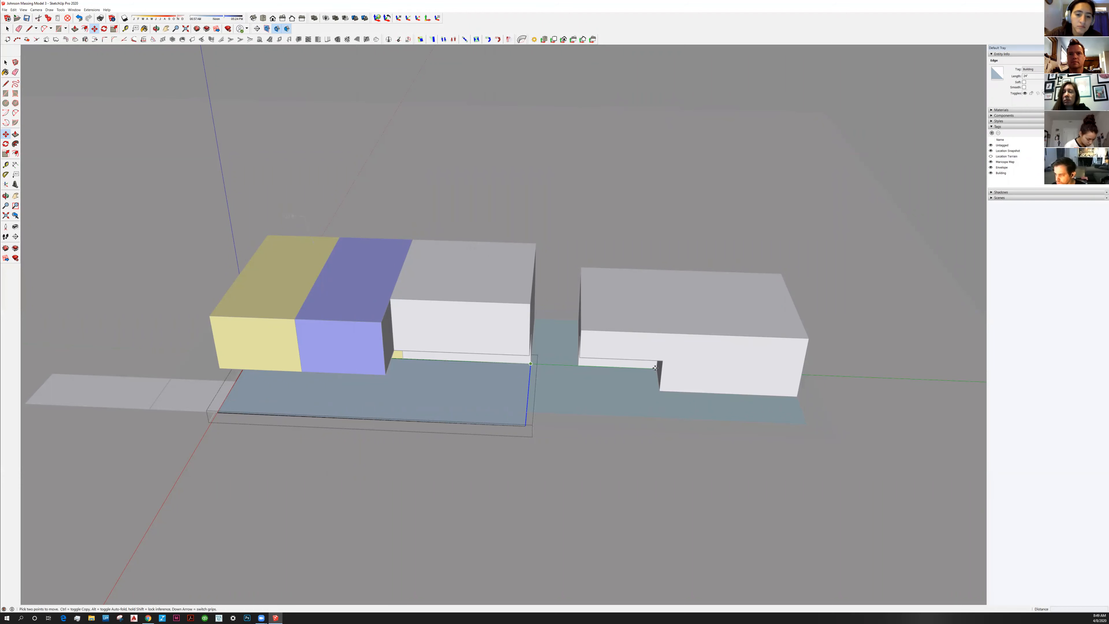
left_click(656, 368)
key("space")
left_click(616, 345)
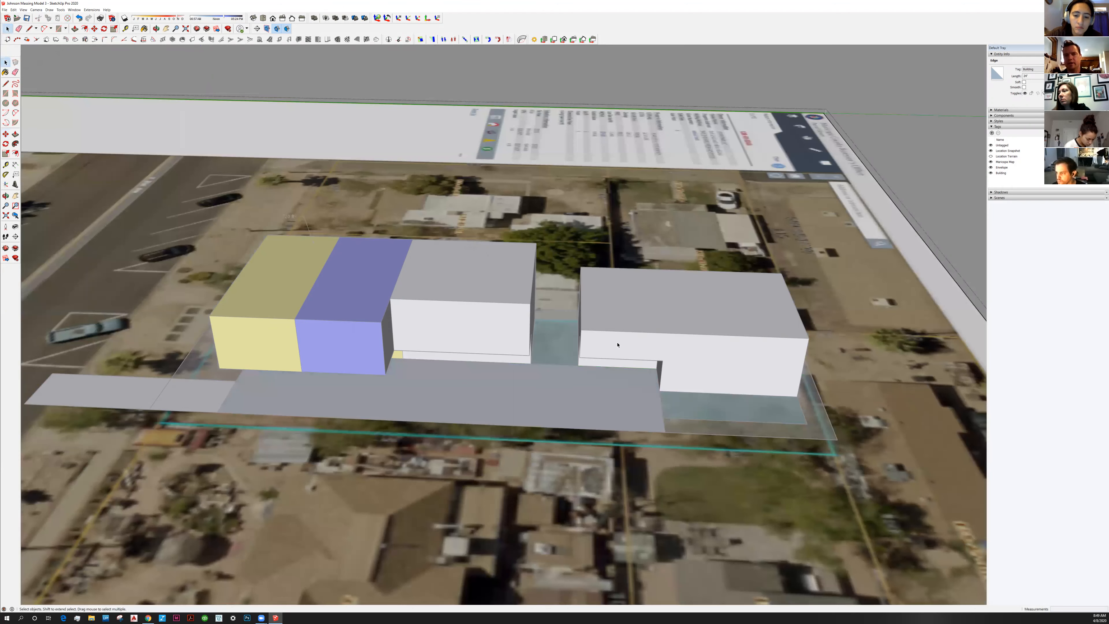
middle_click_drag(706, 360, 706, 360)
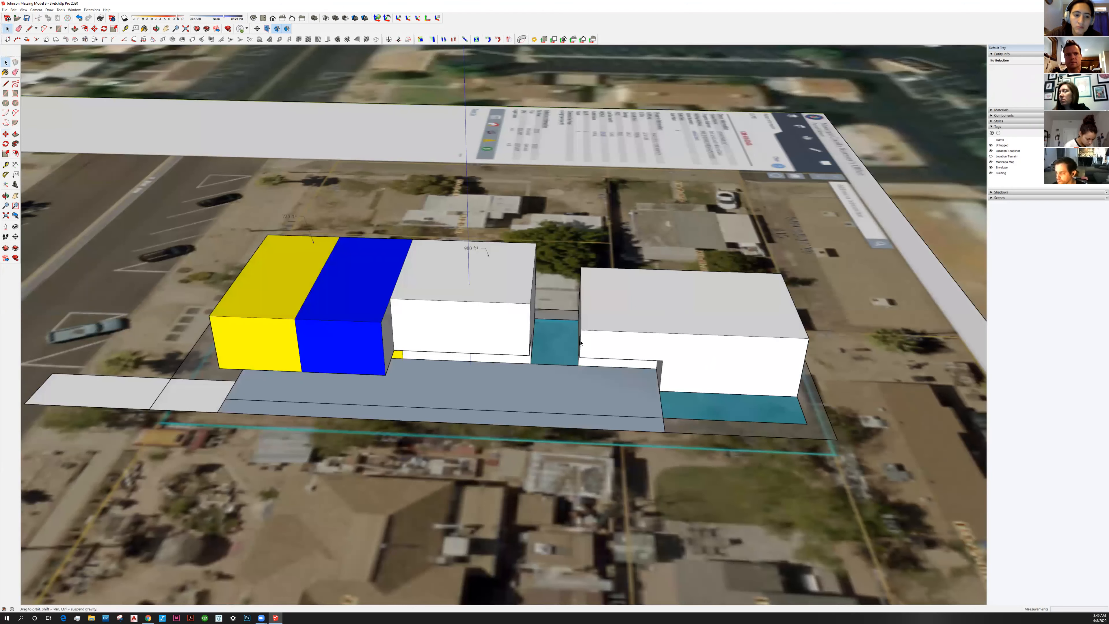
scroll(581, 343, "up", 2)
scroll(413, 339, "up", 2)
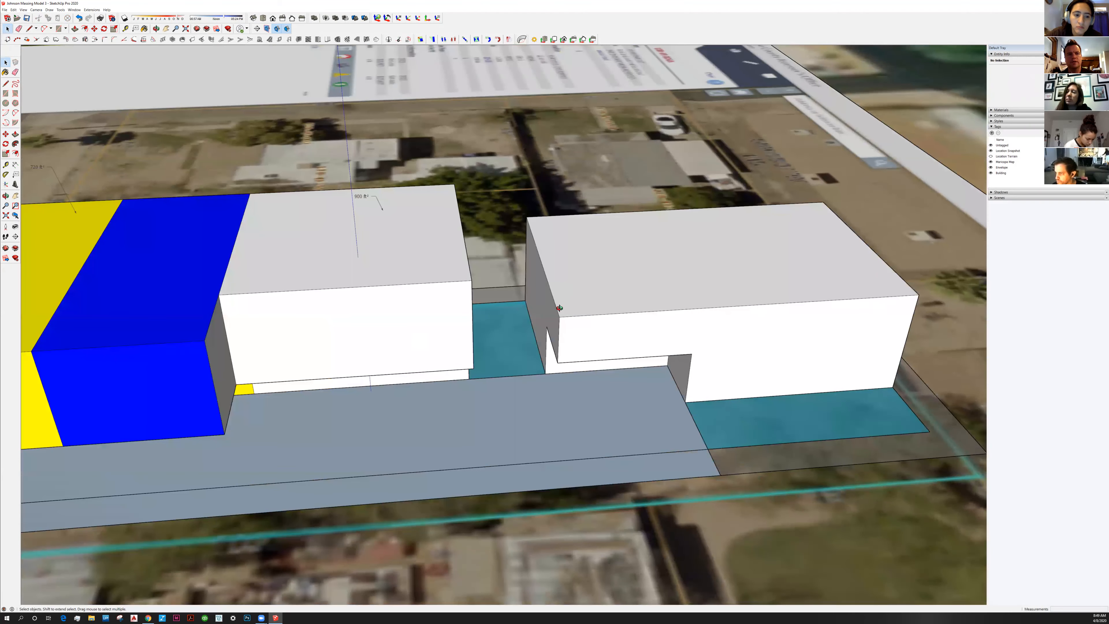
middle_click_drag(560, 308, 540, 356)
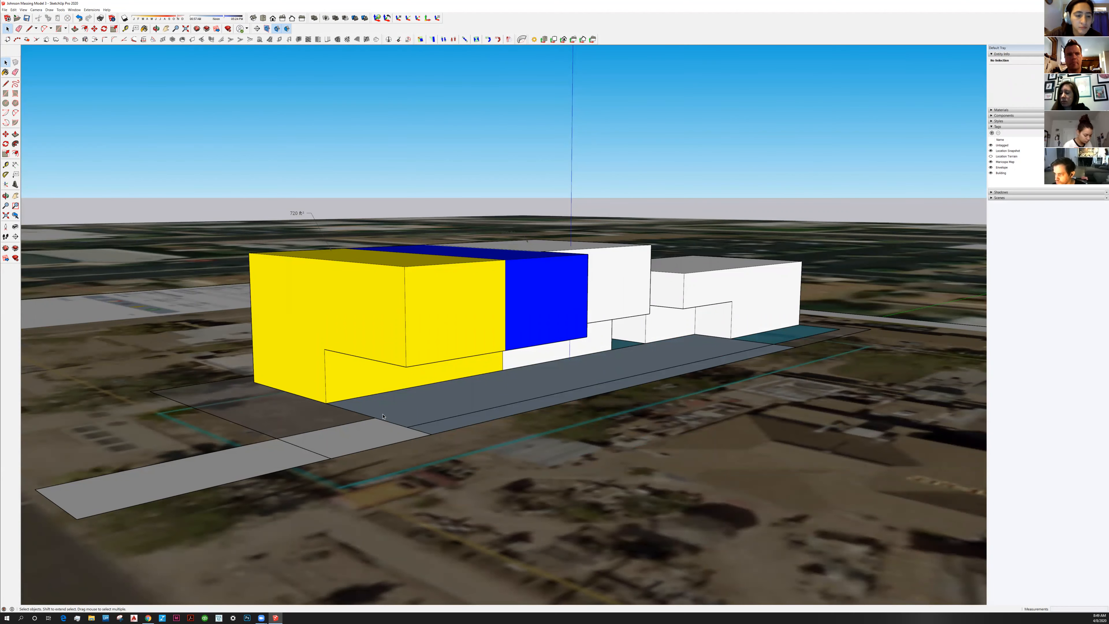
left_click(346, 379)
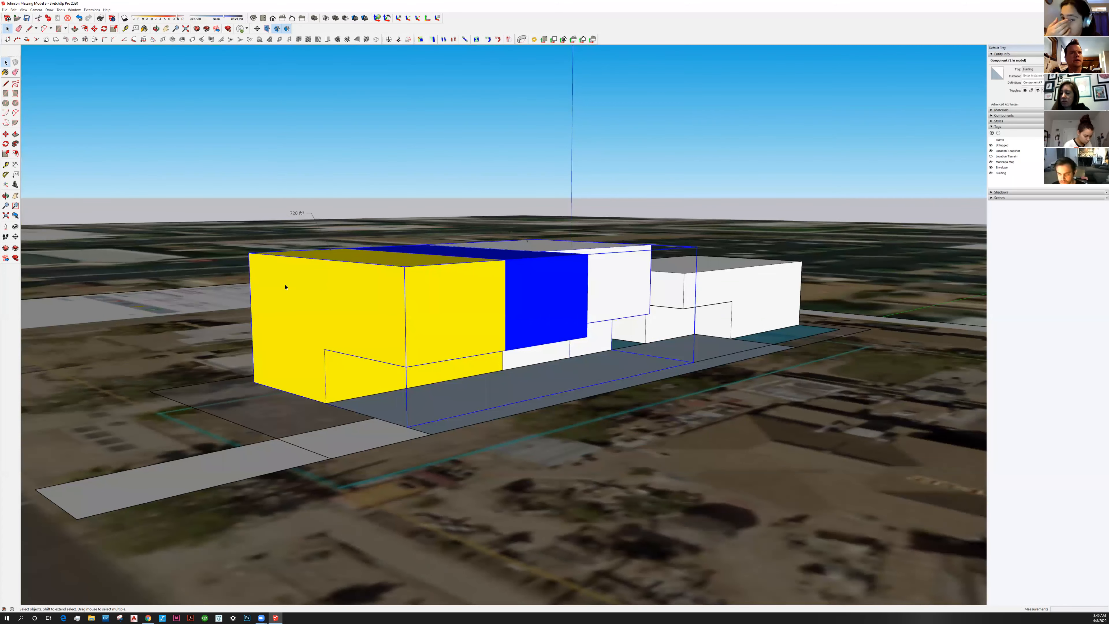
Draw a rectangle under the yellow block's right side and push it out to the blue corner
left_click(6, 82)
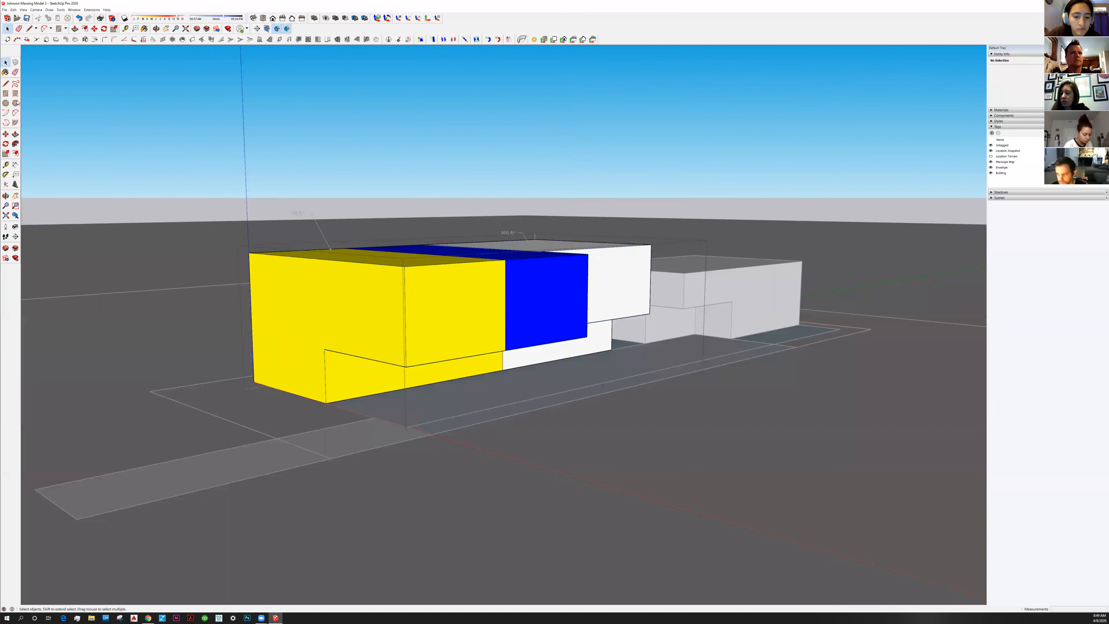
key("r")
left_click(406, 367)
left_click(372, 394)
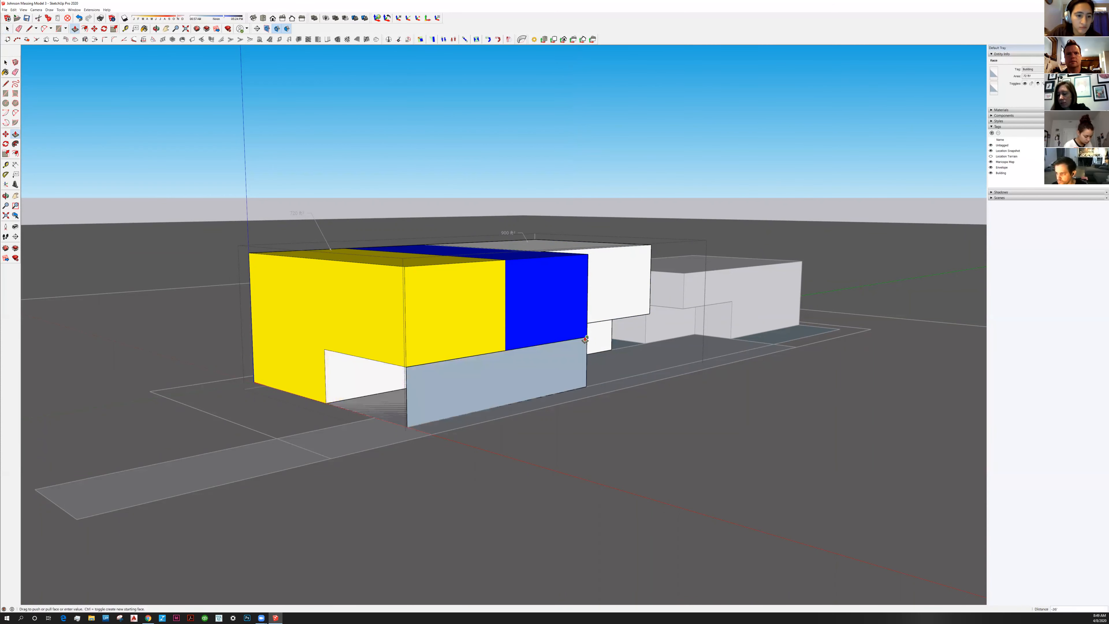
left_click(585, 341)
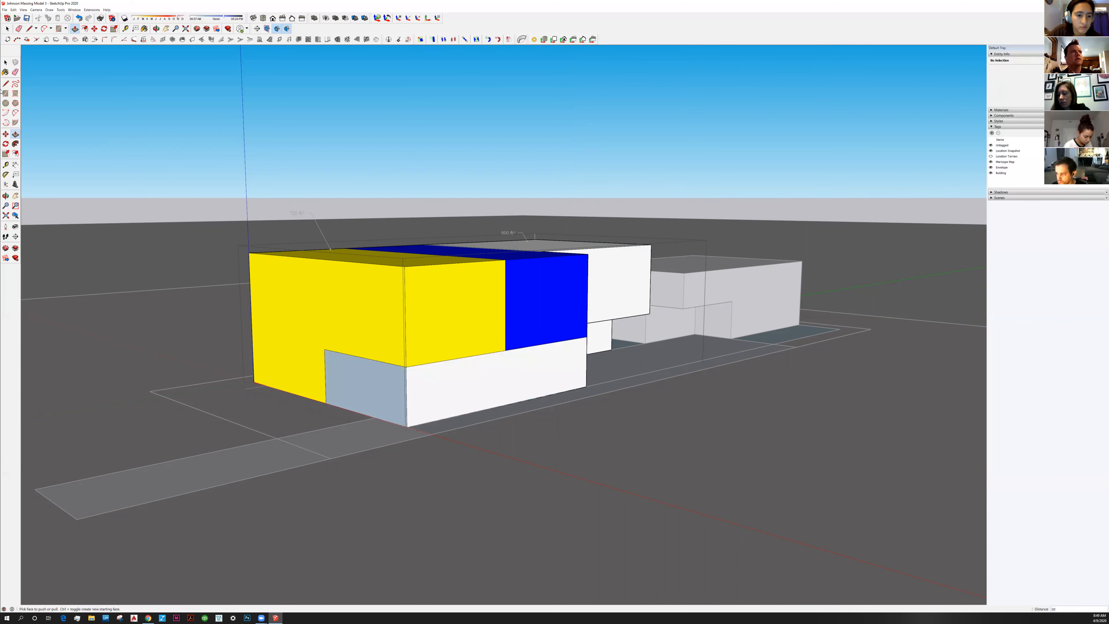
key("space")
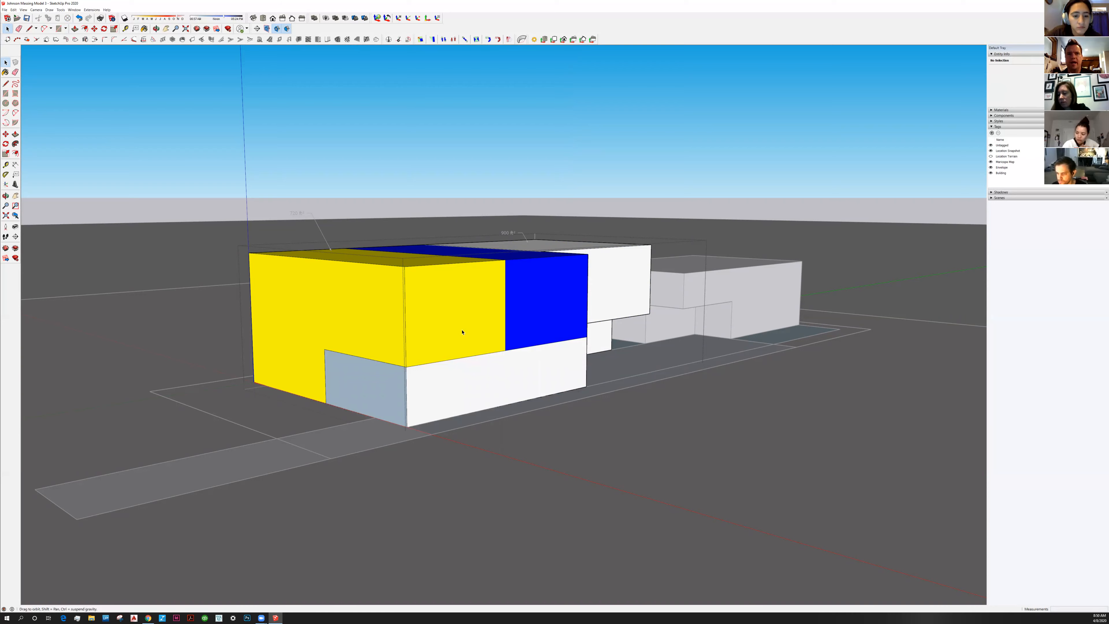
Undo the extra lower block and reselect the Building component
middle_click_drag(417, 386, 497, 397)
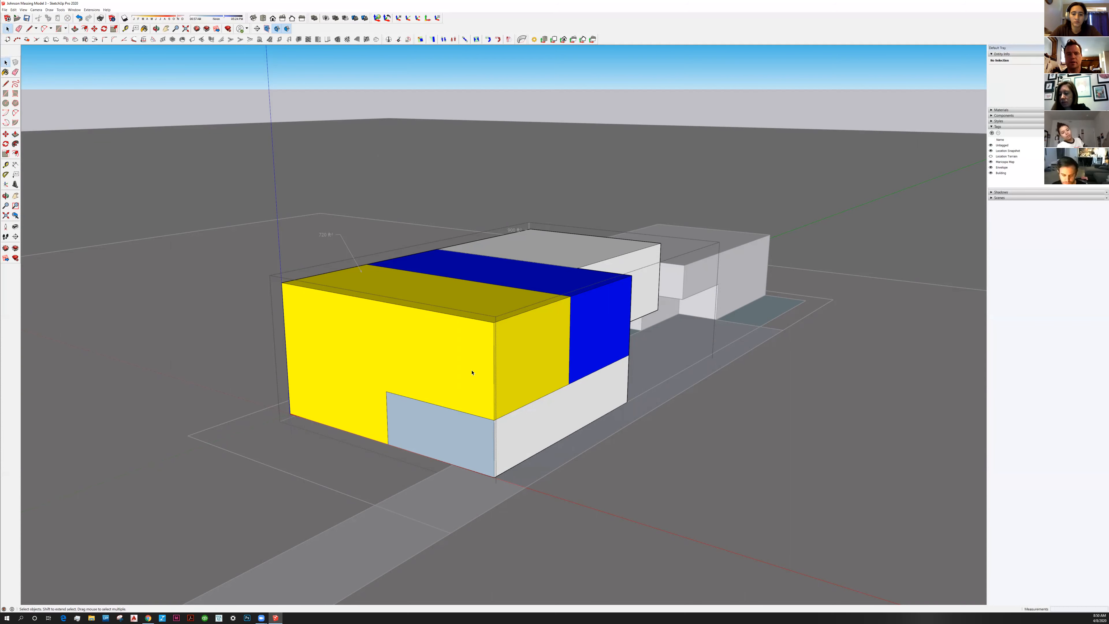
key("ctrl+z")
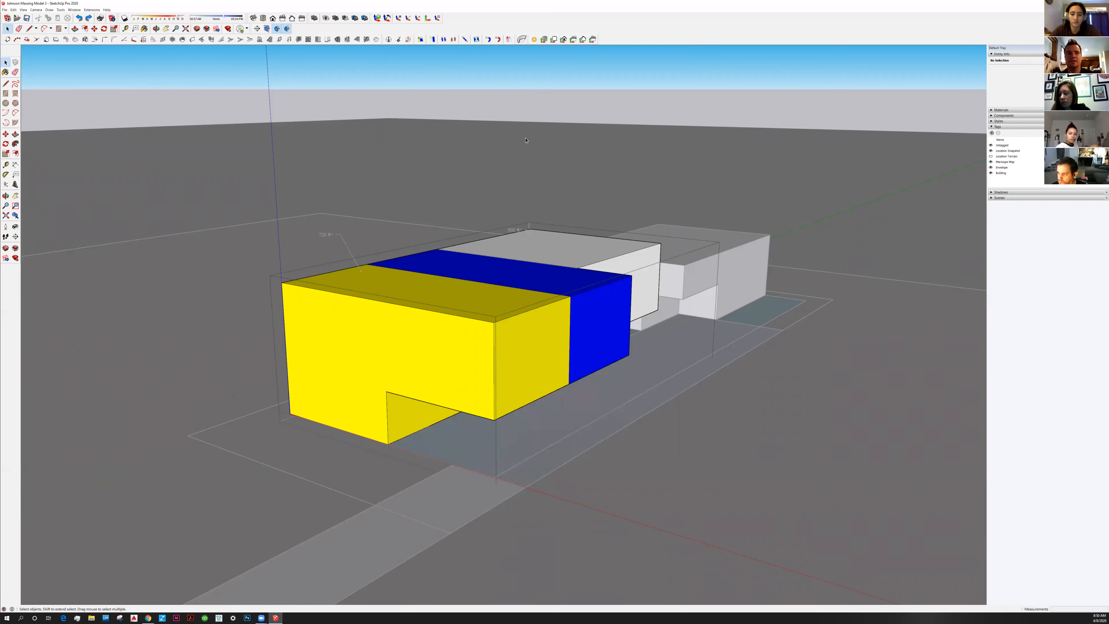
key("ctrl+z")
left_click(461, 386)
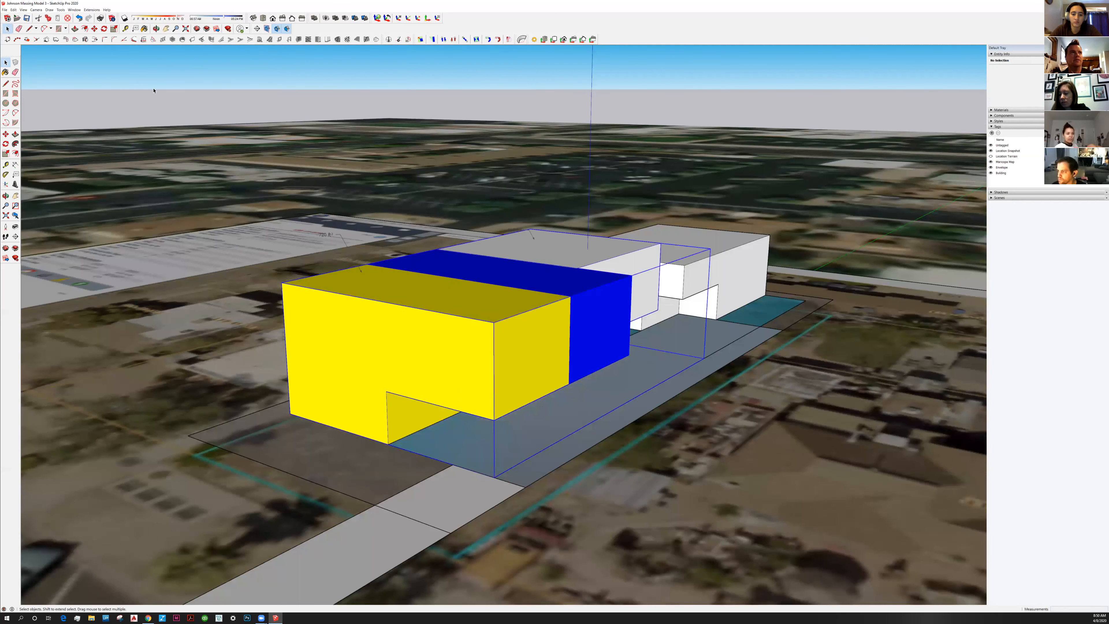
key("l")
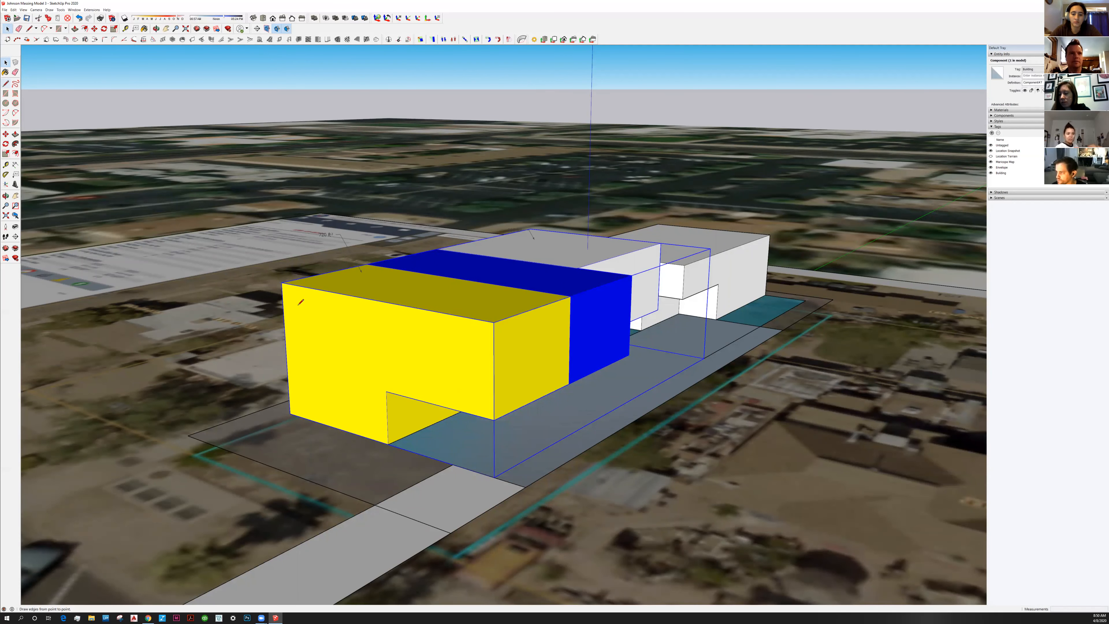
left_click(312, 327)
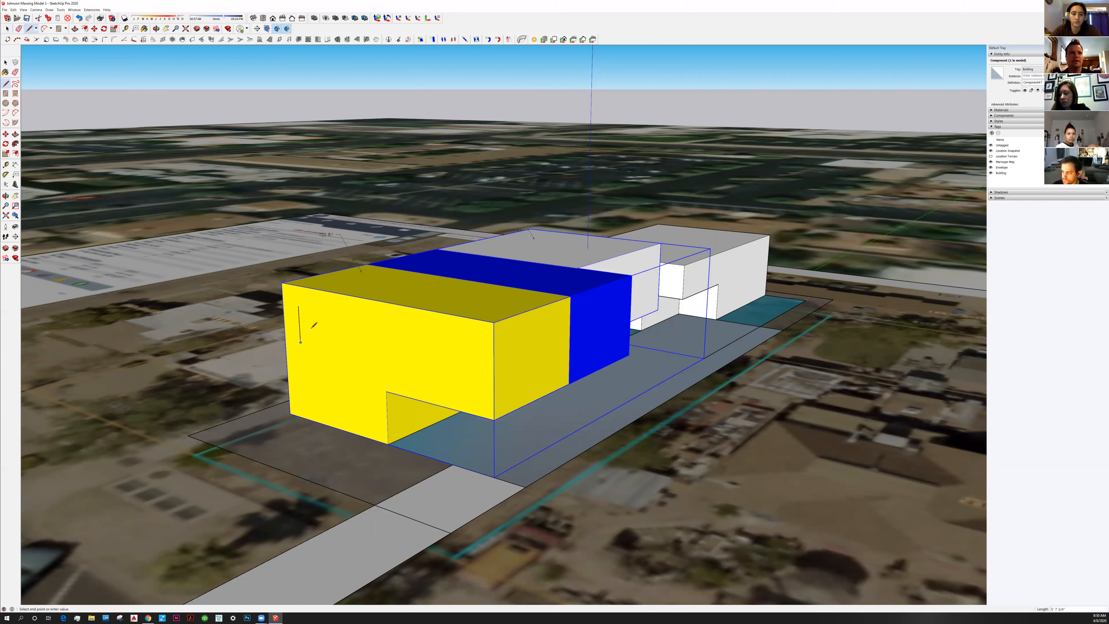
left_click(311, 308)
key("m")
left_click(298, 306)
key("space")
double_click(306, 327)
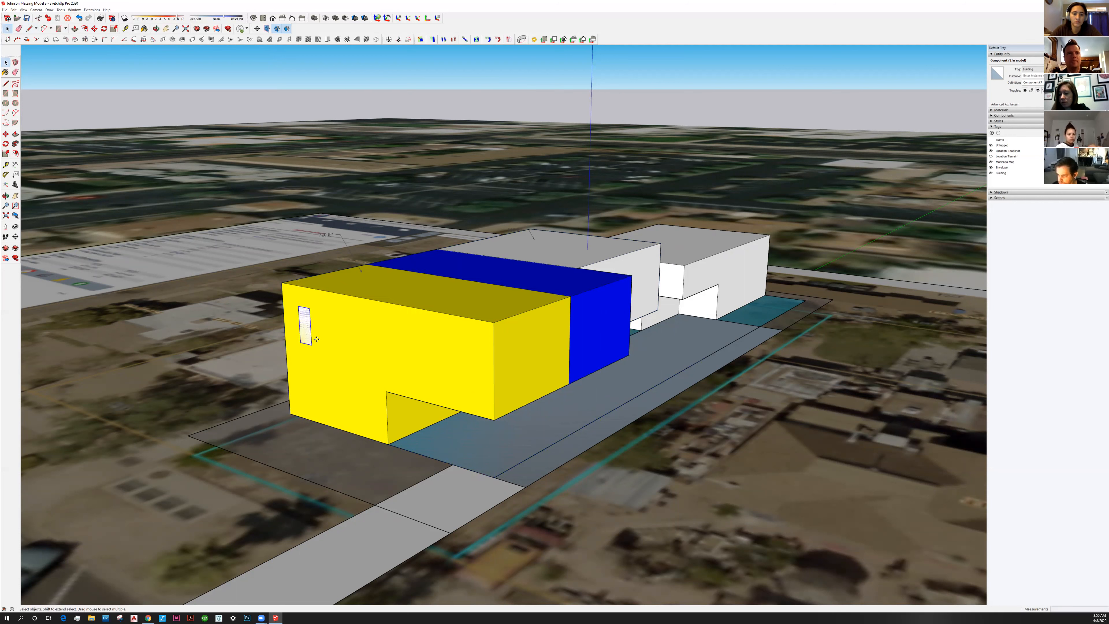
key("ctrl")
left_click(319, 310)
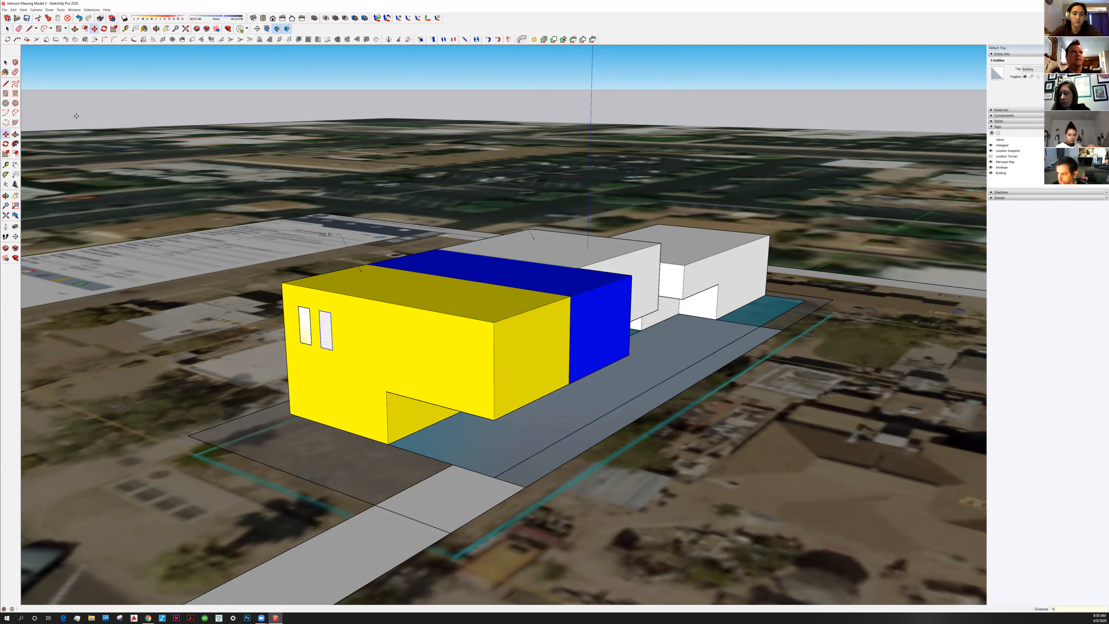
type("*8")
key("Return")
key("space")
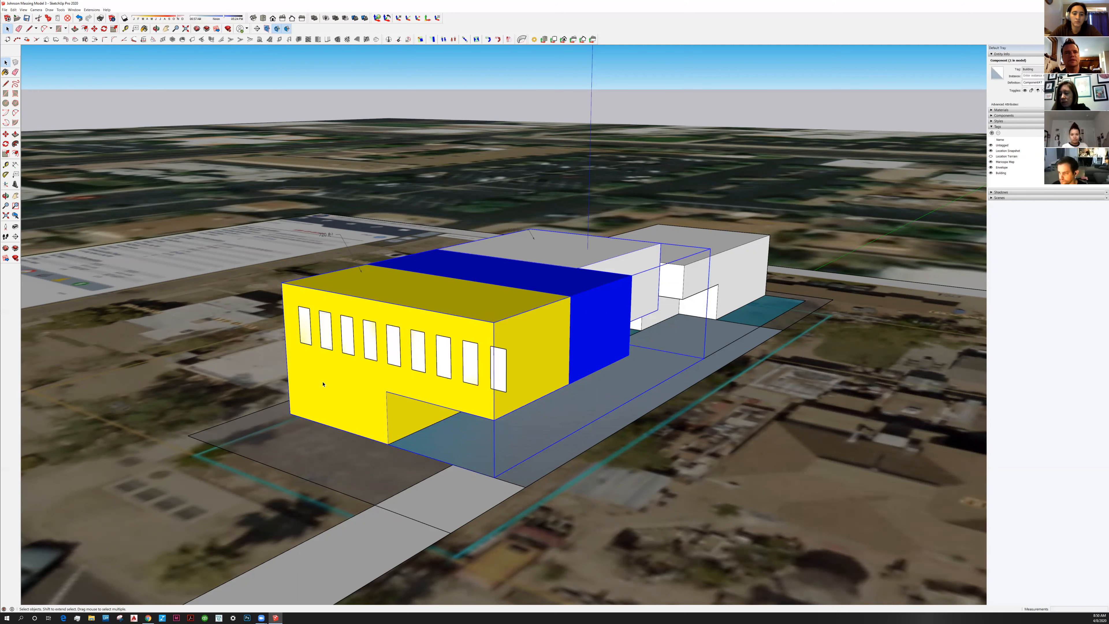
key("ctrl+z")
key("ctrl+z")
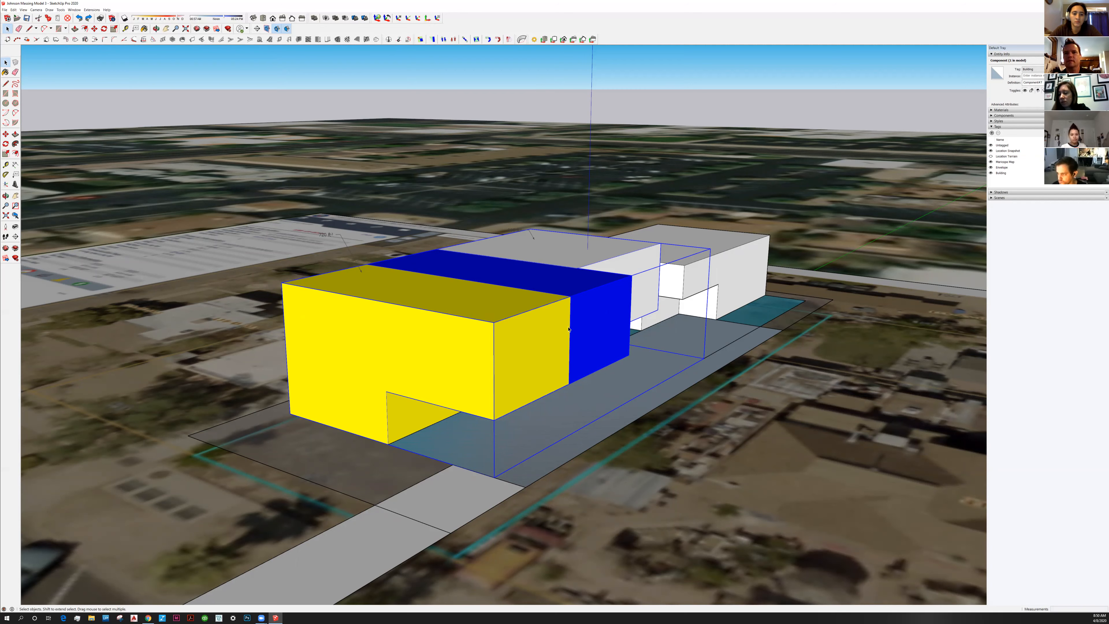
Move the base slab and driveway pieces a distance of 2 from the yellow block's corner
middle_click_drag(555, 364, 489, 334)
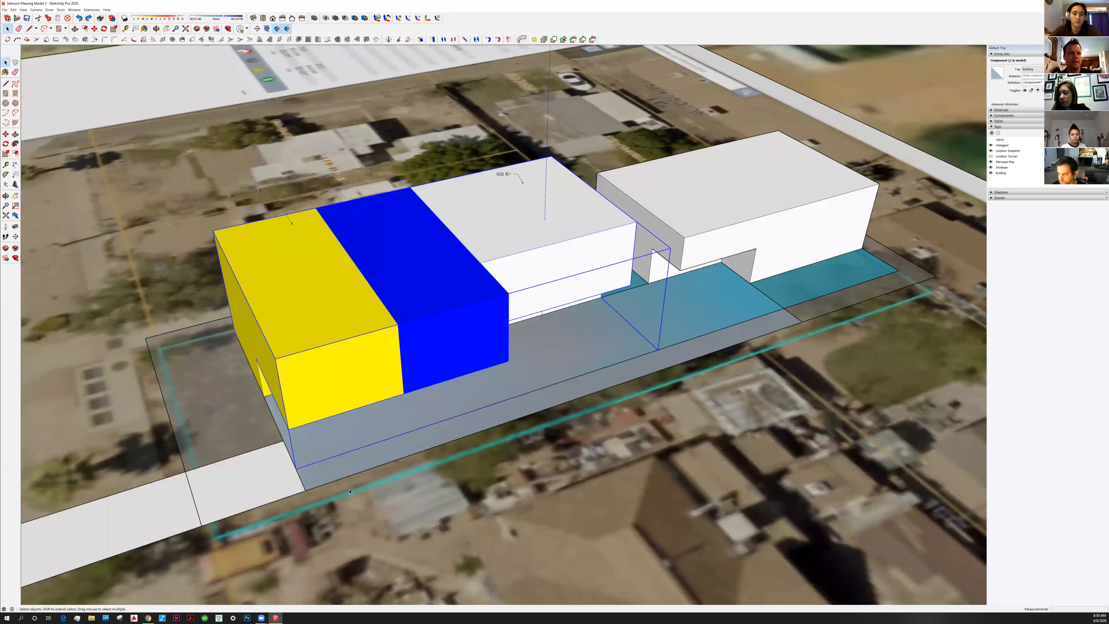
left_click(460, 387)
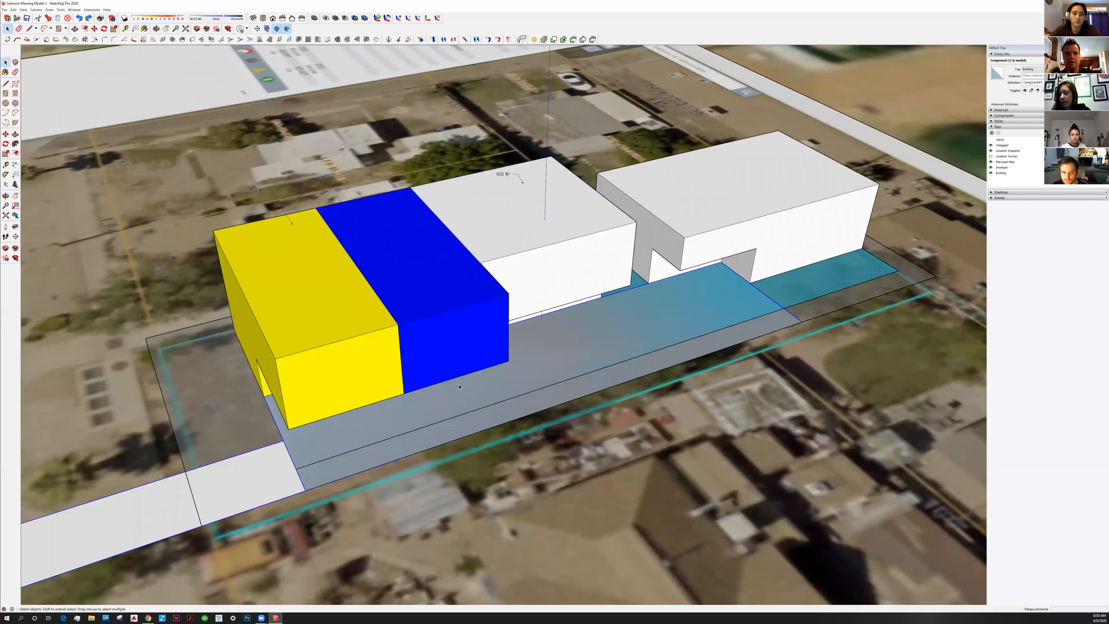
middle_click_drag(377, 382, 560, 370)
key("m")
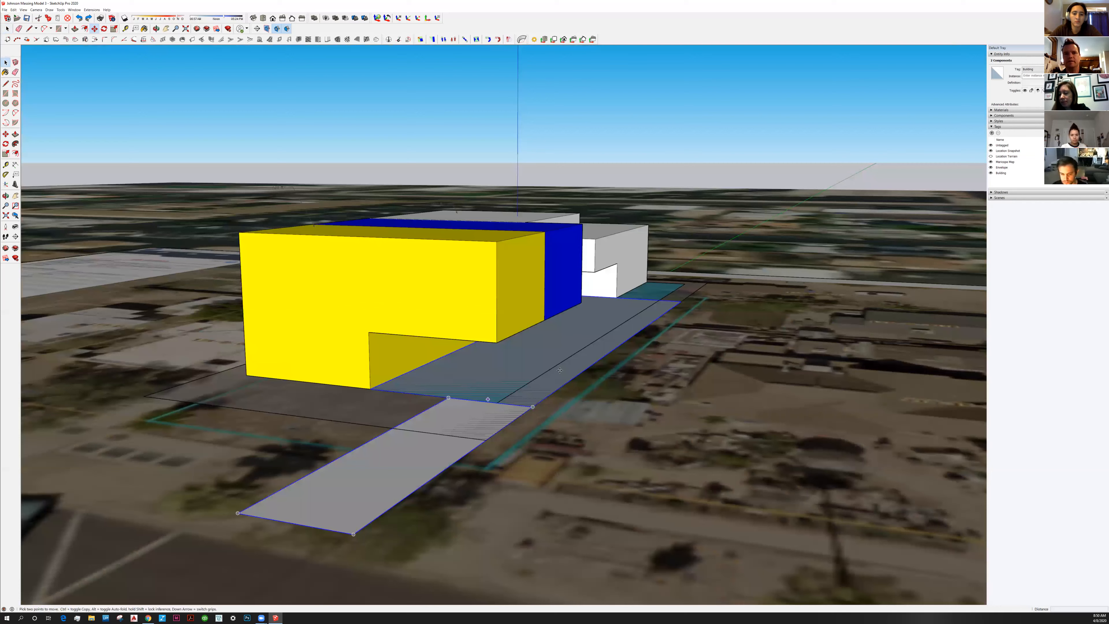
middle_click_drag(506, 465, 570, 367)
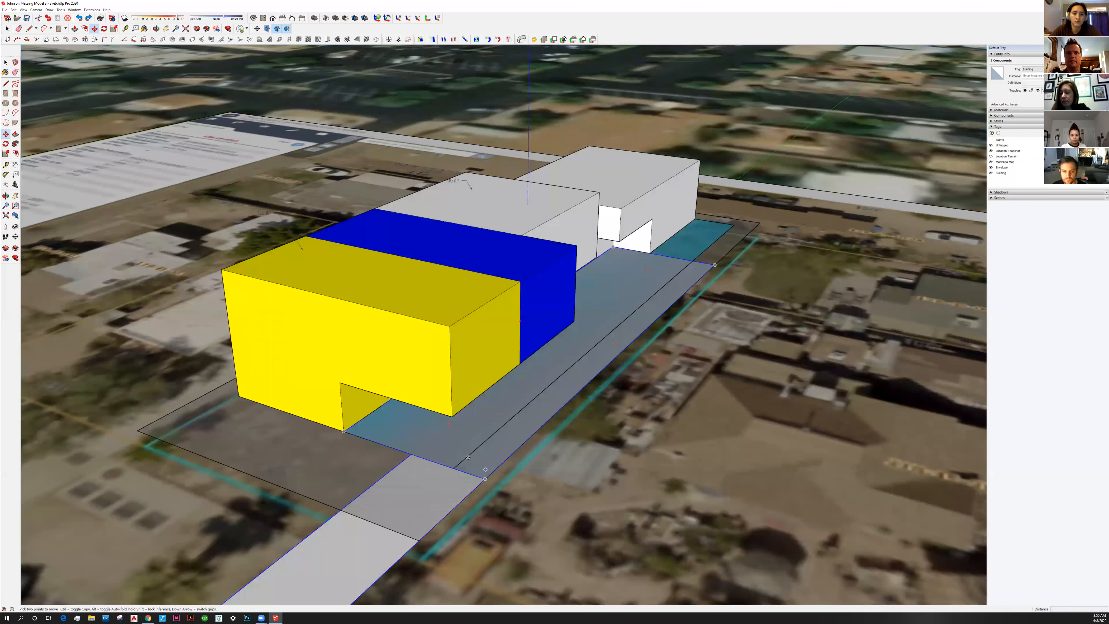
left_click(343, 428)
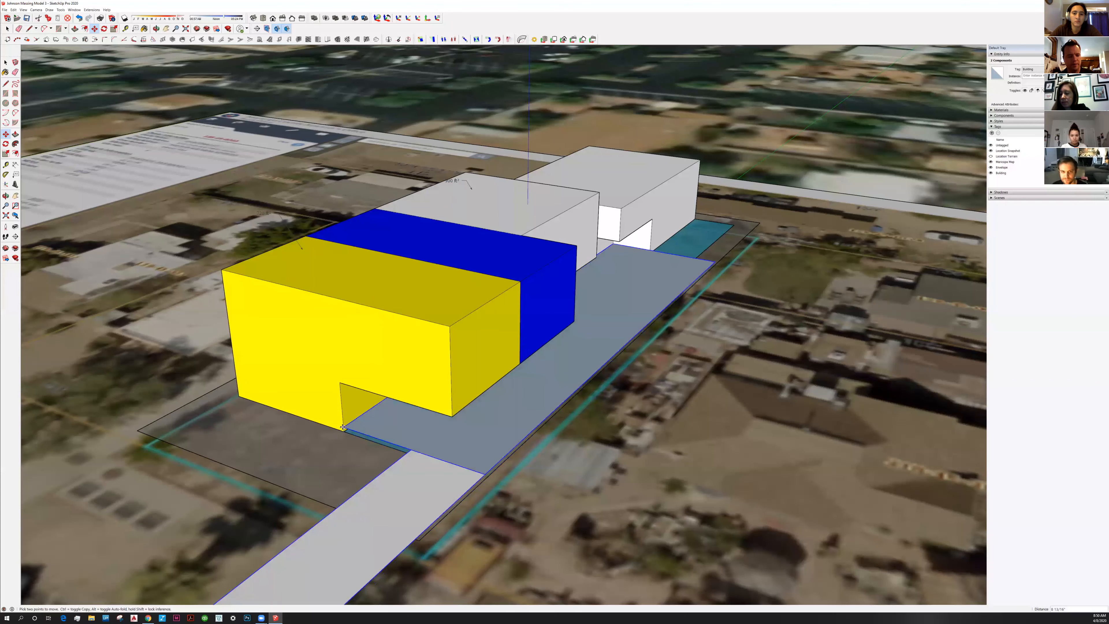
type("2")
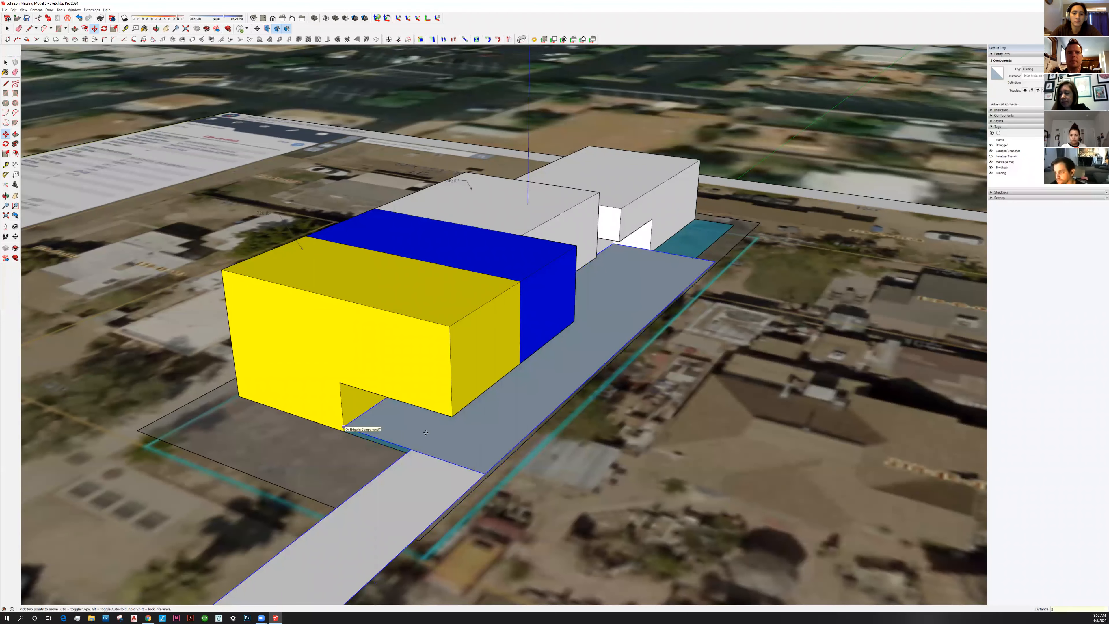
key("Return")
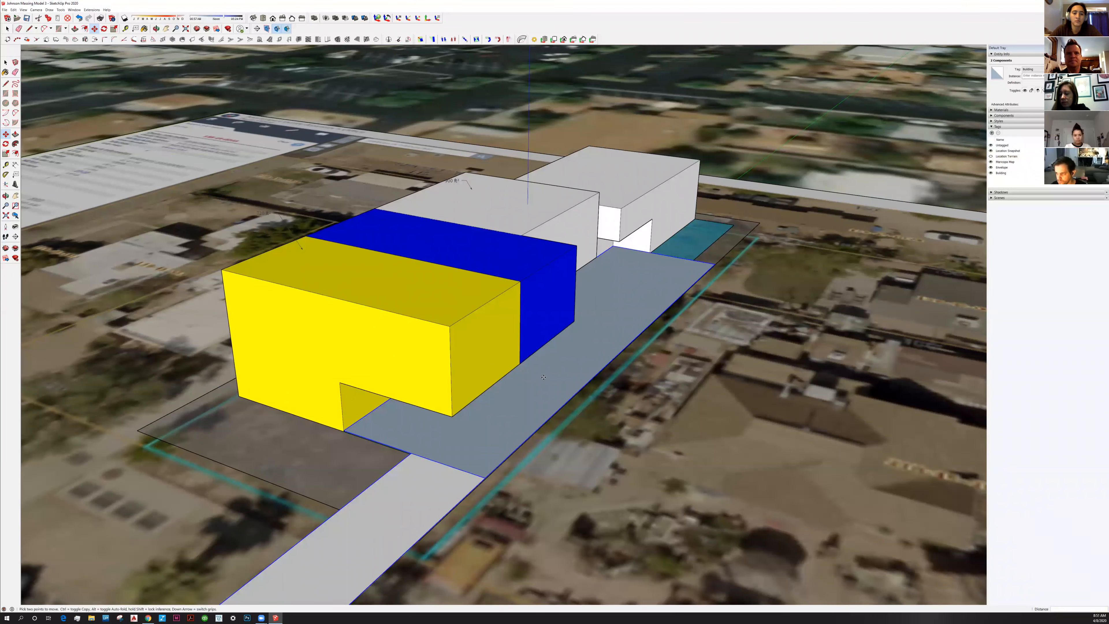
middle_click_drag(543, 377, 541, 423)
middle_click_drag(636, 342, 135, 120)
left_click(4, 63)
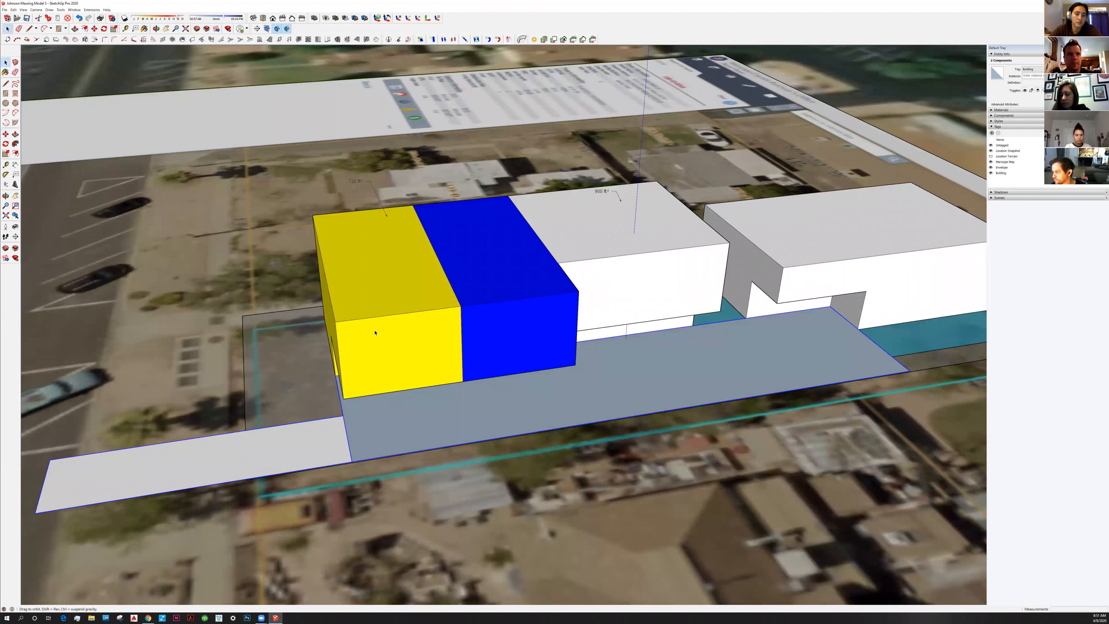
middle_click_drag(436, 389, 489, 353)
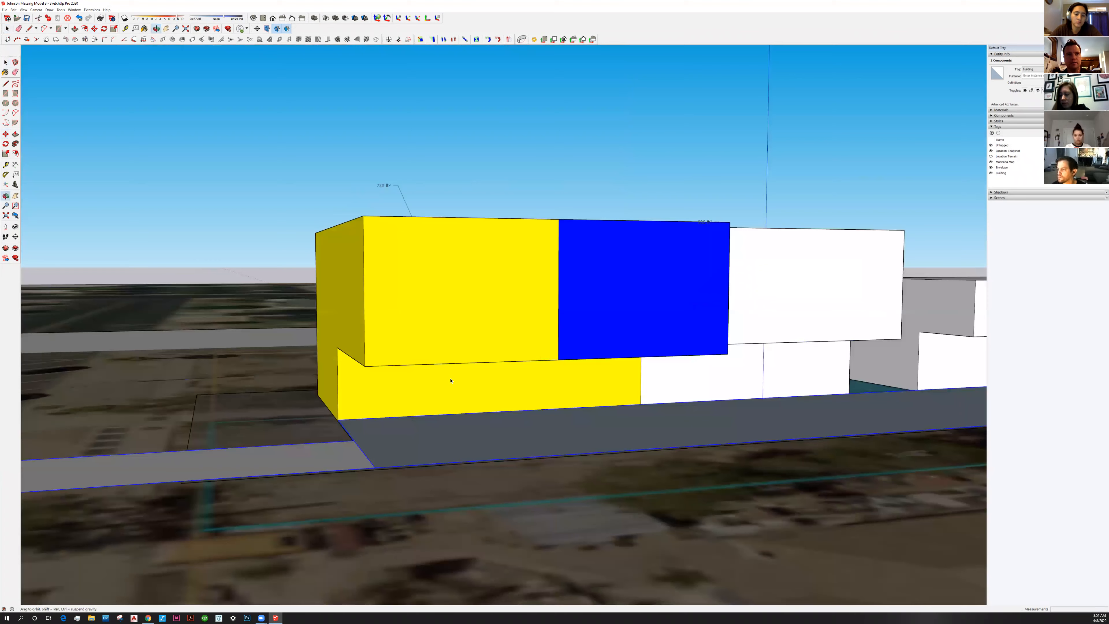
middle_click_drag(448, 378, 602, 387)
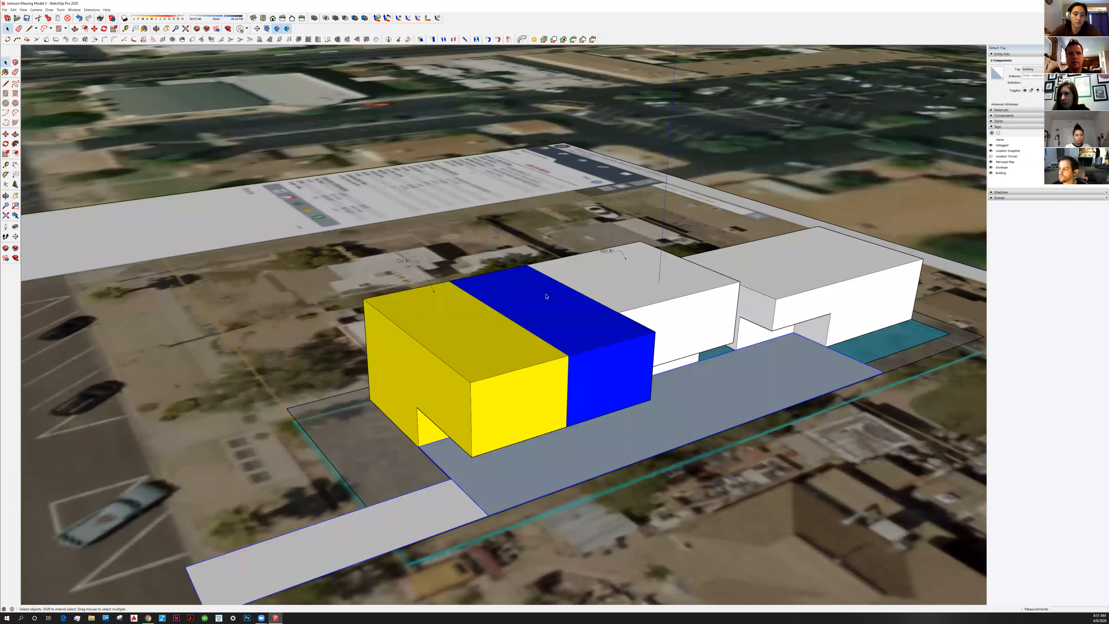
middle_click_drag(578, 350, 412, 396)
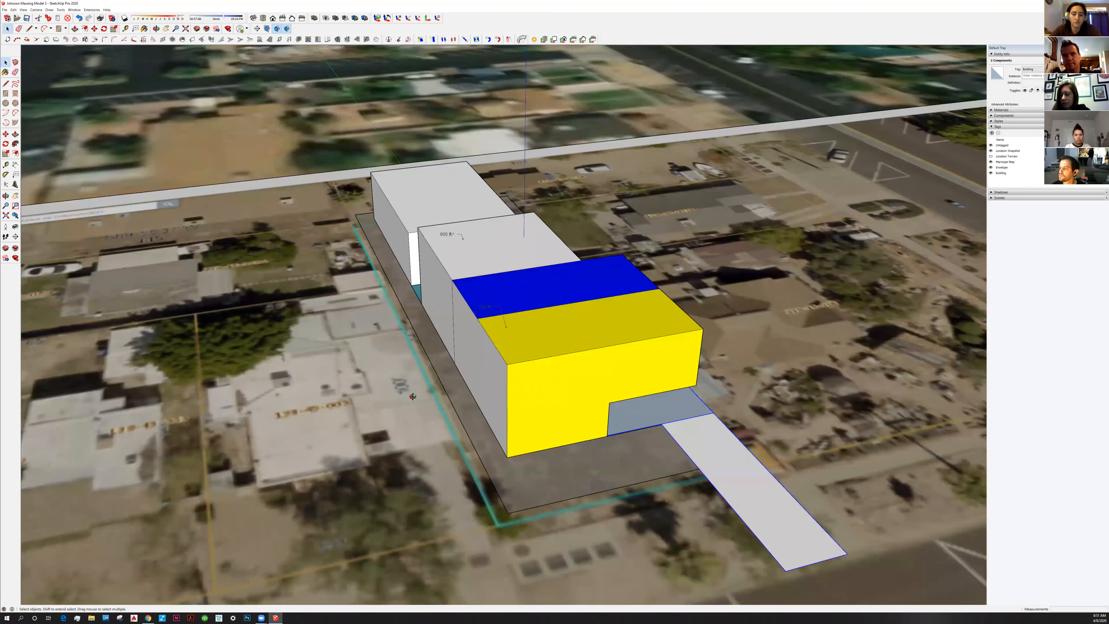
middle_click_drag(507, 406, 347, 449)
left_click(452, 384)
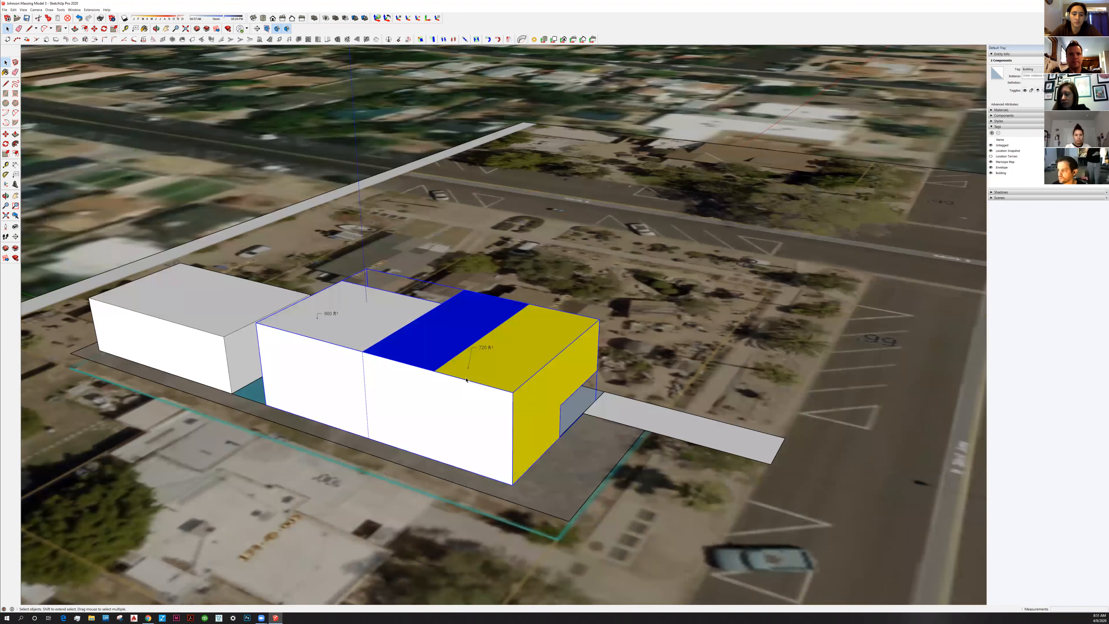
Draw a vertical edge from the blue–yellow roof boundary to the base, then select the middle and right wall sections
double_click(452, 384)
key("l")
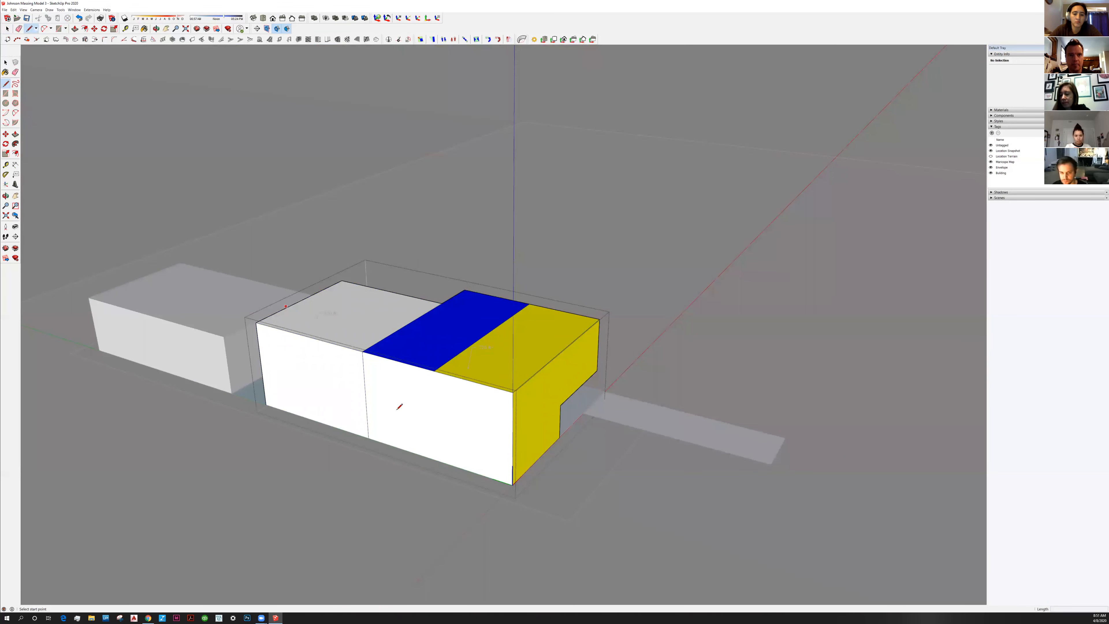
left_click(435, 371)
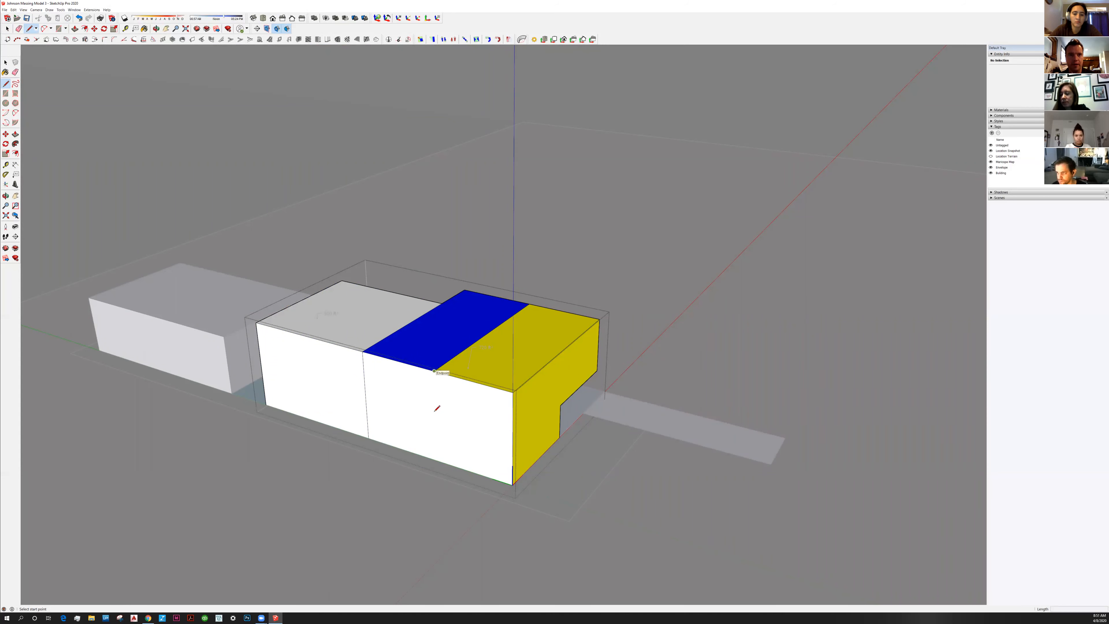
left_click(437, 460)
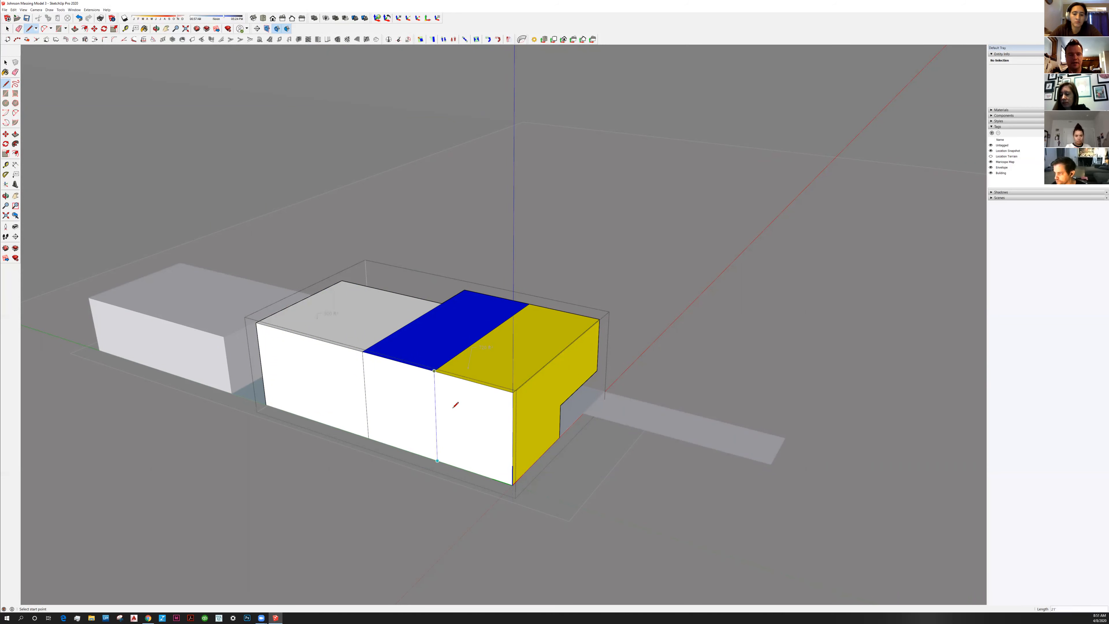
key("space")
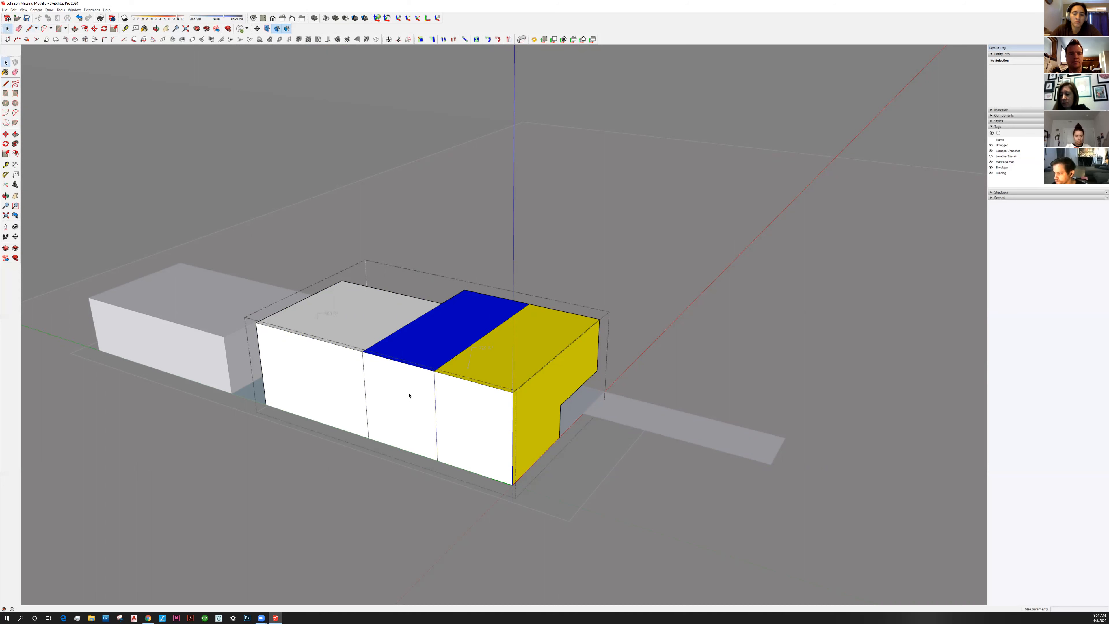
left_click(410, 396)
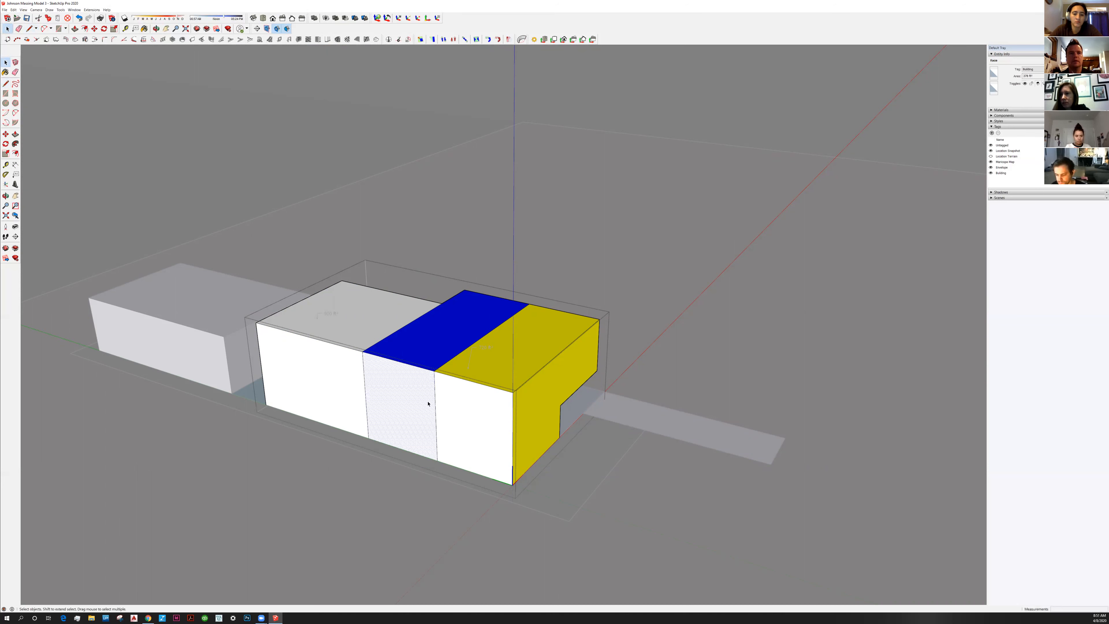
left_click(467, 402)
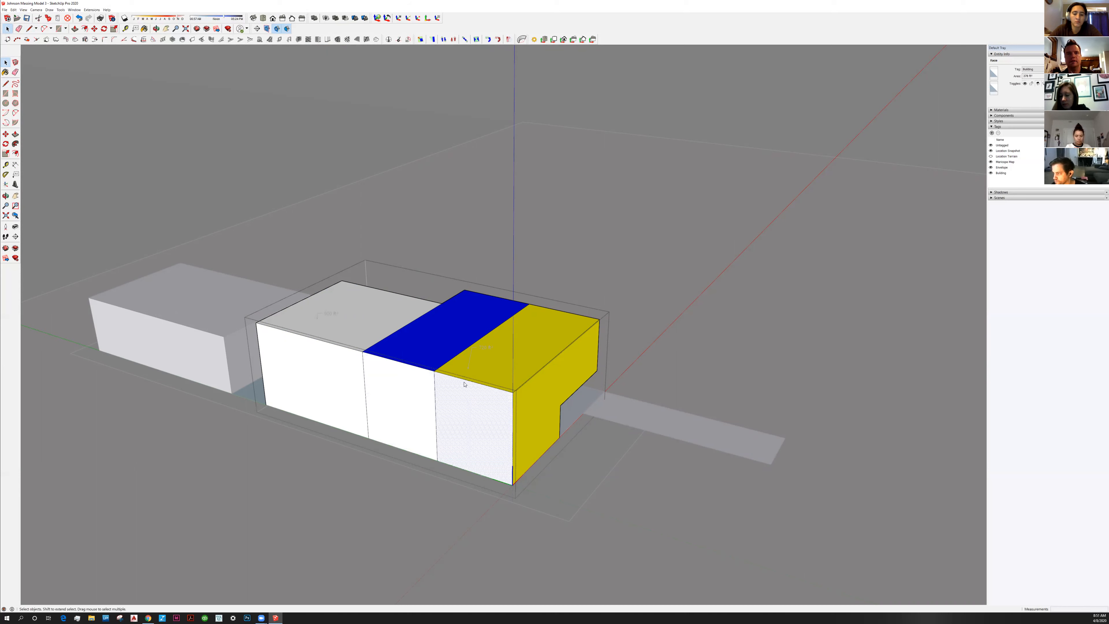
Start making a component from the selection, then cancel the Create Component dialog
key("g")
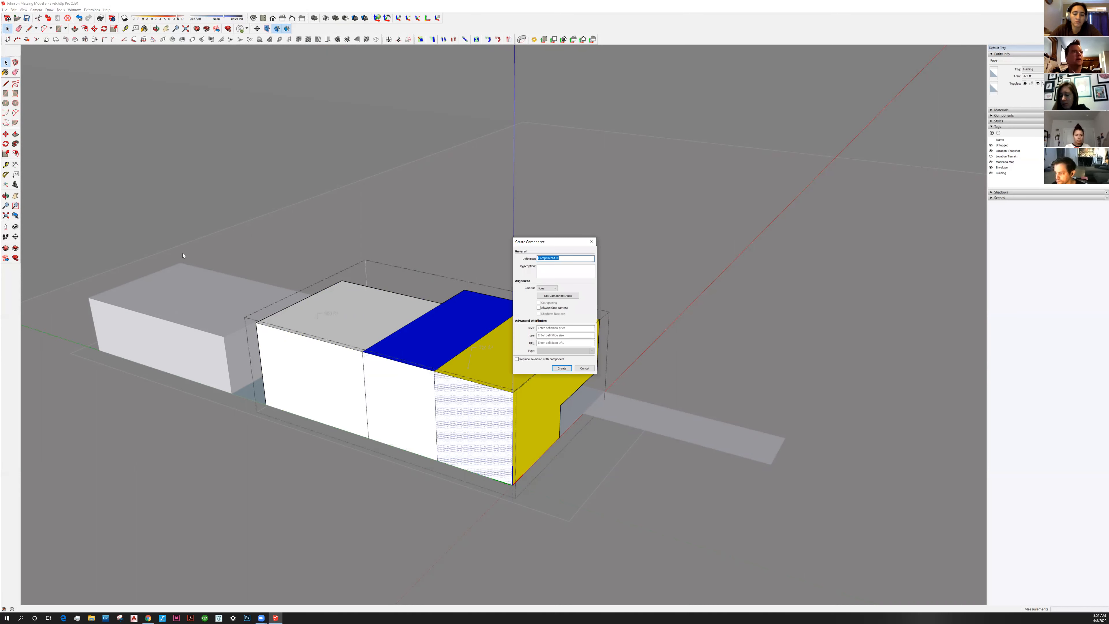
key("Escape")
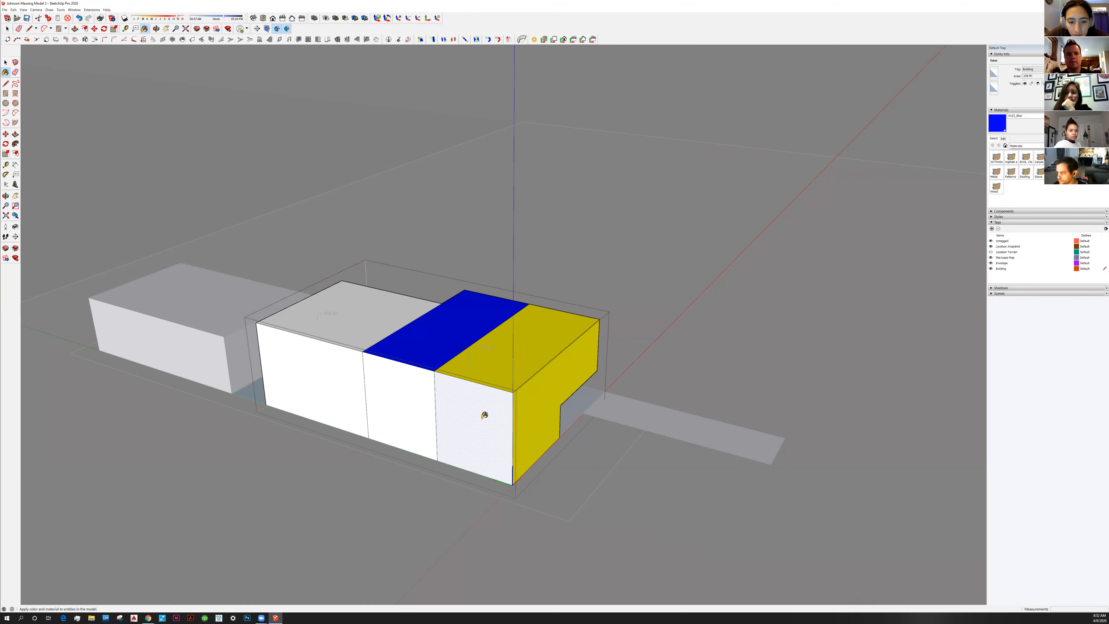
Sample the roof colours and paint the right wall section yellow and the middle section blue
middle_click_drag(492, 414, 511, 396)
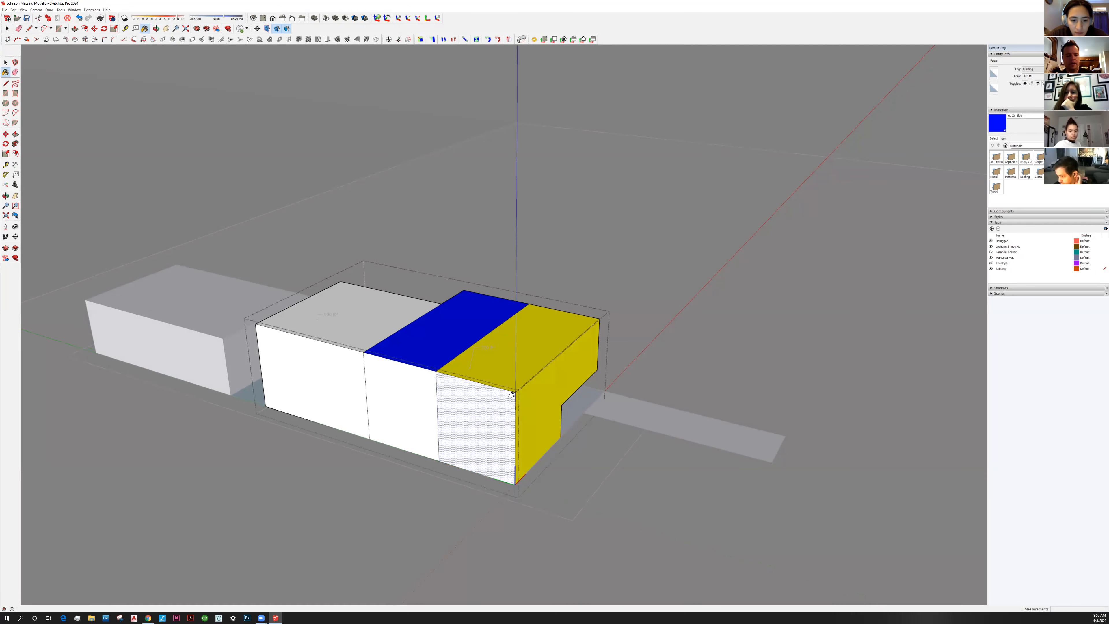
scroll(523, 386, "up", 2)
key("space")
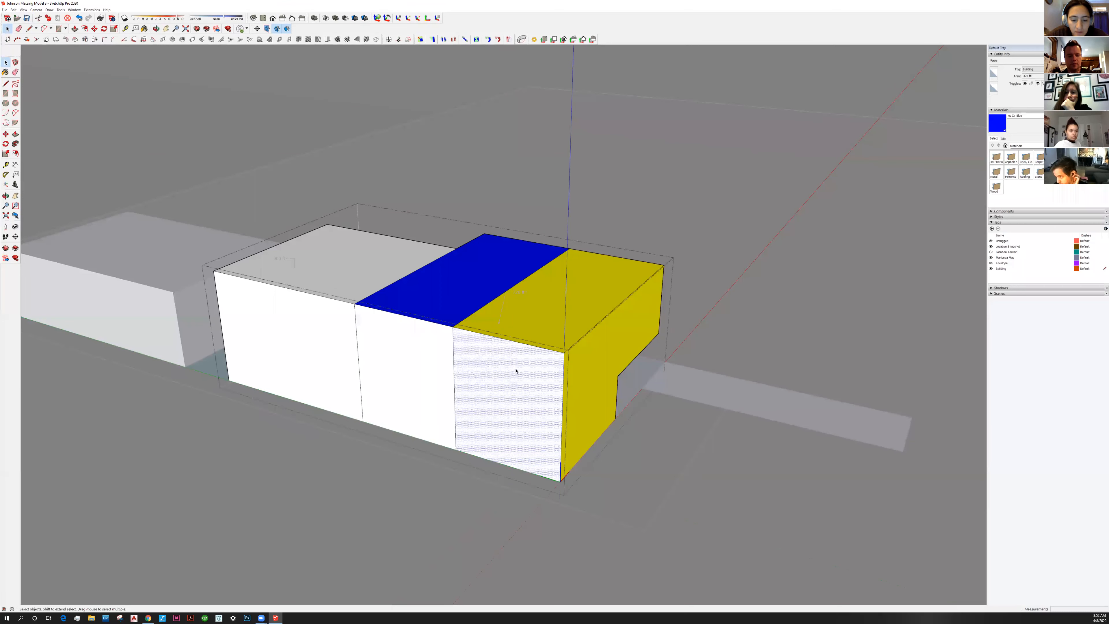
middle_click_drag(527, 338, 528, 337)
key("b")
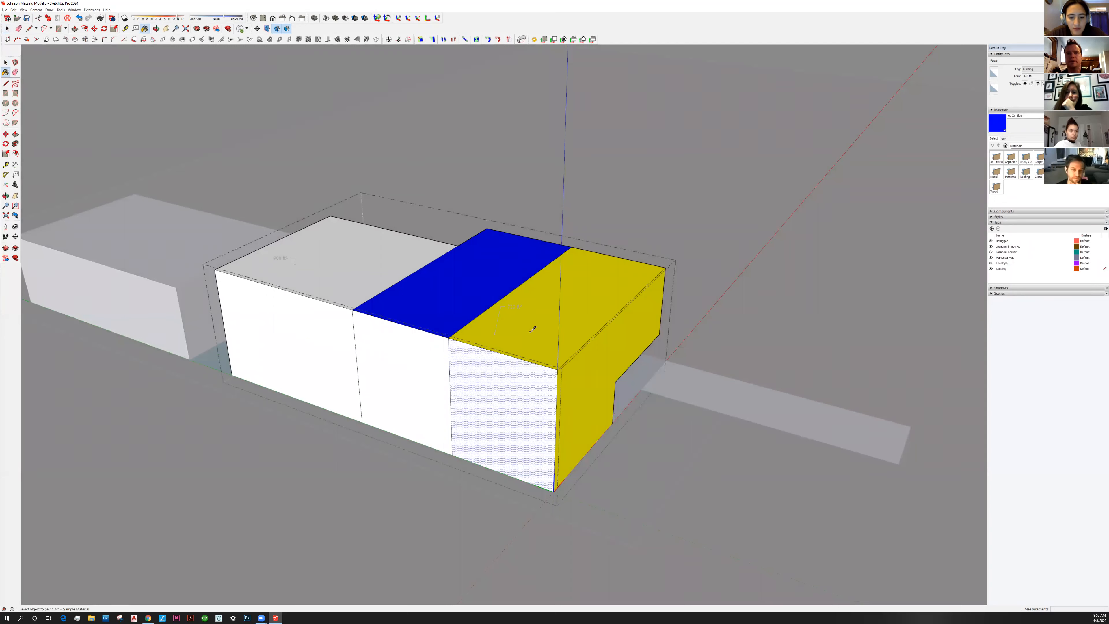
key("alt")
left_click(531, 338, "alt")
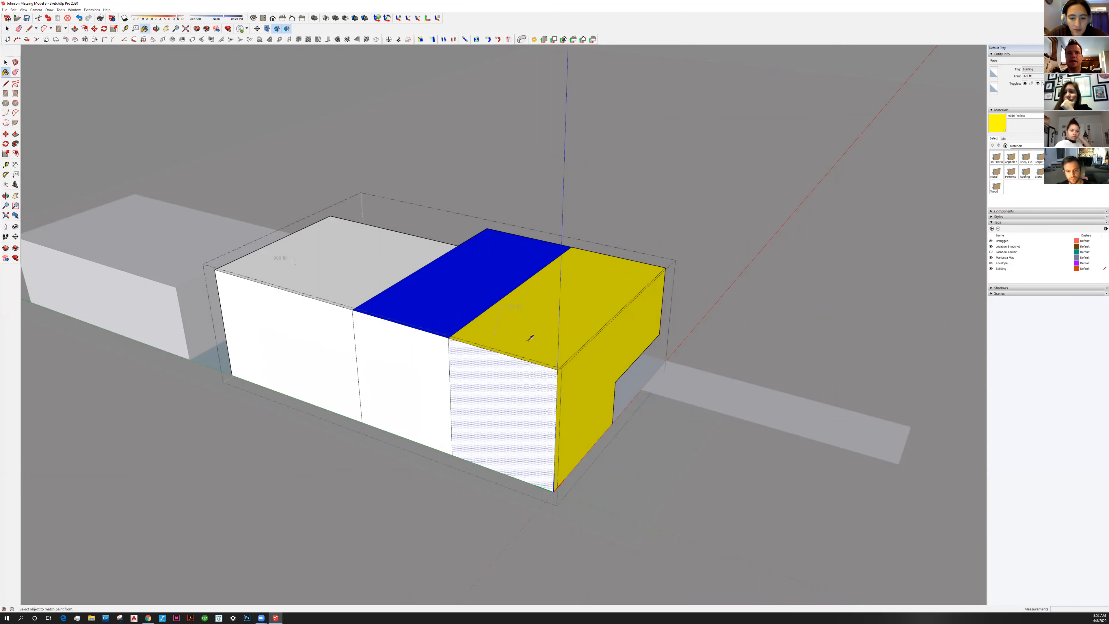
left_click(503, 380)
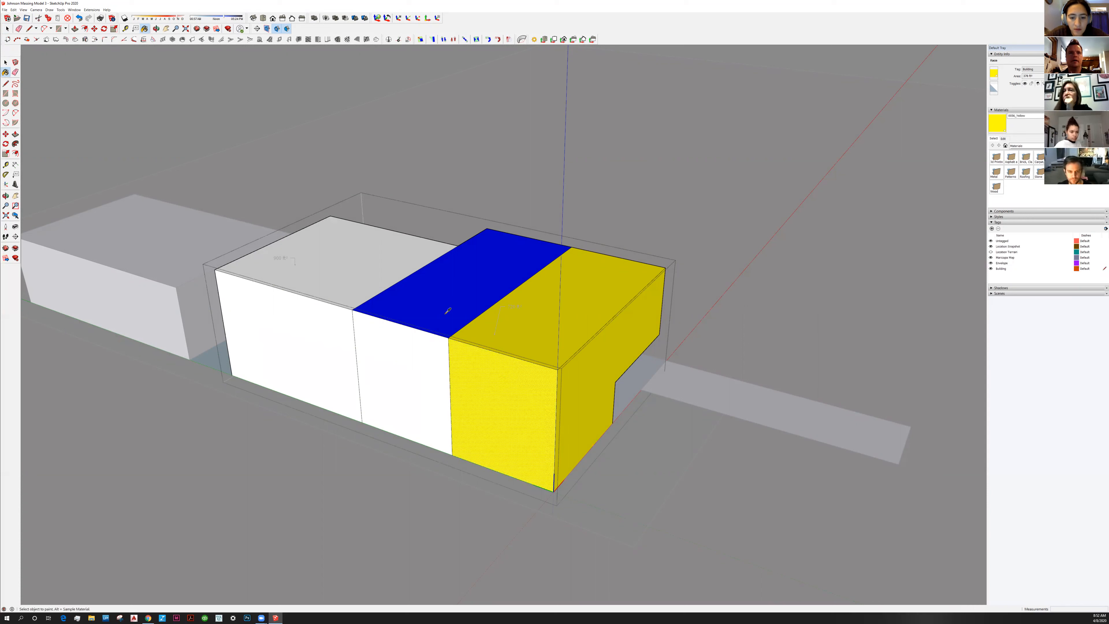
left_click(440, 307, "alt")
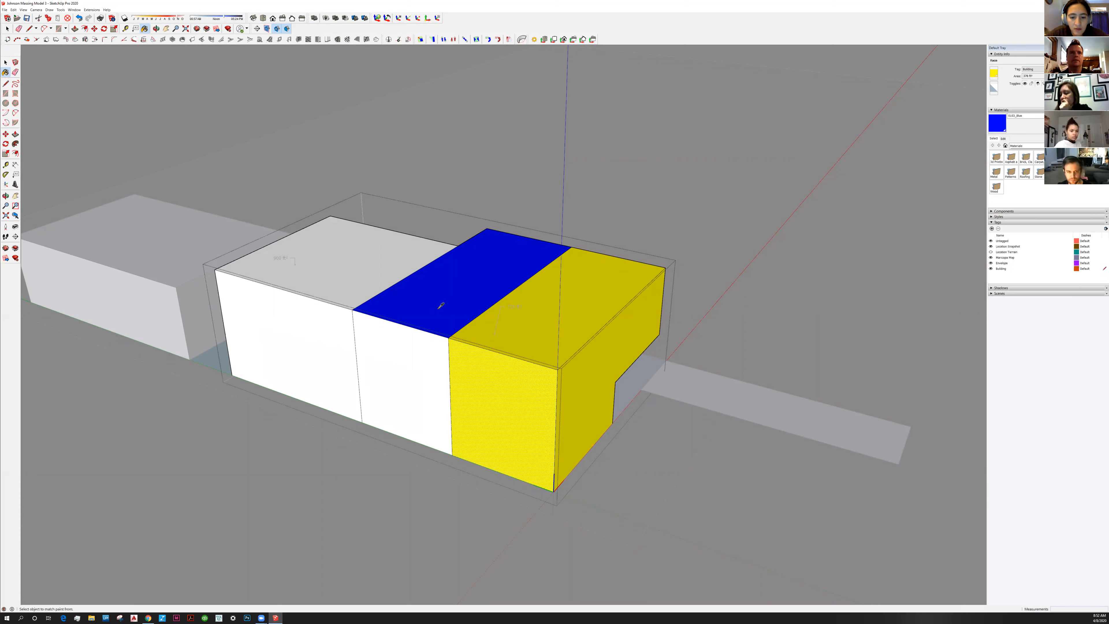
left_click(411, 349)
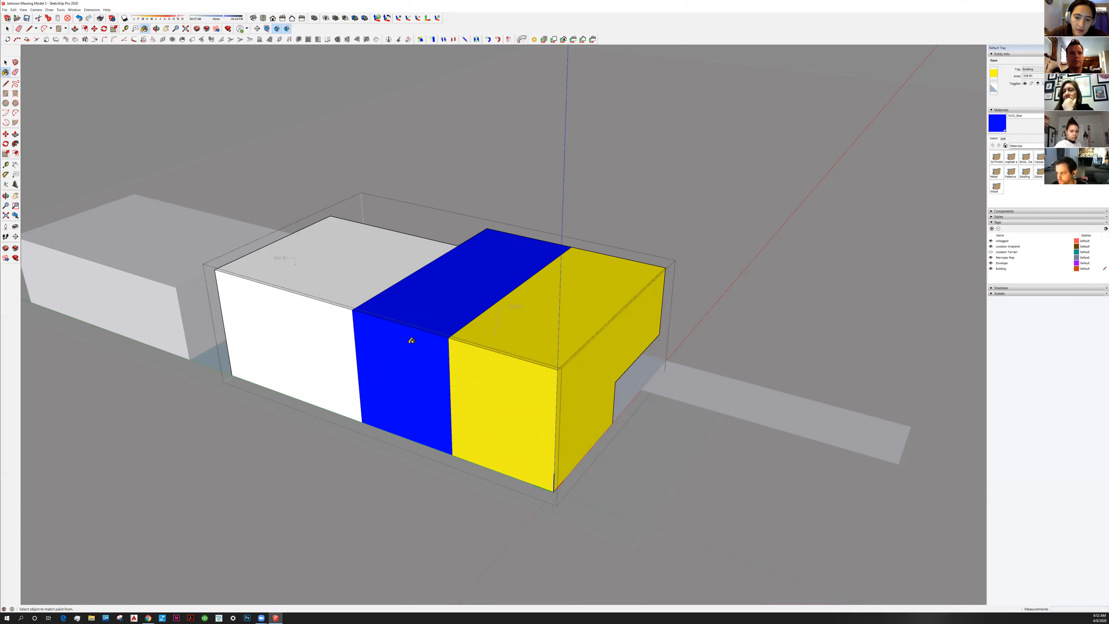
left_click(991, 110)
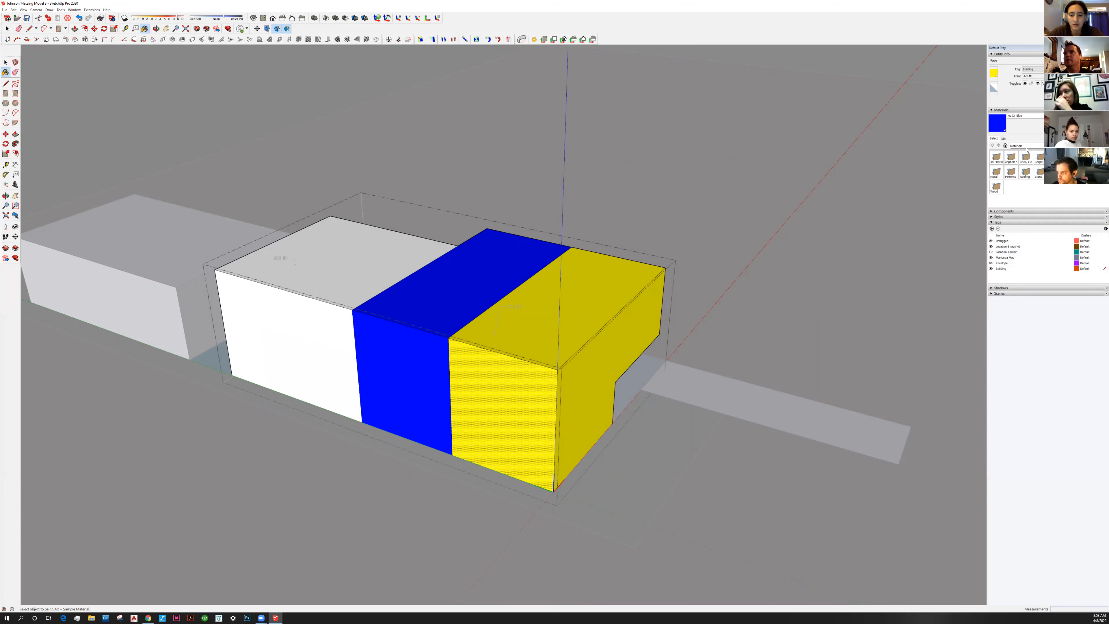
Switch the Materials tray to the Colors-Named collection
left_click(1026, 146)
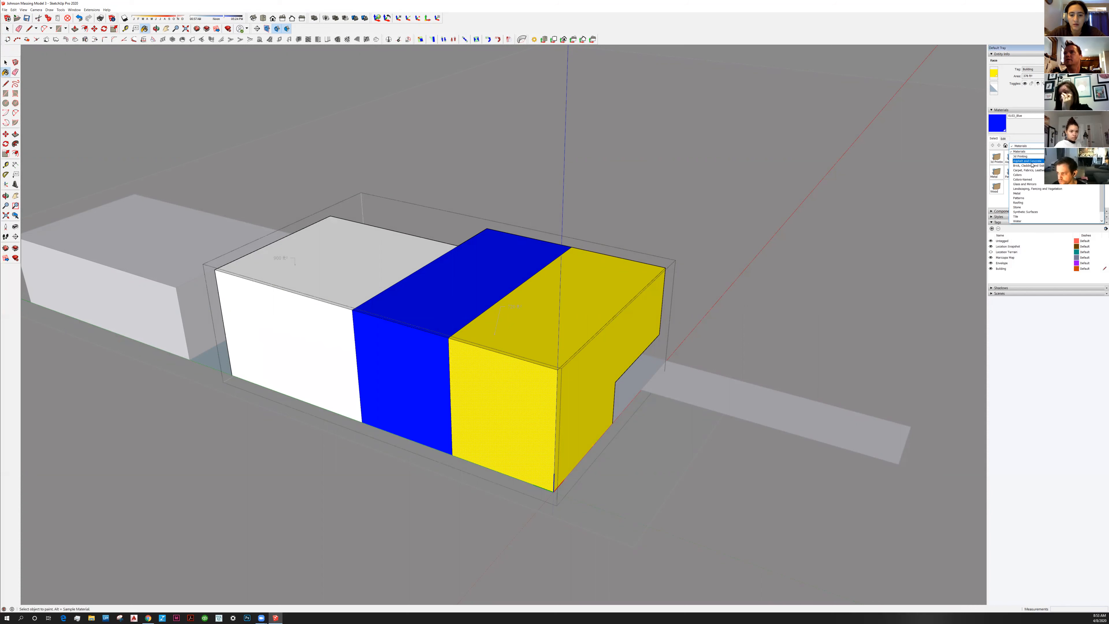
left_click(1039, 180)
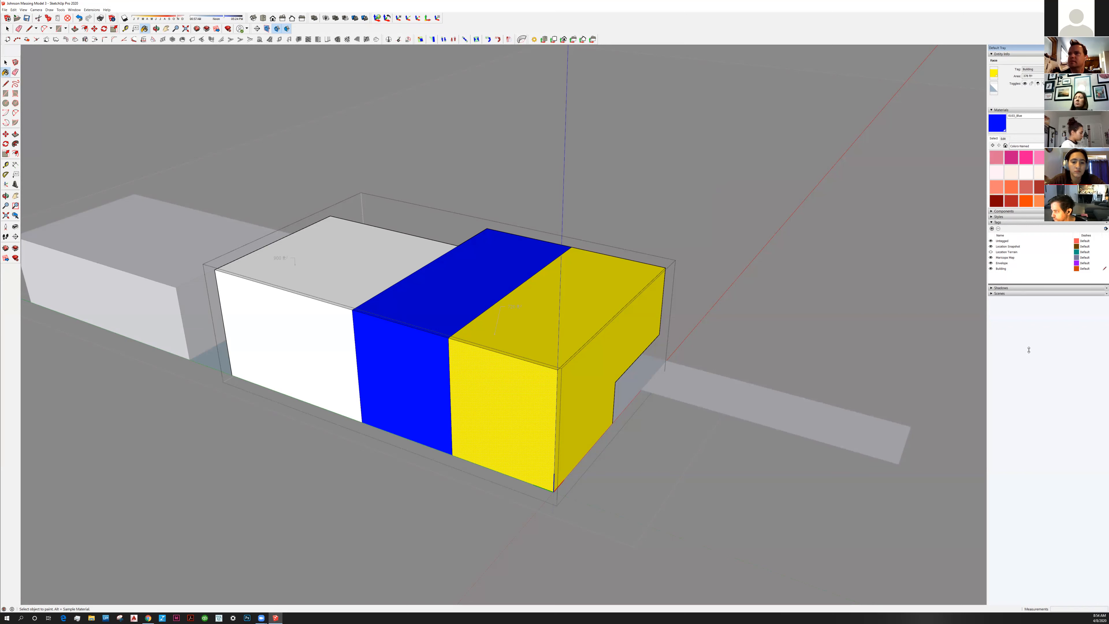
Enlarge the Tags panel and sort its tags alphabetically by the Name column
left_click_drag(1029, 284, 1029, 351)
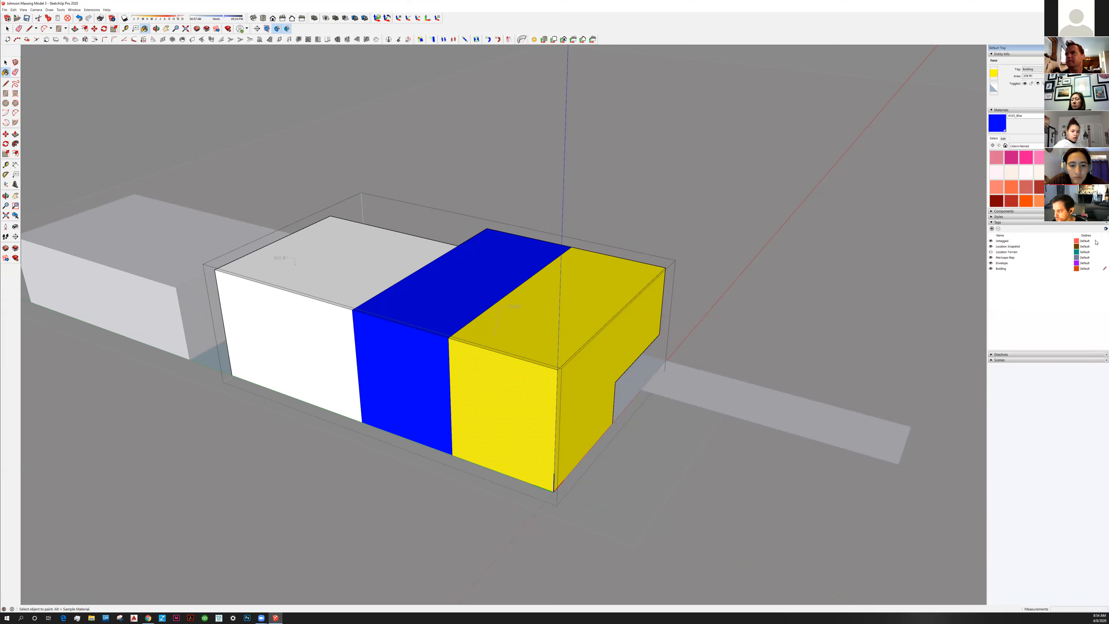
left_click(1101, 231)
left_click(1020, 293)
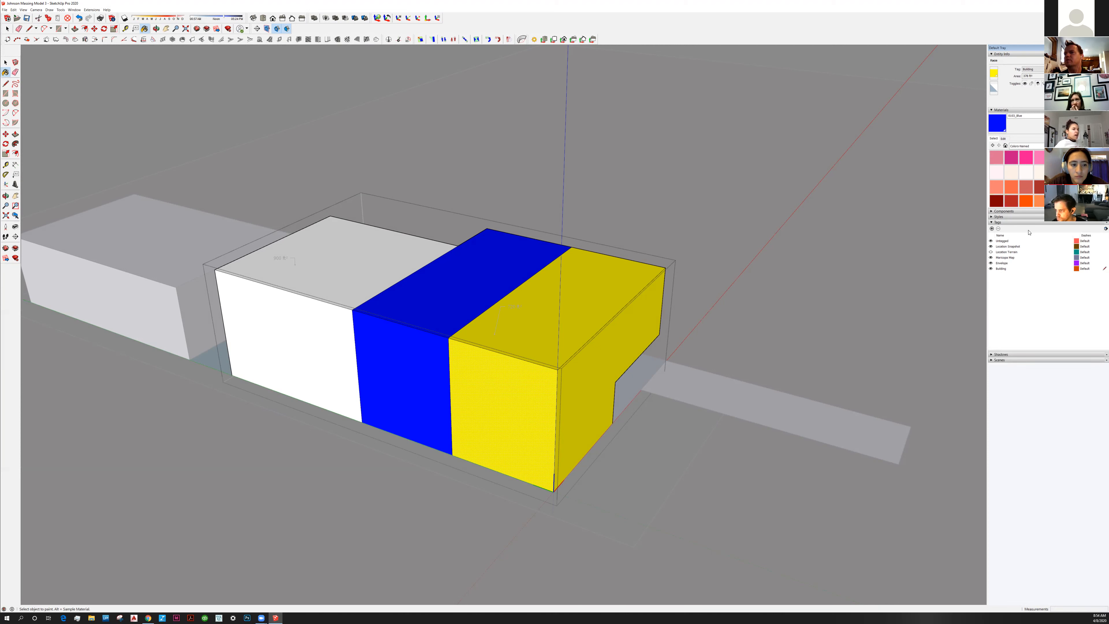
left_click(1009, 236)
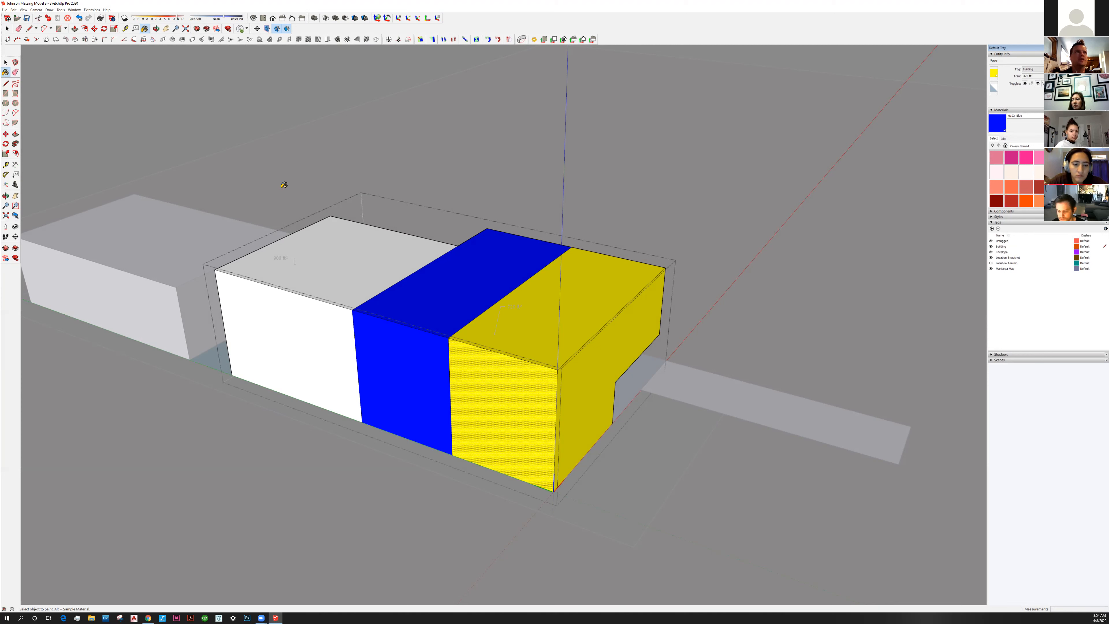
left_click(5, 63)
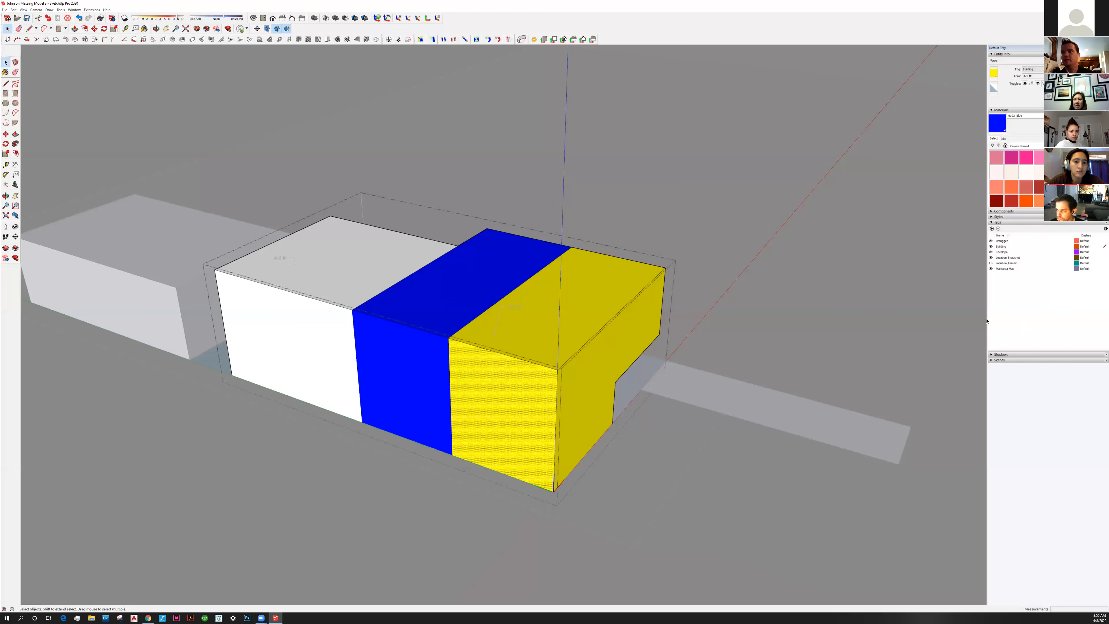
Exit the massing group so the whole model and aerial site photo display again
middle_click_drag(699, 301, 723, 294)
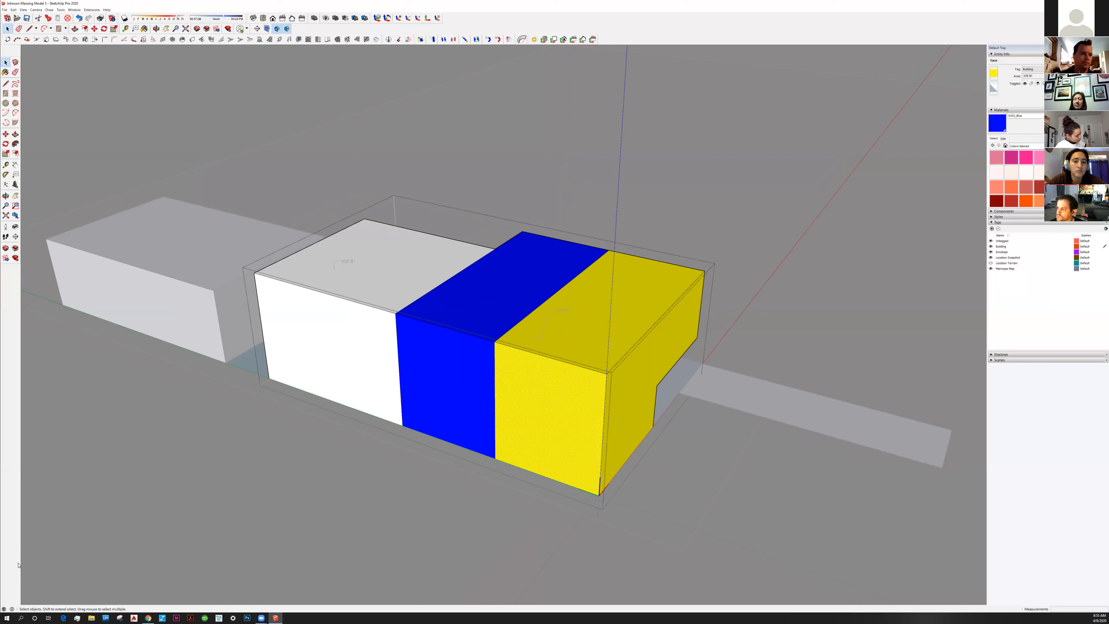
left_click(276, 618)
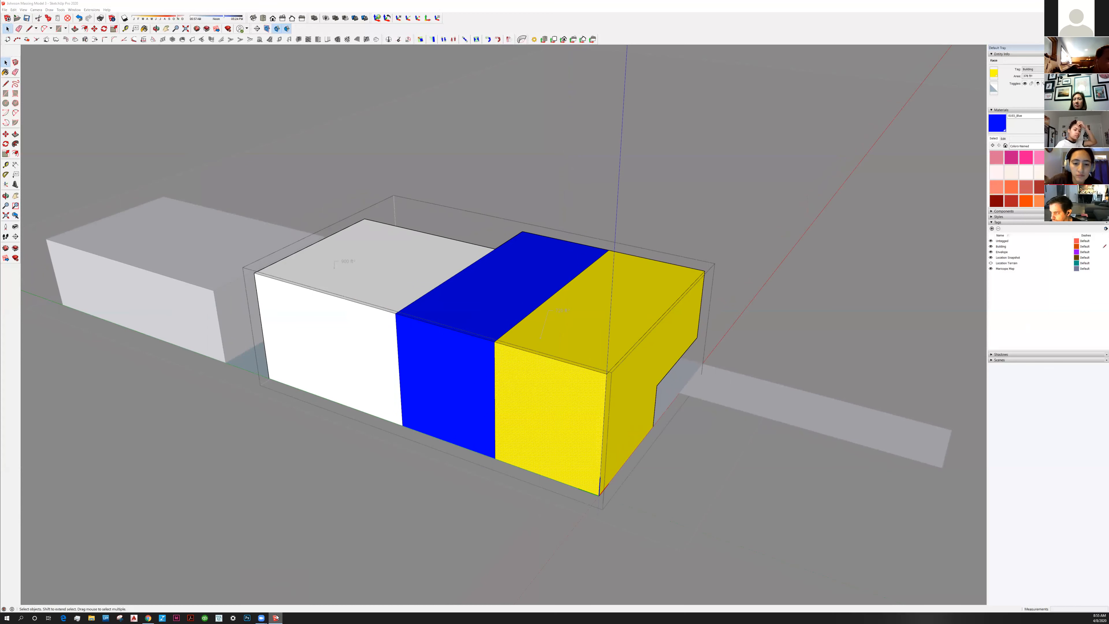
right_click(276, 618)
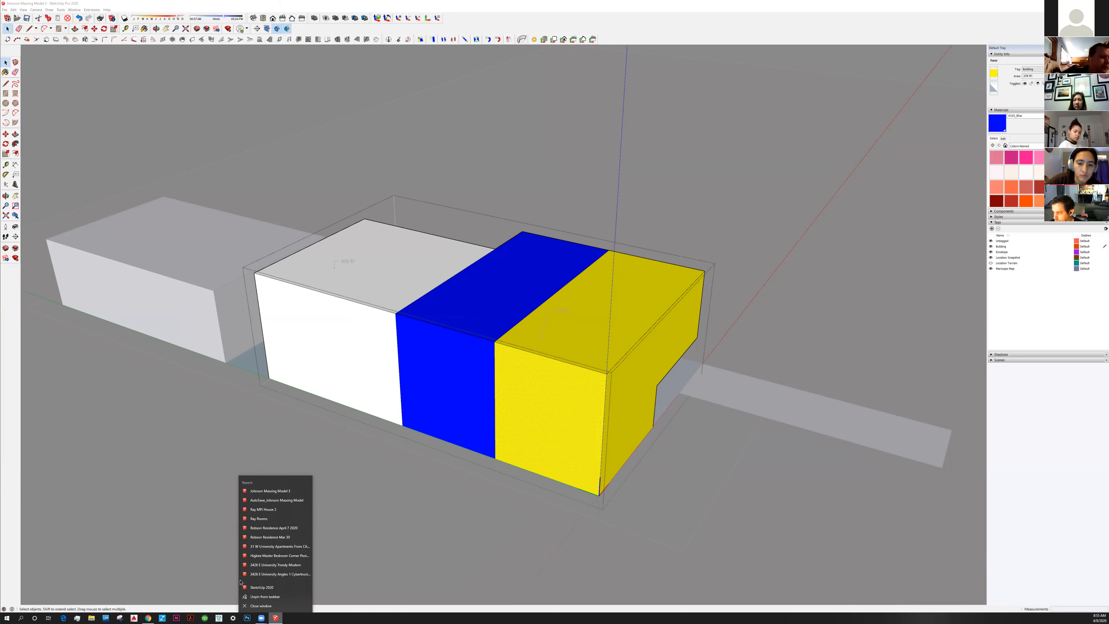
left_click(270, 617)
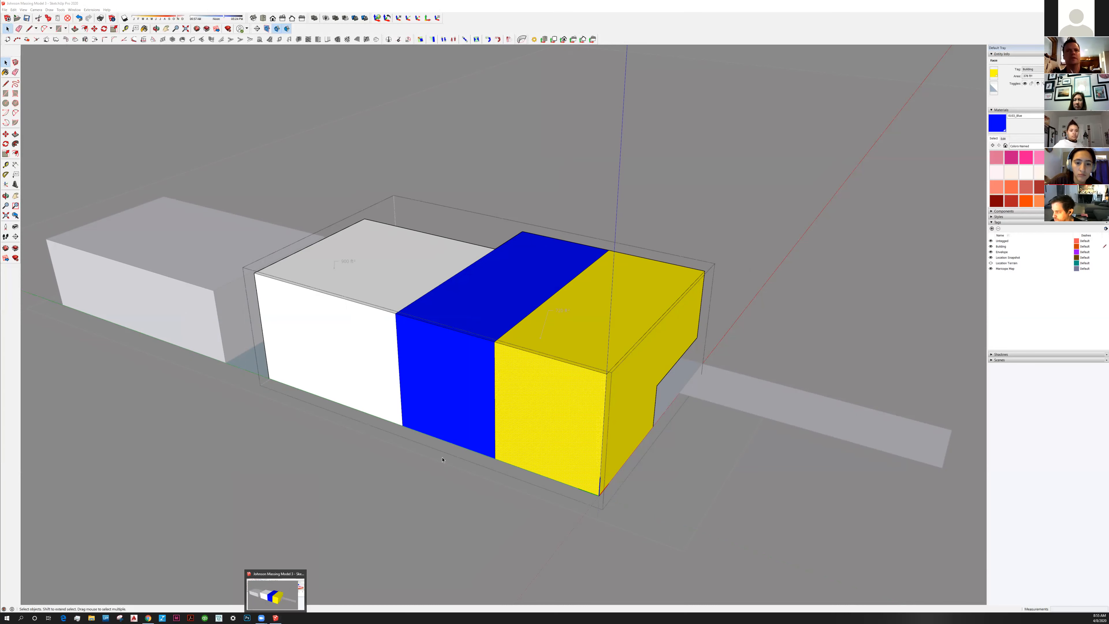
left_click(583, 174)
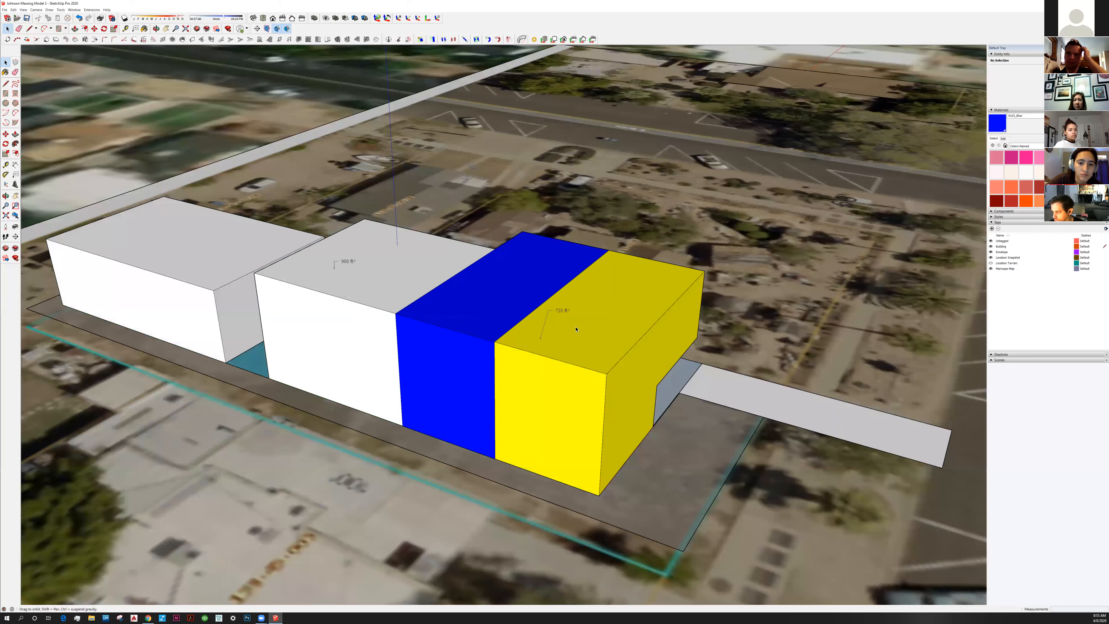
Select the massing component and pick the white block's top face inside it
middle_click_drag(575, 326, 444, 313)
left_click(442, 312)
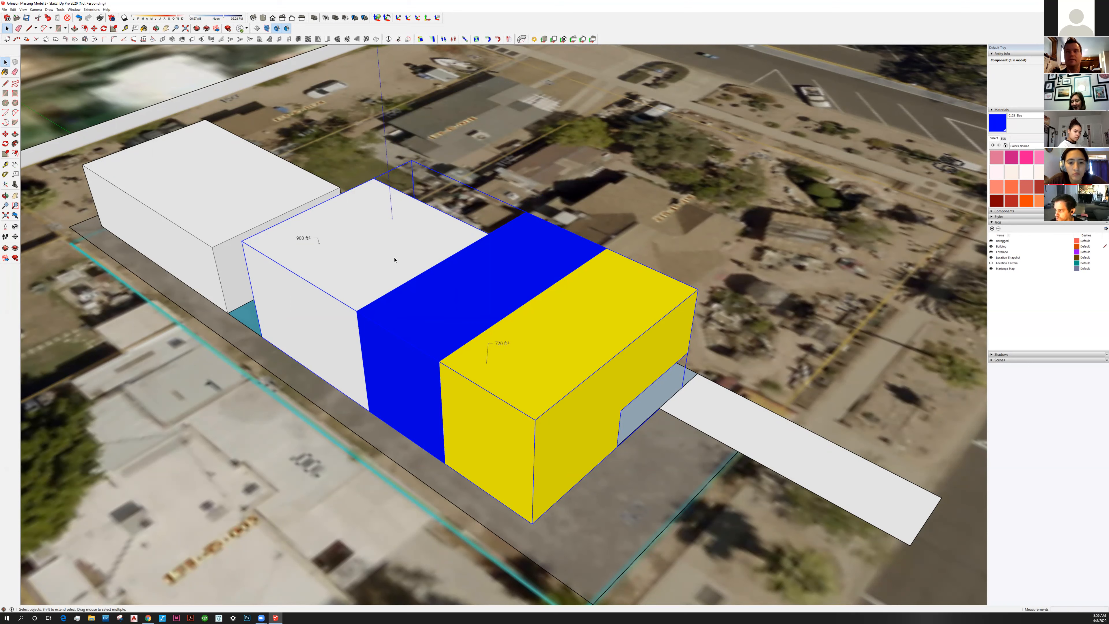
left_click(377, 269)
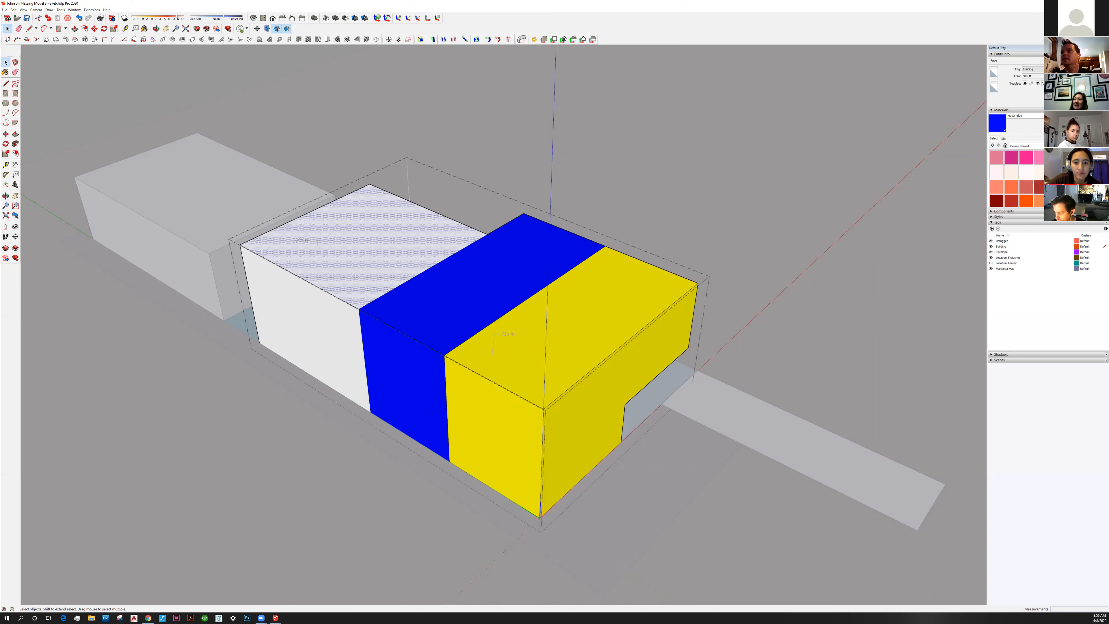
Paint the white block's top, sides, front and notch faces with 0020_Red
left_click(1071, 187)
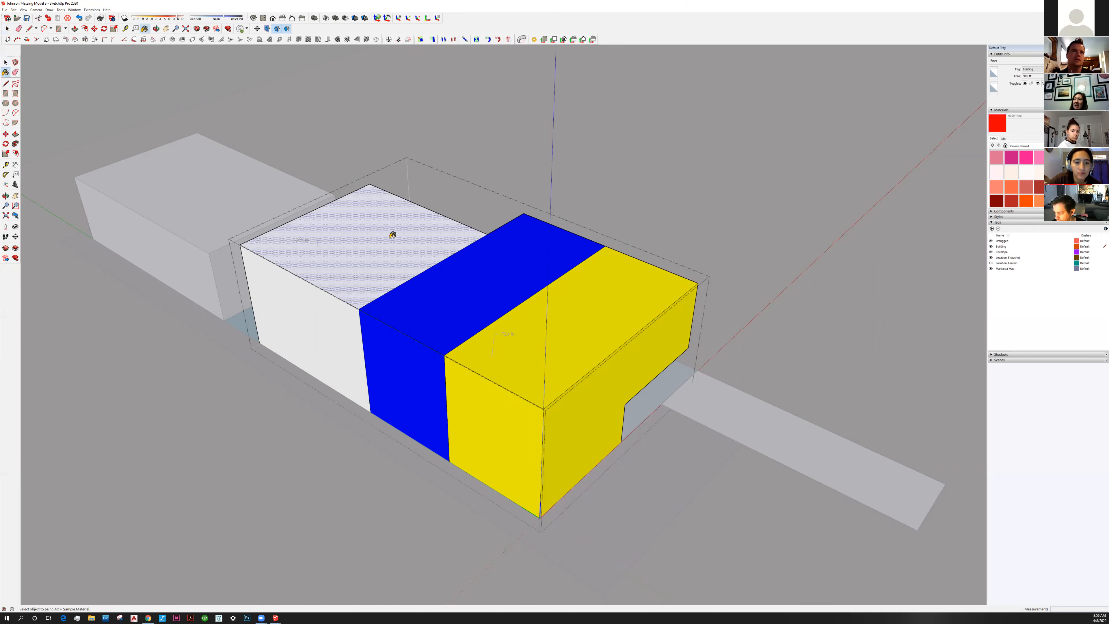
left_click(302, 236)
left_click(279, 350)
mouse_move(278, 350)
middle_mouse_down()
mouse_move(574, 418)
mouse_move(599, 448)
middle_mouse_up()
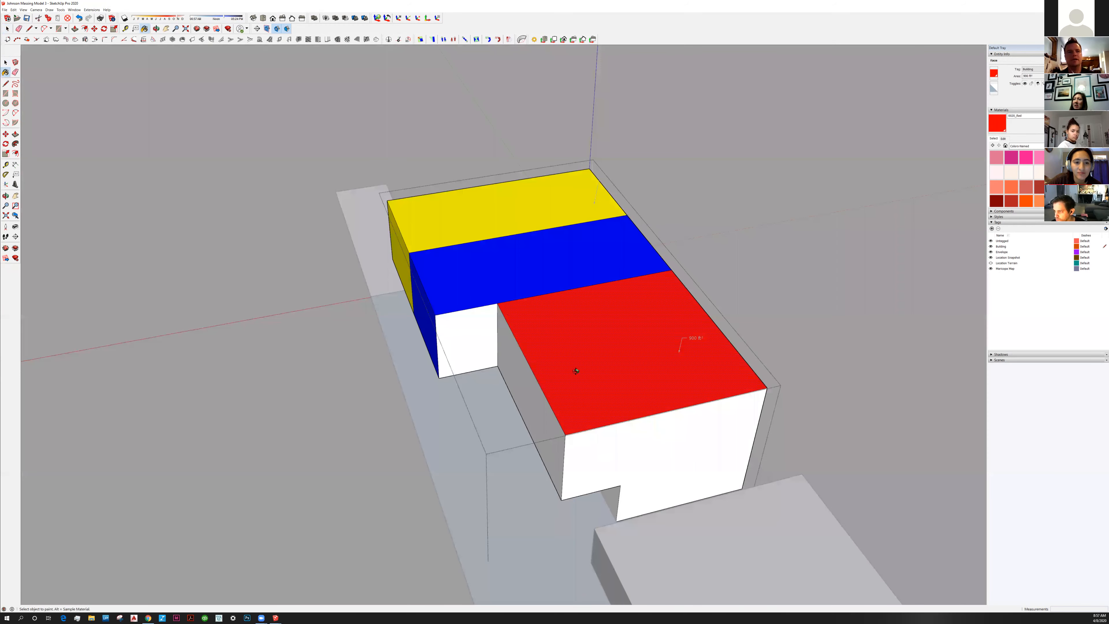
middle_click_drag(576, 371, 451, 343, "shift")
left_click(476, 419)
left_click(408, 349)
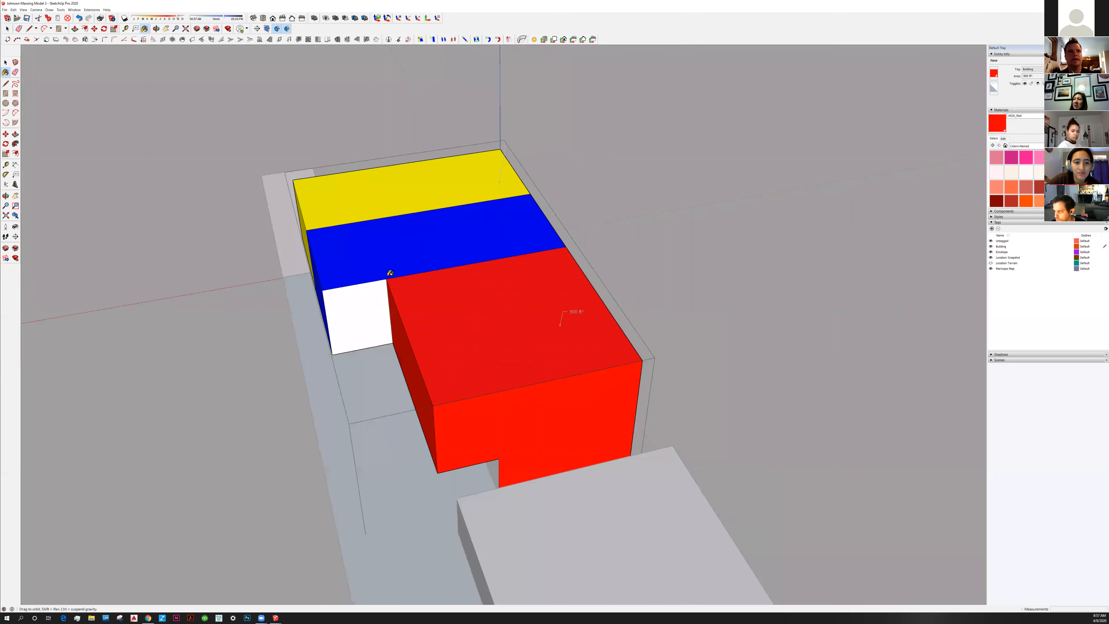
middle_click_drag(599, 415, 650, 385)
left_click(597, 416)
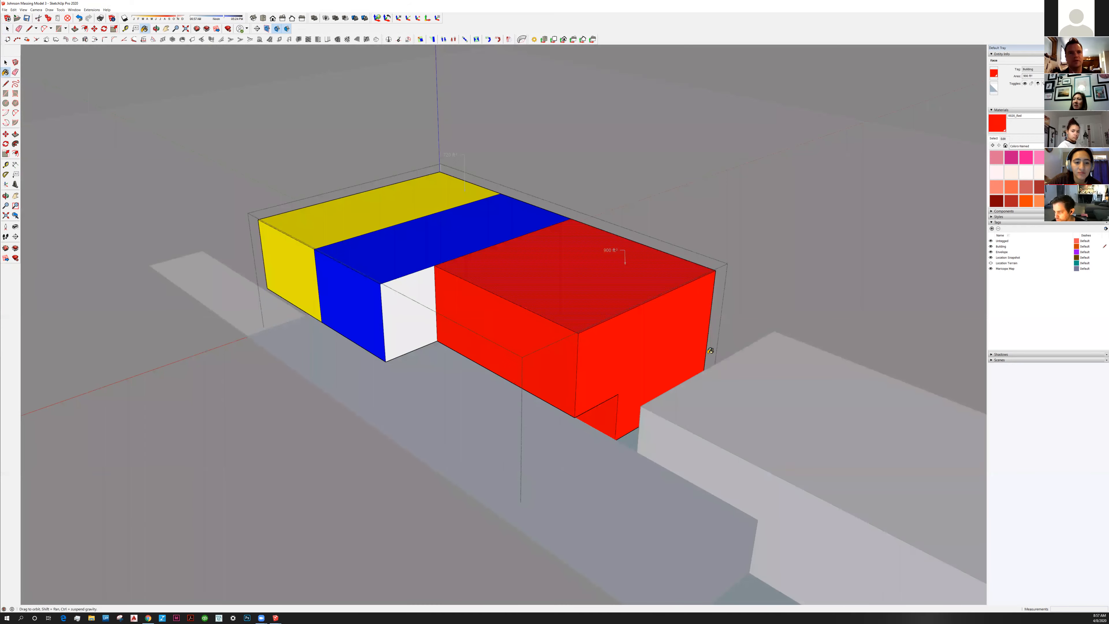
Sample the blue material and paint the grey face between the blue and red blocks
middle_click_drag(488, 312, 476, 304)
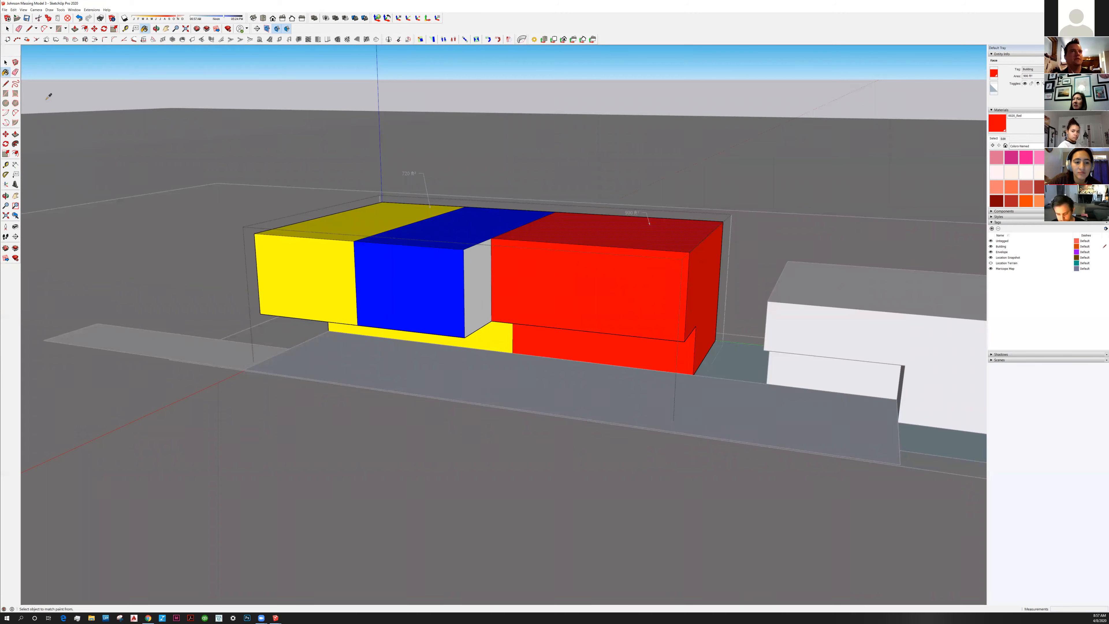
left_click(472, 248, "alt")
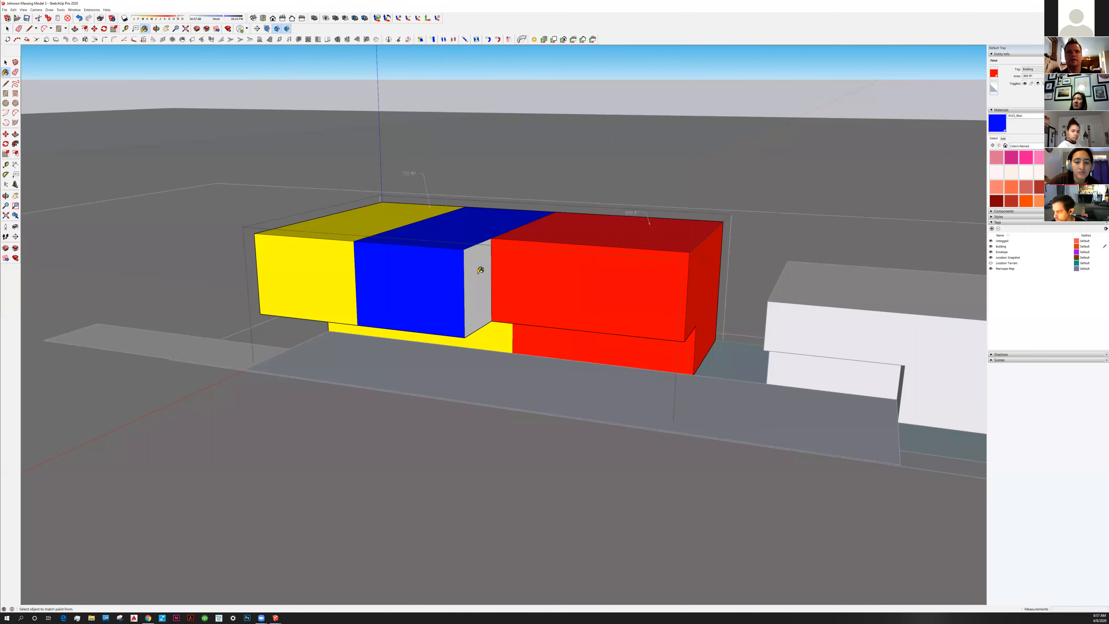
left_click(478, 288)
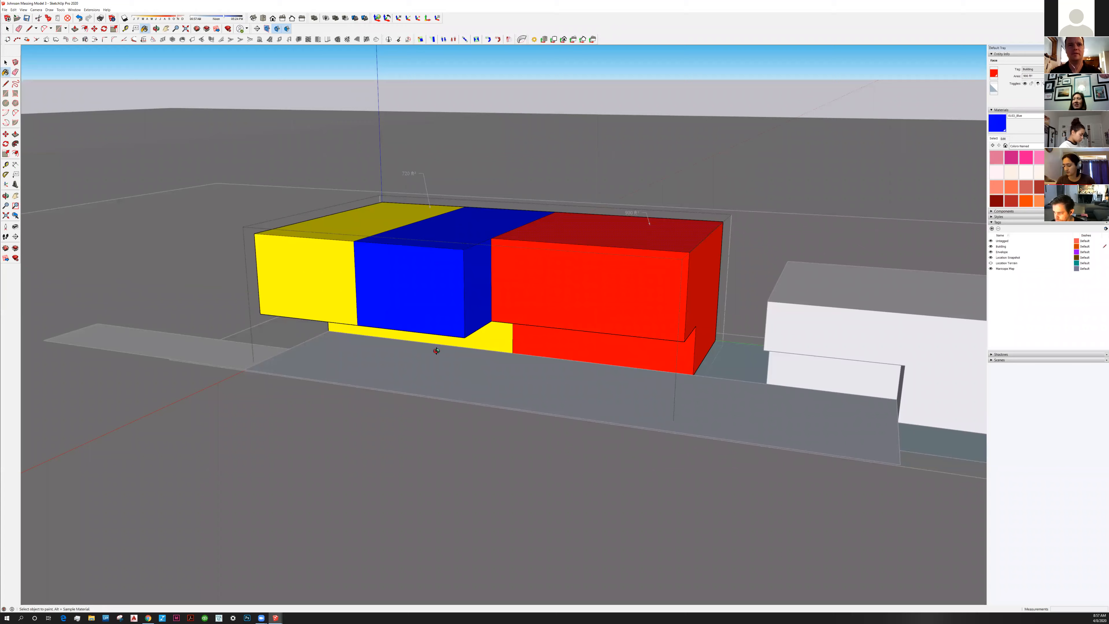
Draw a 19 ft dividing edge and a vertical line on the lower yellow tier
middle_click_drag(473, 371, 451, 428)
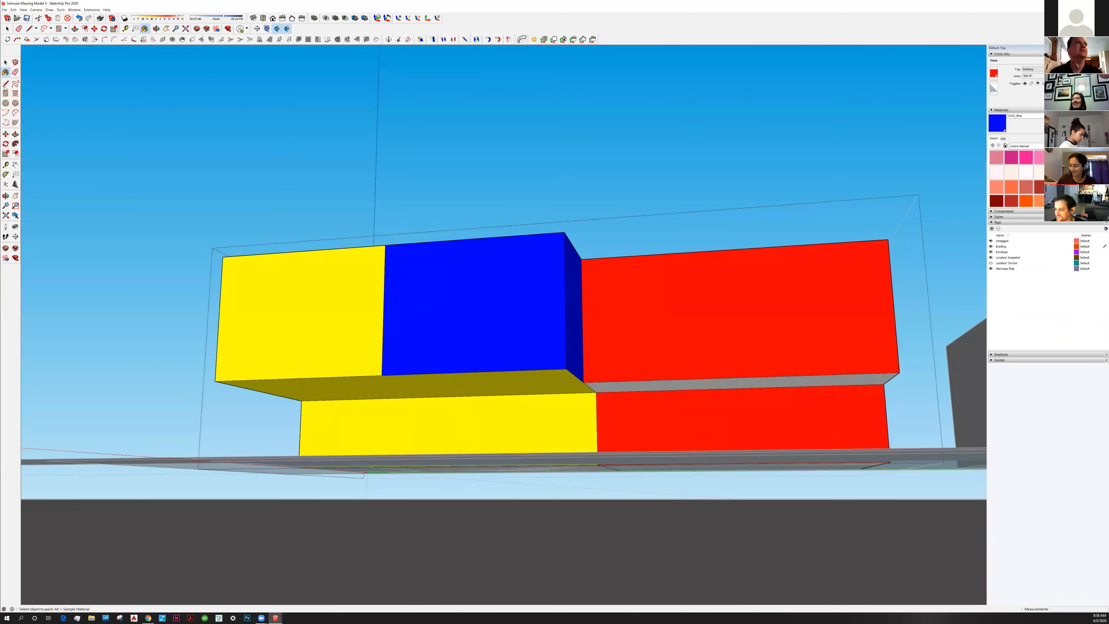
middle_click_drag(452, 372, 386, 361)
key("l")
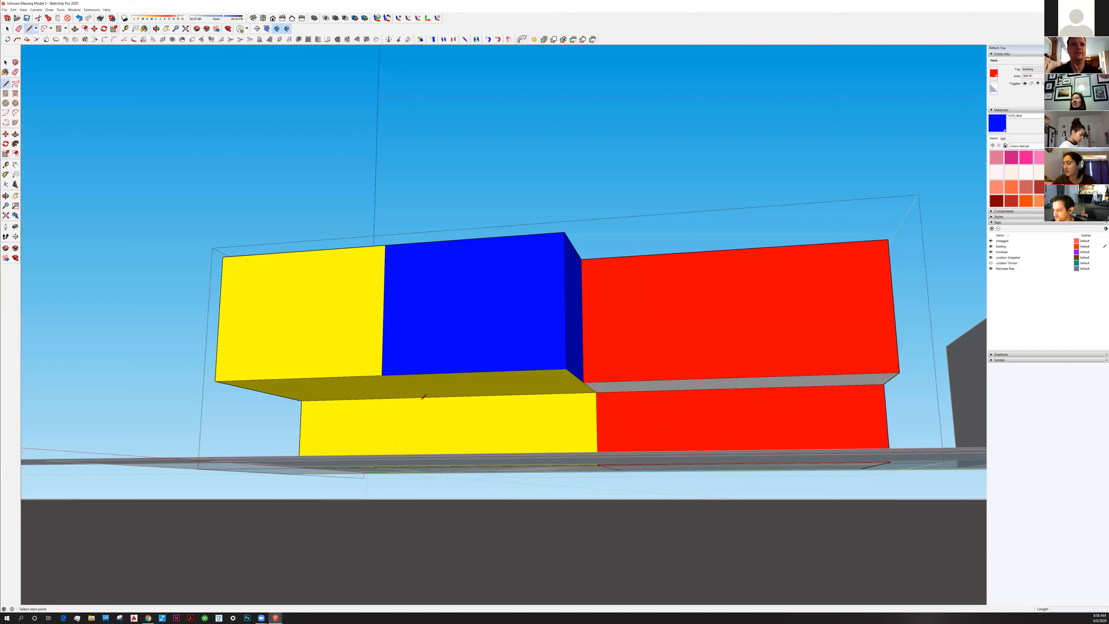
left_click(382, 375)
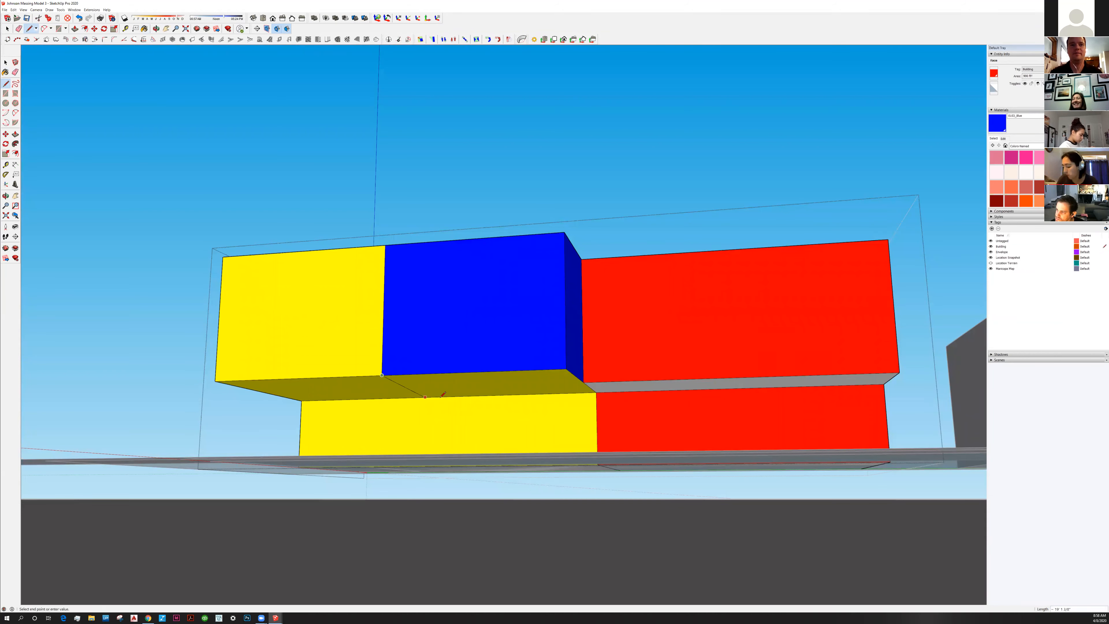
type("19")
key("Return")
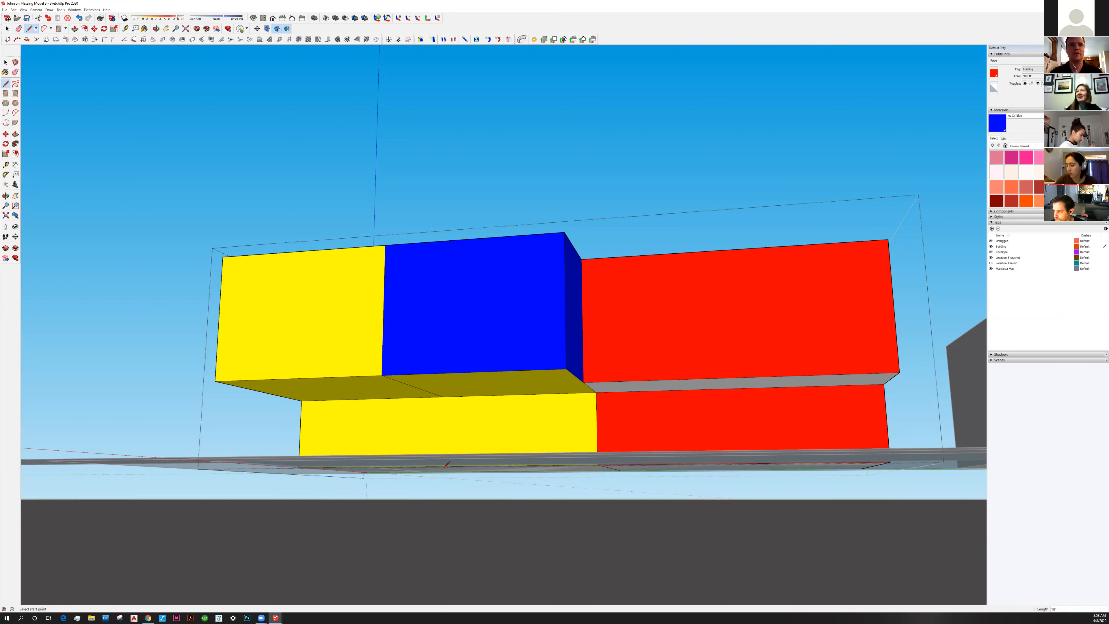
middle_click_drag(445, 467, 445, 478)
left_click(443, 469)
key("Escape")
left_click(443, 401)
left_click(443, 468)
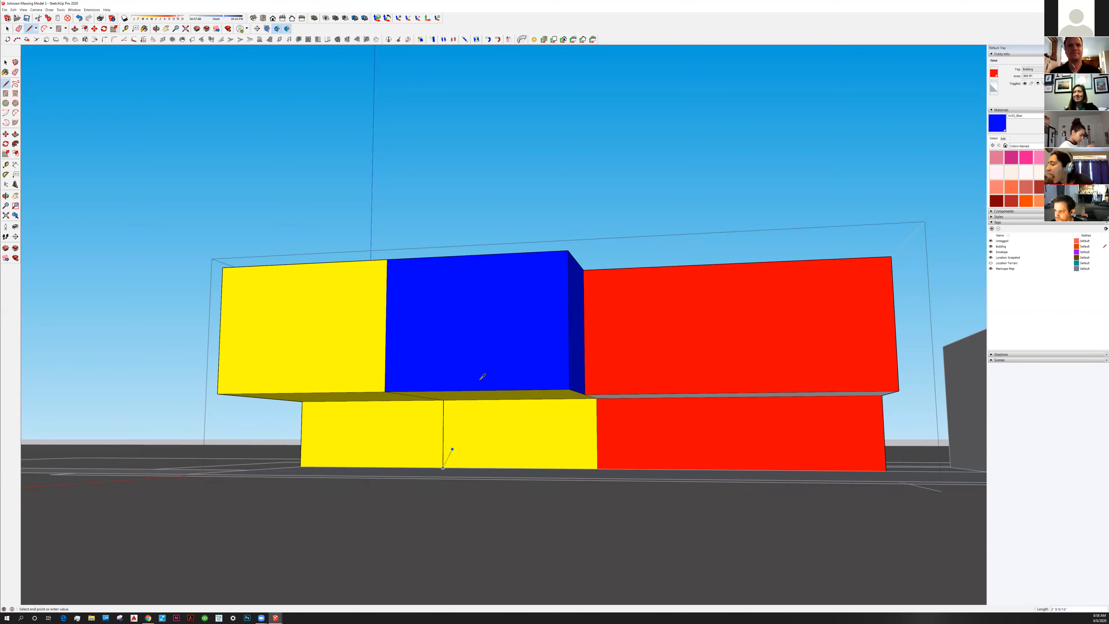
Paint the underside below the blue block blue, then undo it and the vertical line
key("b")
left_click(492, 392)
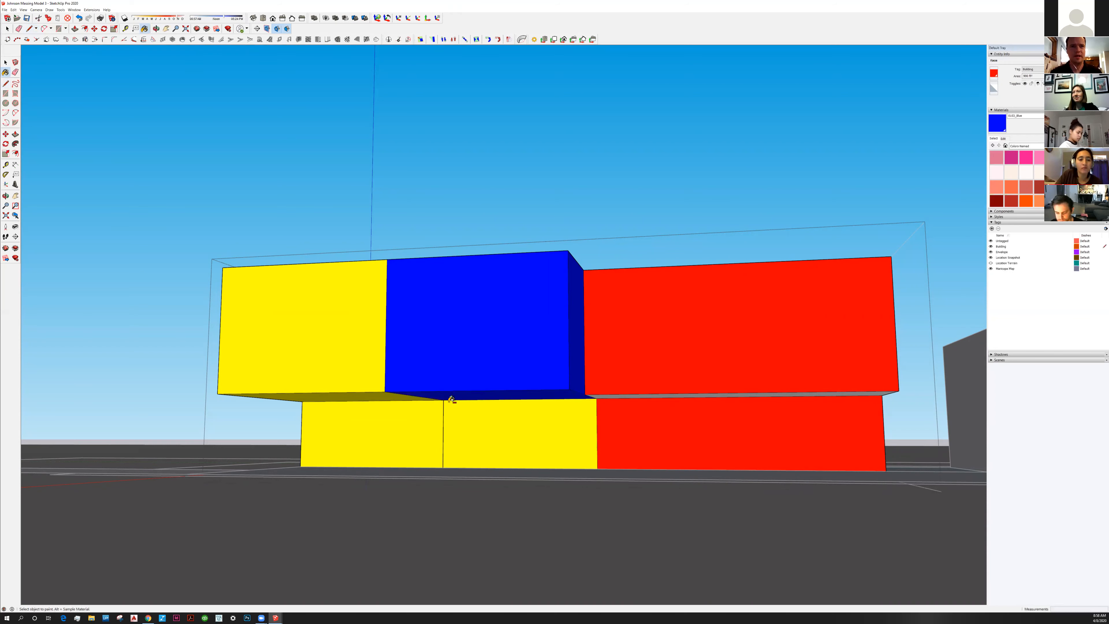
middle_click_drag(447, 403, 448, 396)
key("ctrl+z")
key("ctrl+z")
key("ctrl+z")
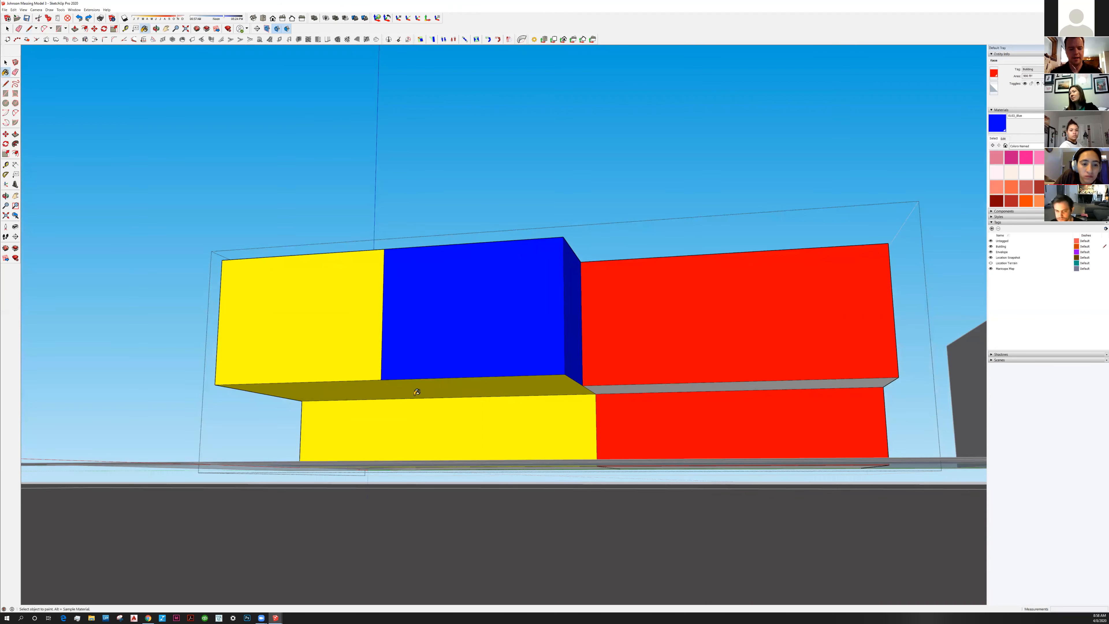
Redraw the dividing edge from the blue block's corner to the yellow face's edge
key("l")
left_click(381, 380)
left_click(442, 397)
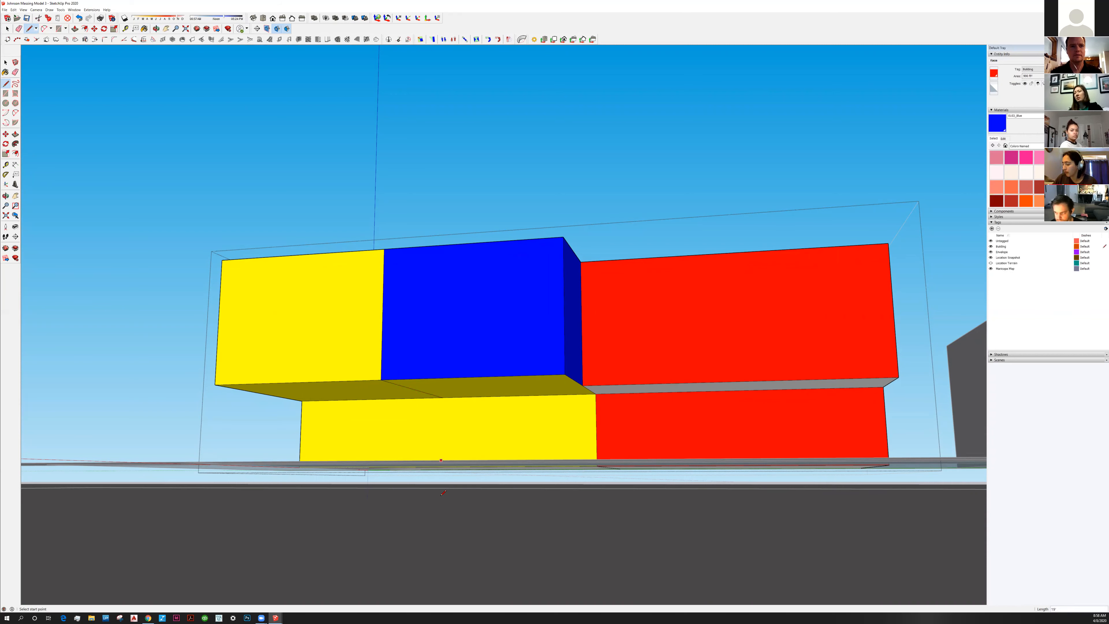
middle_click_drag(444, 419, 443, 463)
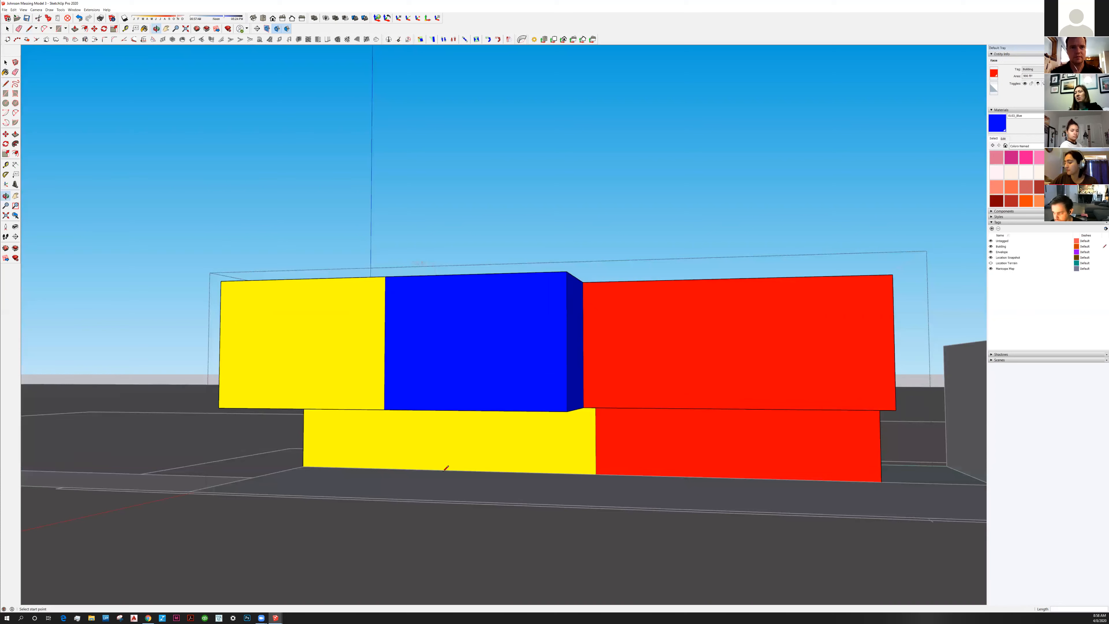
middle_click_drag(445, 467, 447, 394)
mouse_move(471, 452)
middle_mouse_down()
mouse_move(473, 411)
mouse_move(435, 380)
middle_mouse_up()
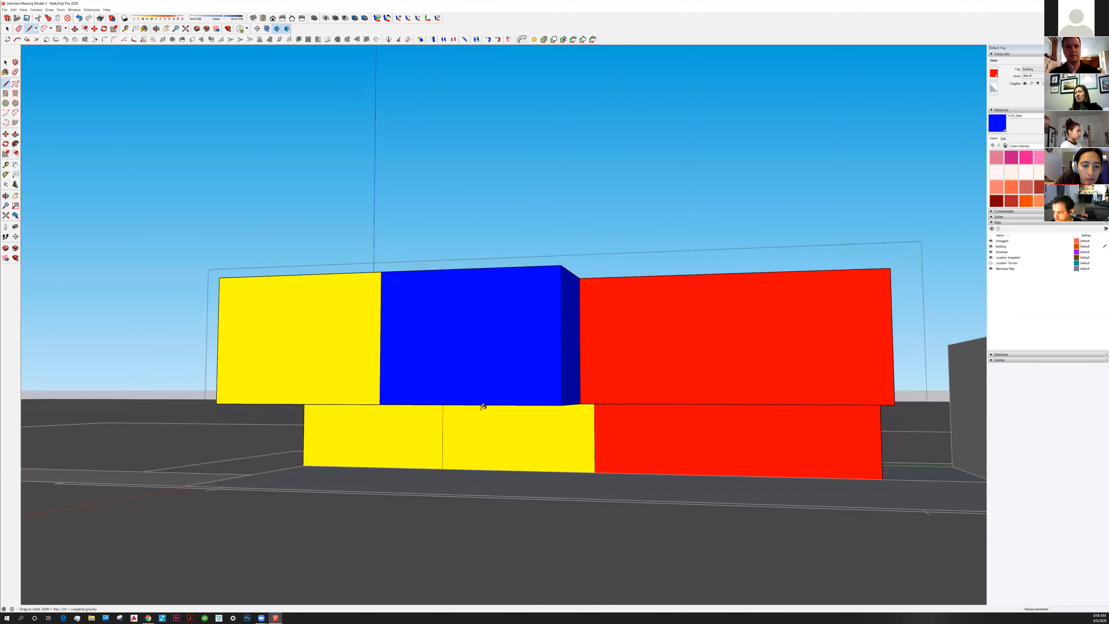
middle_click_drag(484, 407, 488, 385)
Paint the lower section beneath the blue block blue and the red block's underside red
key("b")
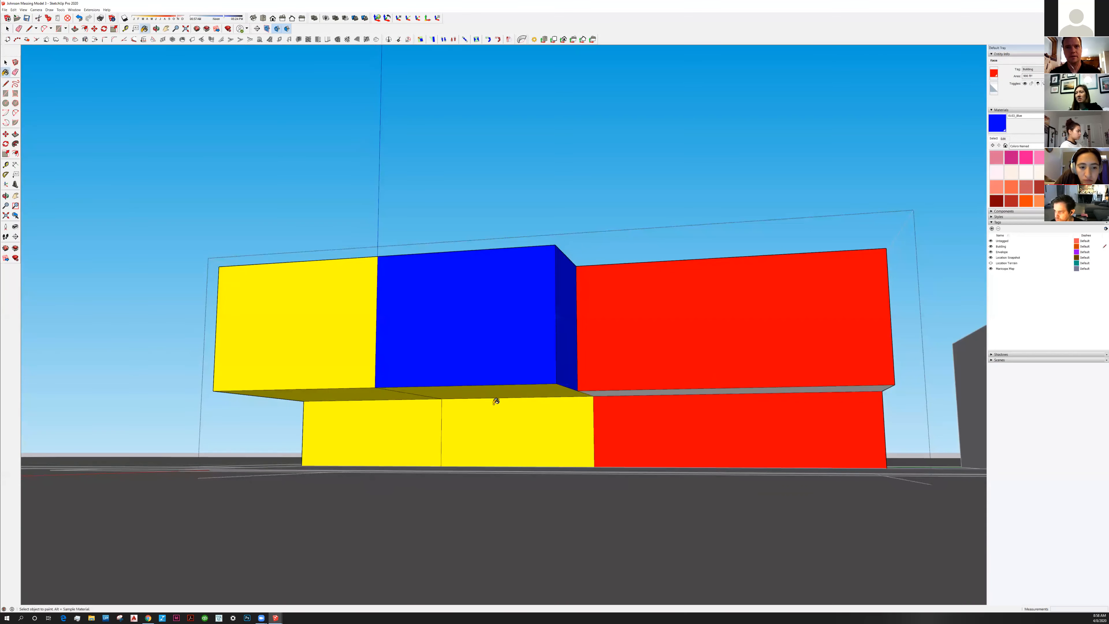
left_click(683, 356, "alt")
left_click(633, 392)
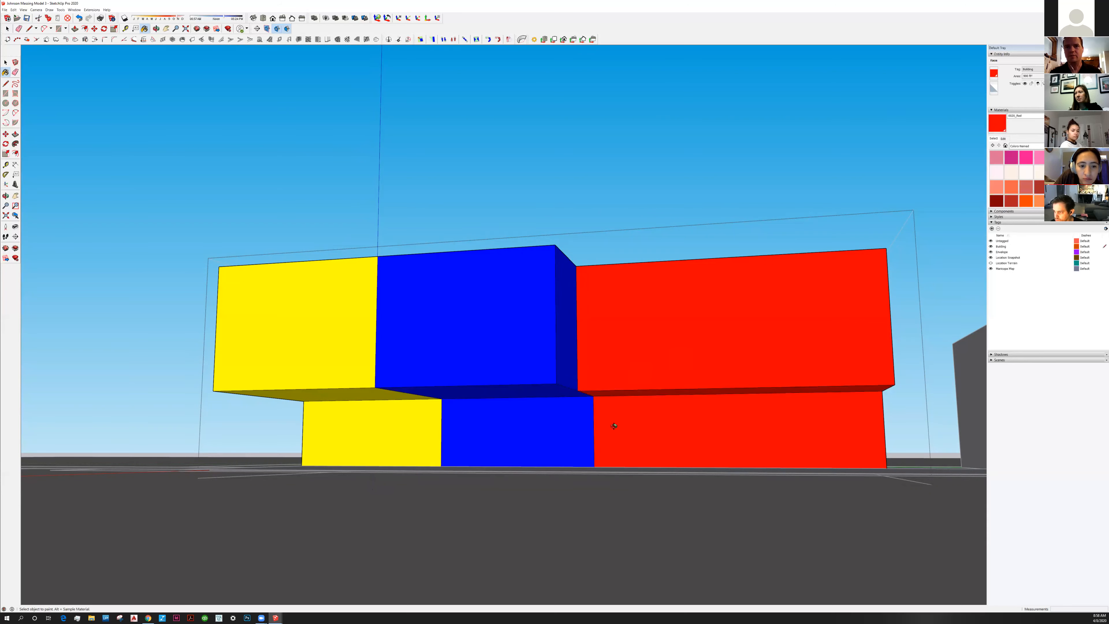
middle_click_drag(614, 426, 524, 453)
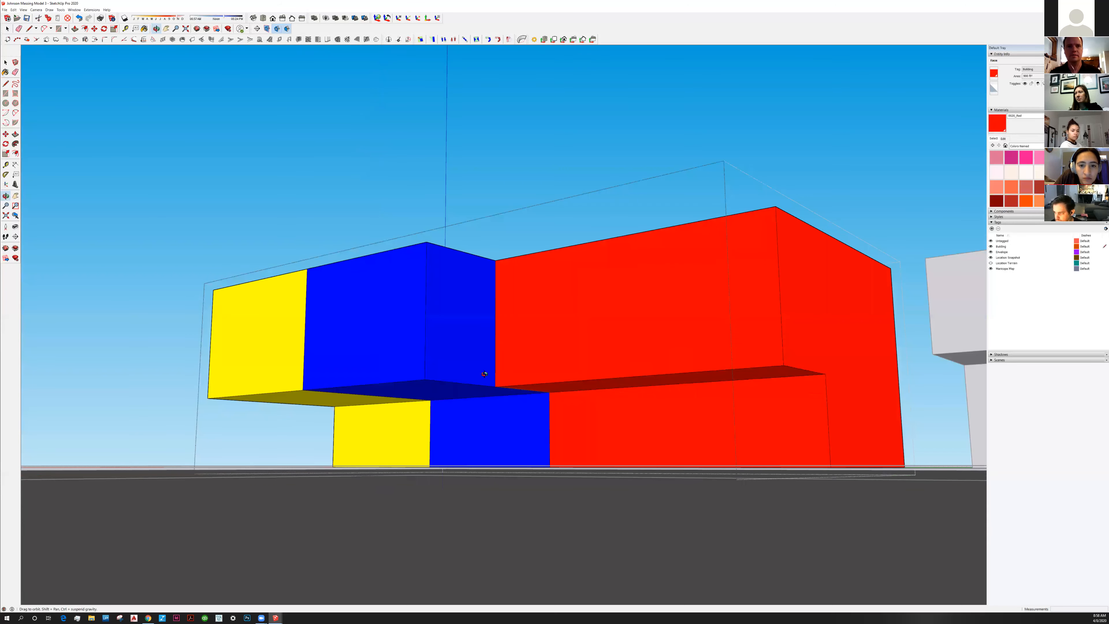
middle_click_drag(496, 366, 498, 366)
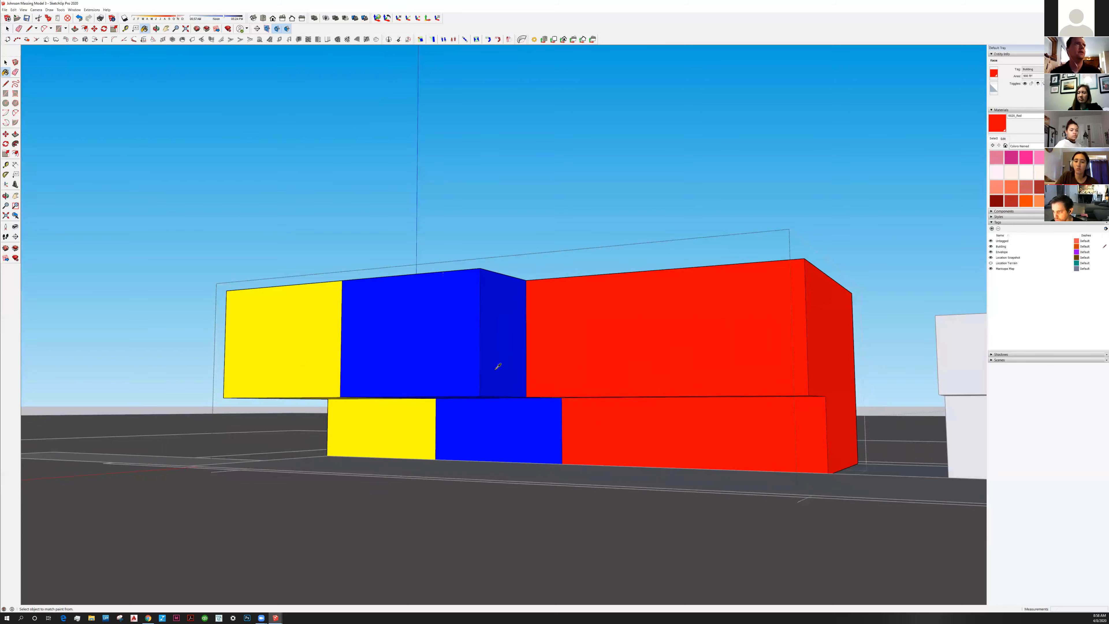
middle_click_drag(585, 347, 585, 350)
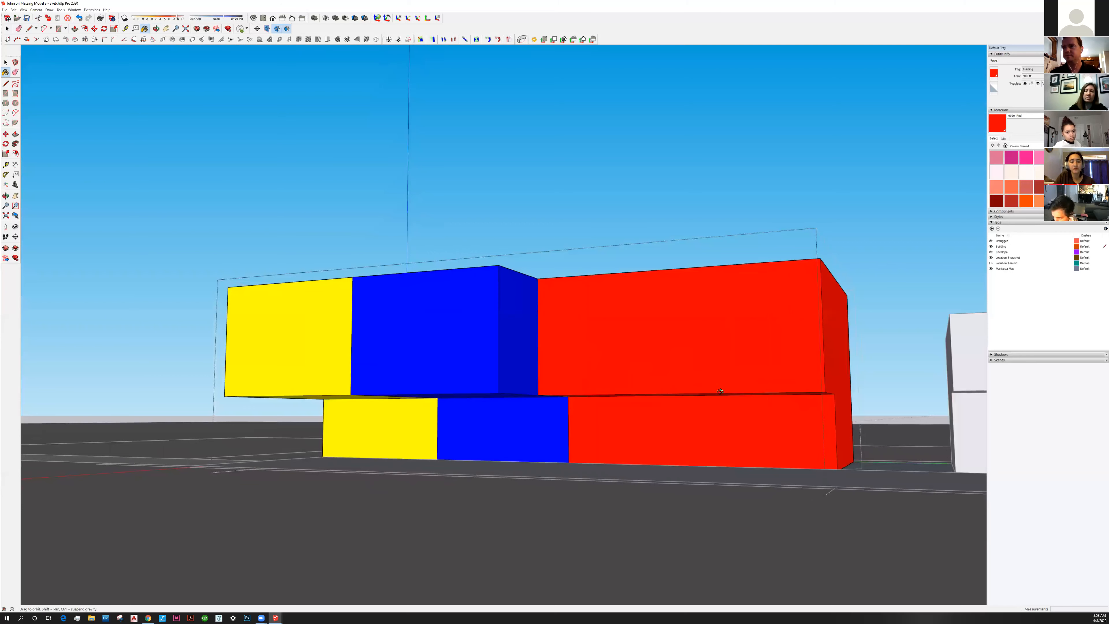
middle_click_drag(720, 392, 723, 389)
middle_click_drag(497, 396, 498, 362)
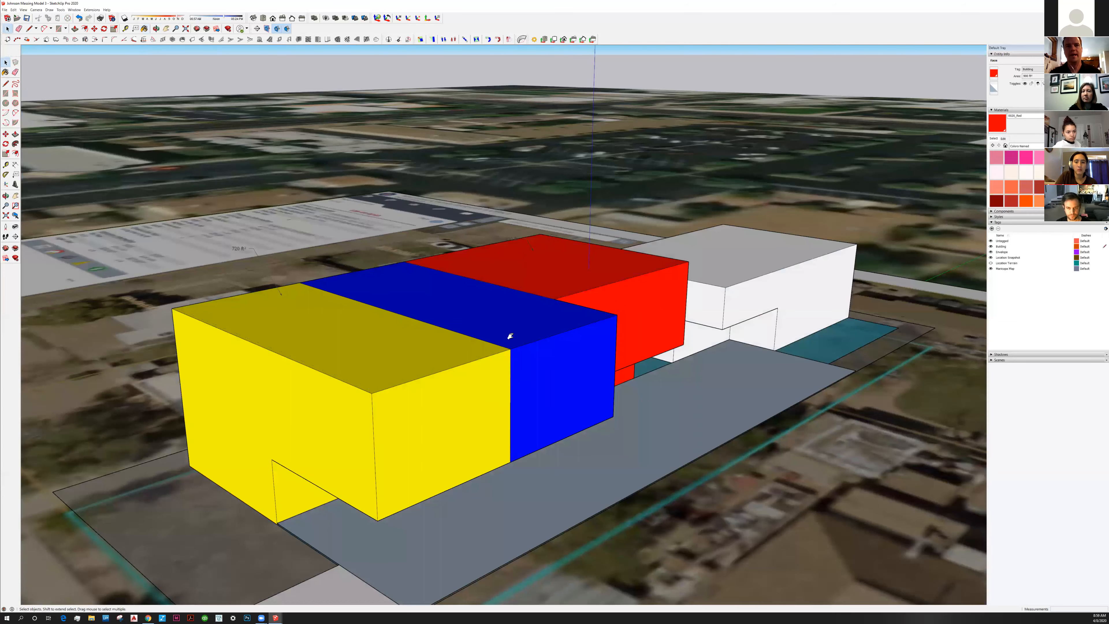
Orbit to an aerial view of the model over the site and select the red block's area label
scroll(454, 366, "down", 3)
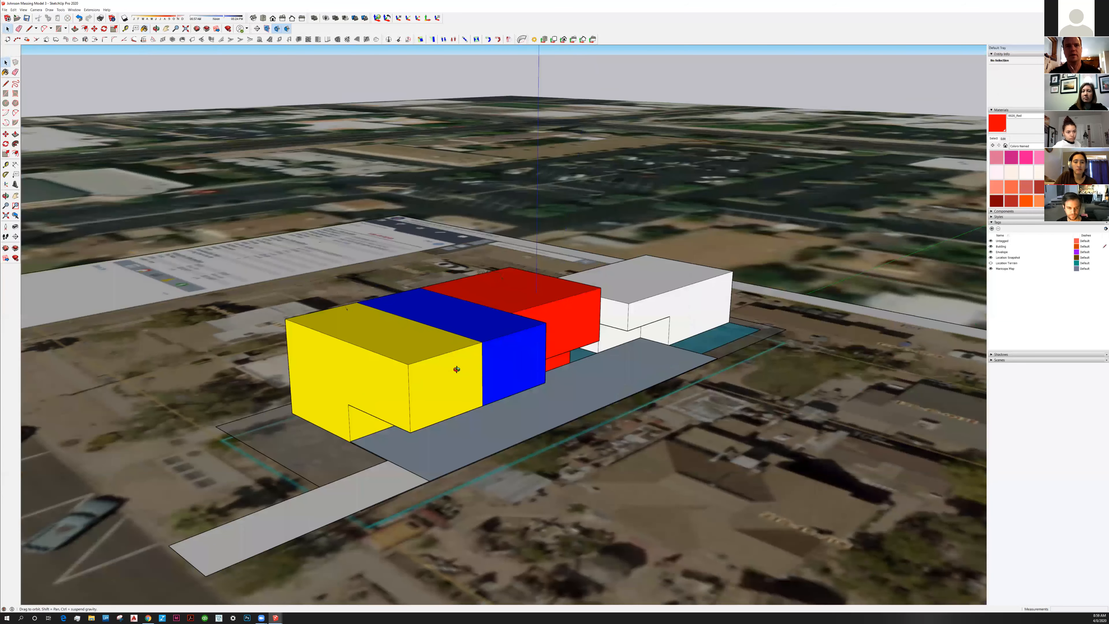
scroll(452, 376, "up", 5)
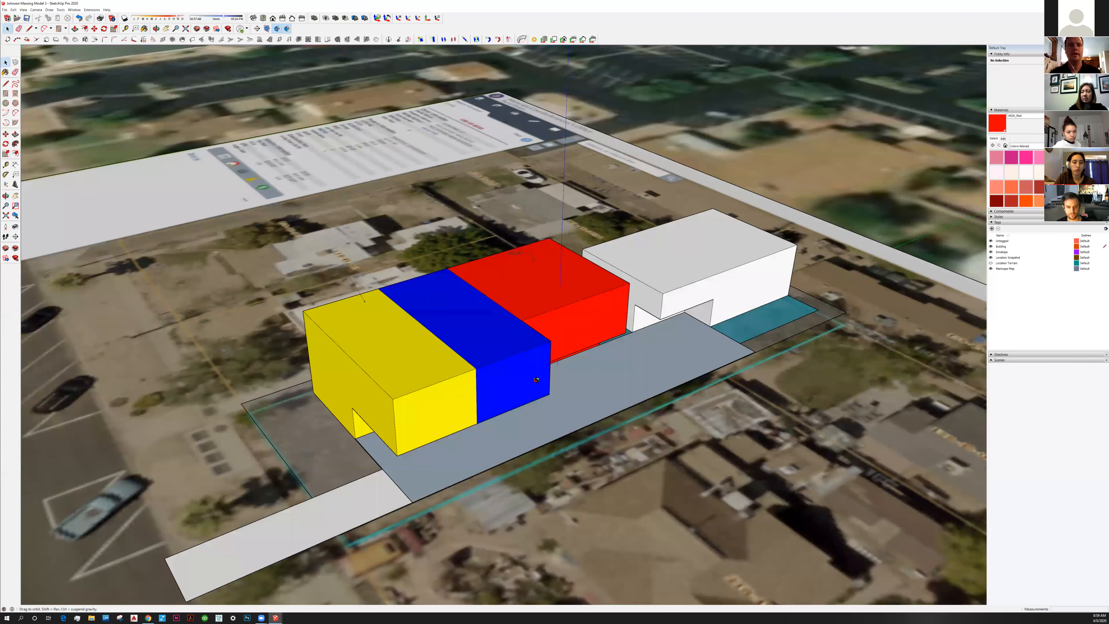
middle_click_drag(489, 422, 423, 453)
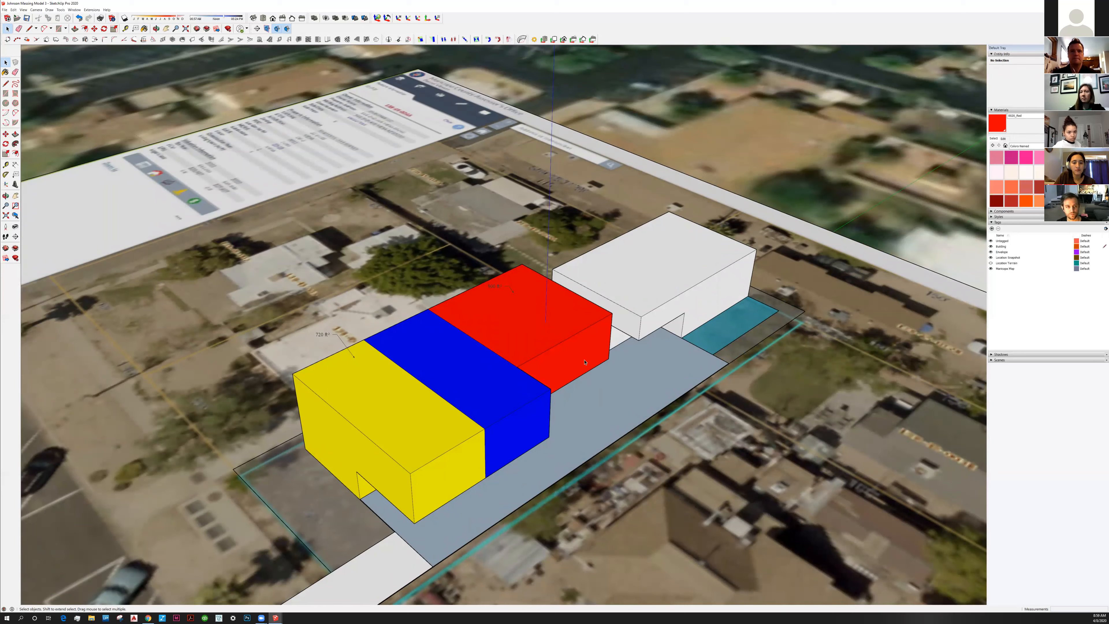
left_click(503, 290)
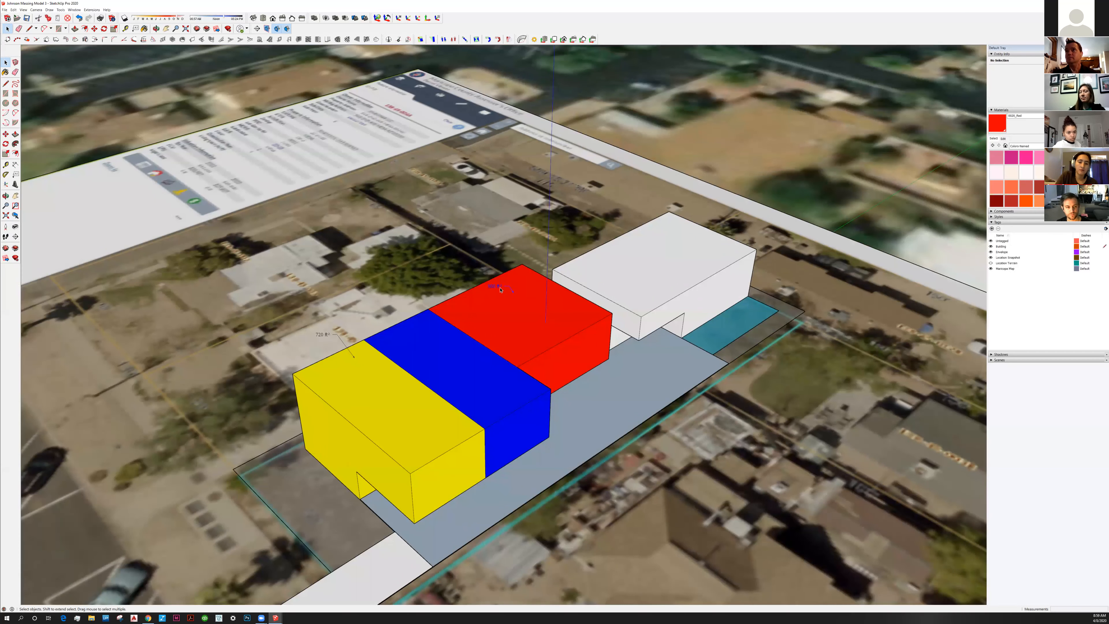
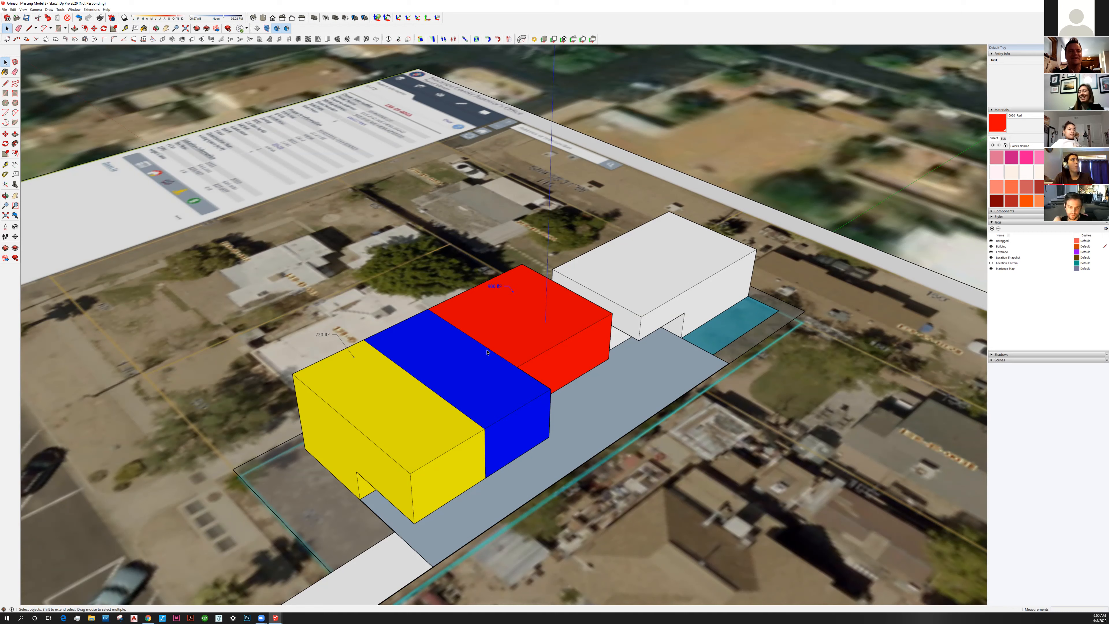
Add a new tag named Dims & Notes in the Tags panel
middle_click_drag(482, 346, 478, 356)
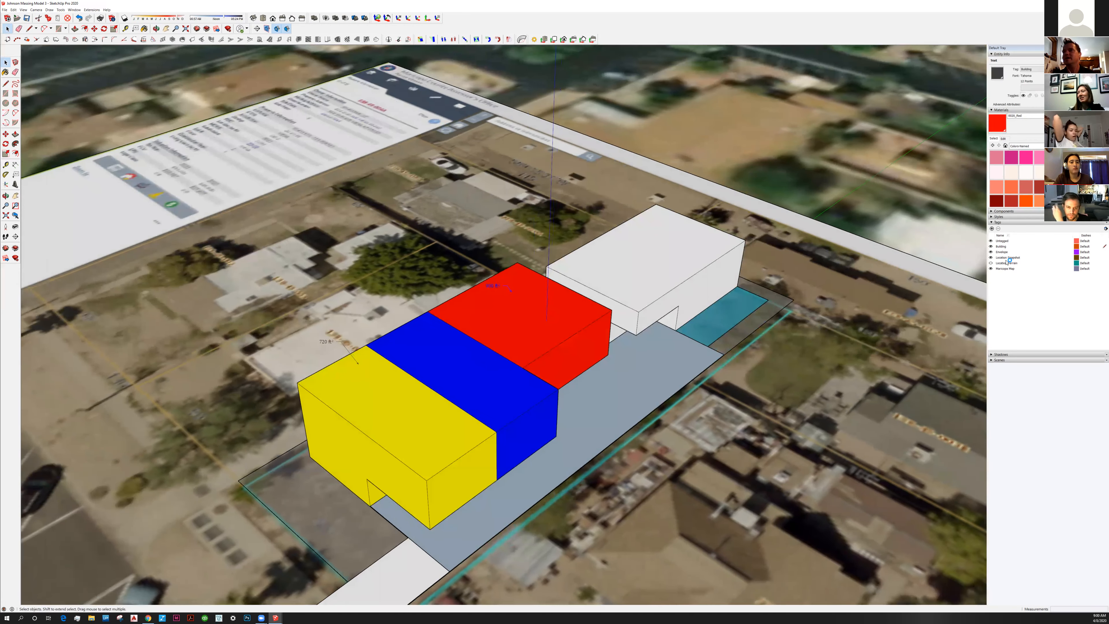
left_click(992, 228)
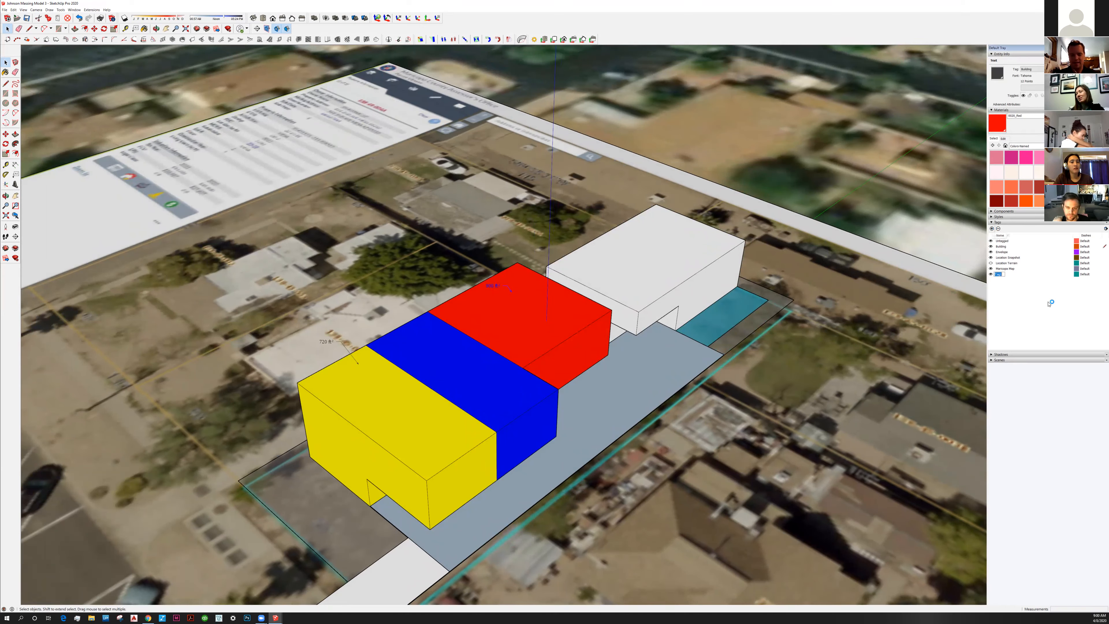
type("Gime")
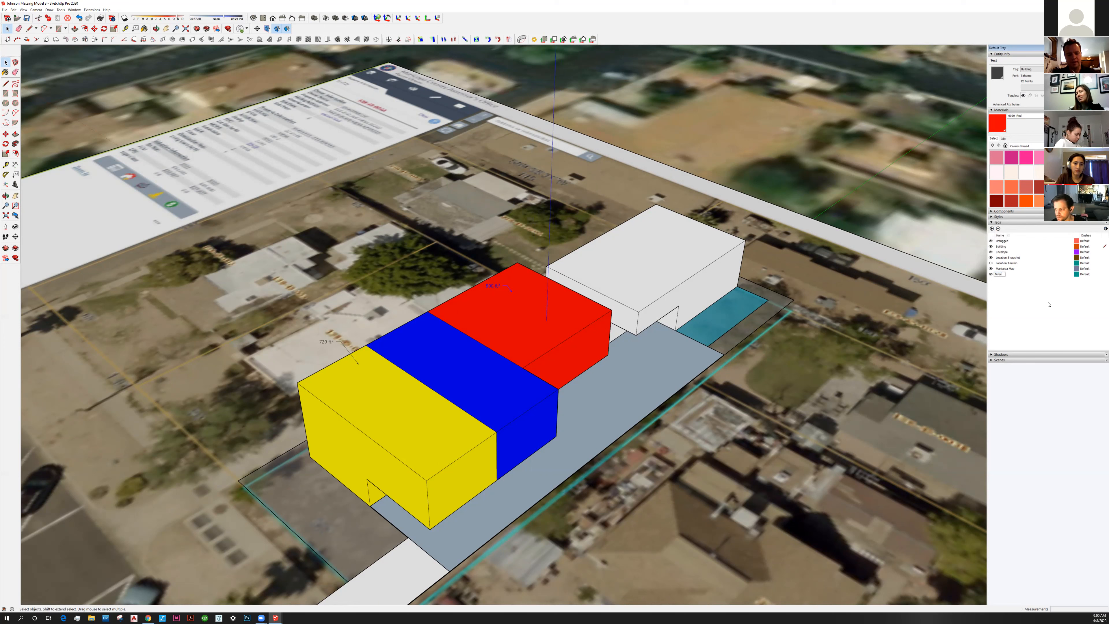
type(" & Notes")
key("Return")
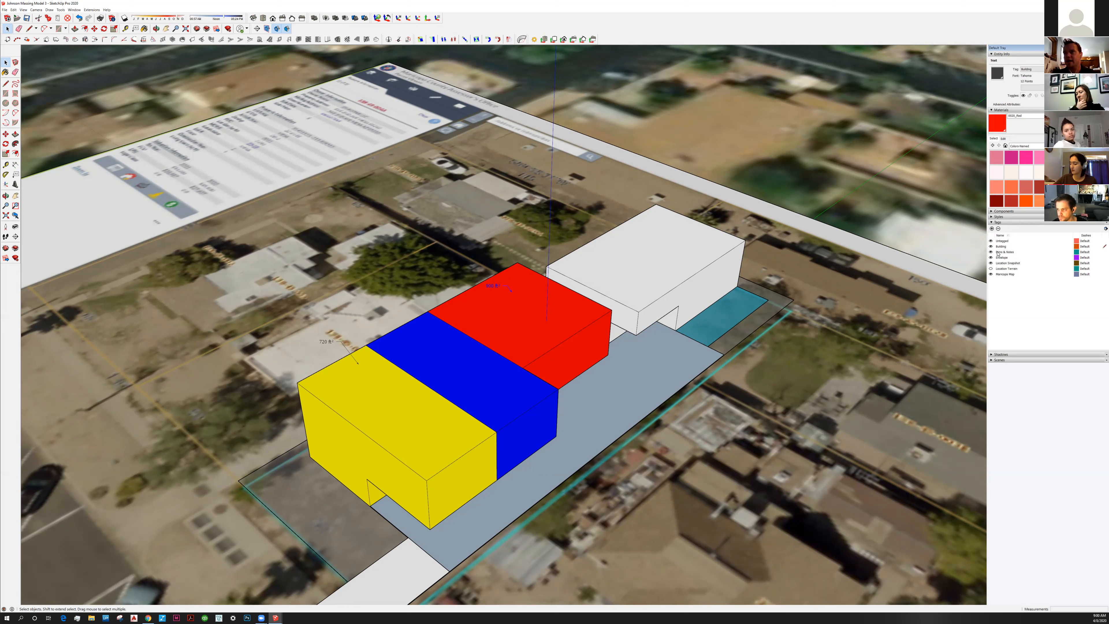
Select the Dims & Notes tag, then the red block's 720 ft² area label
left_click(1100, 252)
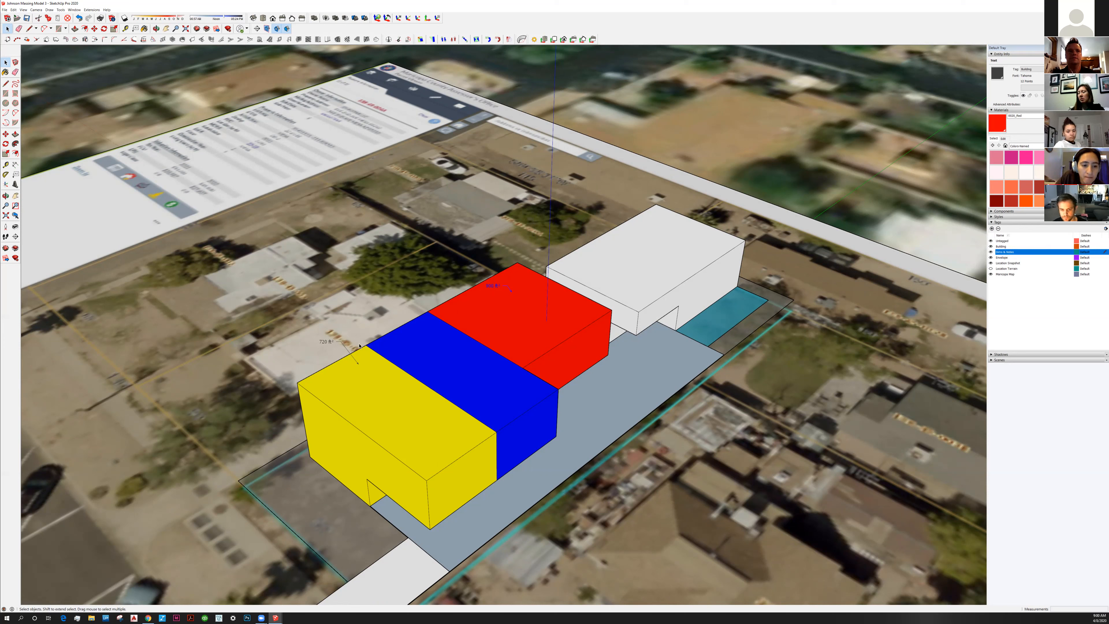
left_click(330, 343)
left_click(497, 289)
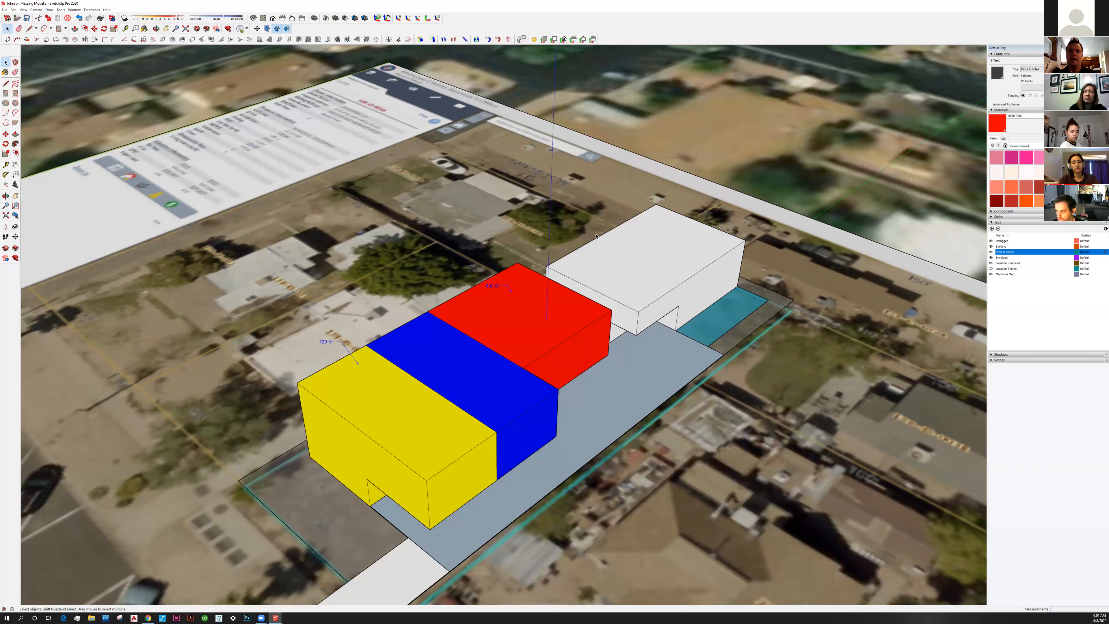
left_click(557, 264)
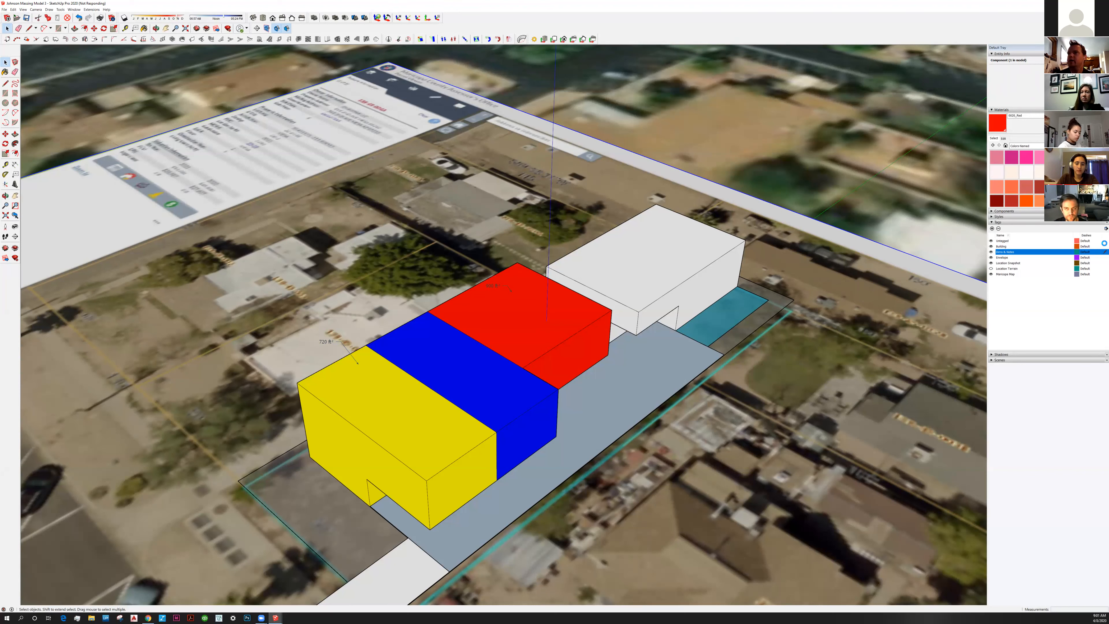
left_click(1041, 248)
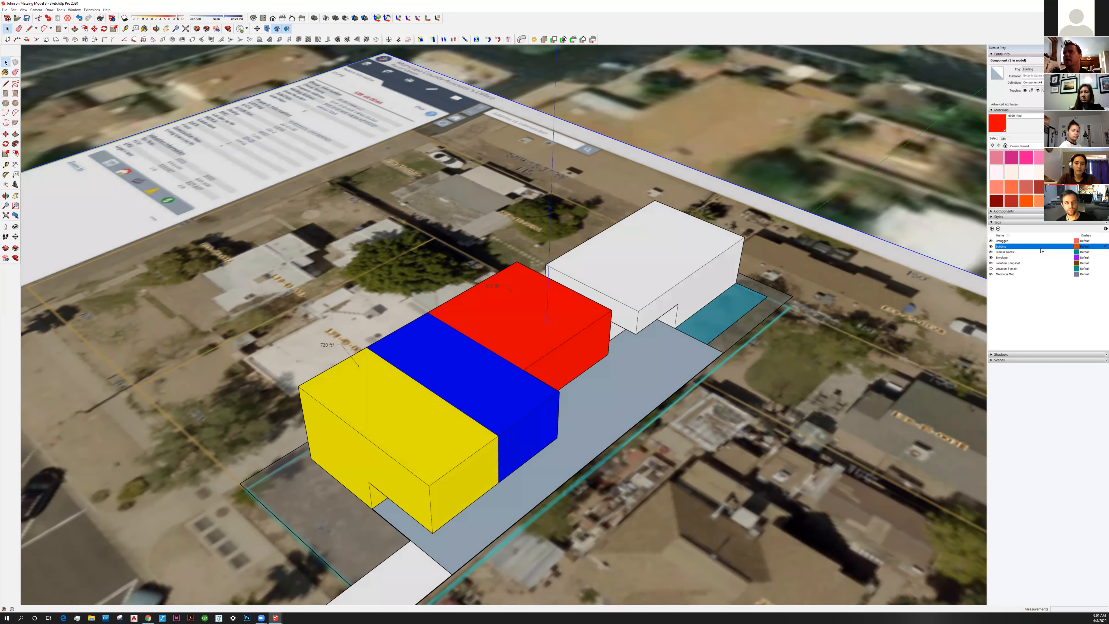
left_click(1001, 253)
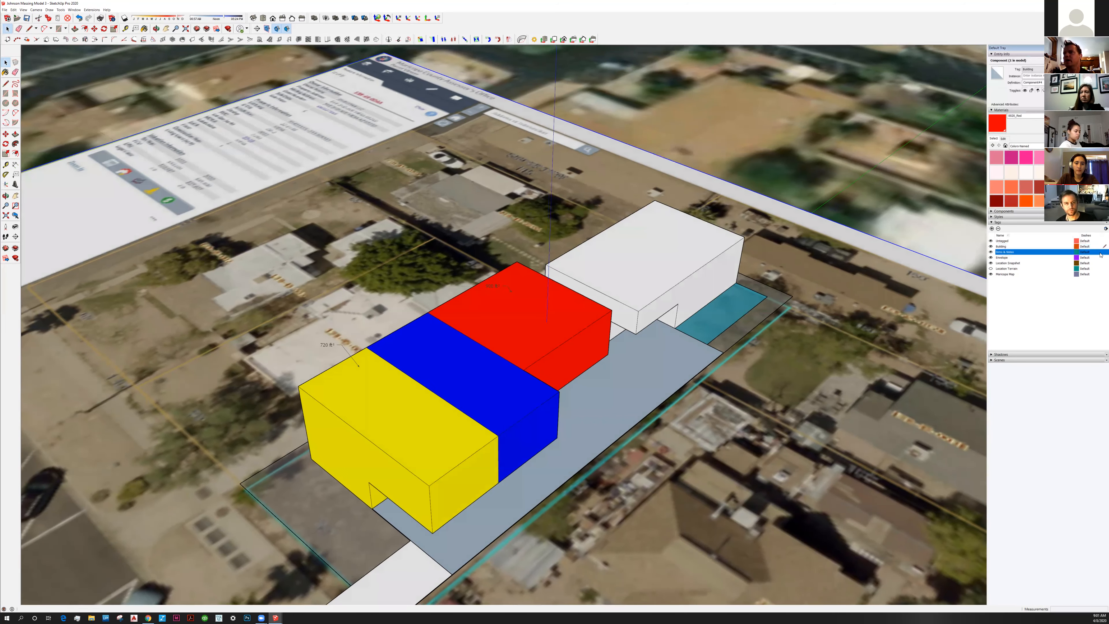
left_click(991, 252)
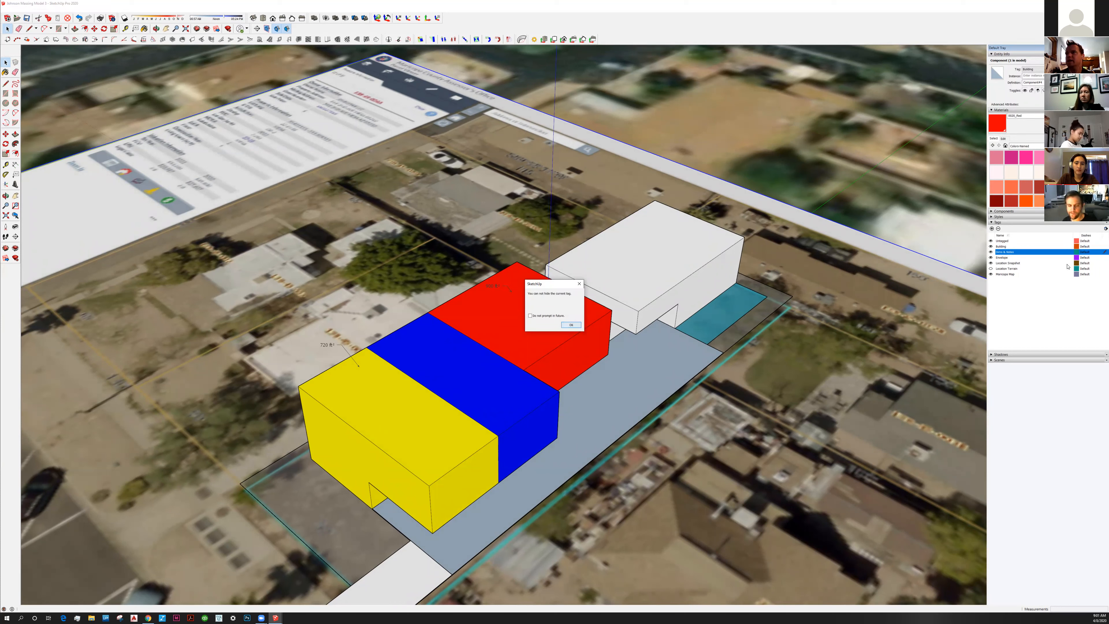
left_click(572, 325)
left_click(1100, 247)
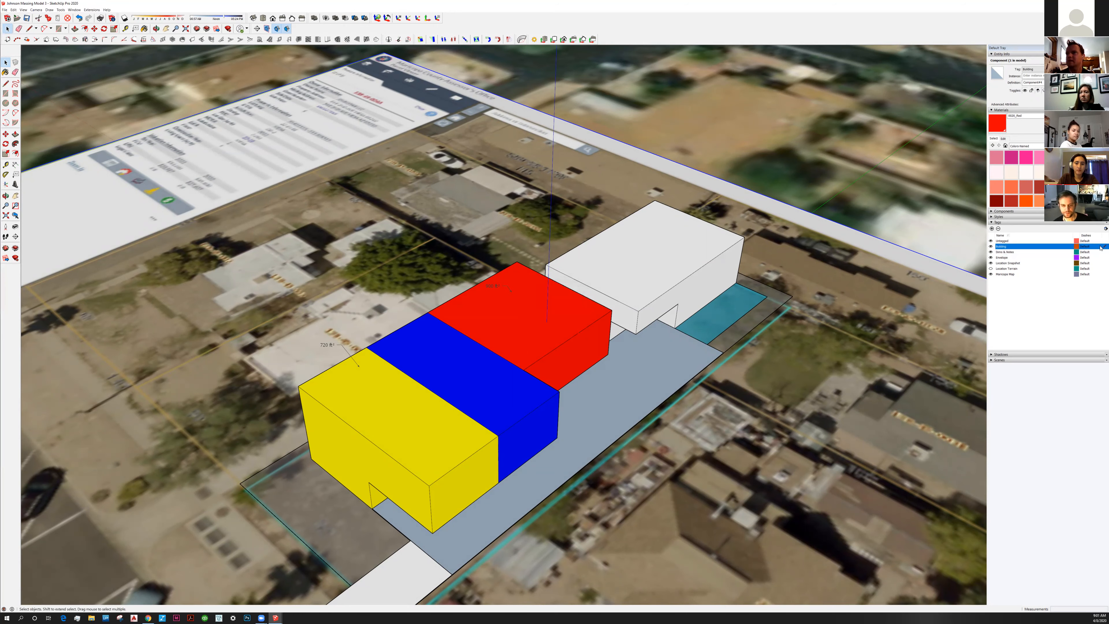
left_click(991, 253)
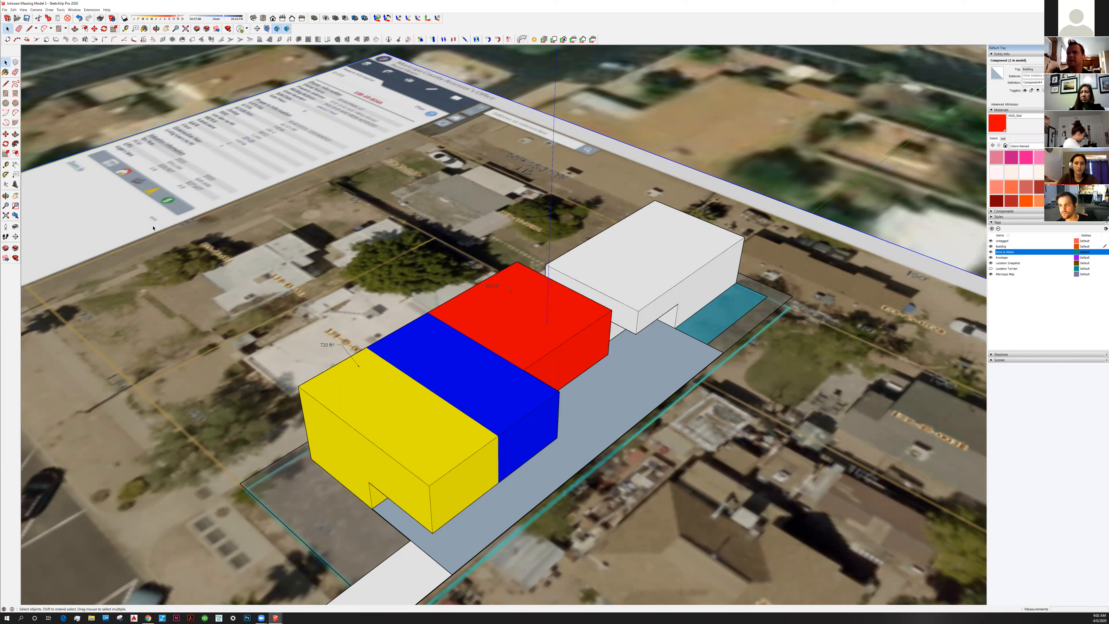
Place a text label on the blue block, then undo the unwanted Component#7 label
left_click(15, 175)
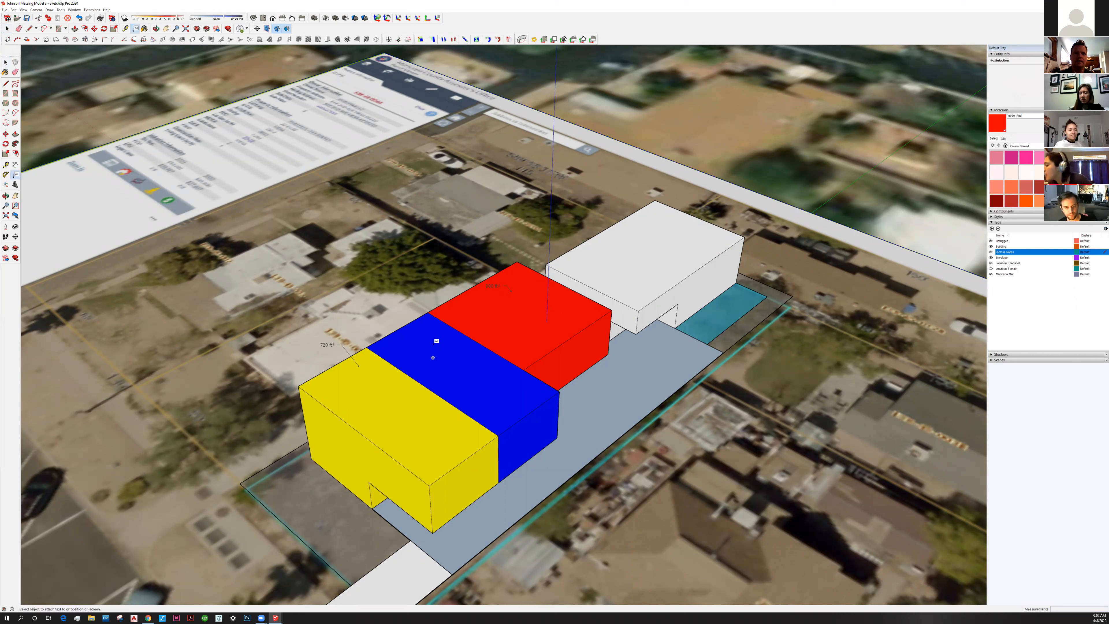
left_click(441, 358)
left_click(431, 346)
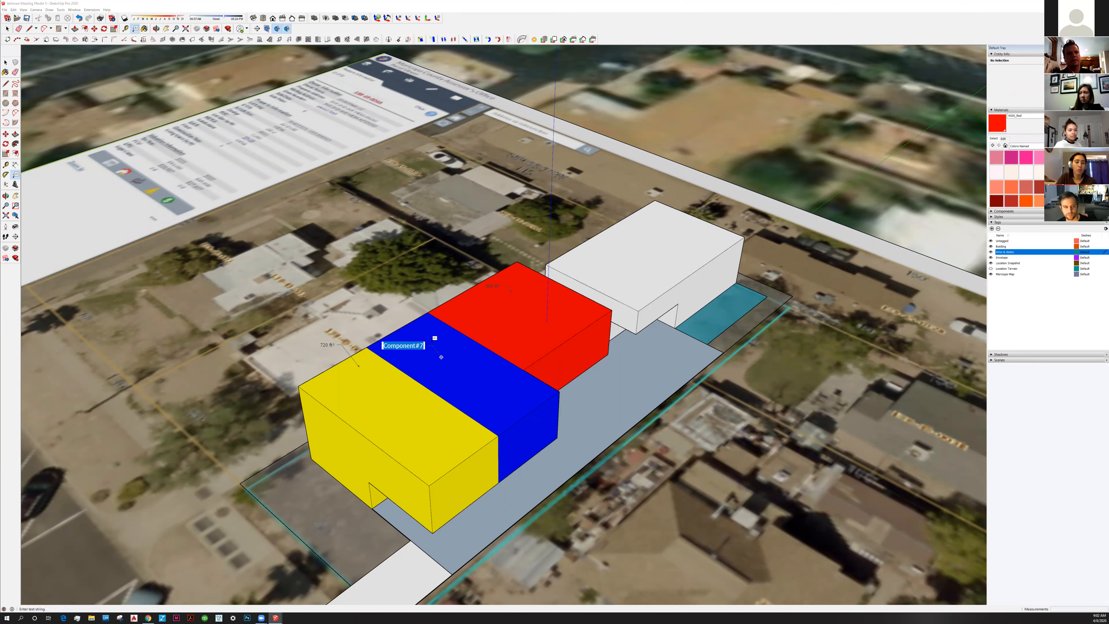
left_click(464, 361)
key("ctrl+z")
Open the coloured massing group for editing and close it again
middle_click_drag(464, 361, 454, 361)
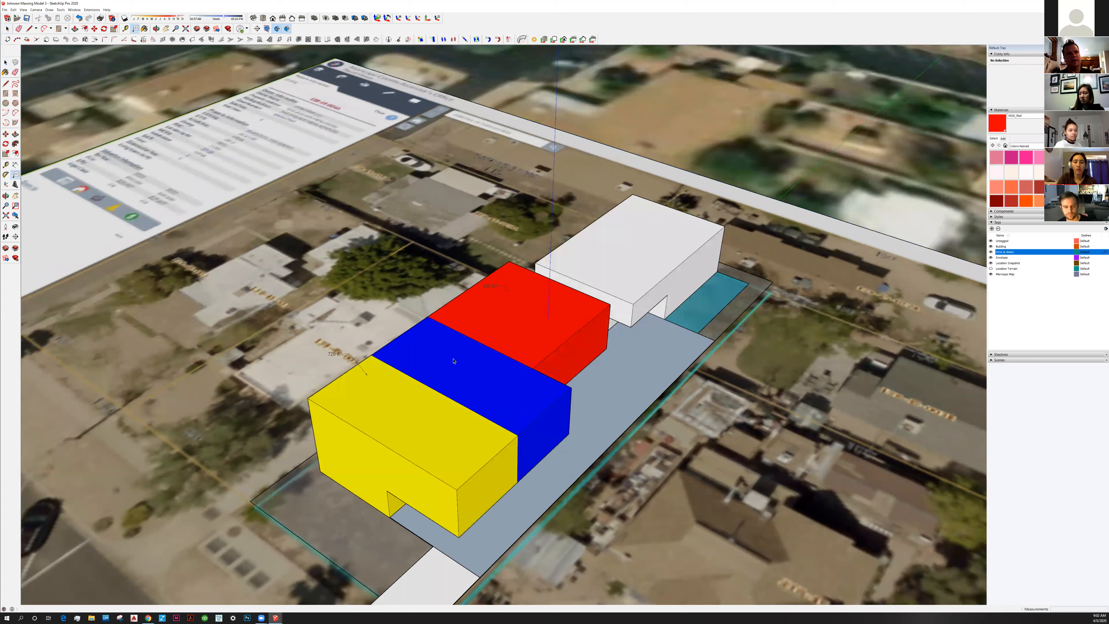
key("space")
double_click(404, 334)
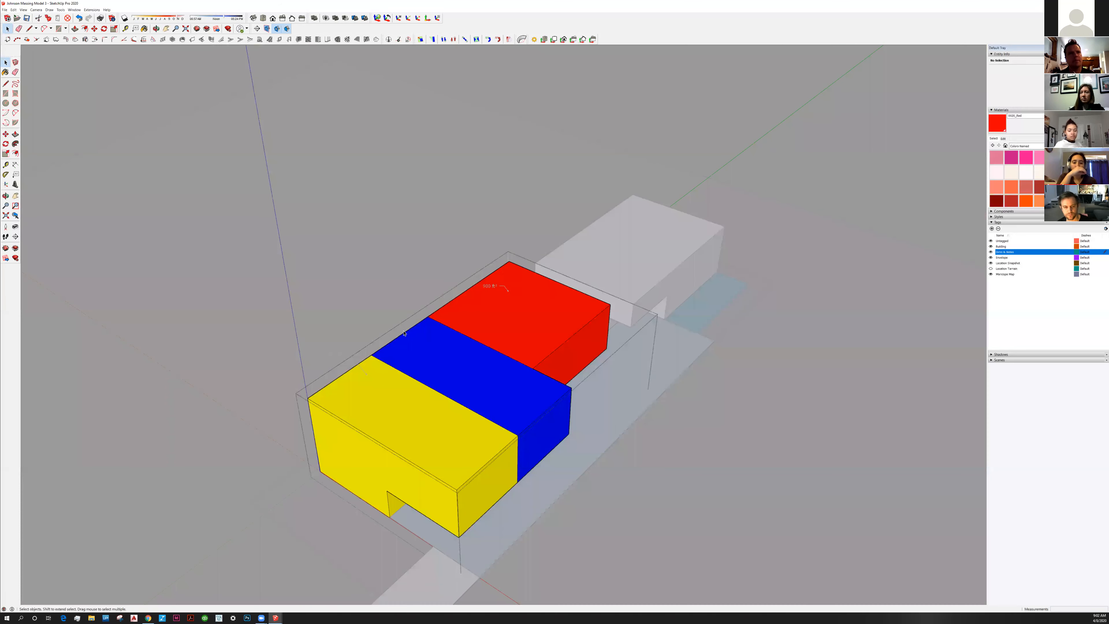
key("Escape")
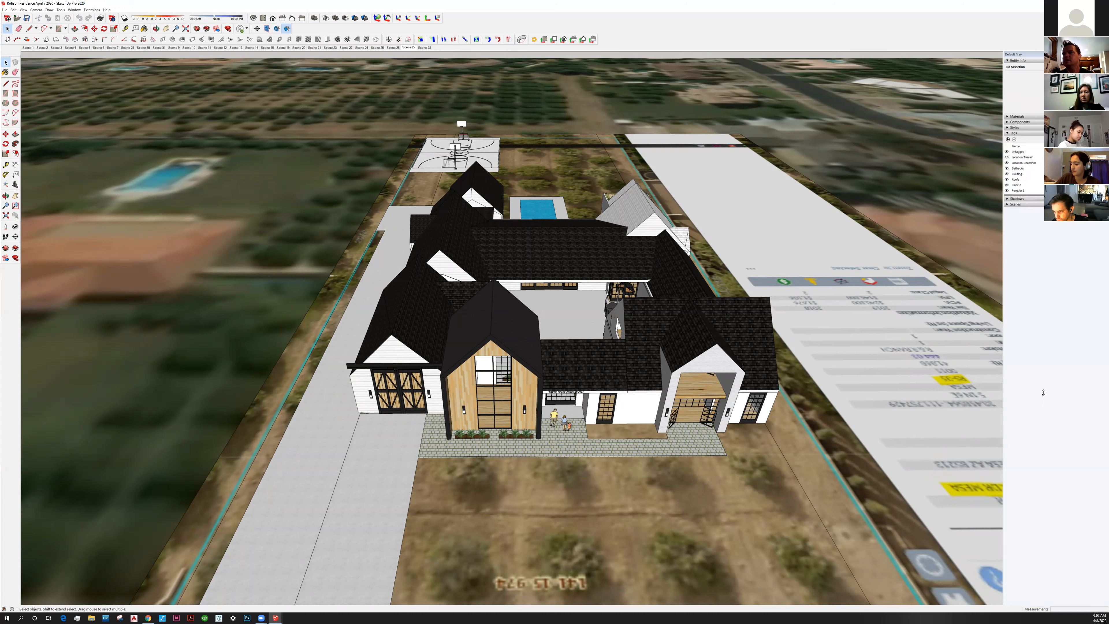
Hide the Roofs tag to expose the furnished rooms around the central court
left_click_drag(1043, 393, 1042, 394)
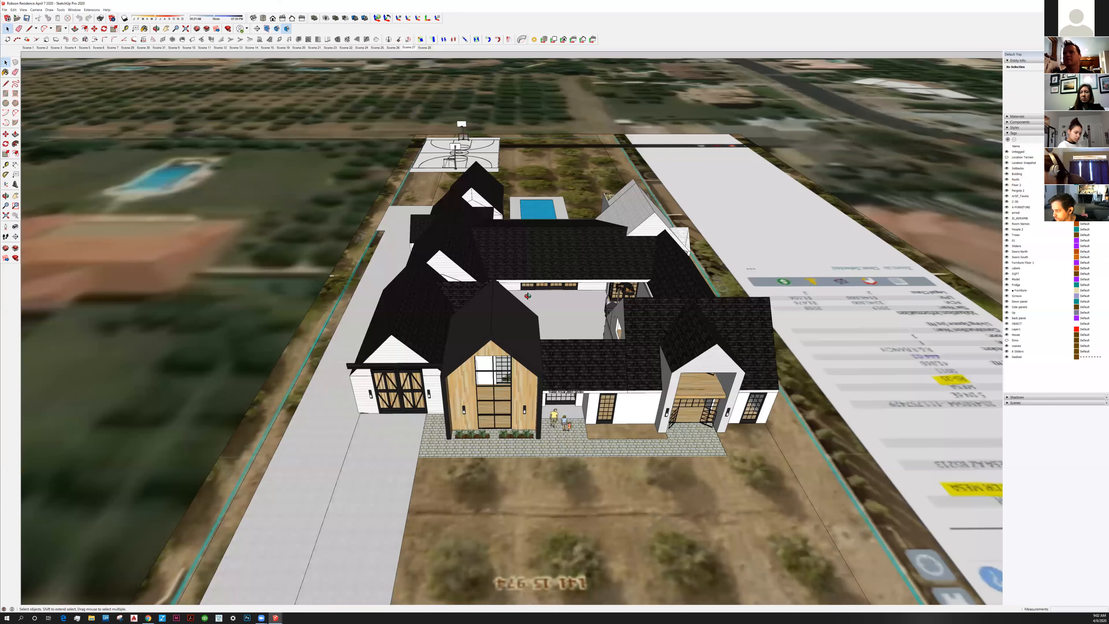
middle_click_drag(532, 273, 929, 307)
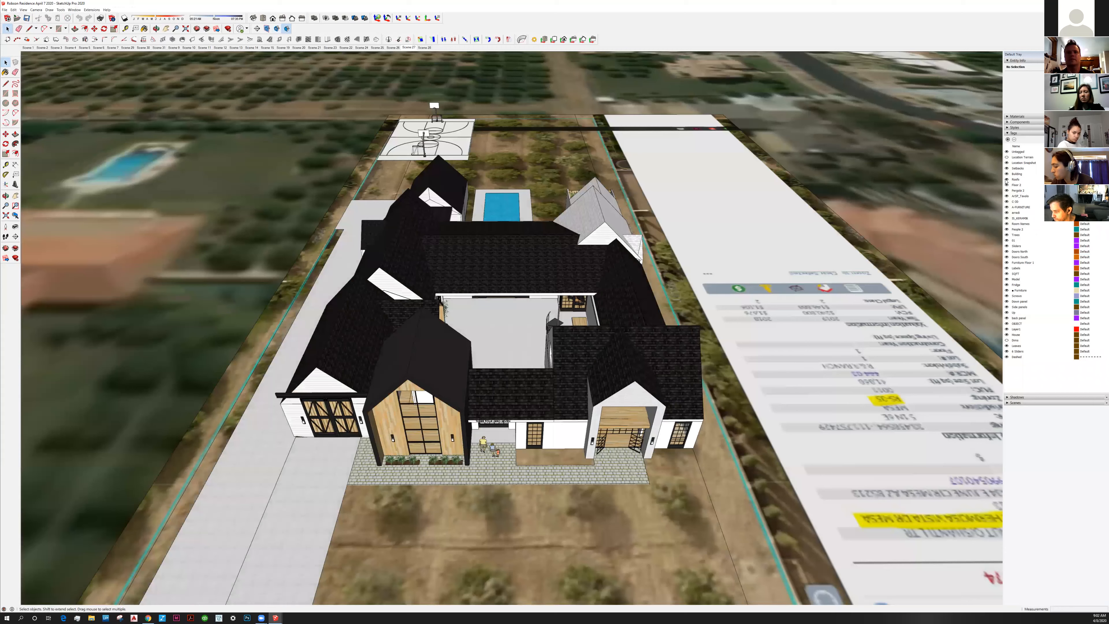
left_click(1008, 180)
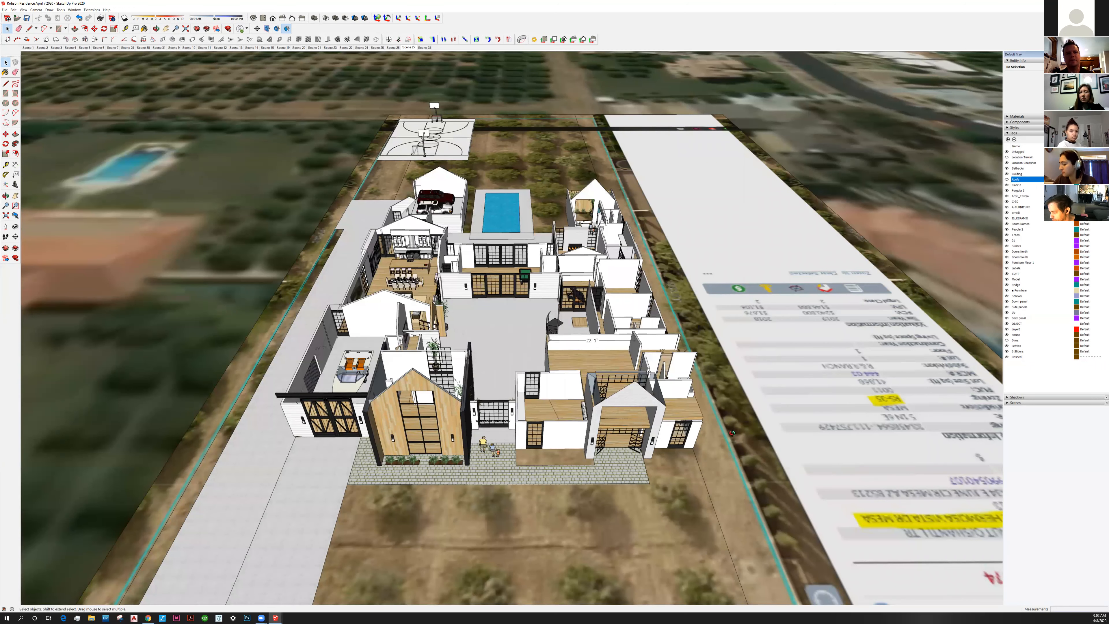
middle_click_drag(604, 354, 645, 416)
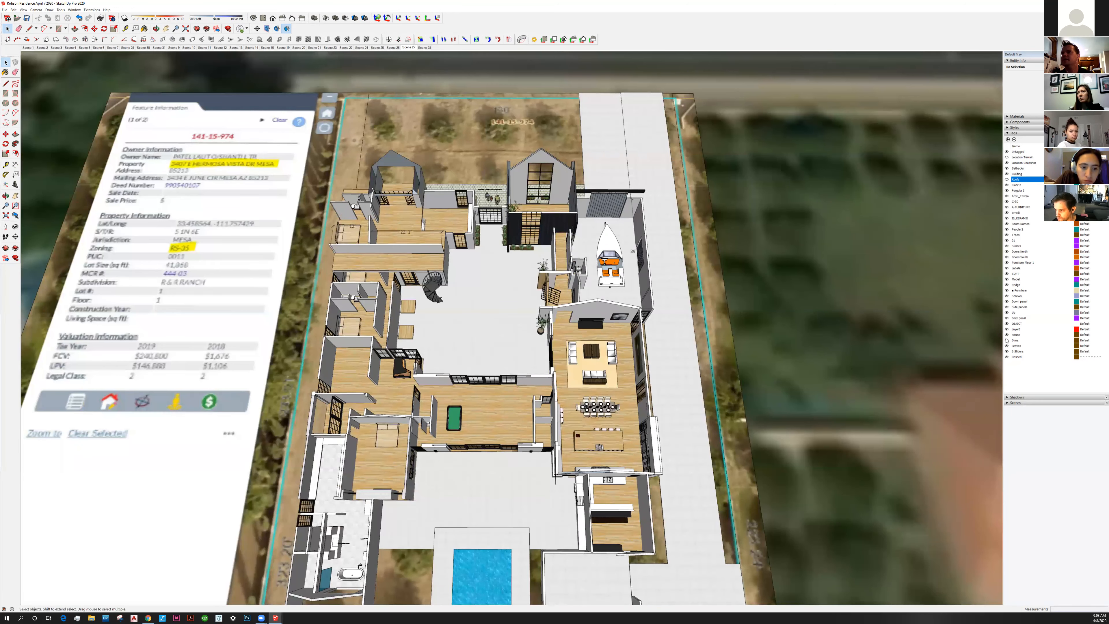
Turn on the Dims tag and frame a top-down view of the dimensioned floor plan
left_click(1007, 340)
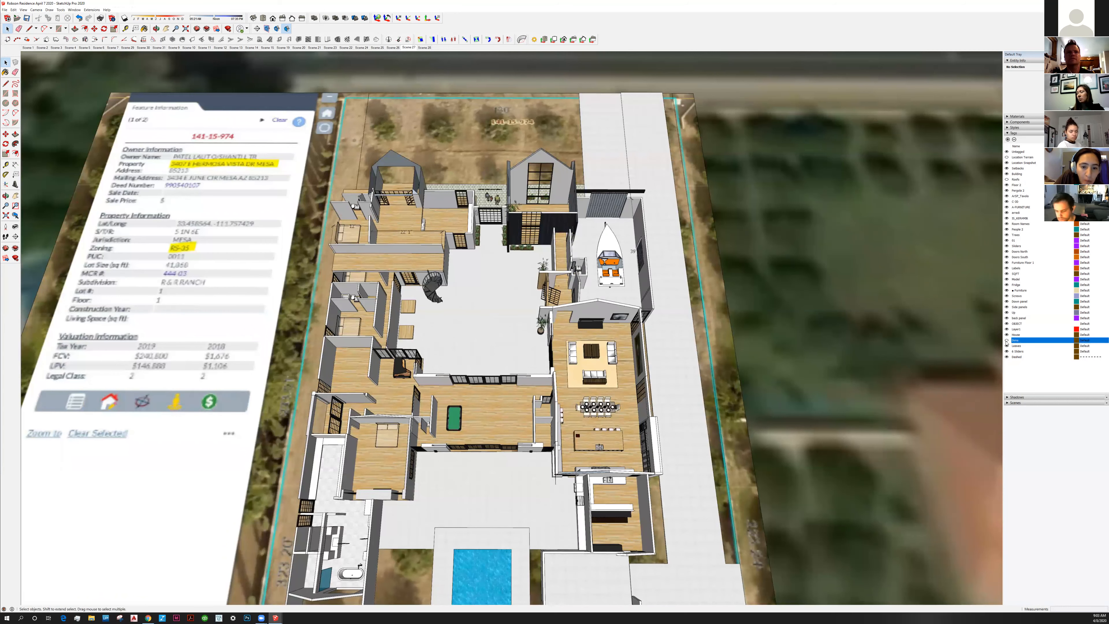
key("o")
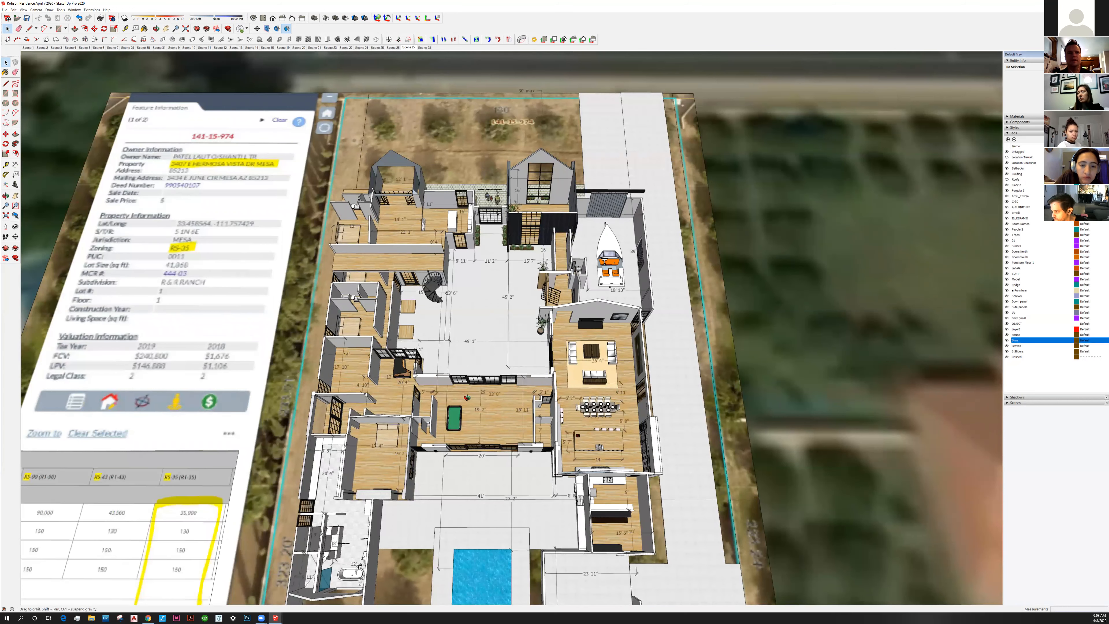
left_click_drag(469, 372, 469, 191)
key("space")
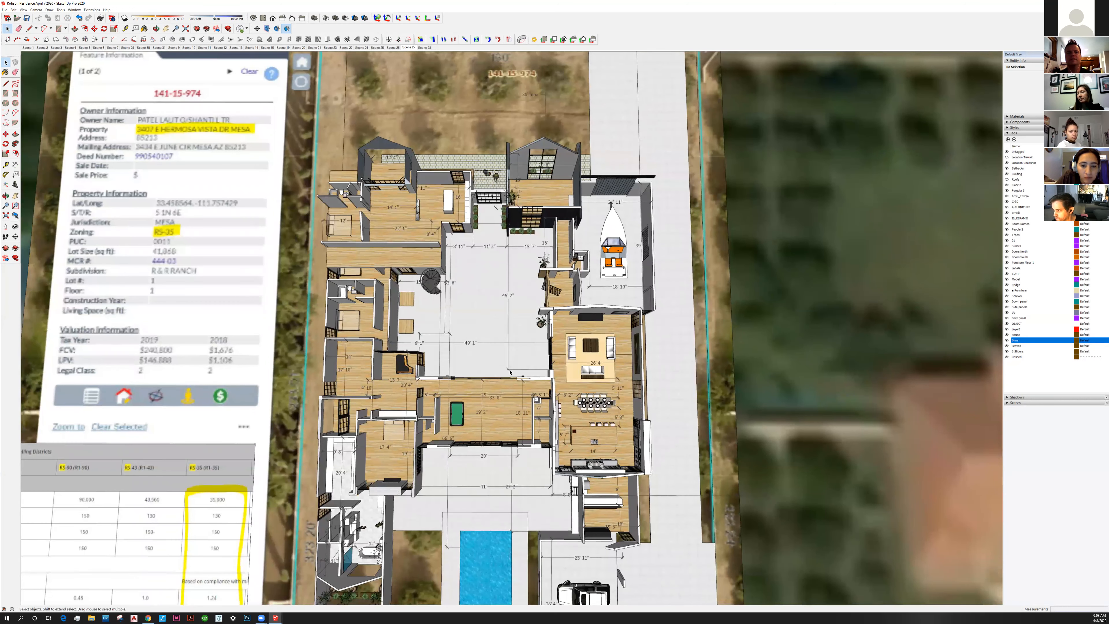
middle_click_drag(501, 412, 506, 376, "shift")
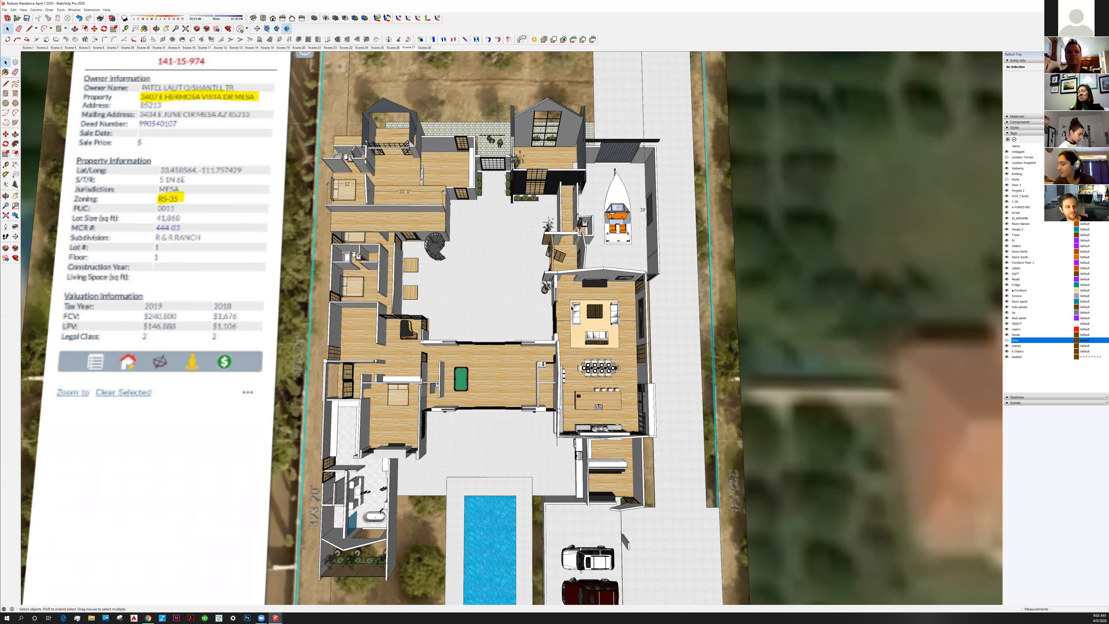
Orbit the Robson house to a steep oblique view, then switch to Johnson Massing Model 3
mouse_move(624, 375)
middle_mouse_down()
mouse_move(441, 295)
mouse_move(362, 359)
mouse_move(483, 387)
mouse_move(540, 368)
middle_mouse_up()
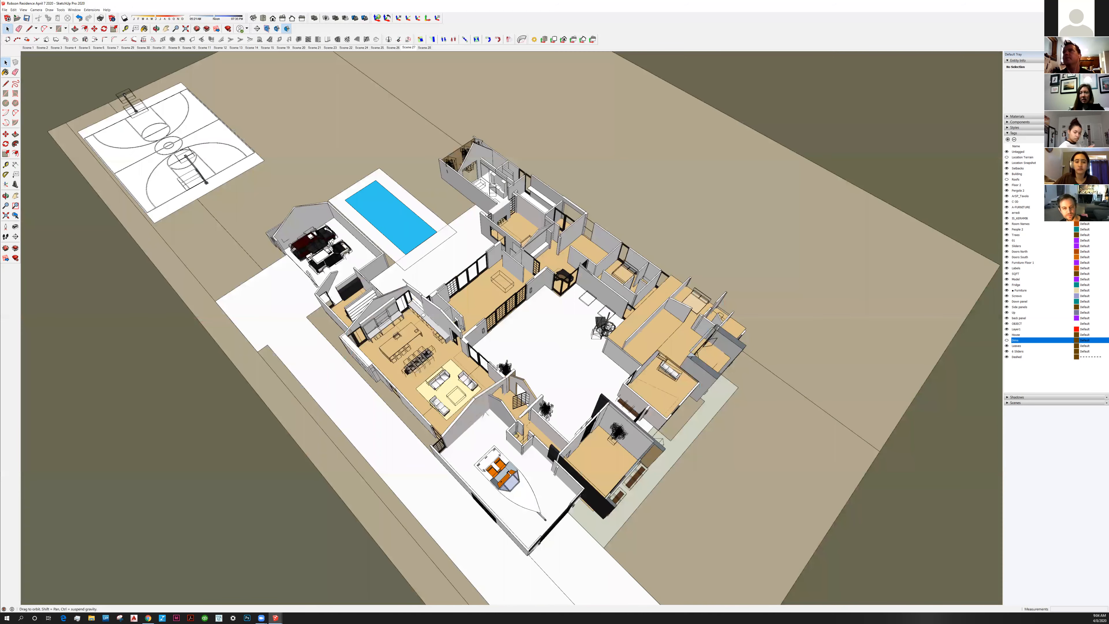
middle_click_drag(730, 181, 607, 268)
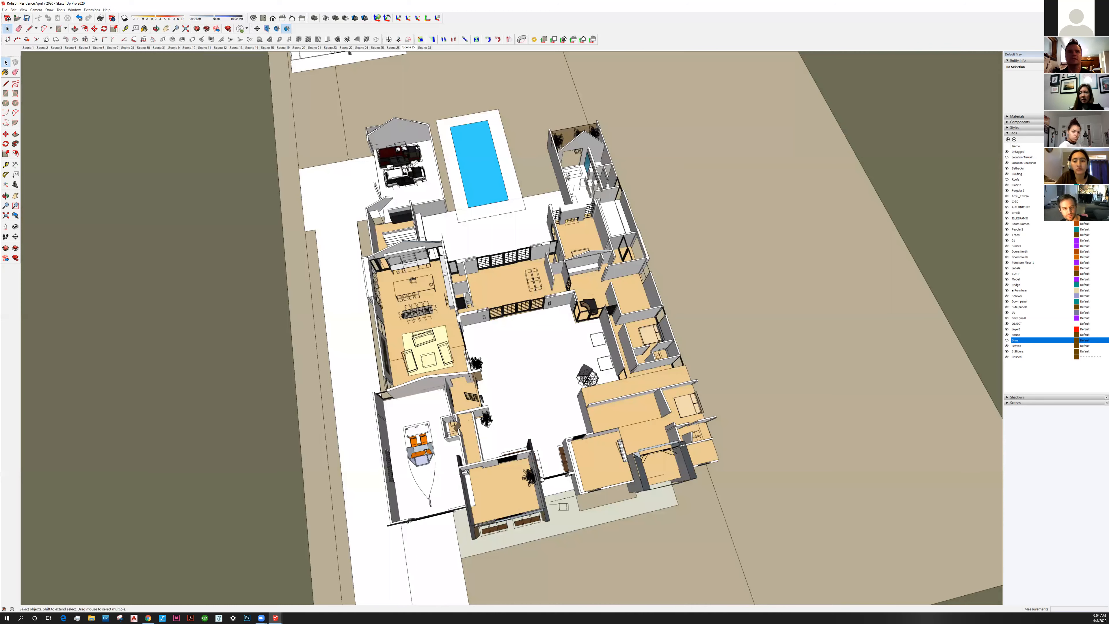
key("alt+Tab")
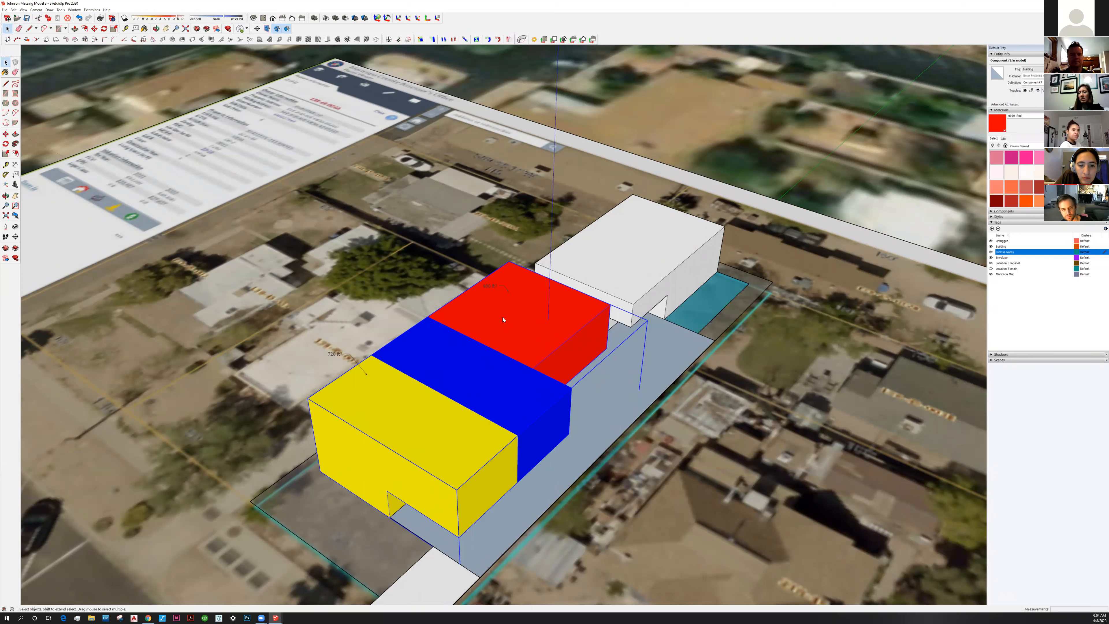
Label the blue block's roof with its 720 ft² area and exit the component
double_click(427, 358)
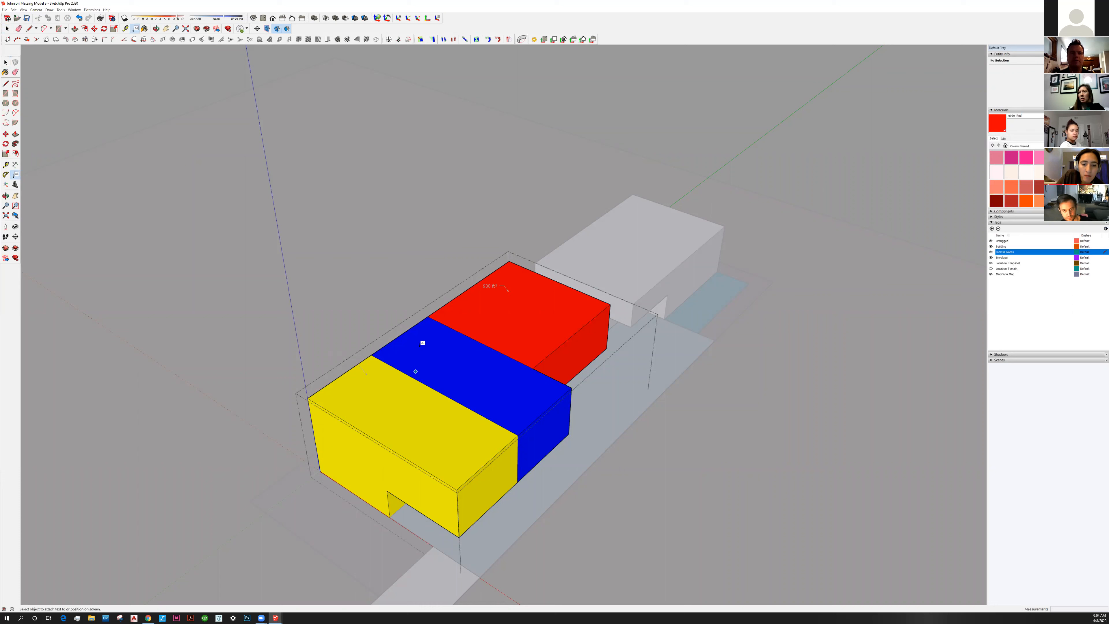
left_click(426, 357)
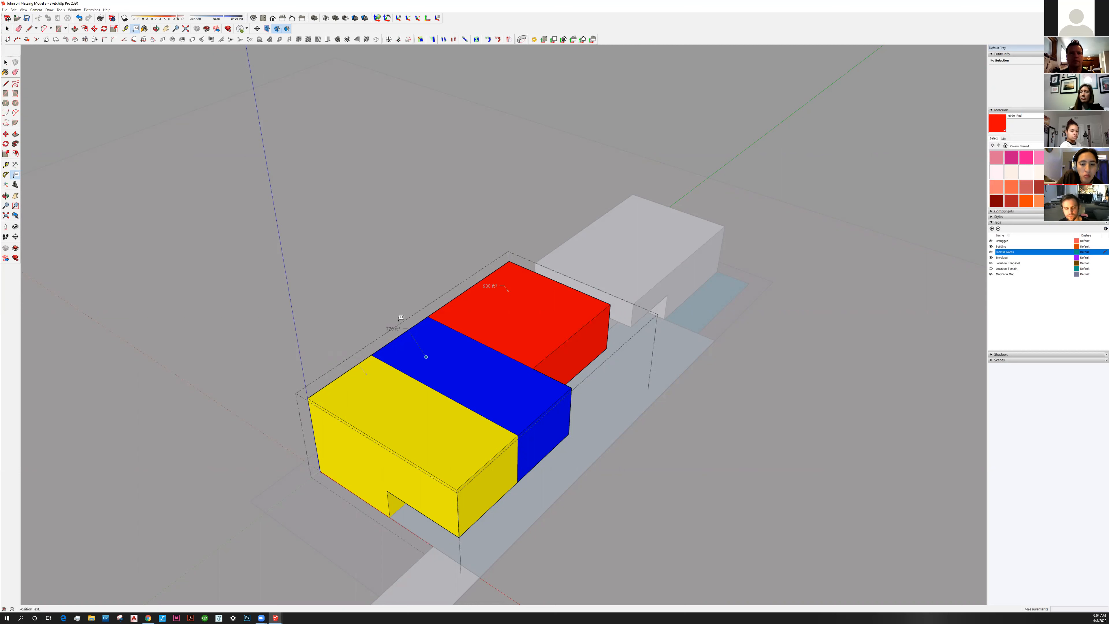
left_click(400, 324)
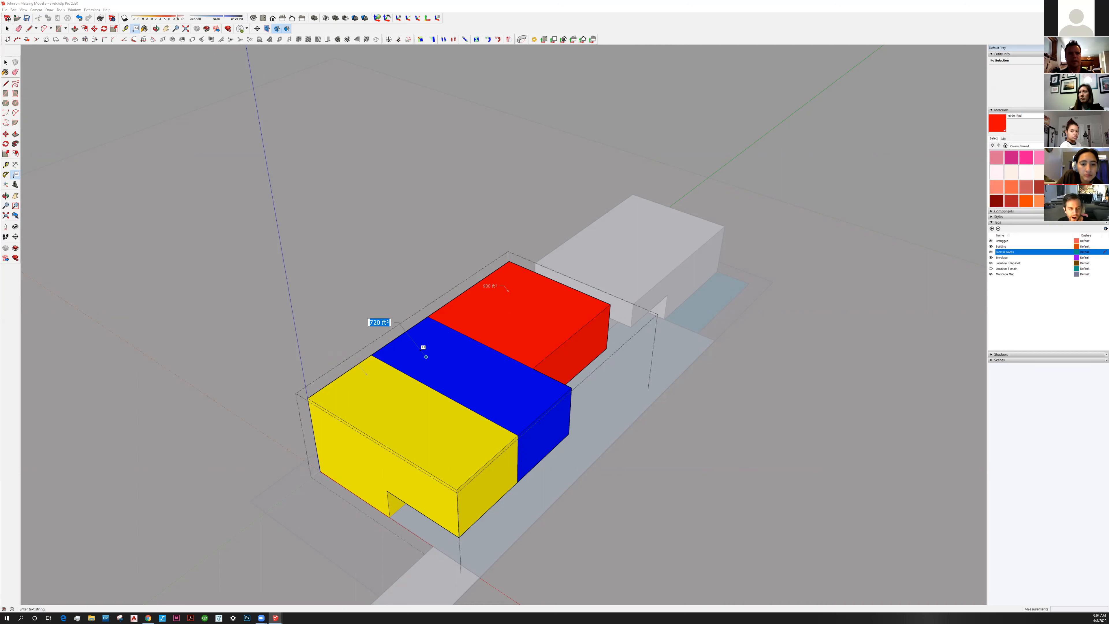
key("space")
left_click(354, 259)
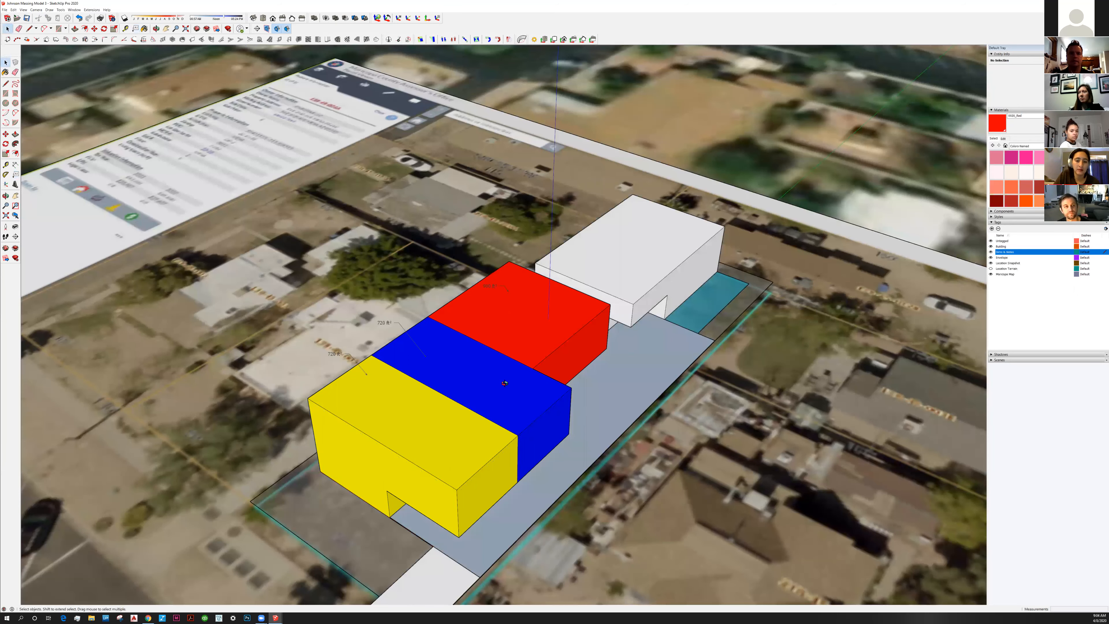
middle_click_drag(504, 376, 372, 418)
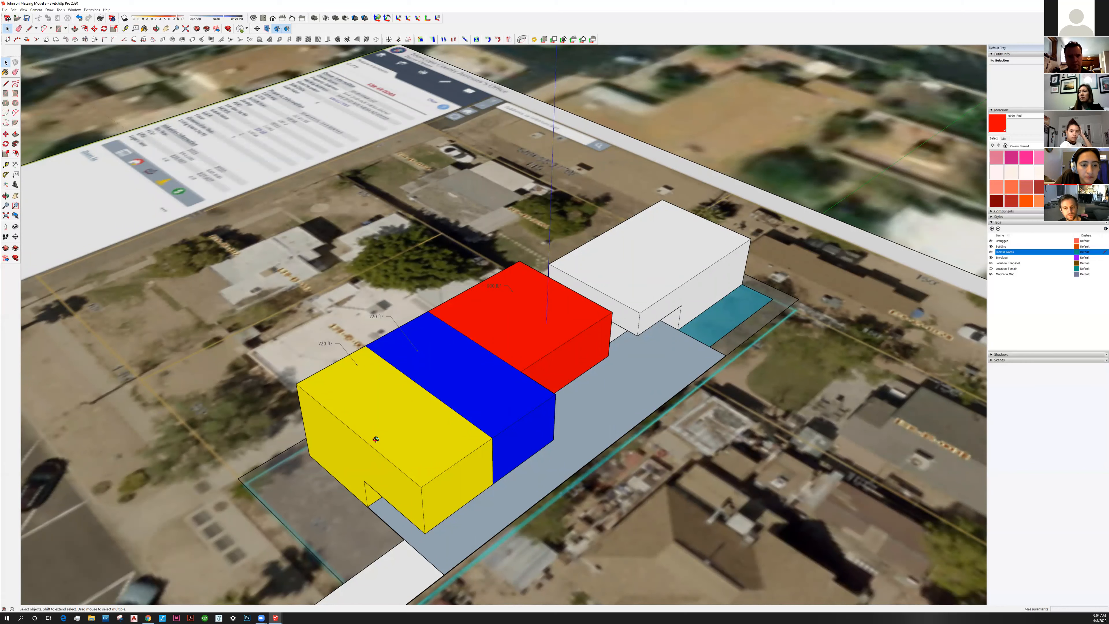
middle_click_drag(402, 424, 400, 441)
scroll(419, 424, "up", 3)
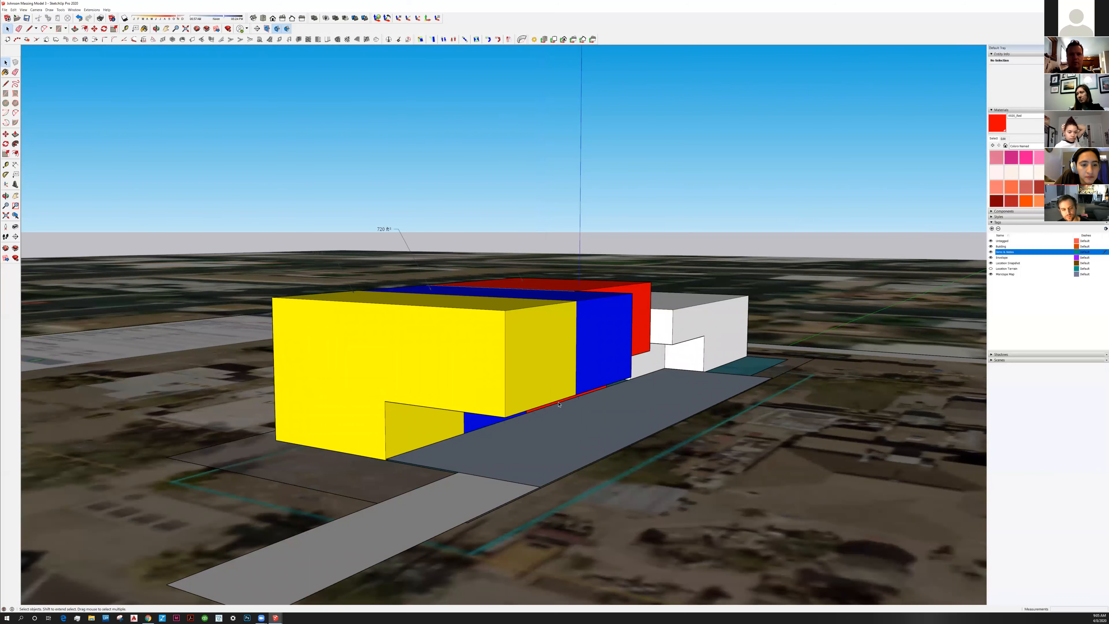
middle_click_drag(513, 392, 555, 403)
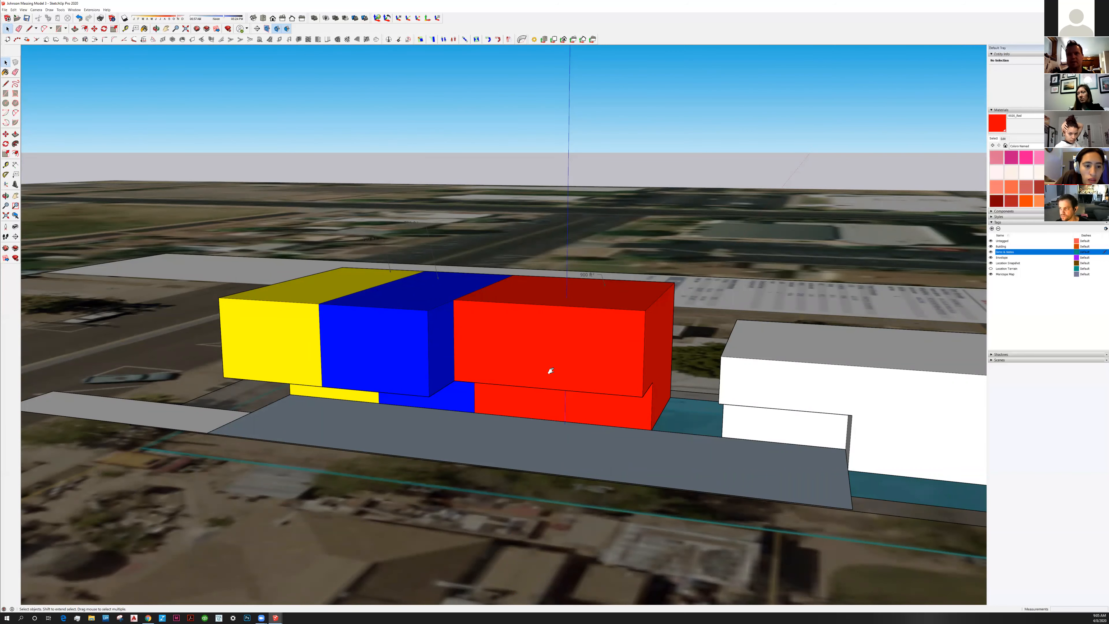
middle_click_drag(444, 369, 621, 406)
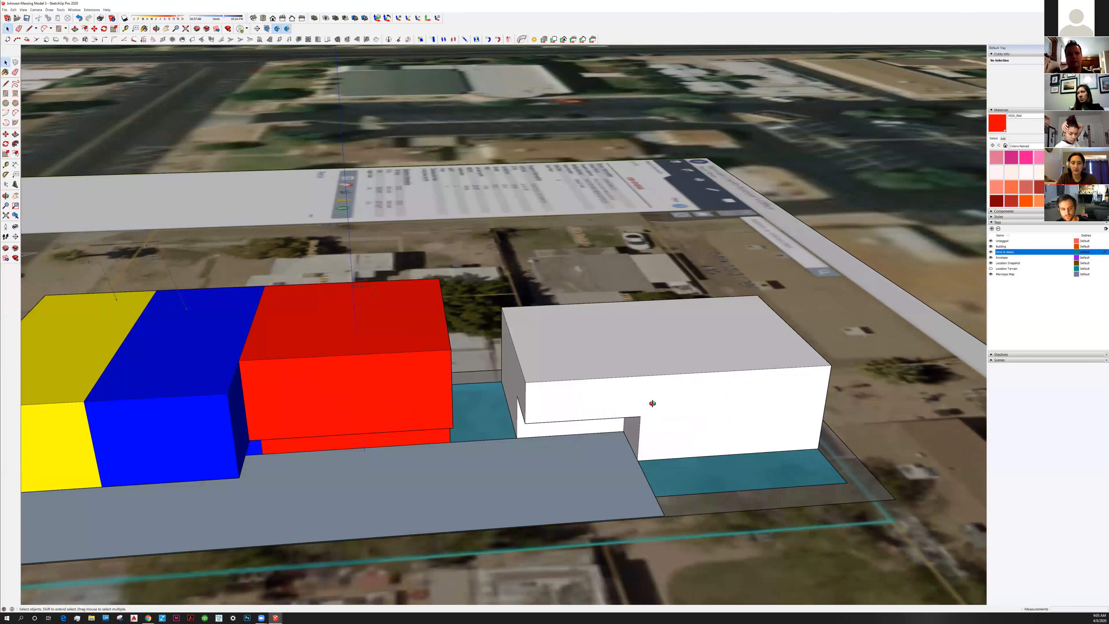
middle_click_drag(626, 433, 648, 366)
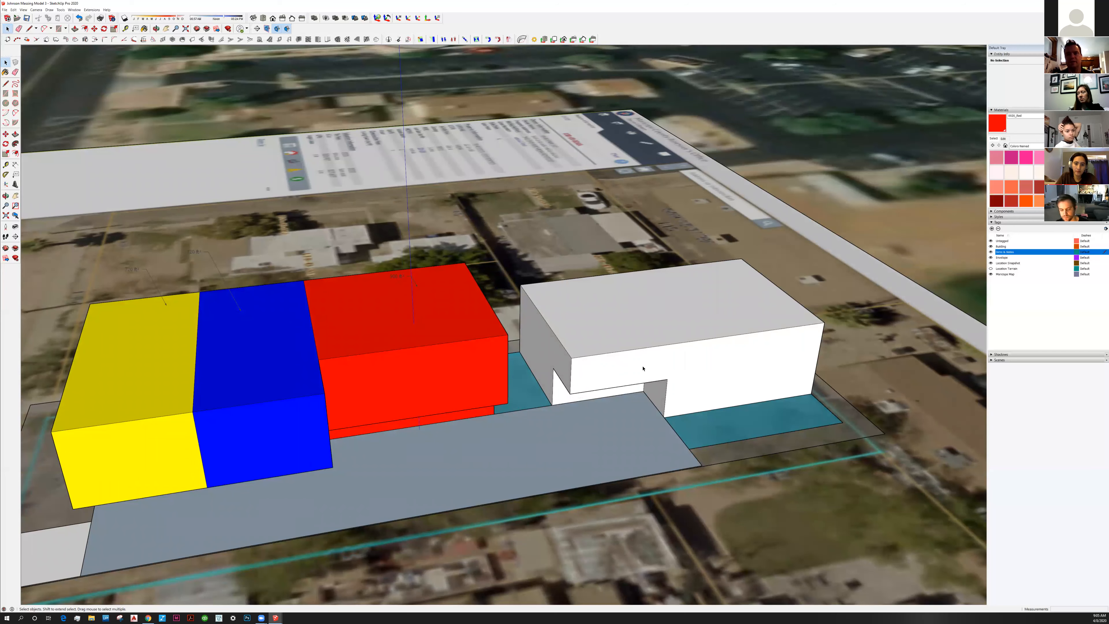
middle_click_drag(610, 371, 602, 370)
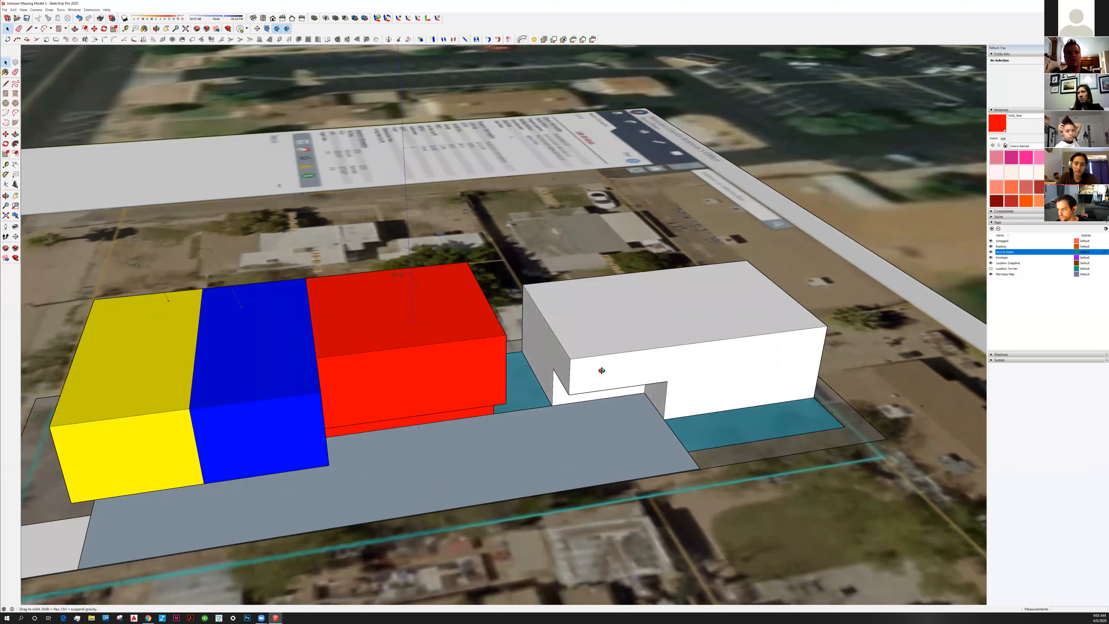
middle_click_drag(722, 324, 723, 322)
middle_click_drag(595, 375, 659, 335, "shift")
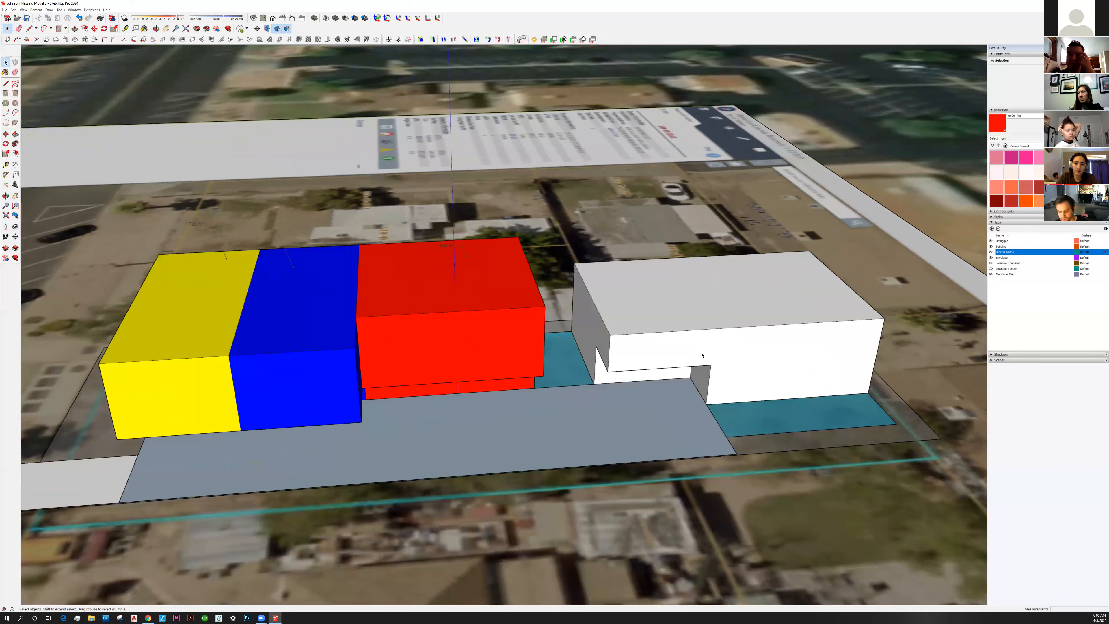
middle_click_drag(656, 355, 607, 344)
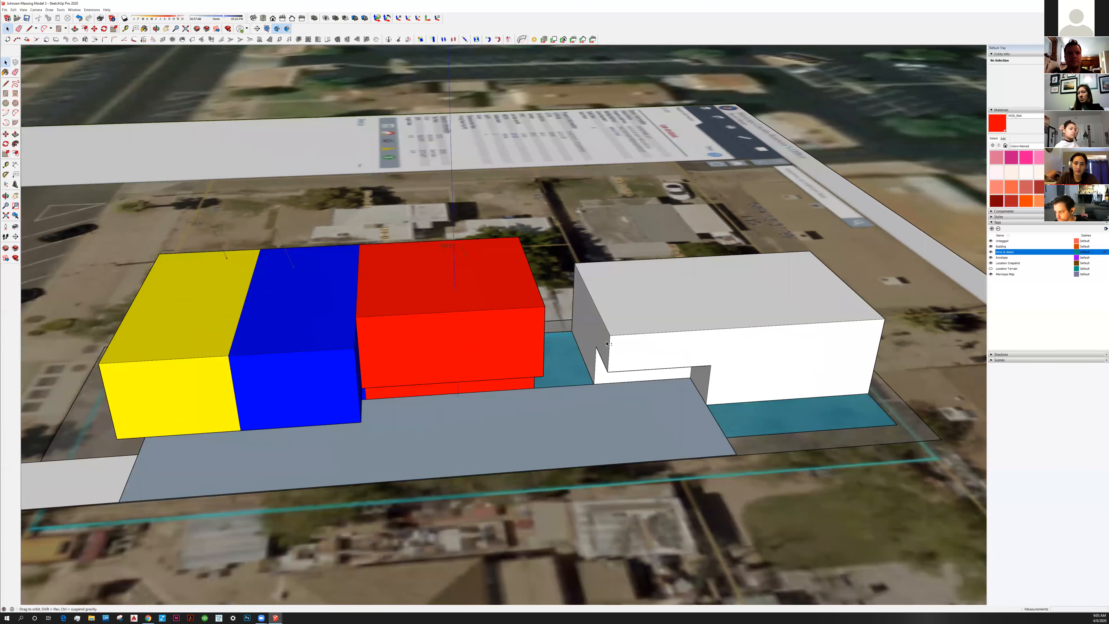
middle_click_drag(633, 398, 540, 389)
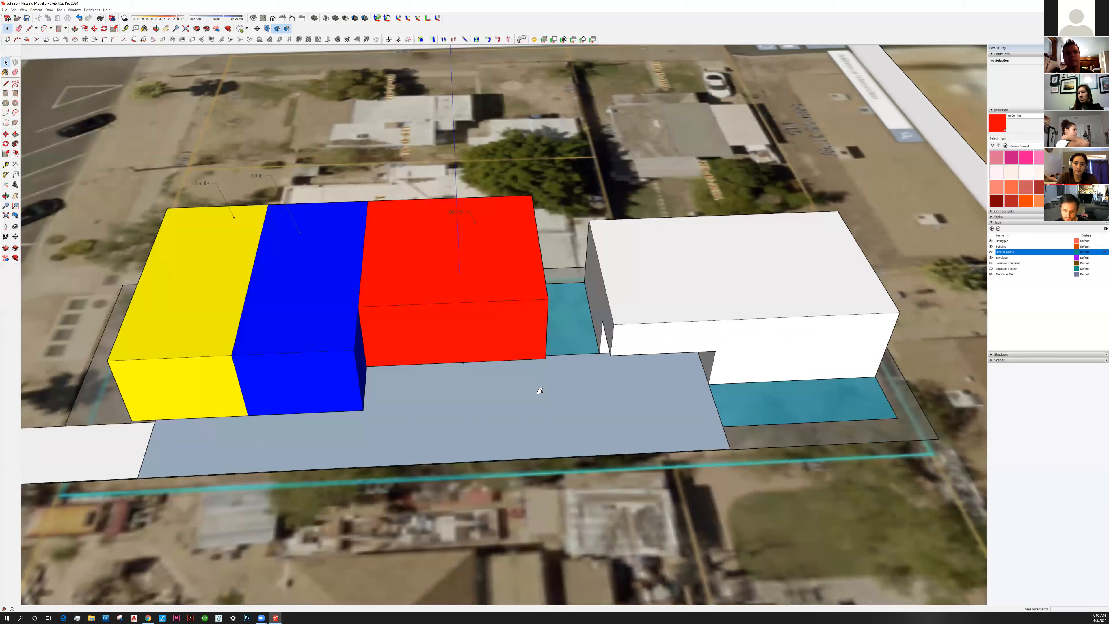
middle_click_drag(729, 340, 623, 332)
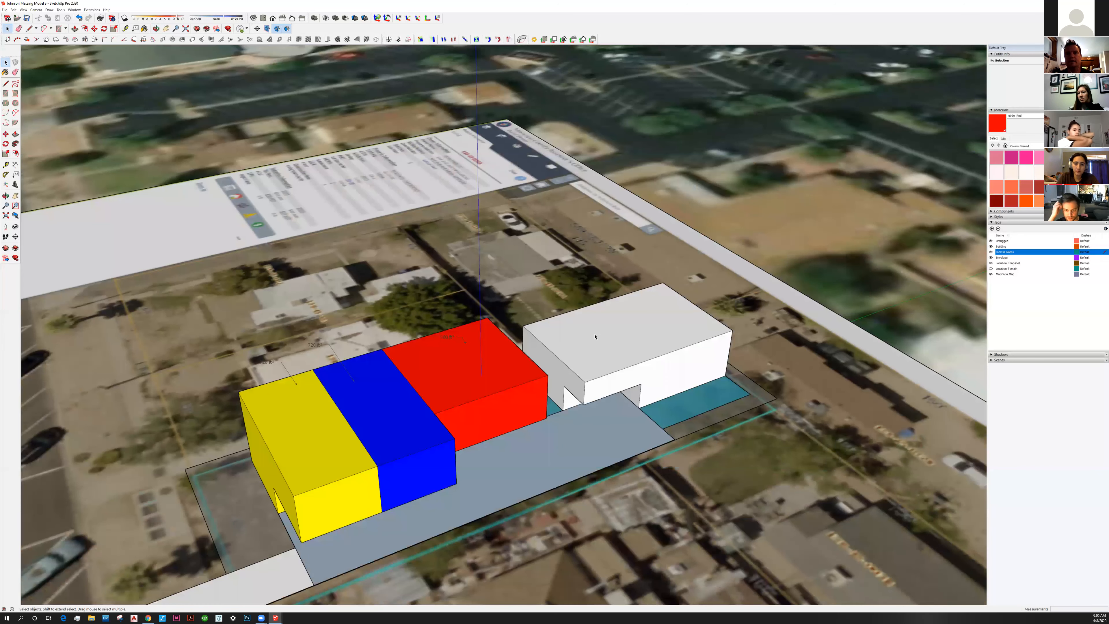
Inside the white block, label its roof with a 1440 ft² area text, then exit
left_click(622, 332)
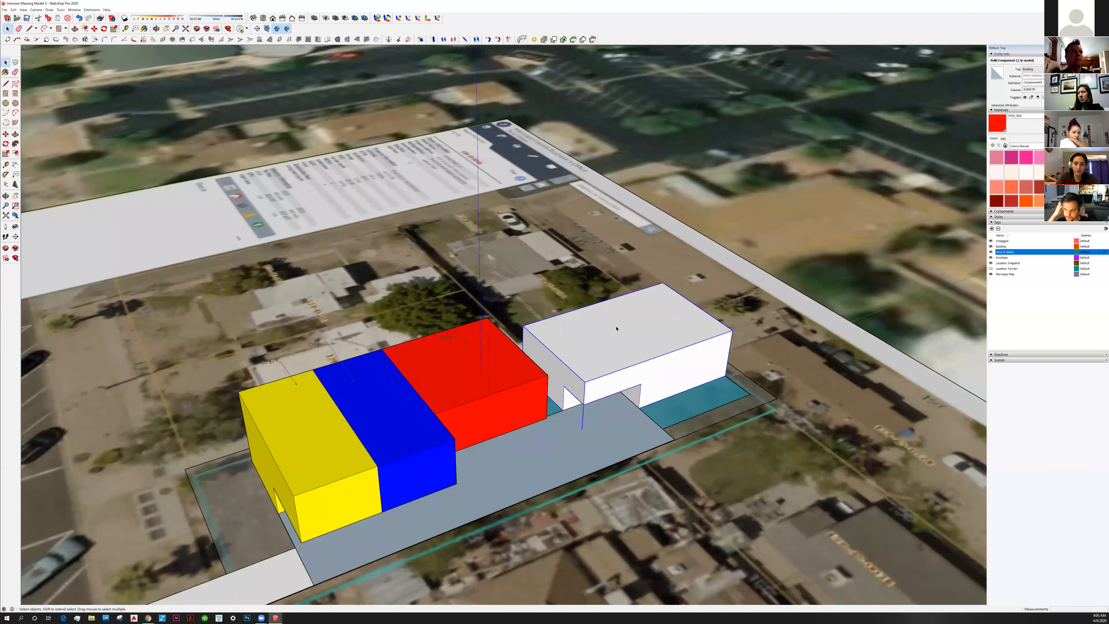
double_click(616, 328)
left_click(16, 174)
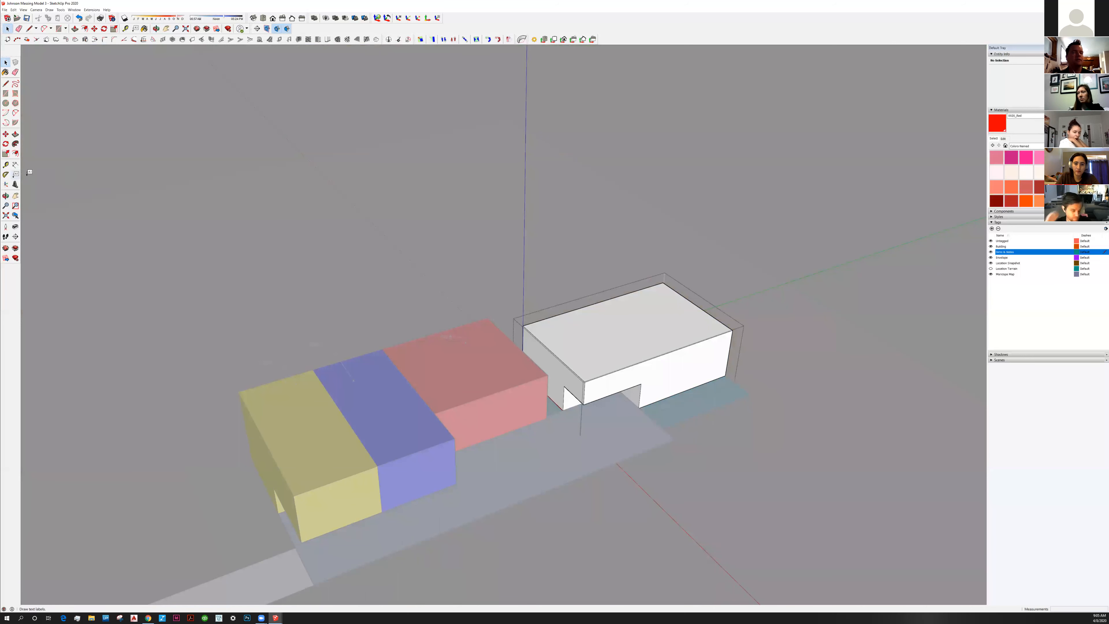
left_click(609, 314)
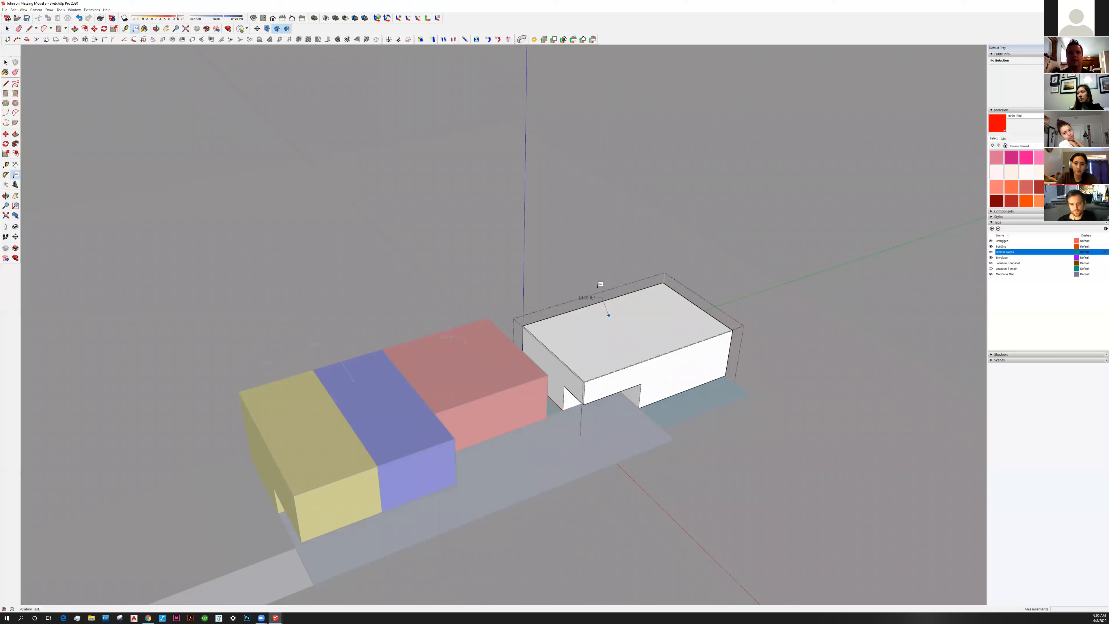
left_click(594, 285)
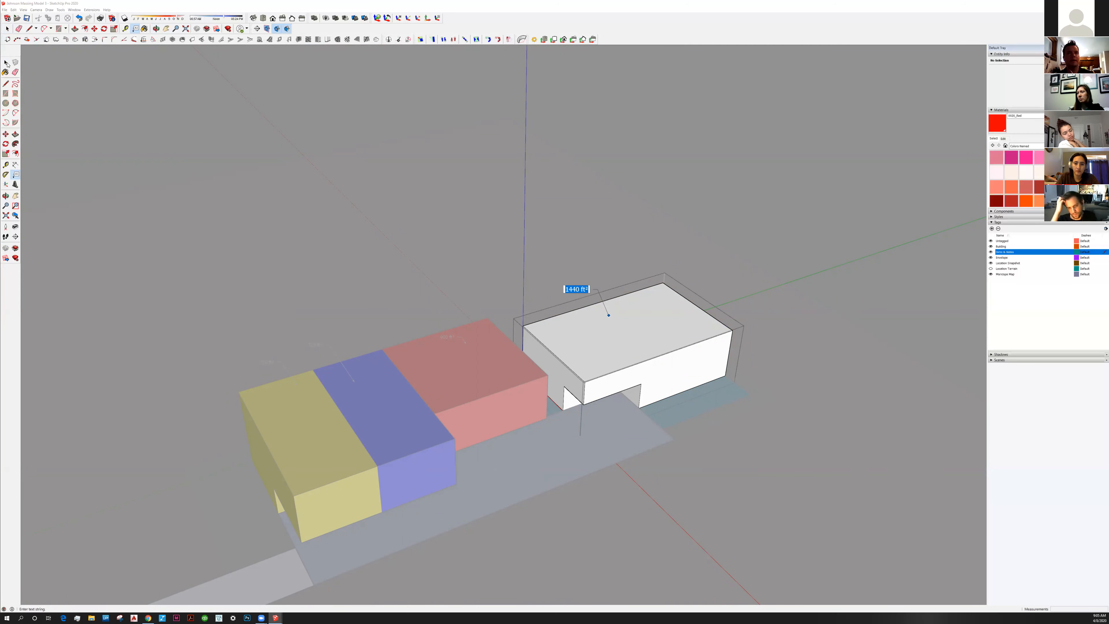
left_click(493, 265)
key("space")
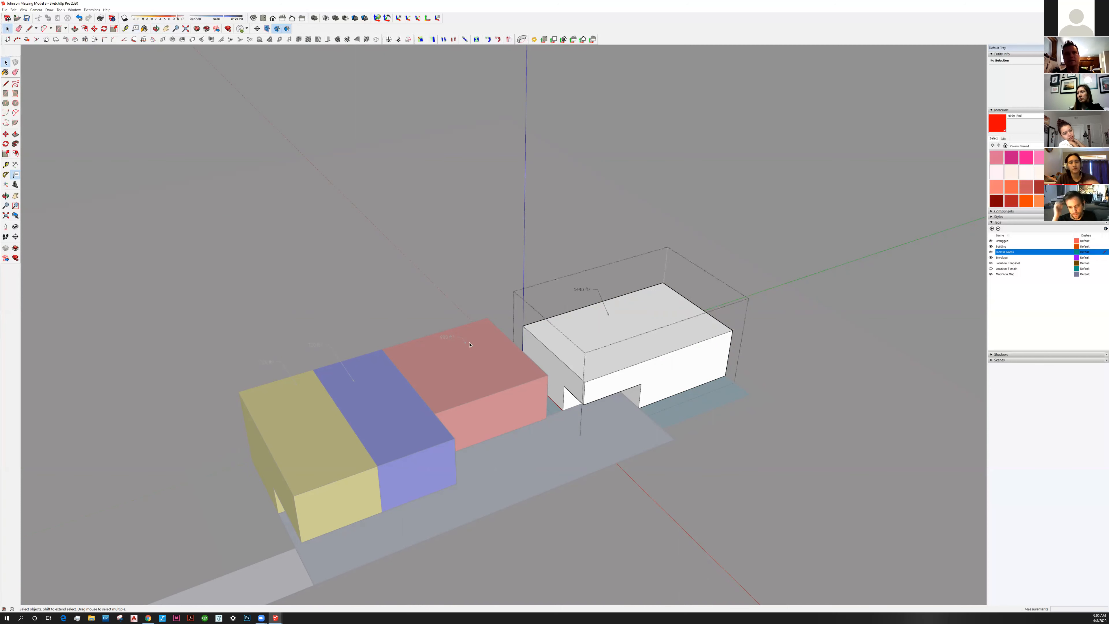
left_click(670, 153)
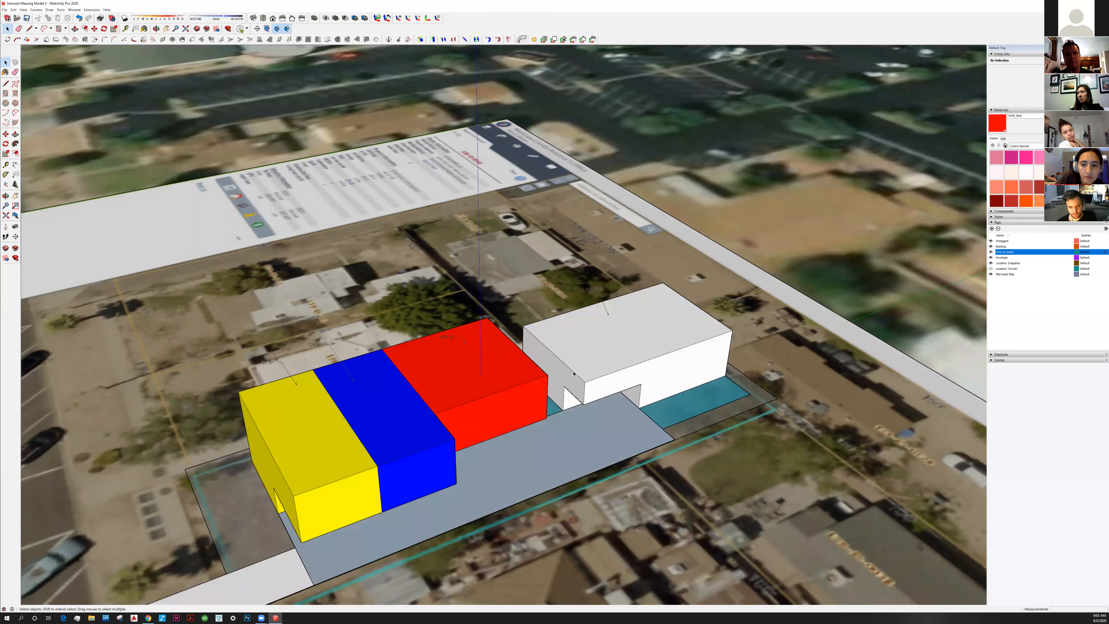
Orbit to a lower angle on the site and reopen the white block for editing
middle_click_drag(345, 557, 405, 517)
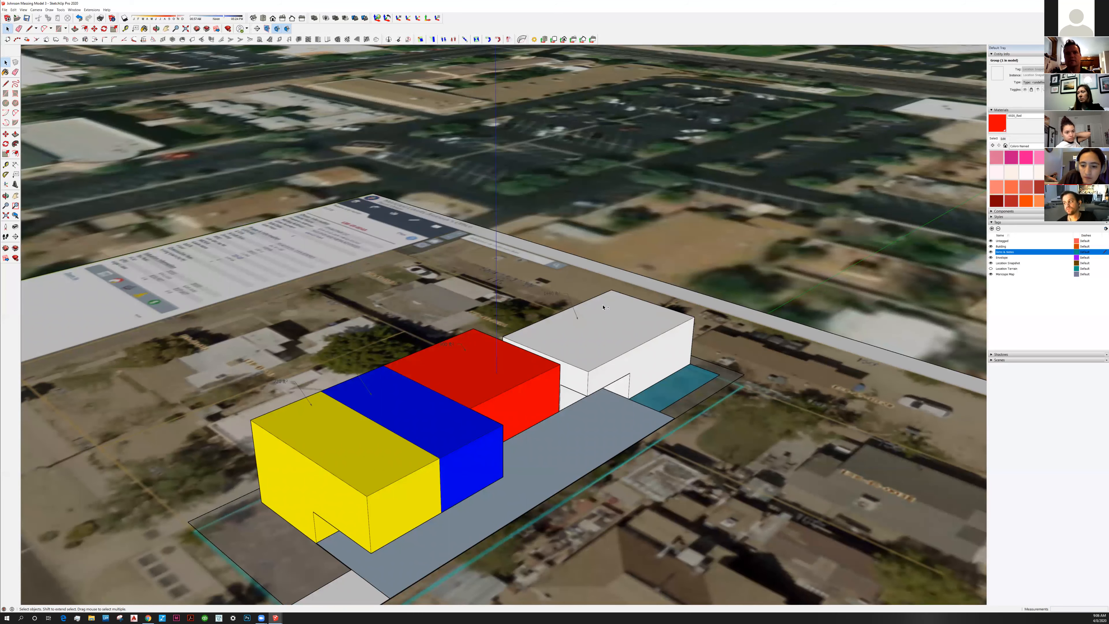
scroll(565, 368, "up", 3)
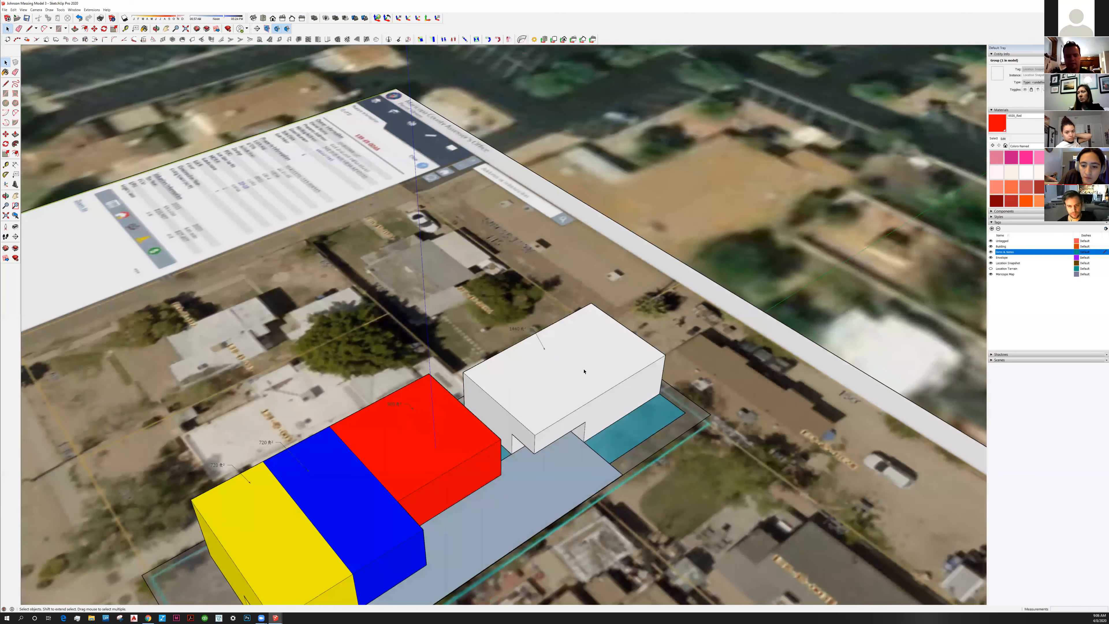
double_click(544, 327)
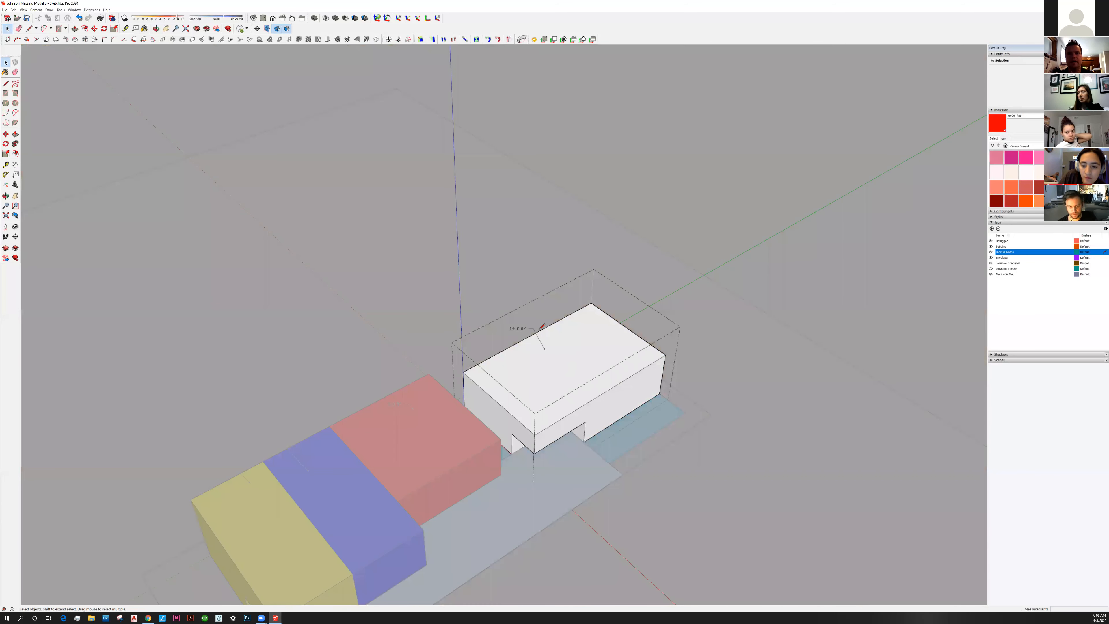
Draw a dividing edge across the white block's roof and down both sides to the base
key("l")
left_click(530, 336)
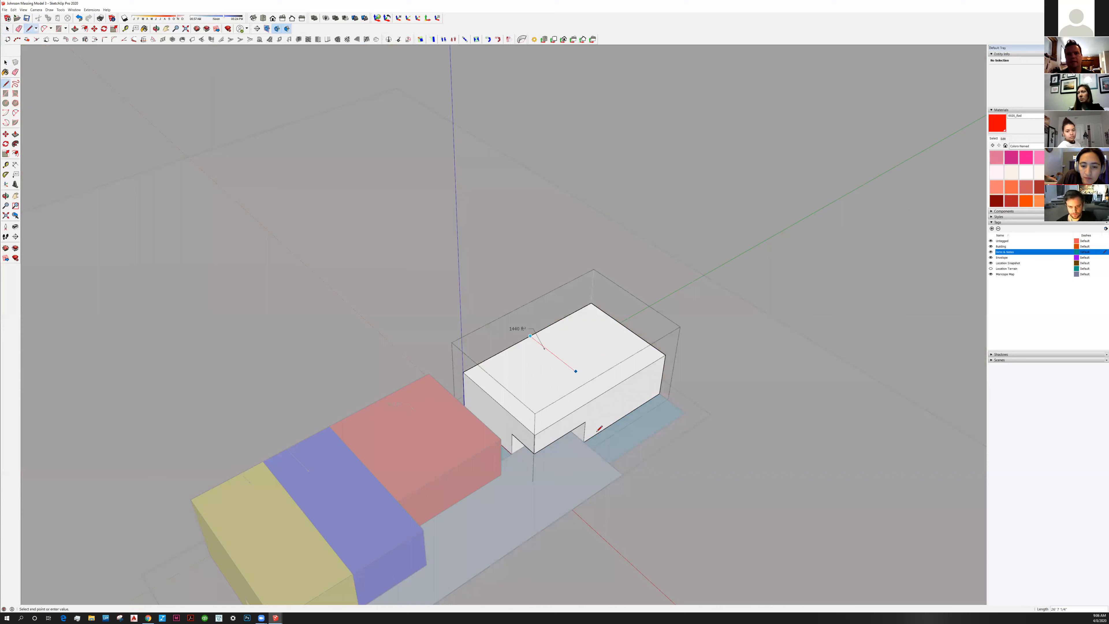
left_click(604, 393)
left_click(488, 350)
middle_click_drag(489, 350, 489, 378)
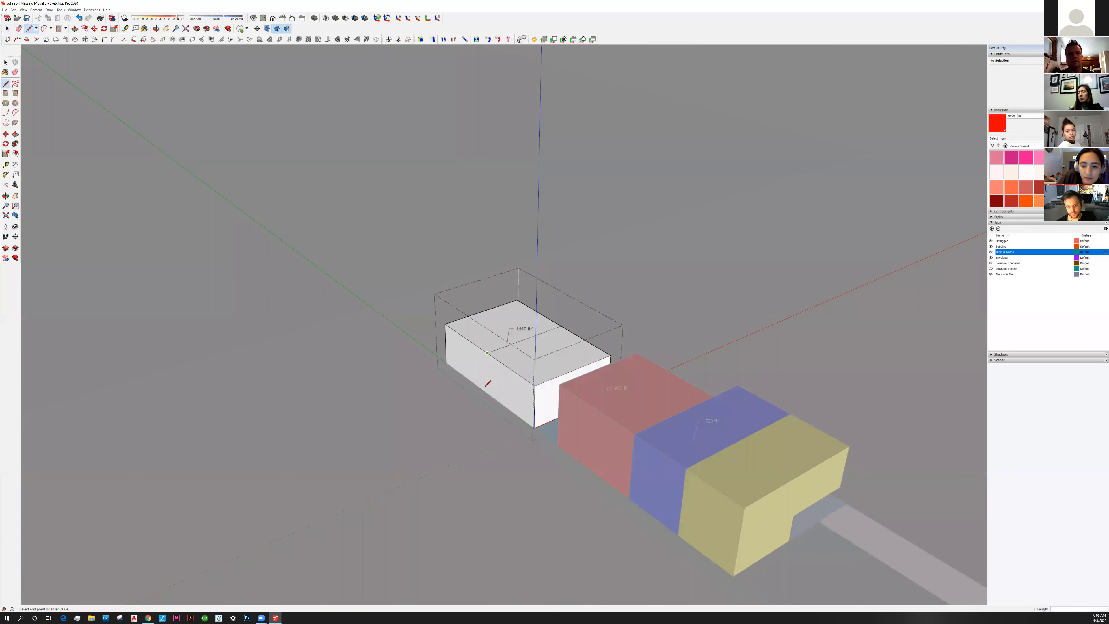
left_click(488, 393)
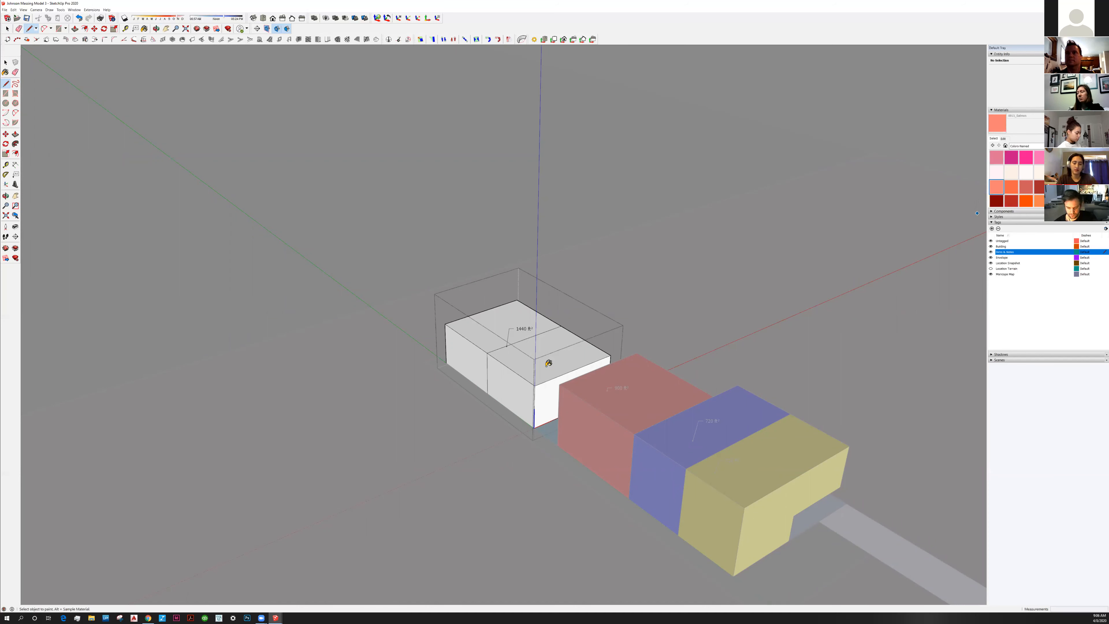
Paint the white block's front half and its notch face with the salmon brick material
left_click(549, 380)
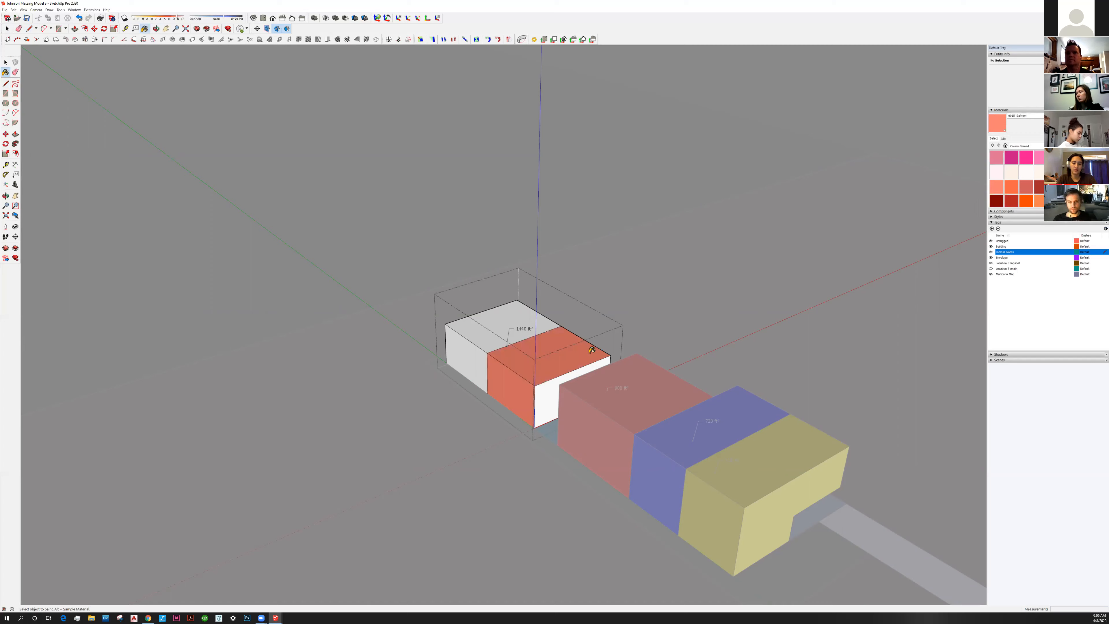
middle_click_drag(592, 351, 284, 349)
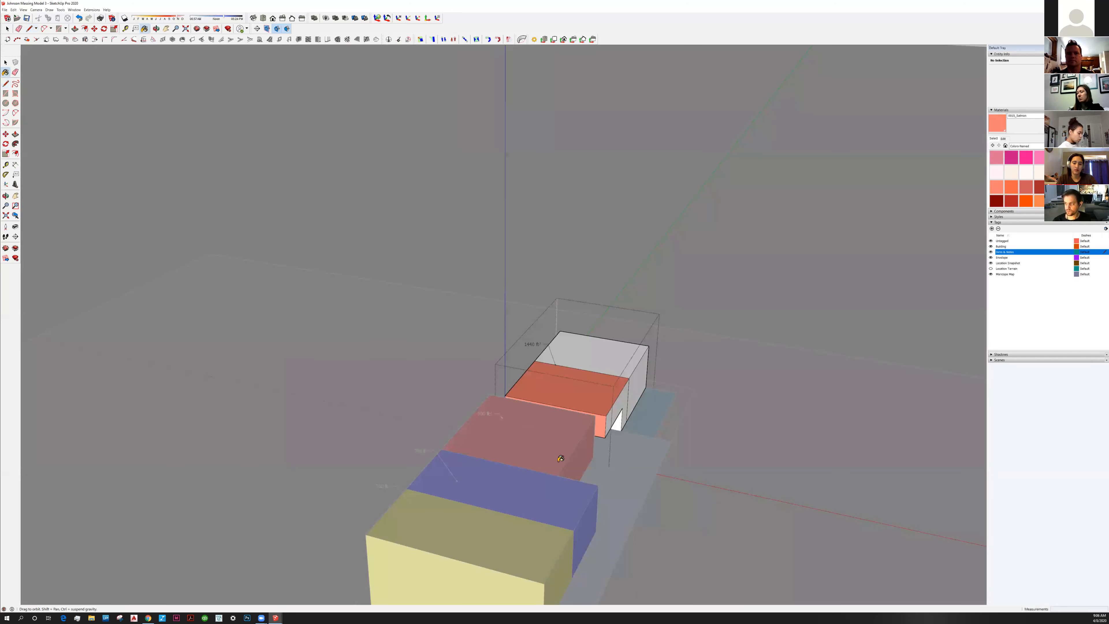
middle_click_drag(560, 458, 617, 453)
left_click(613, 457)
key("space")
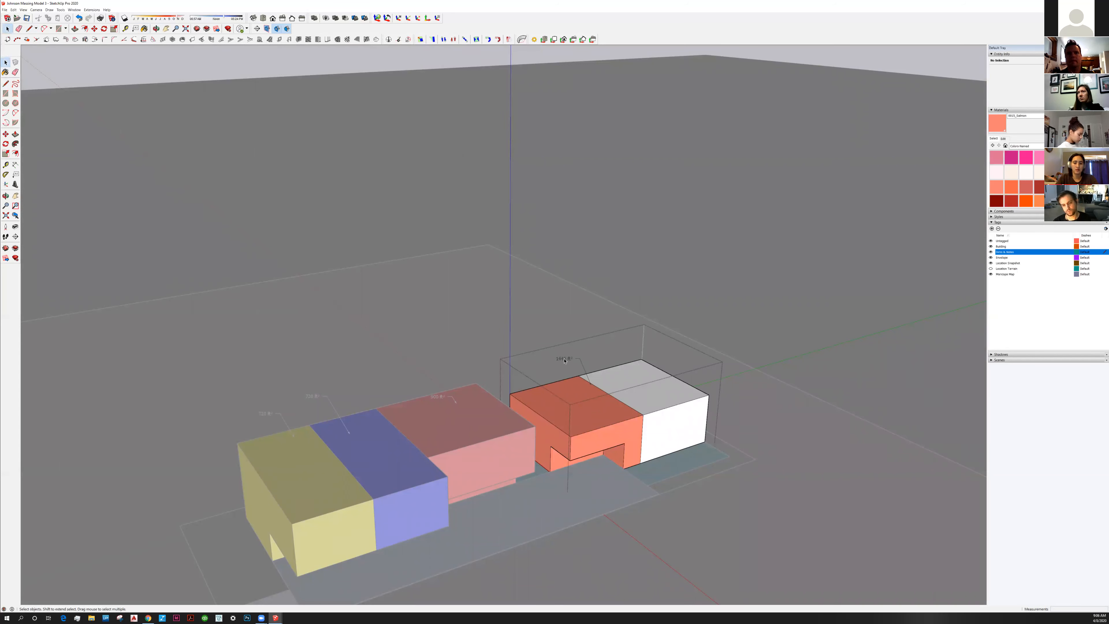
Replace the 1440 ft² label with 720 ft² area labels on the white and salmon halves
left_click(564, 359)
key("Delete")
left_click(16, 175)
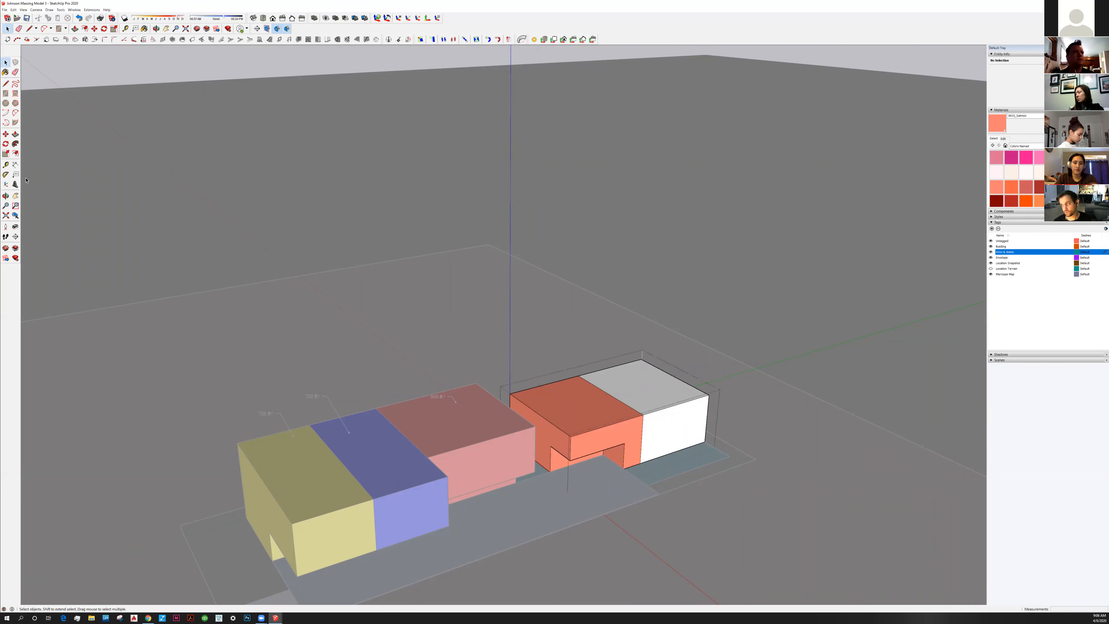
left_click(569, 396)
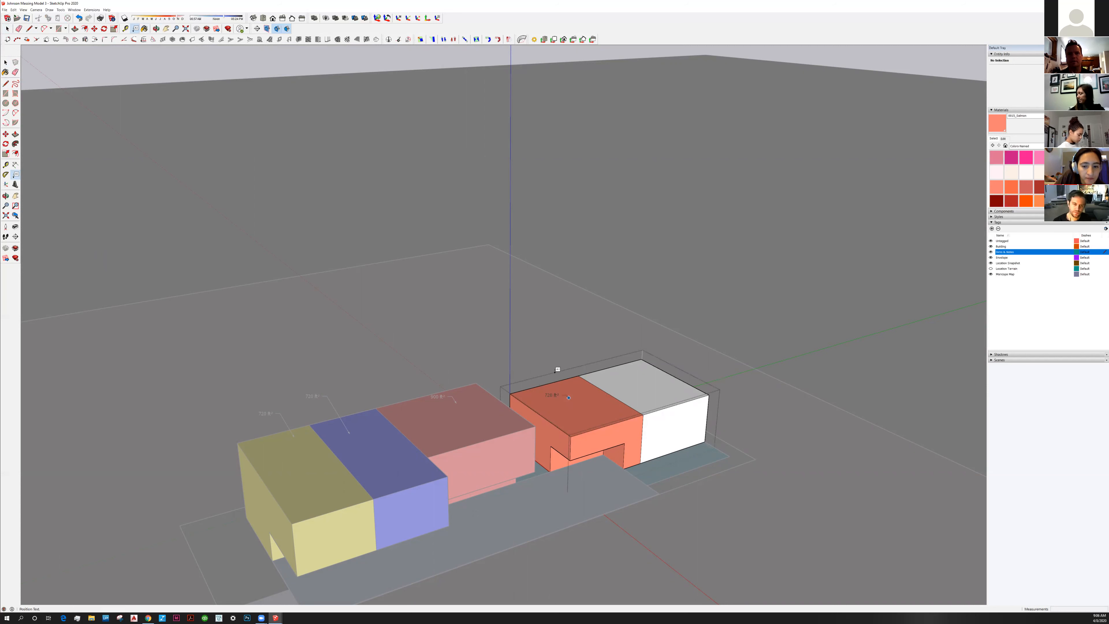
left_click(632, 376)
key("Escape")
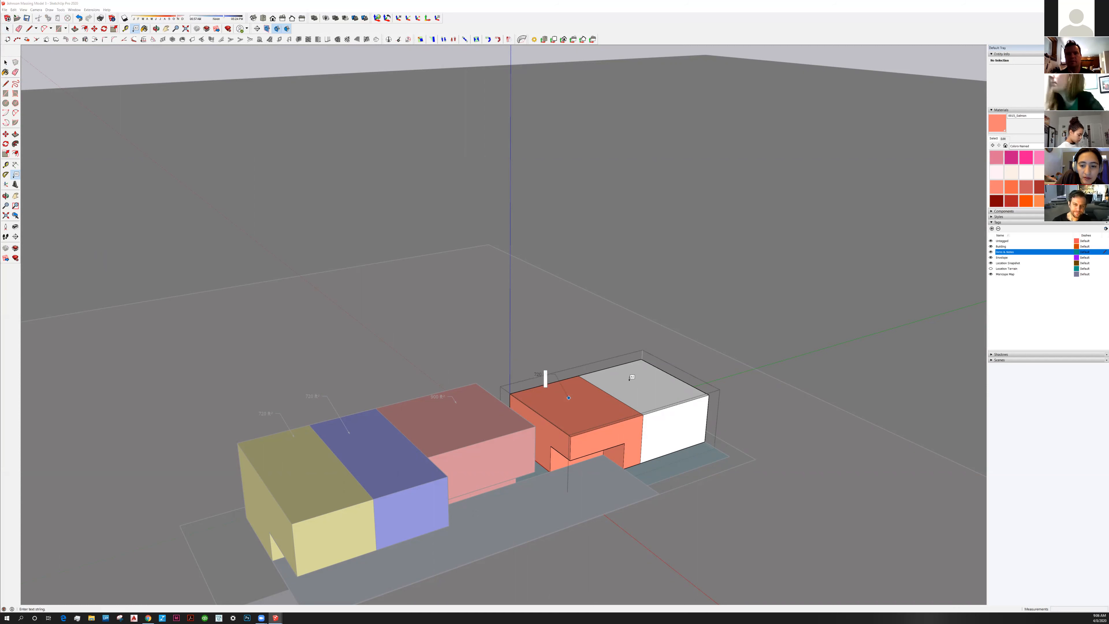
left_click(630, 376)
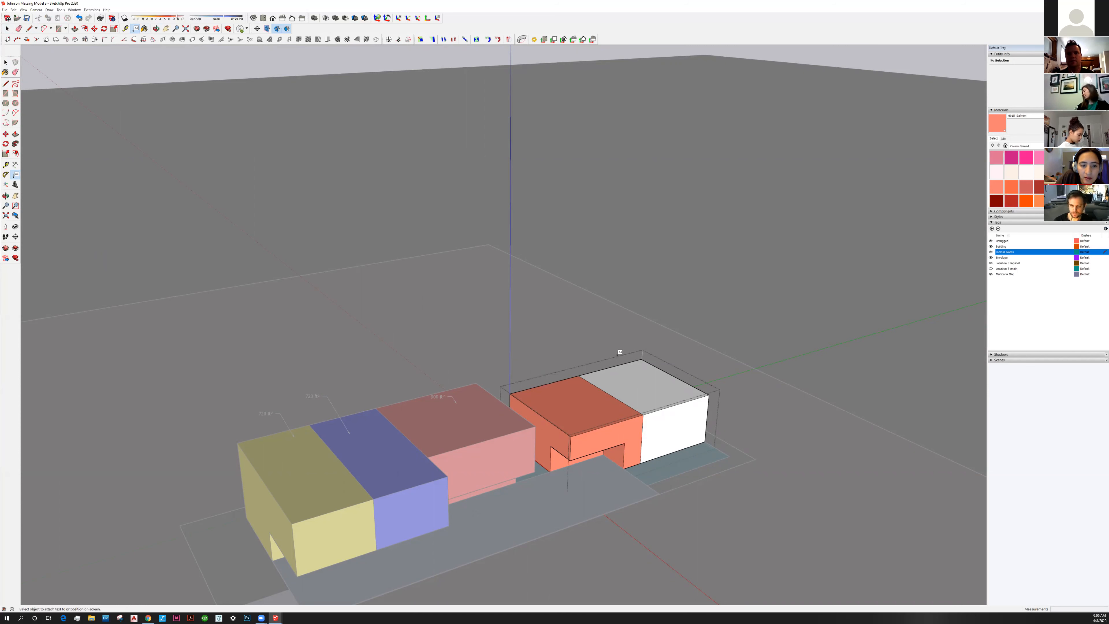
left_click(546, 389)
left_click(566, 388)
left_click(566, 394)
left_click(534, 368)
left_click(6, 62)
Hide the Location Snapshot and Maricopa Map tags to remove the aerial imagery
middle_click_drag(427, 412, 560, 393)
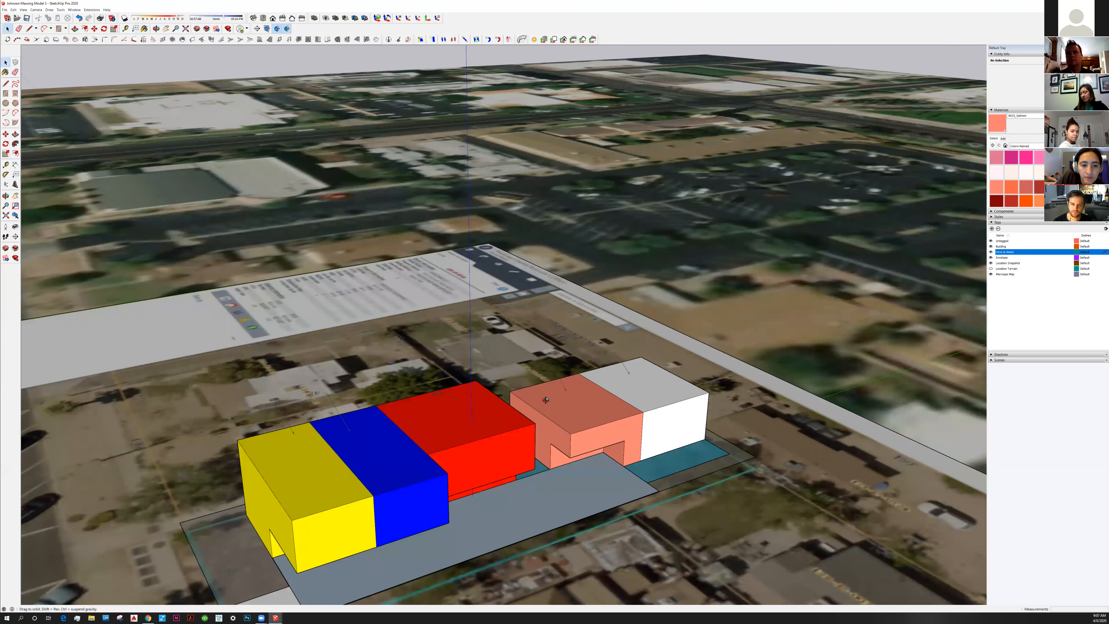
middle_click_drag(546, 400, 607, 450)
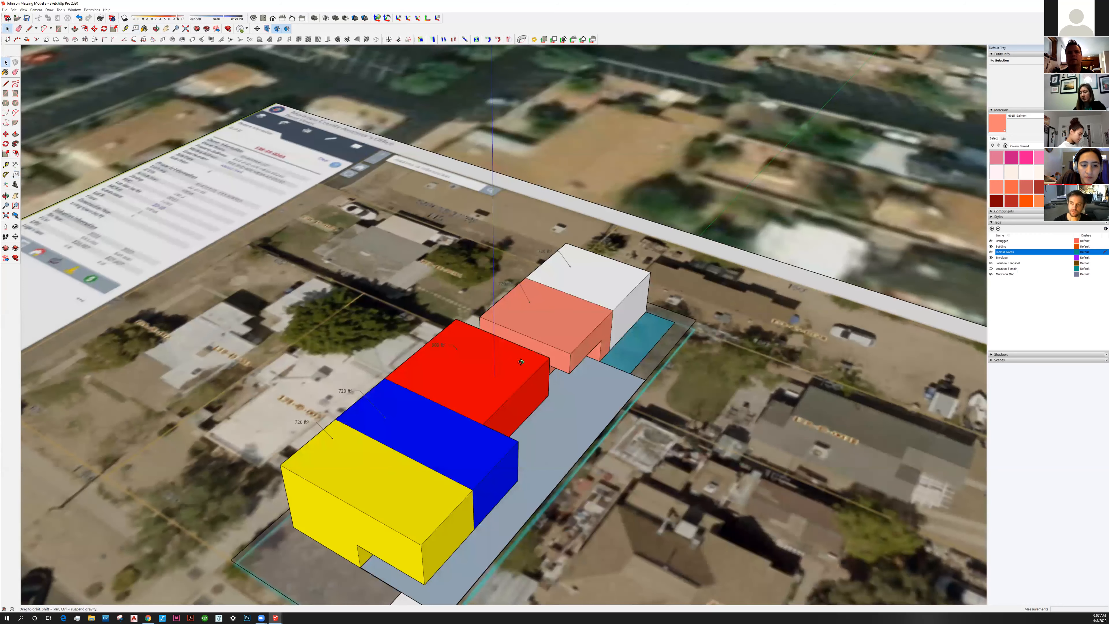
middle_click_drag(520, 364, 581, 376)
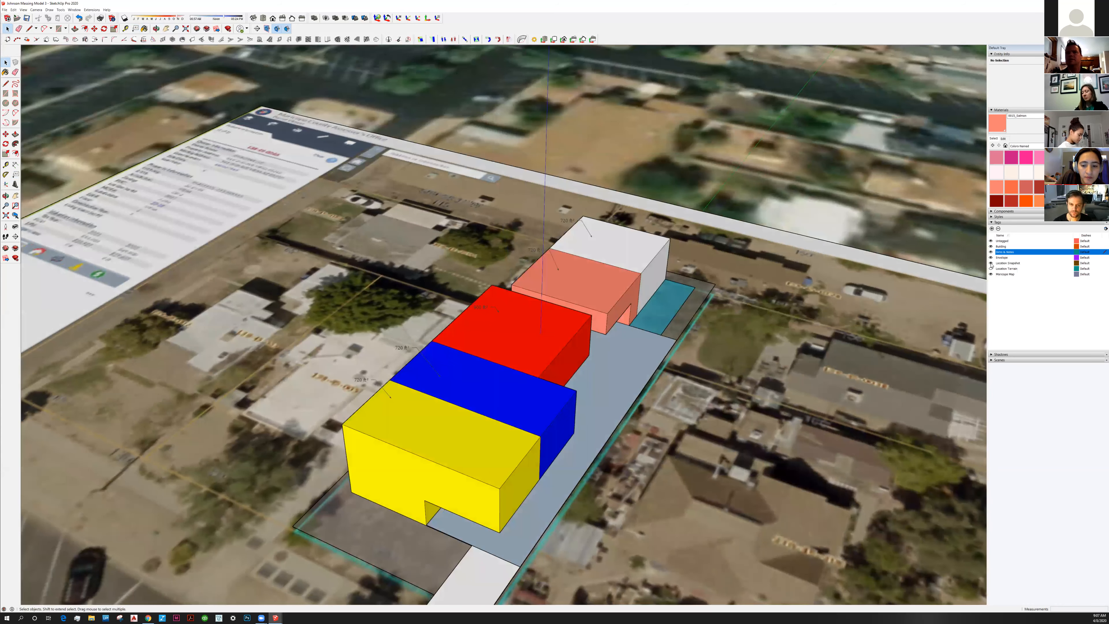
left_click(991, 264)
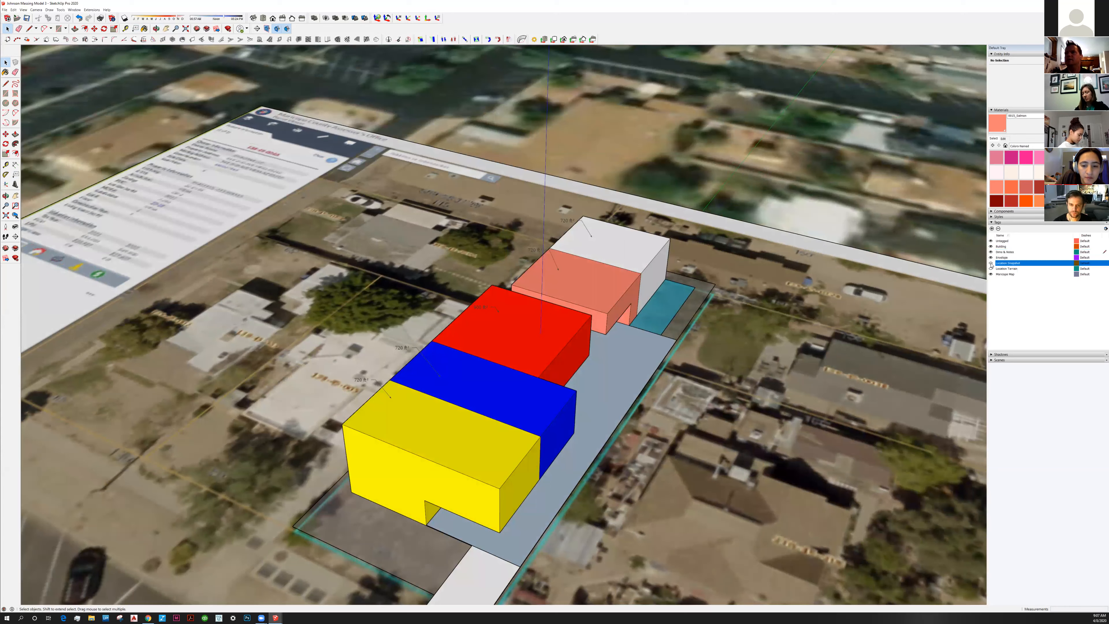
left_click(991, 263)
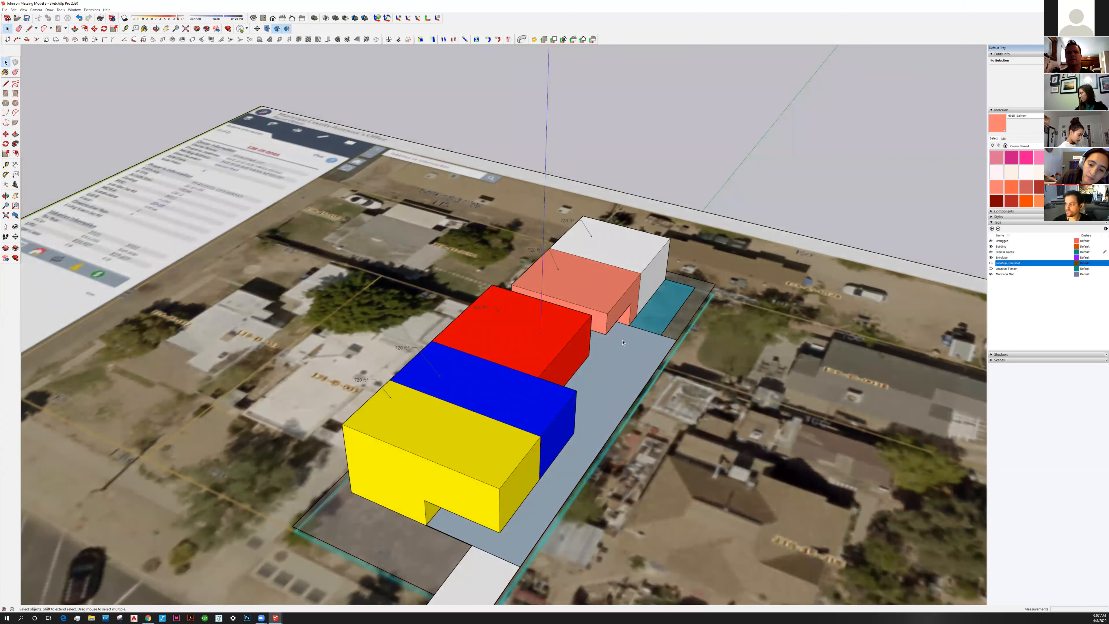
left_click(991, 275)
Orbit around the five labelled massing blocks from low front and opposite-side views
middle_click_drag(634, 406, 635, 379)
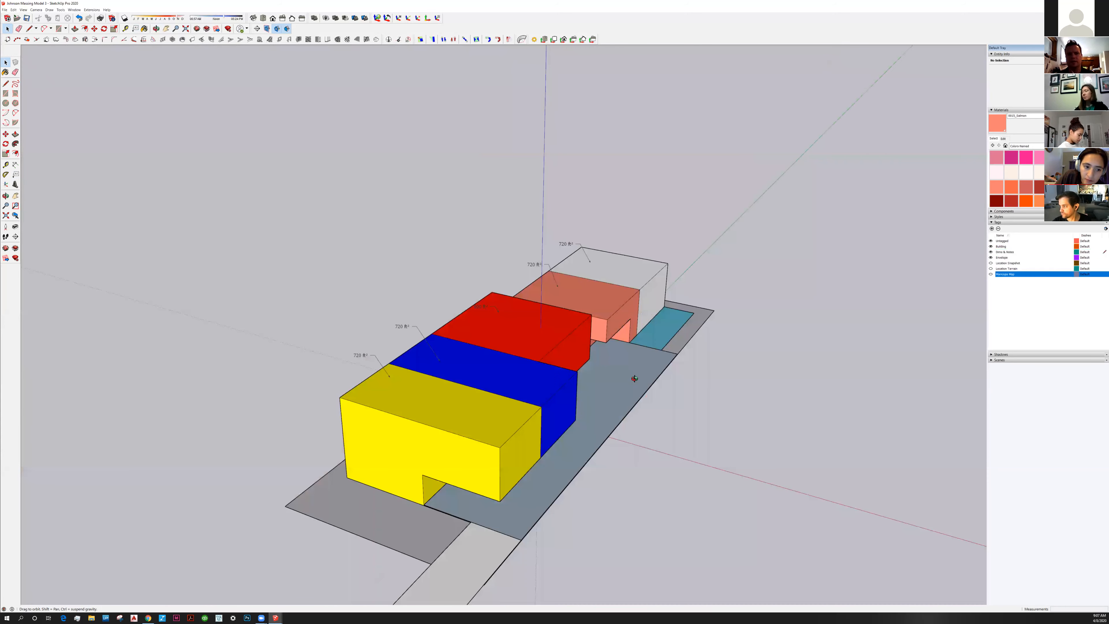
middle_click_drag(647, 436, 358, 440)
middle_click_drag(522, 429, 678, 260)
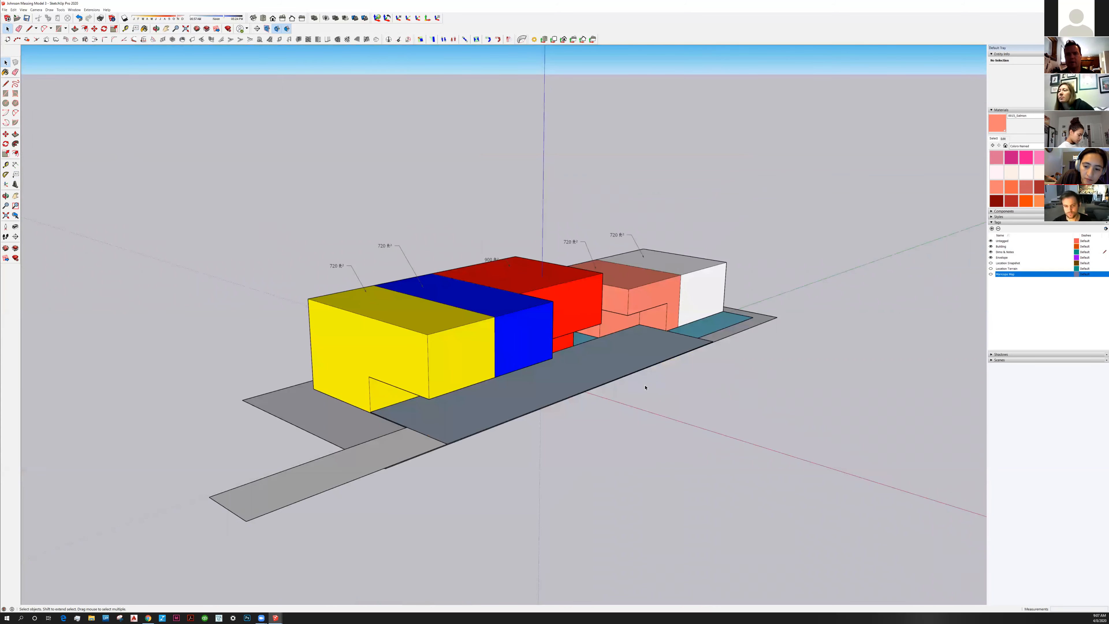
middle_click_drag(501, 420, 478, 397)
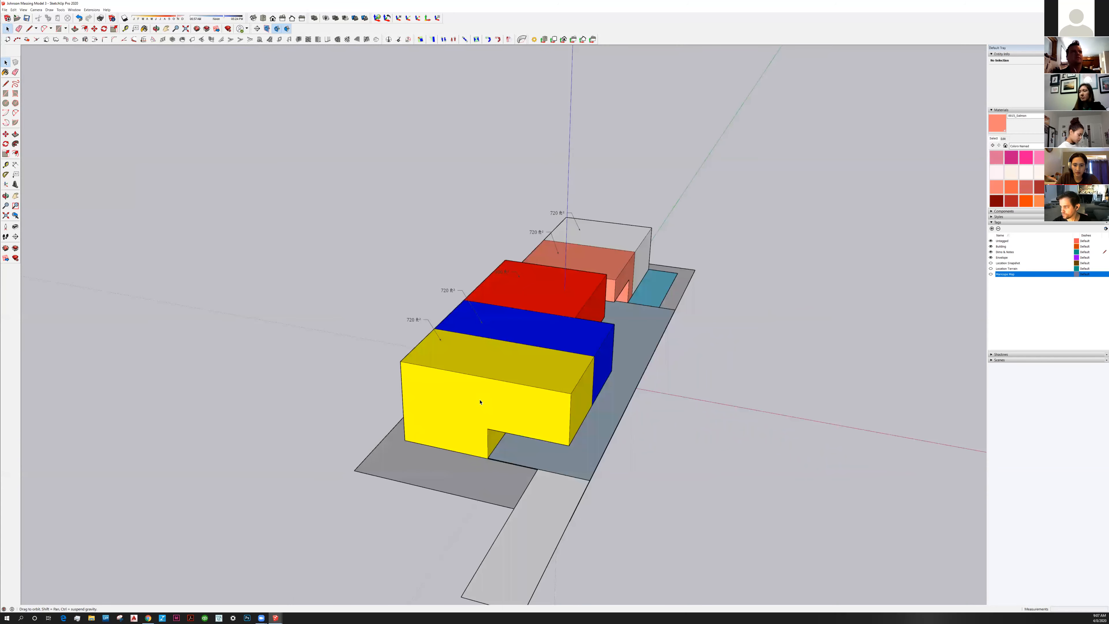
left_click(4, 10)
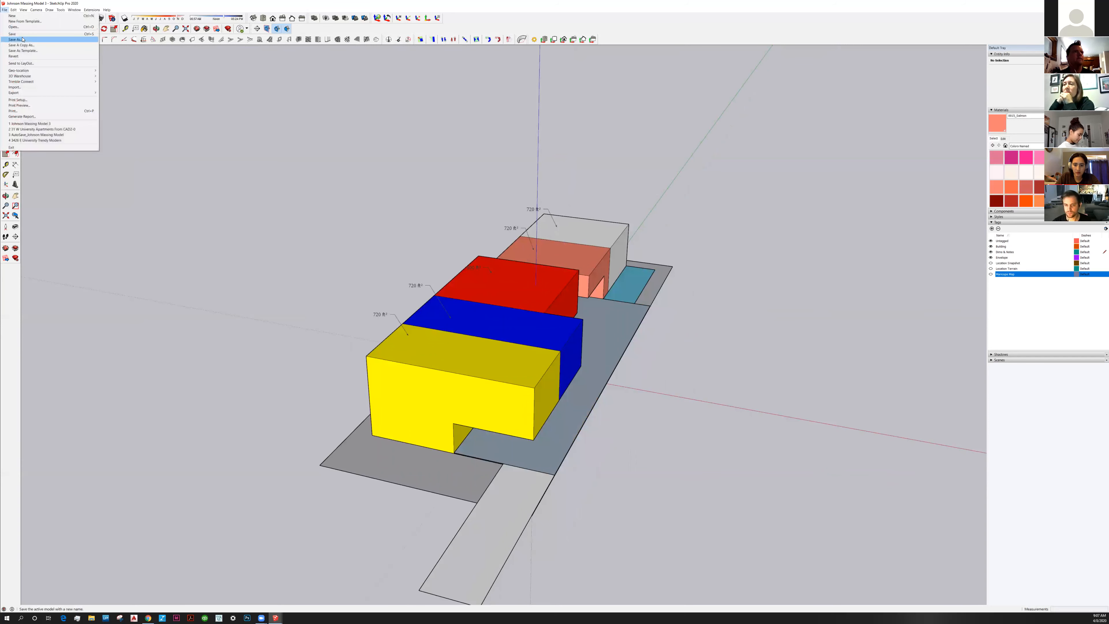
Save a new copy, changing the file name's version number from 3 to 4 (Johnson Massing Model 4)
left_click(23, 38)
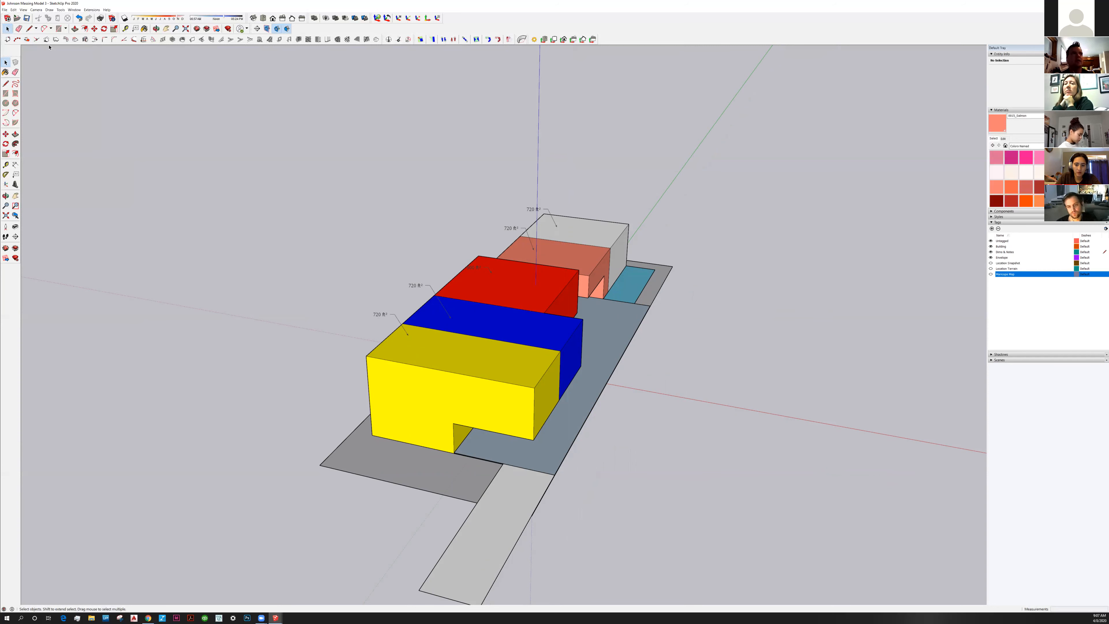
left_click(5, 10)
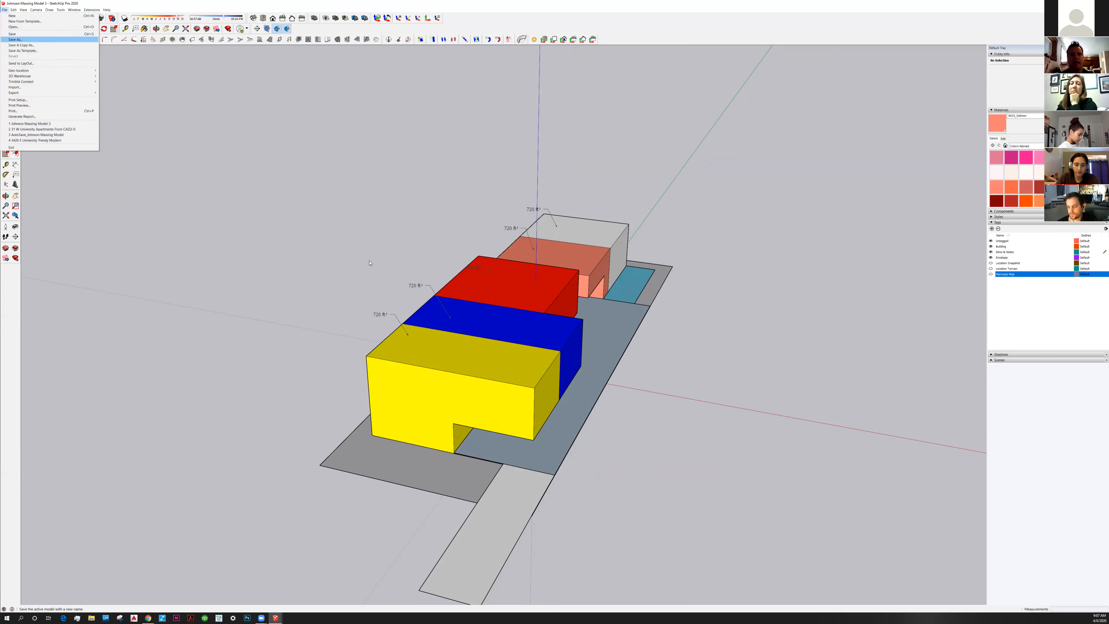
left_click(469, 364)
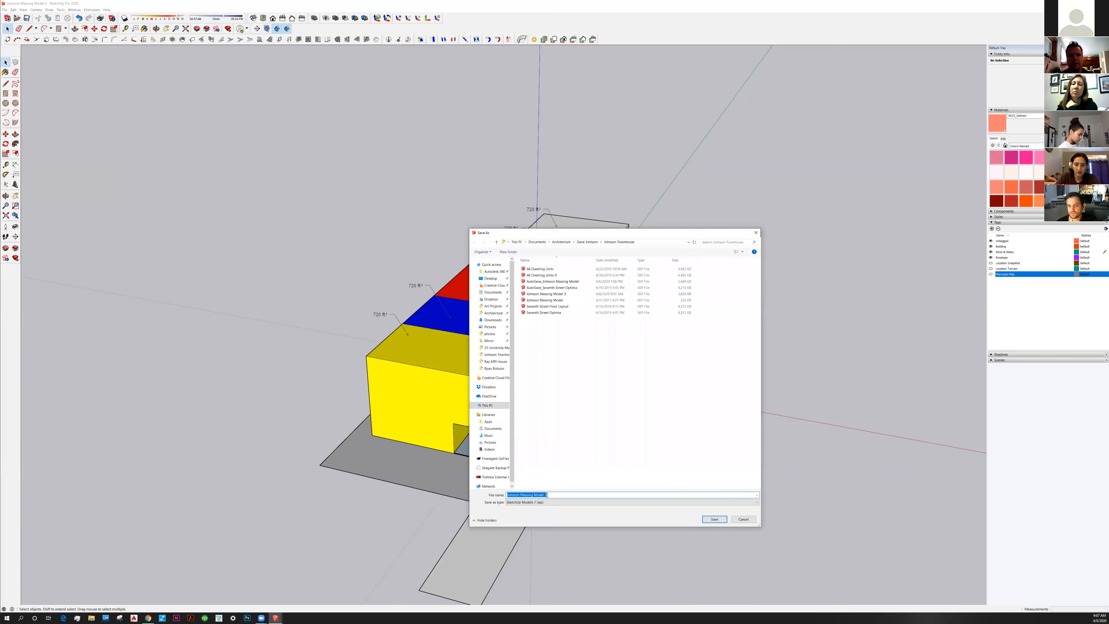
left_click(549, 495)
key("BackSpace")
type("4")
left_click(714, 520)
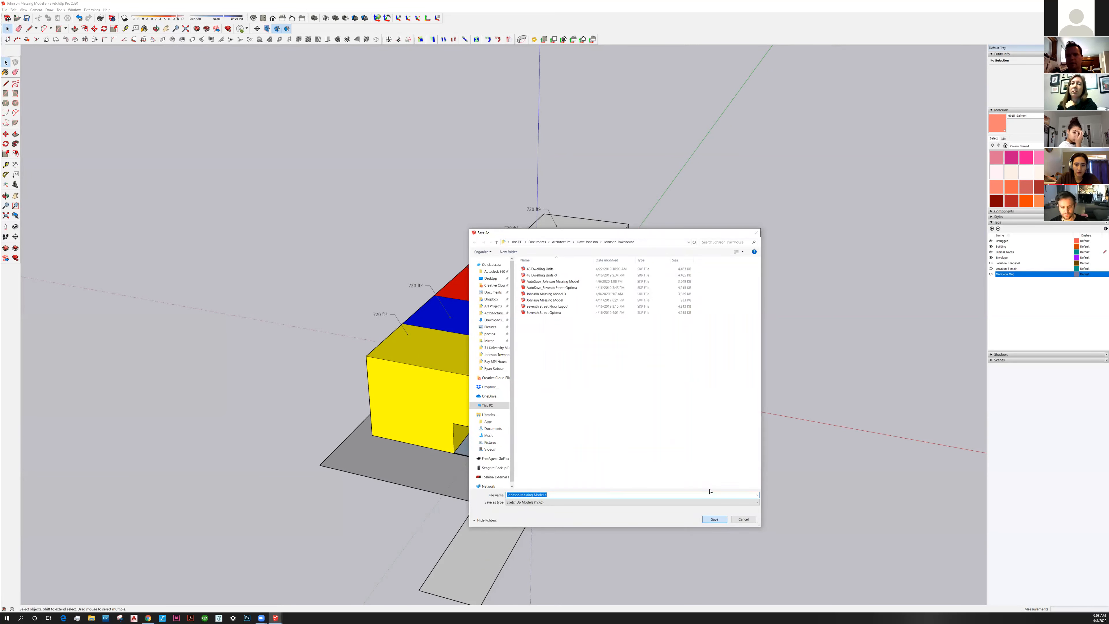
left_click(713, 520)
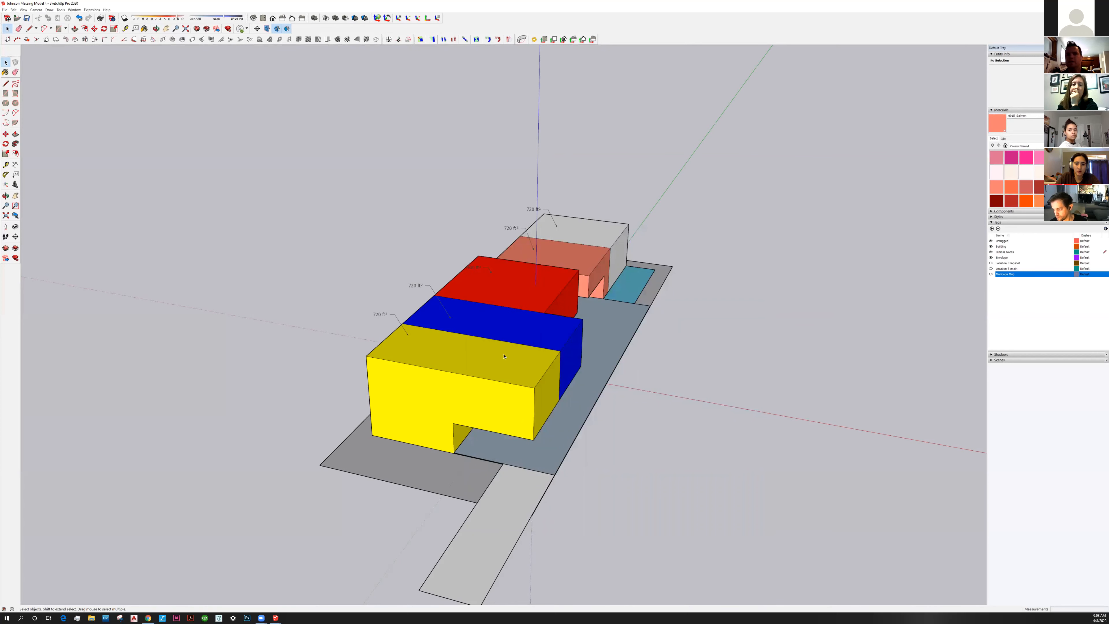
middle_click_drag(505, 357, 418, 374)
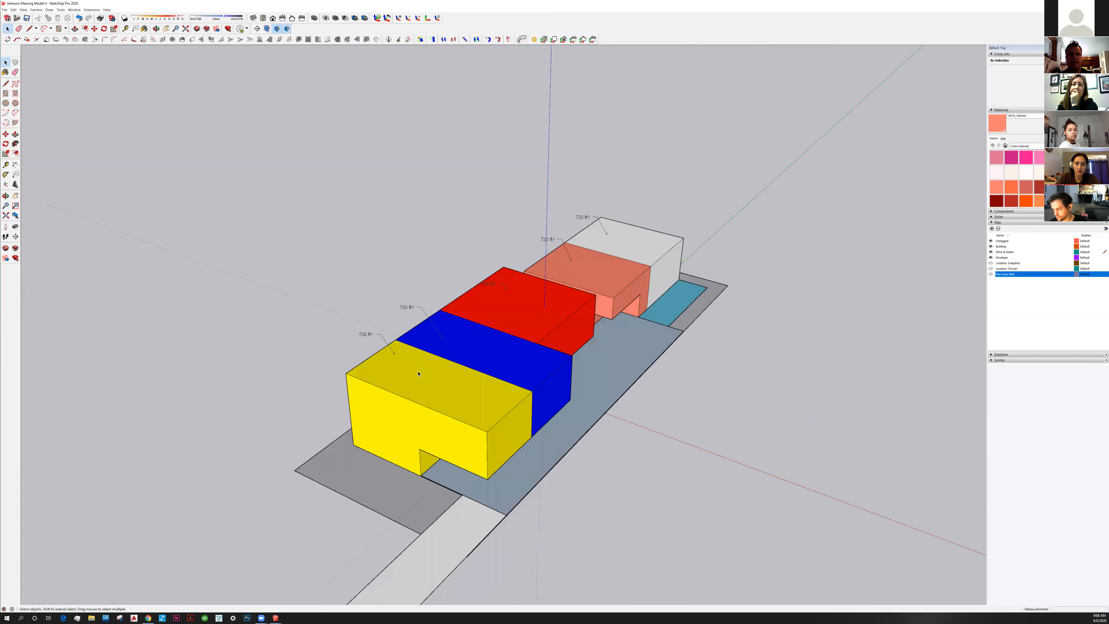
double_click(405, 407)
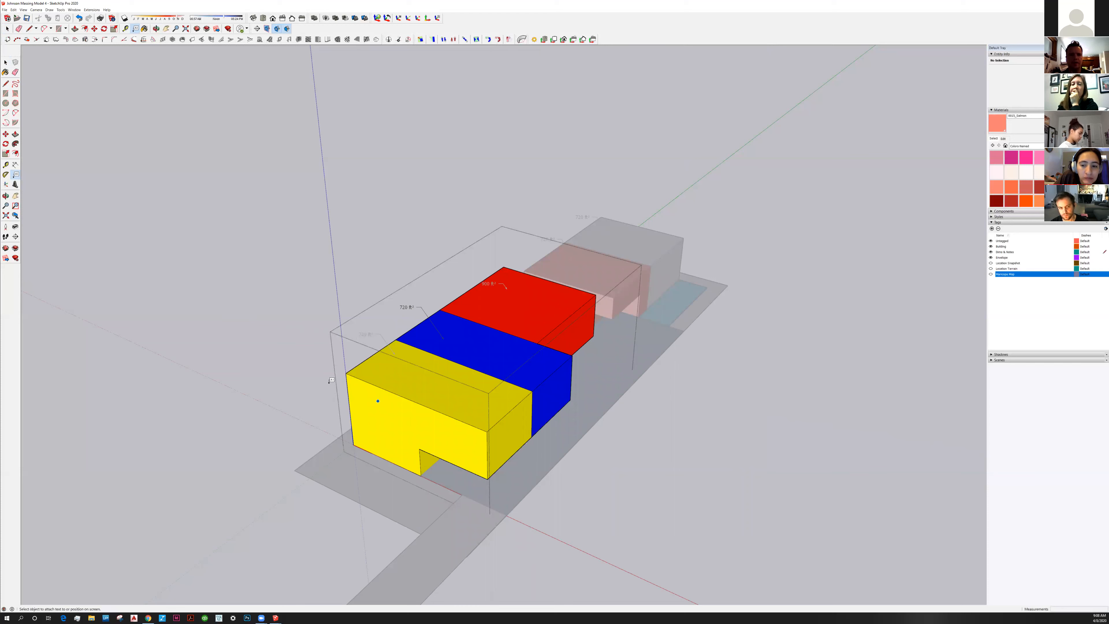
left_click(328, 384)
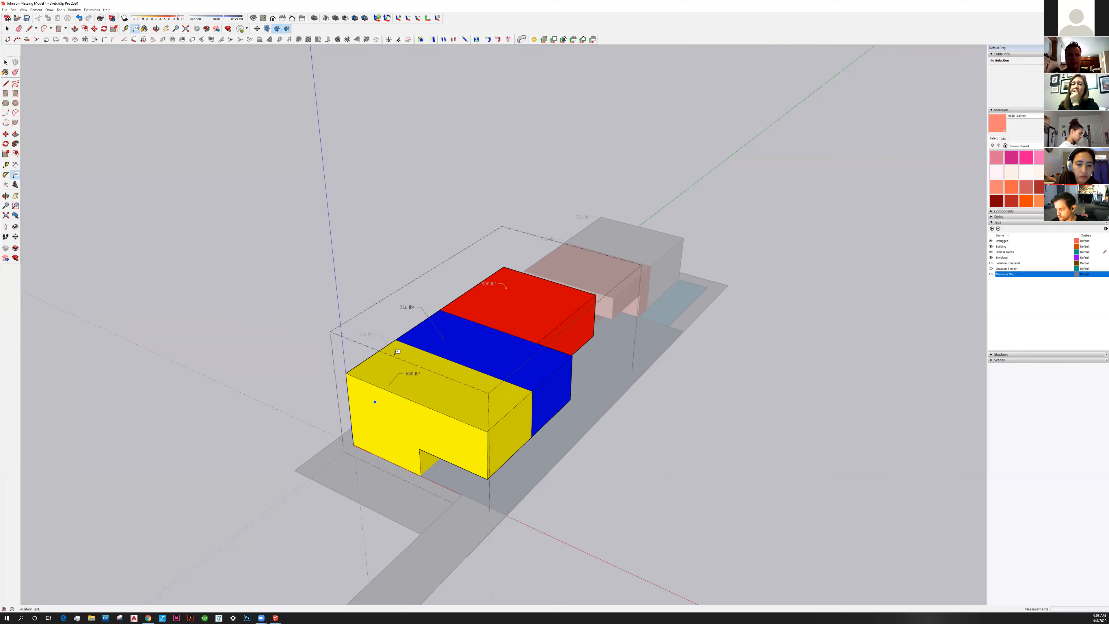
key("Escape")
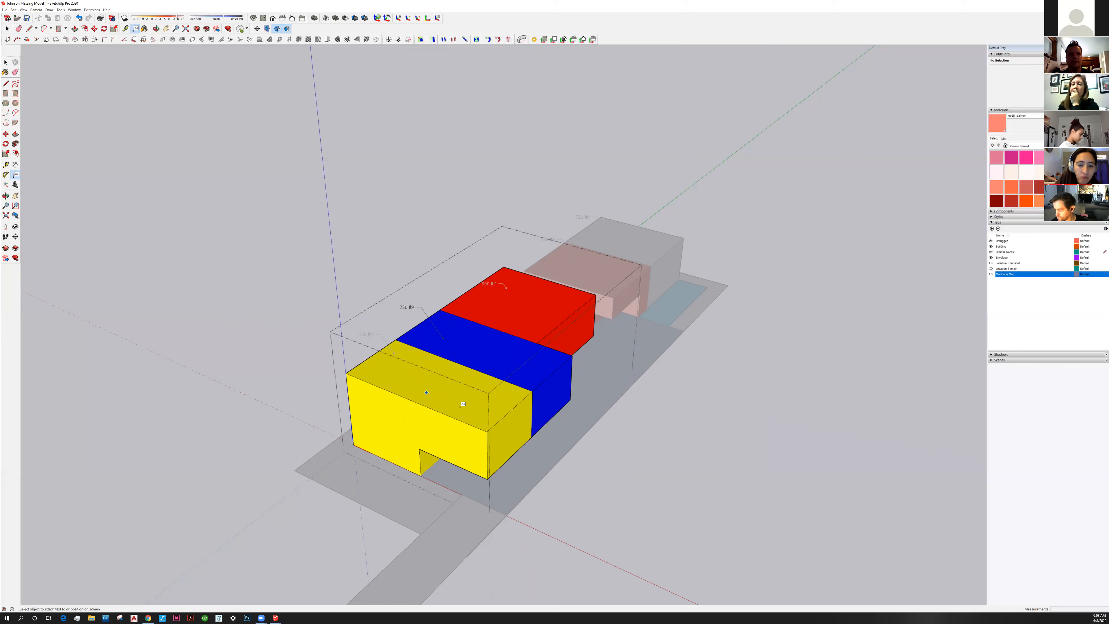
left_click(372, 416)
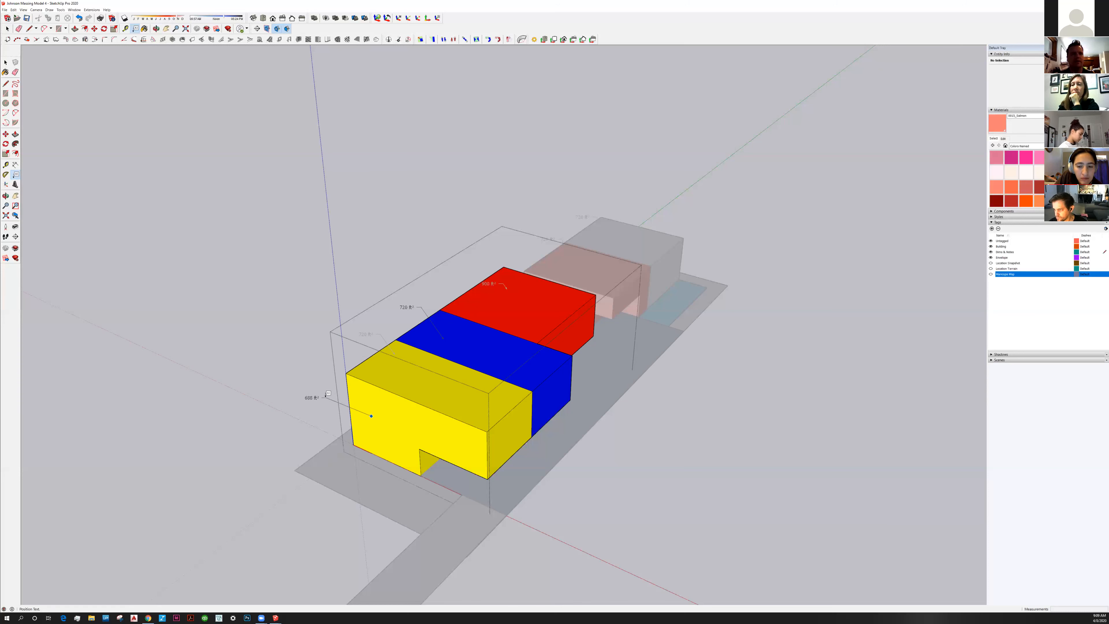
left_click(328, 394)
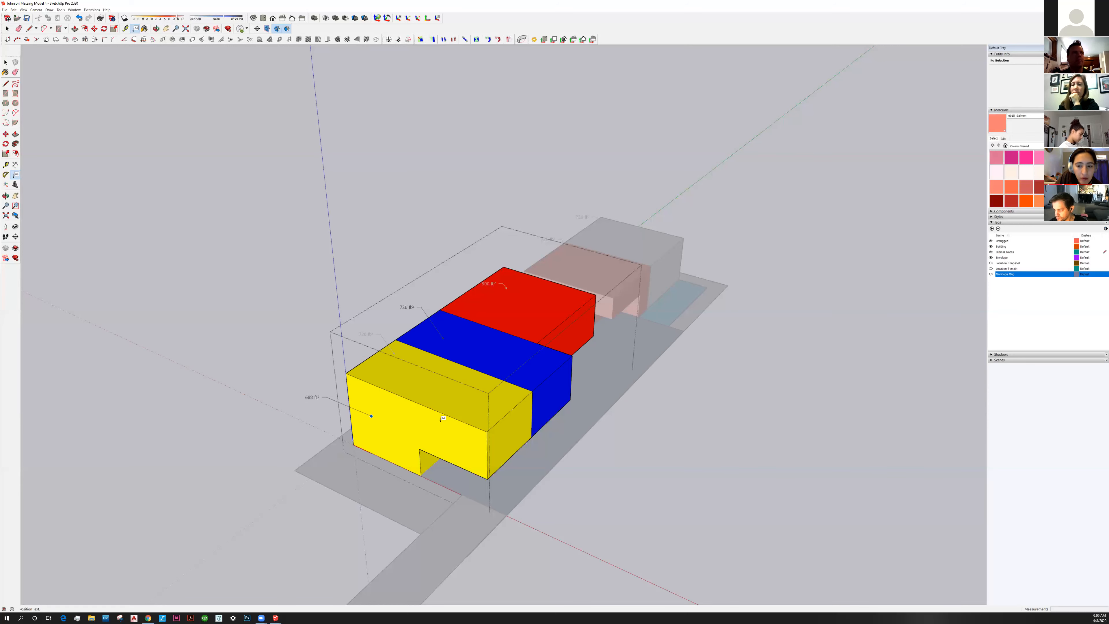
left_click(6, 62)
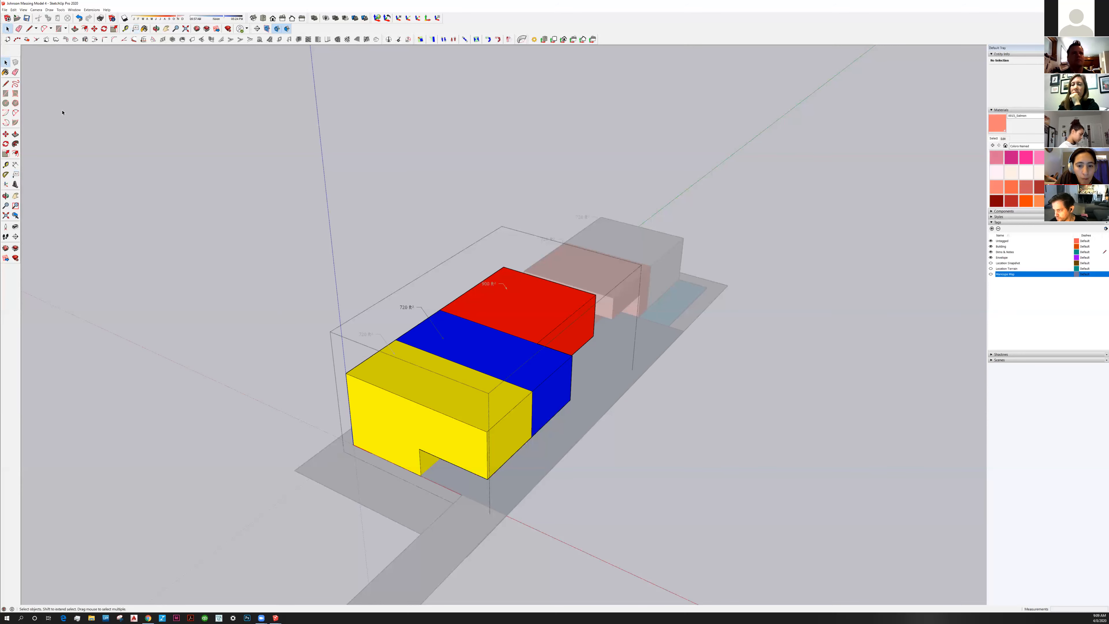
middle_click_drag(449, 385, 458, 422)
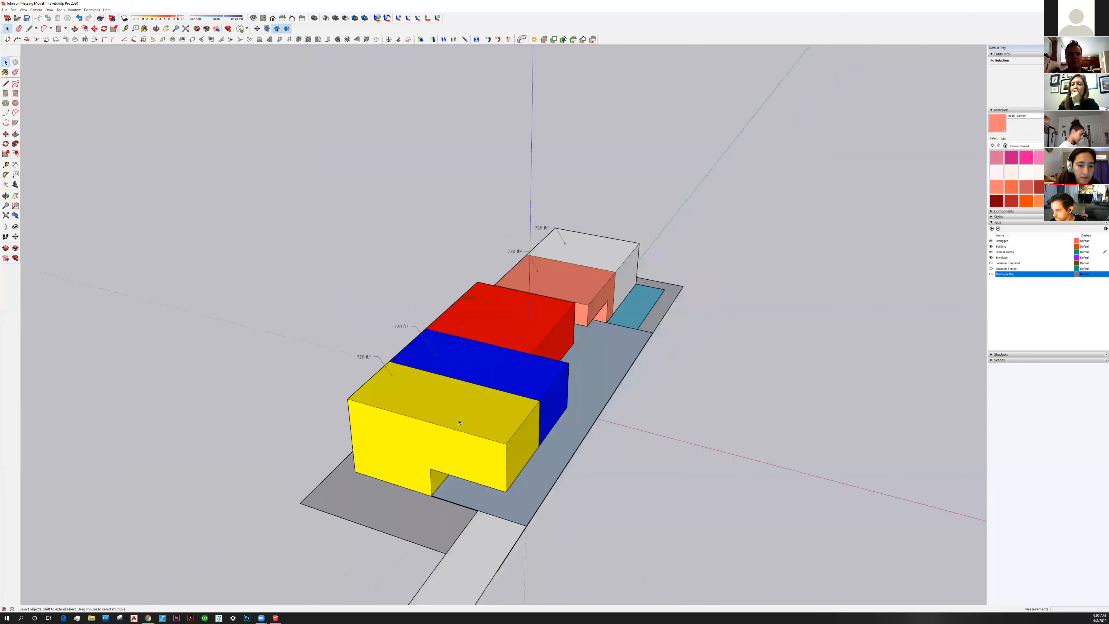
Open the yellow building component for editing and select its front face
middle_click_drag(498, 366, 389, 401)
left_click(389, 402)
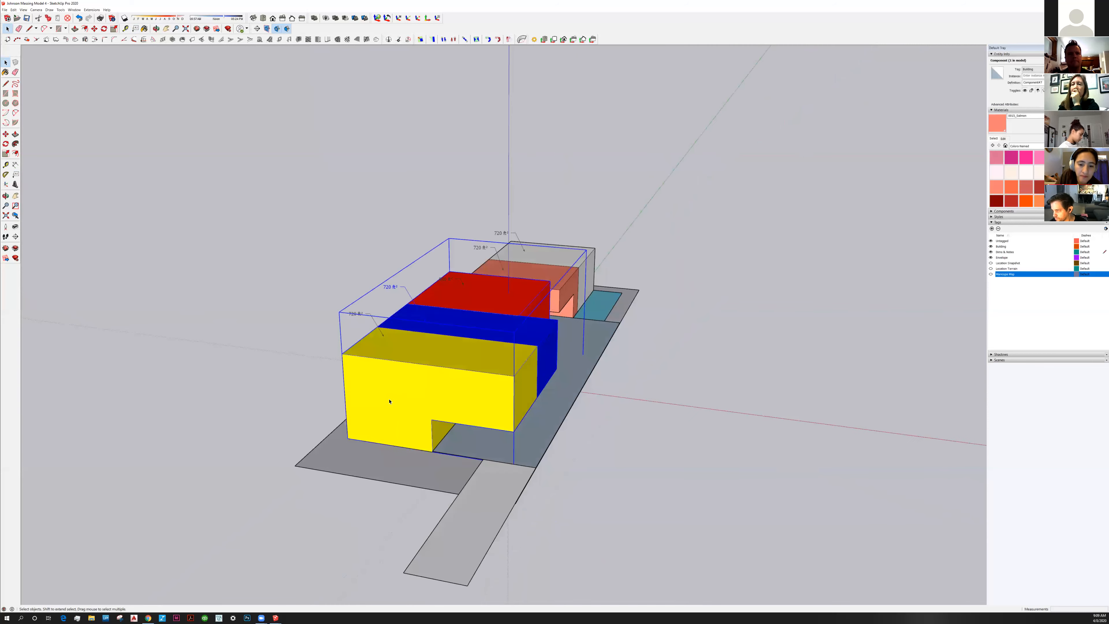
scroll(408, 413, "up", 3)
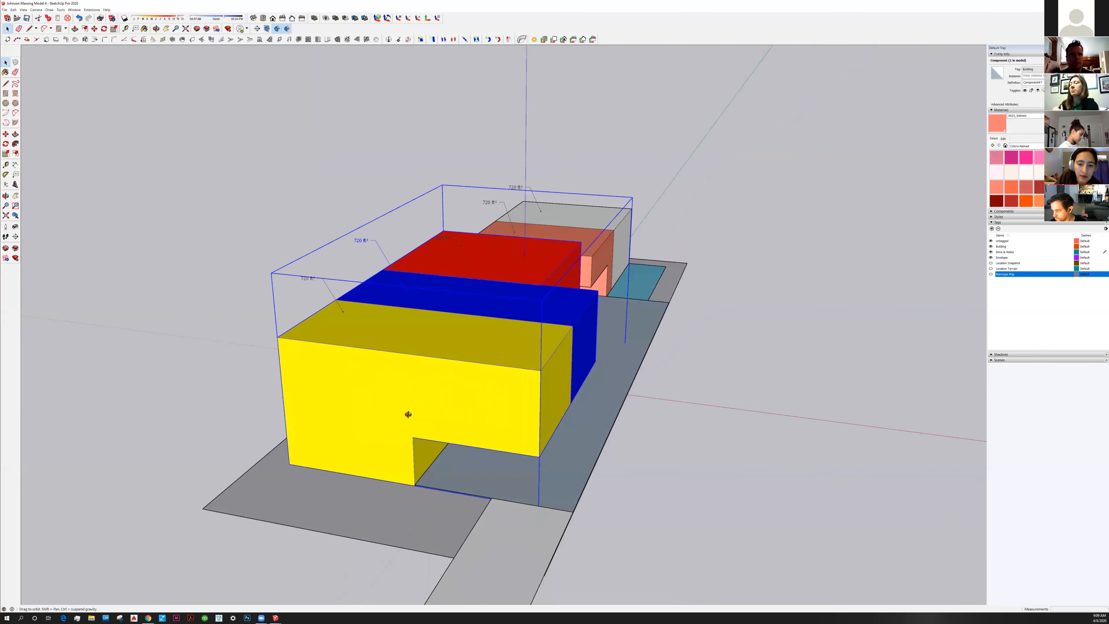
middle_click_drag(377, 386, 376, 389)
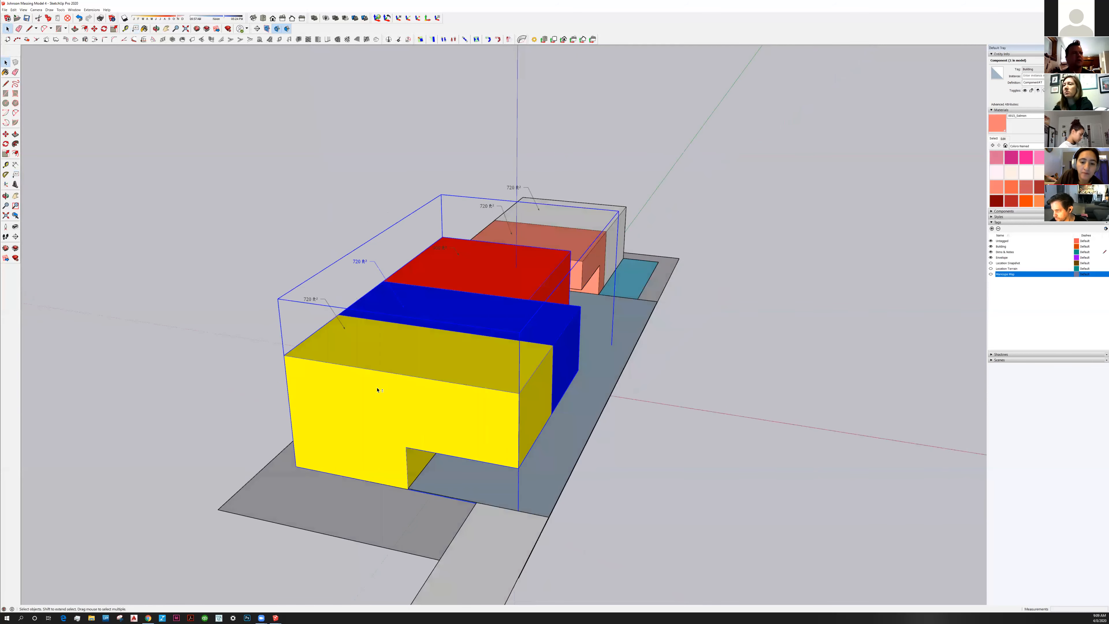
middle_click_drag(319, 420, 326, 372, "shift")
scroll(327, 371, "down", 1)
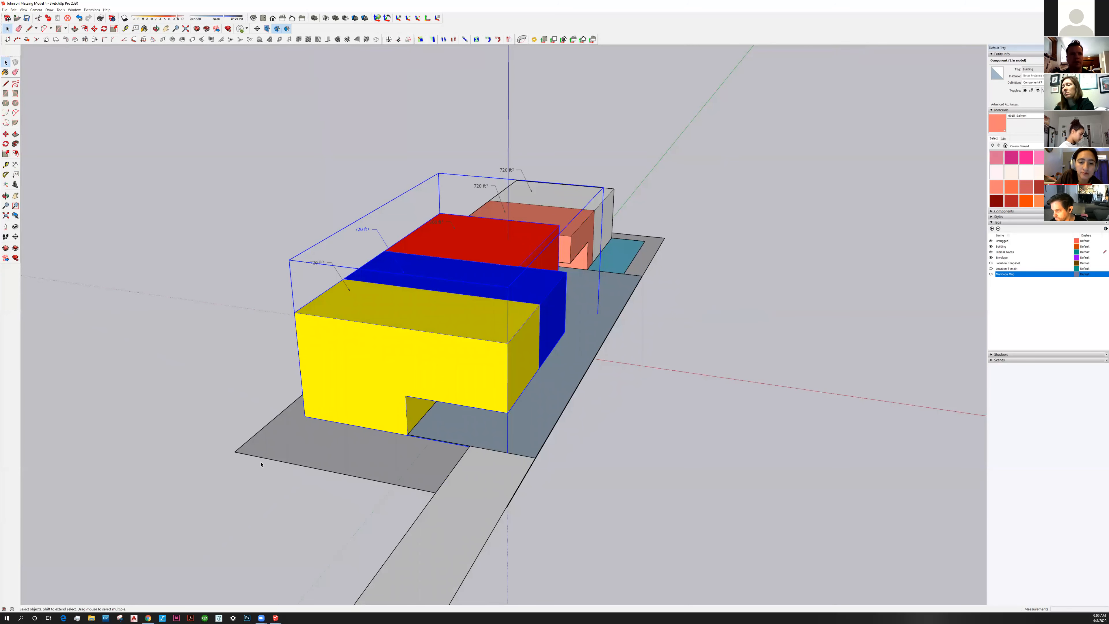
double_click(319, 360)
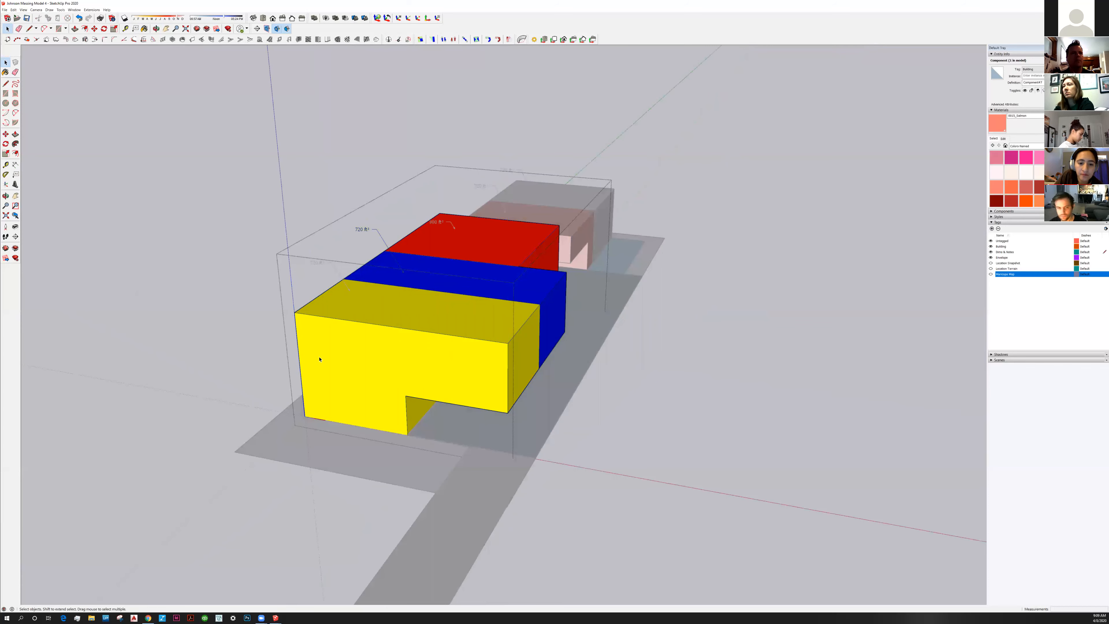
left_click(308, 359)
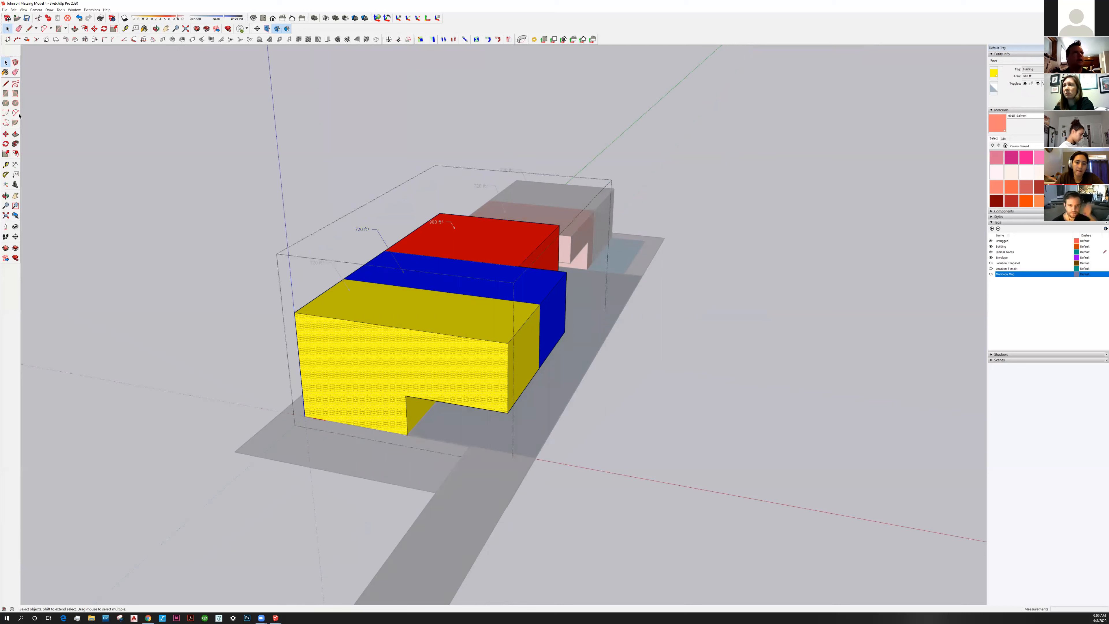
Draw a narrow rectangle with a 10' edge near the left end of the front face
left_click(7, 93)
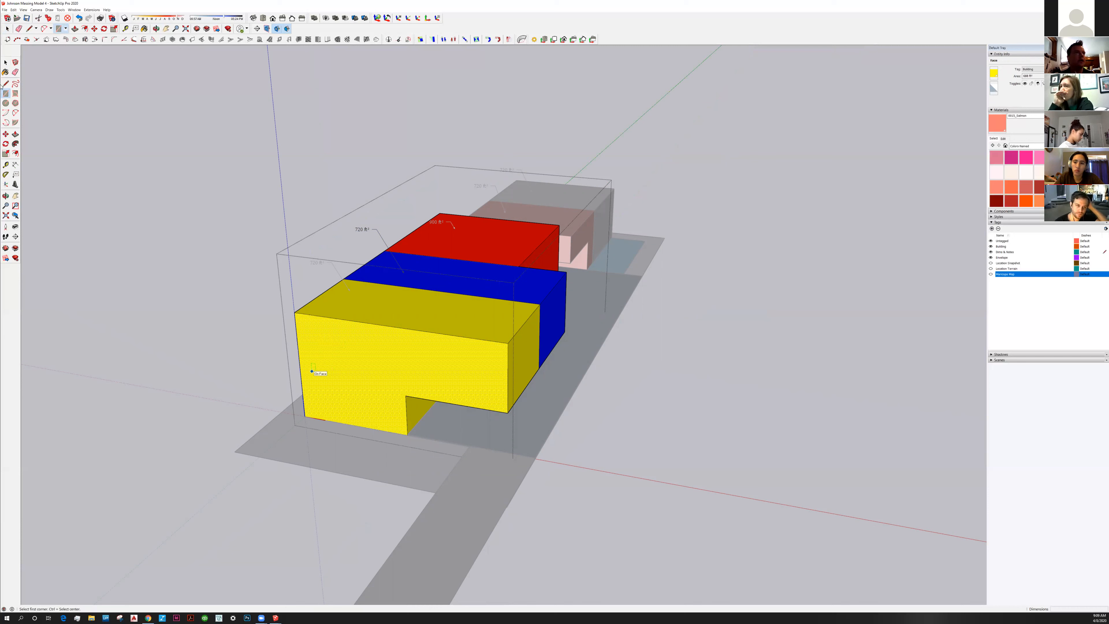
key("l")
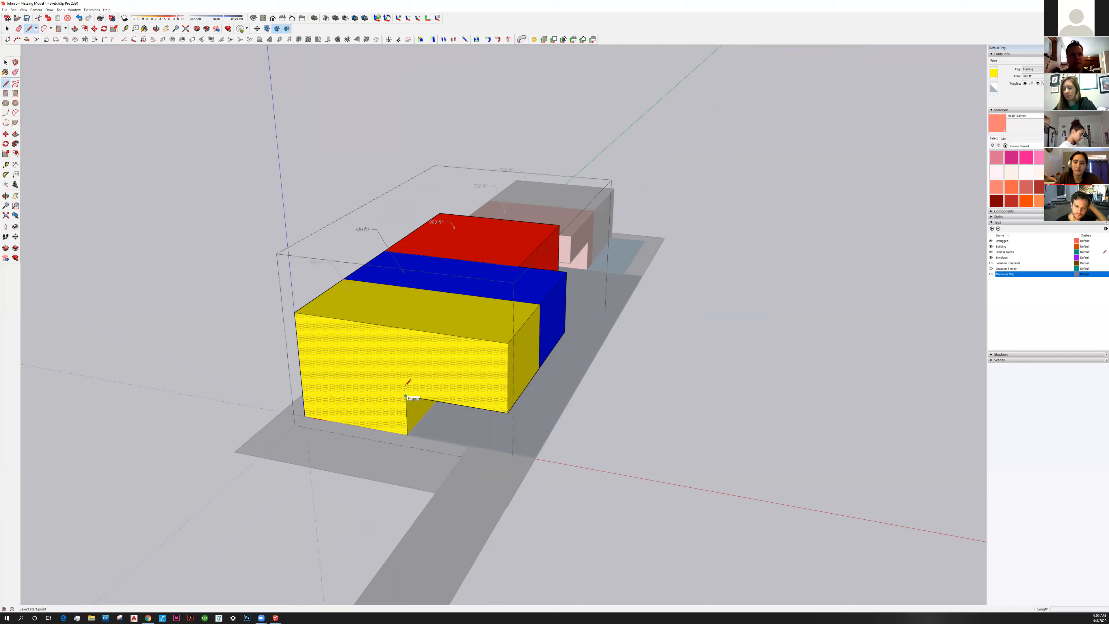
left_click(406, 385)
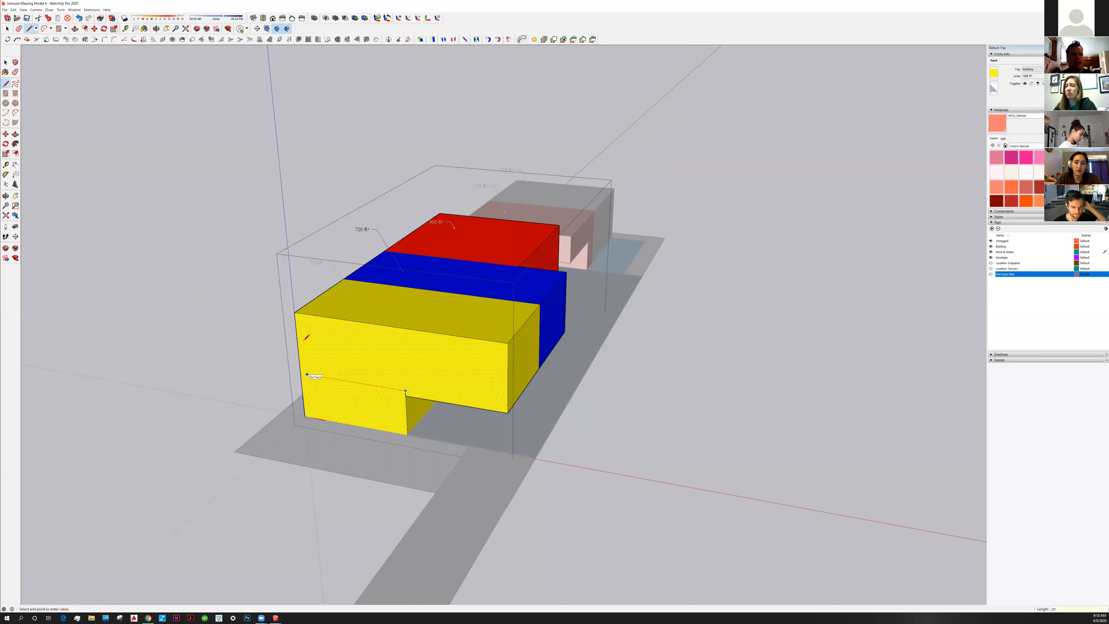
left_click(305, 374)
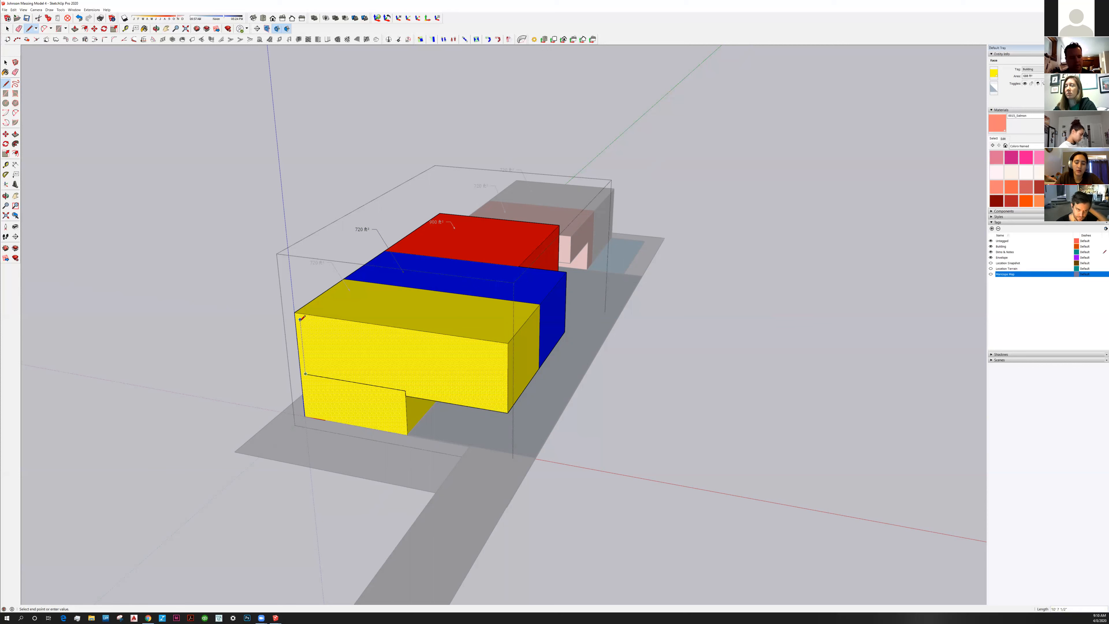
type("10")
key("Return")
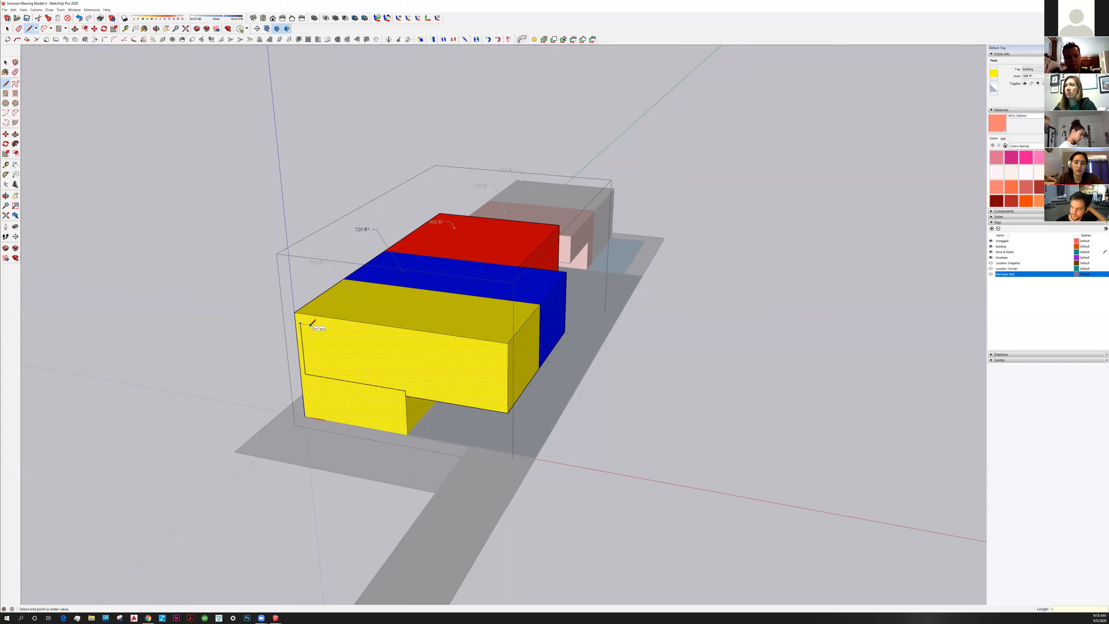
left_click(316, 375)
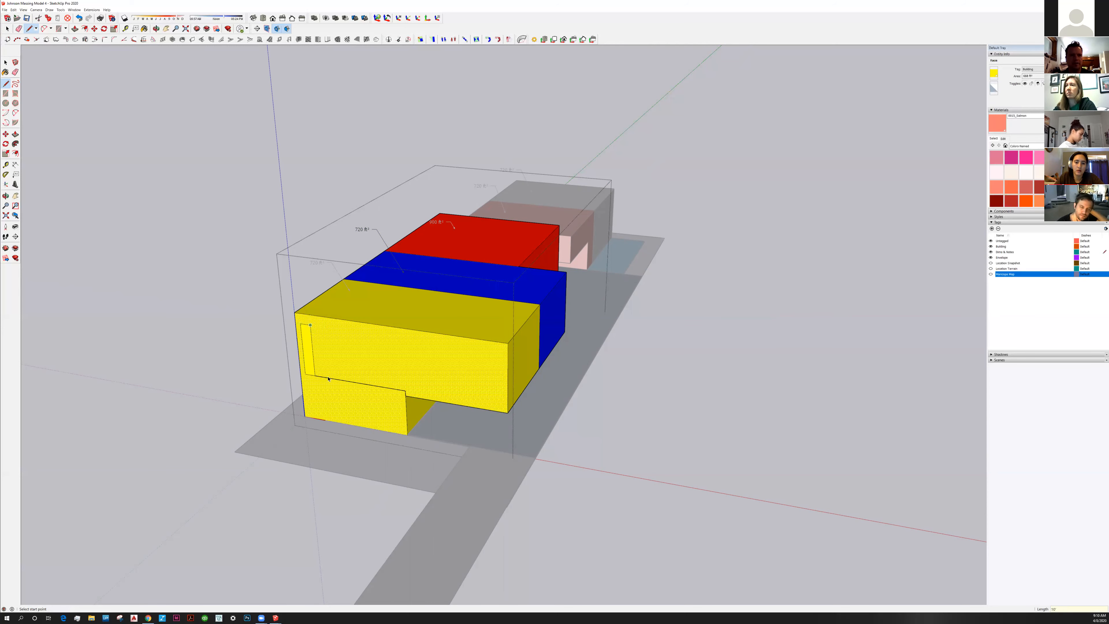
key("space")
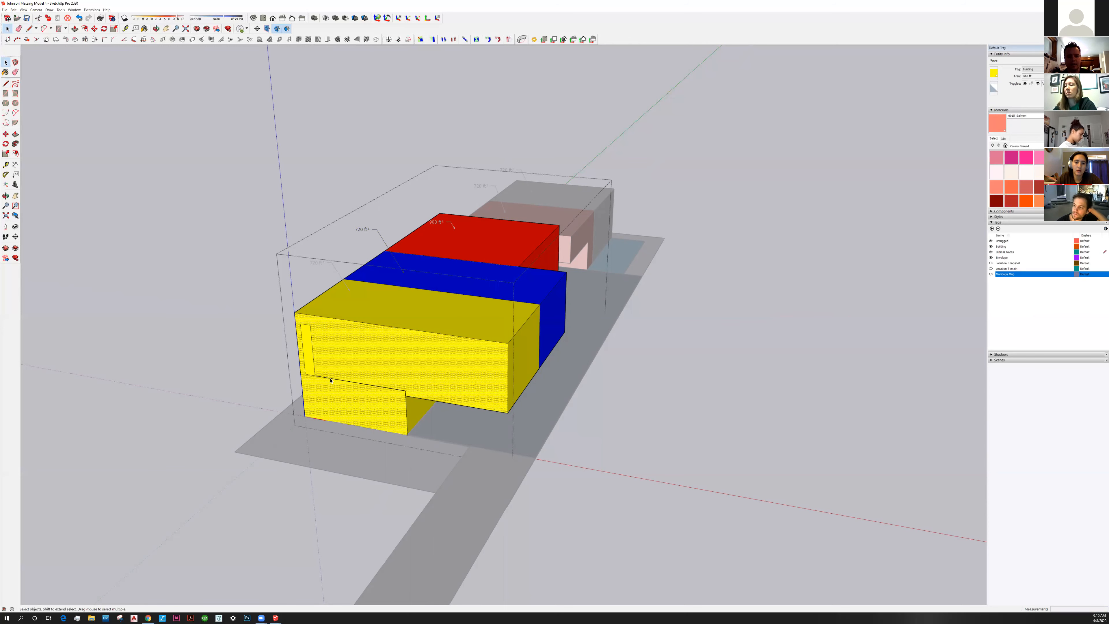
Delete the ledge edge and the leftover 18' edge, then select the window rectangle
left_click(364, 389)
key("Delete")
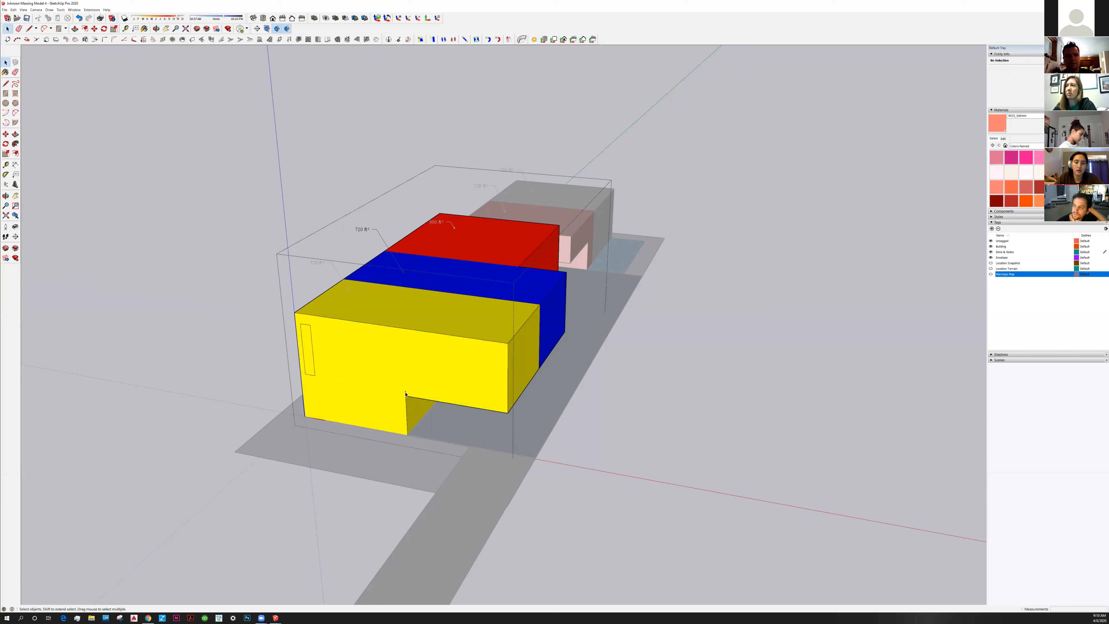
left_click(306, 363)
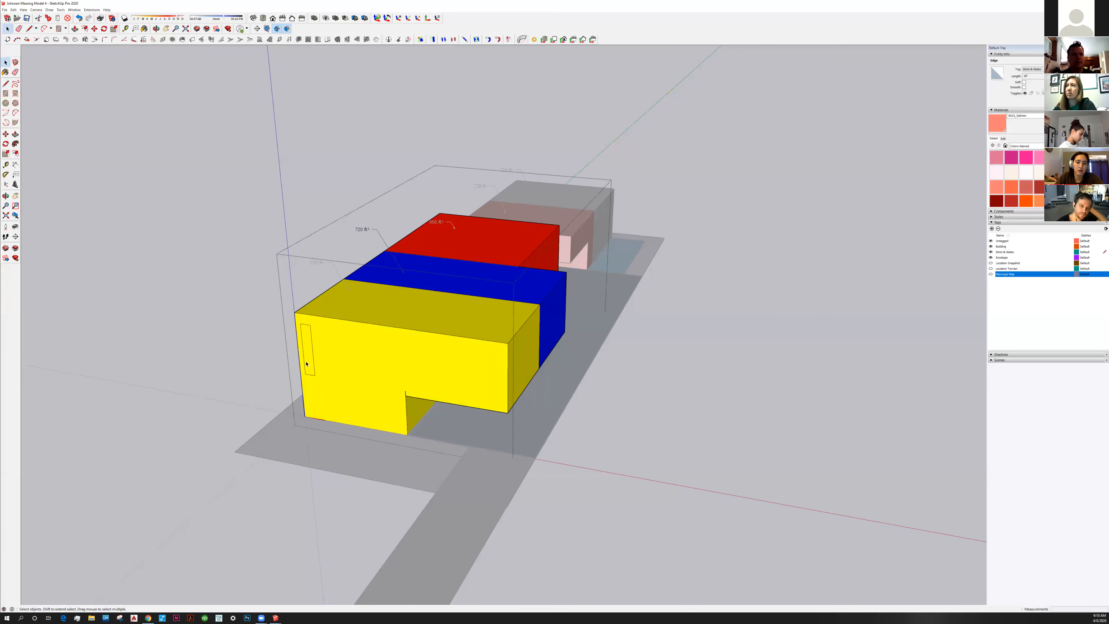
key("Delete")
left_click(308, 349)
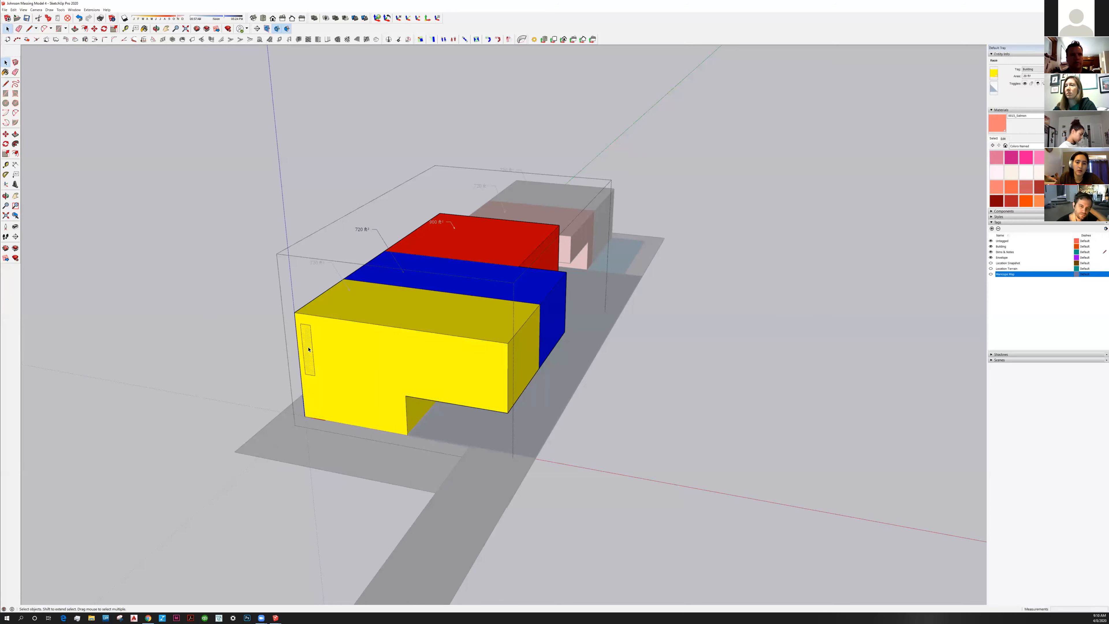
double_click(308, 356)
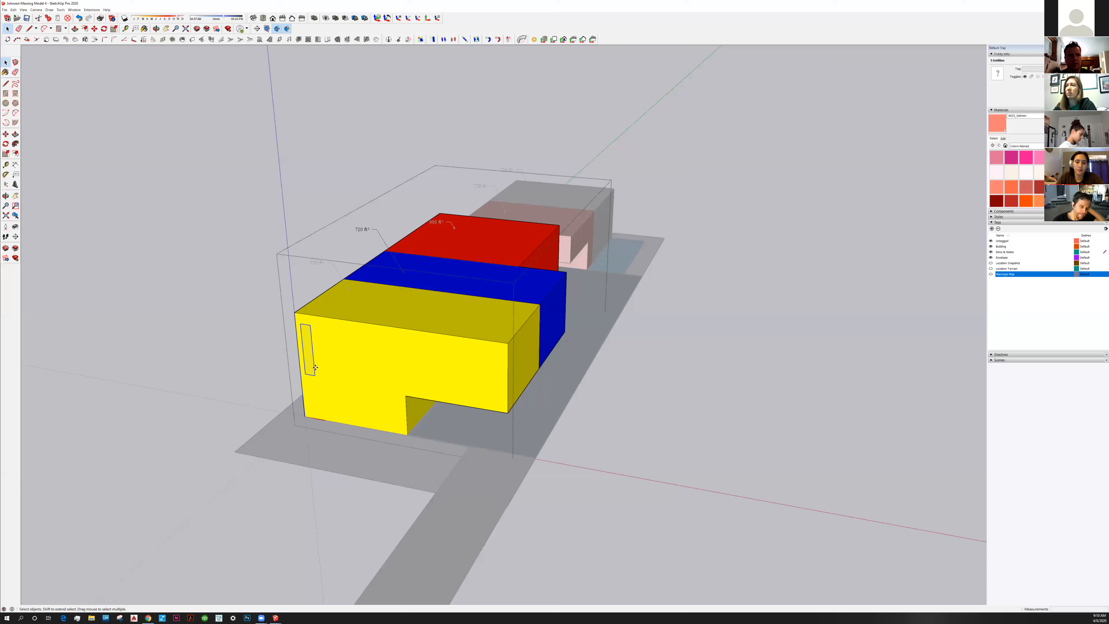
Copy the window to the wall's right end and array it with /8 into nine evenly spaced slits
key("m")
left_click(328, 377)
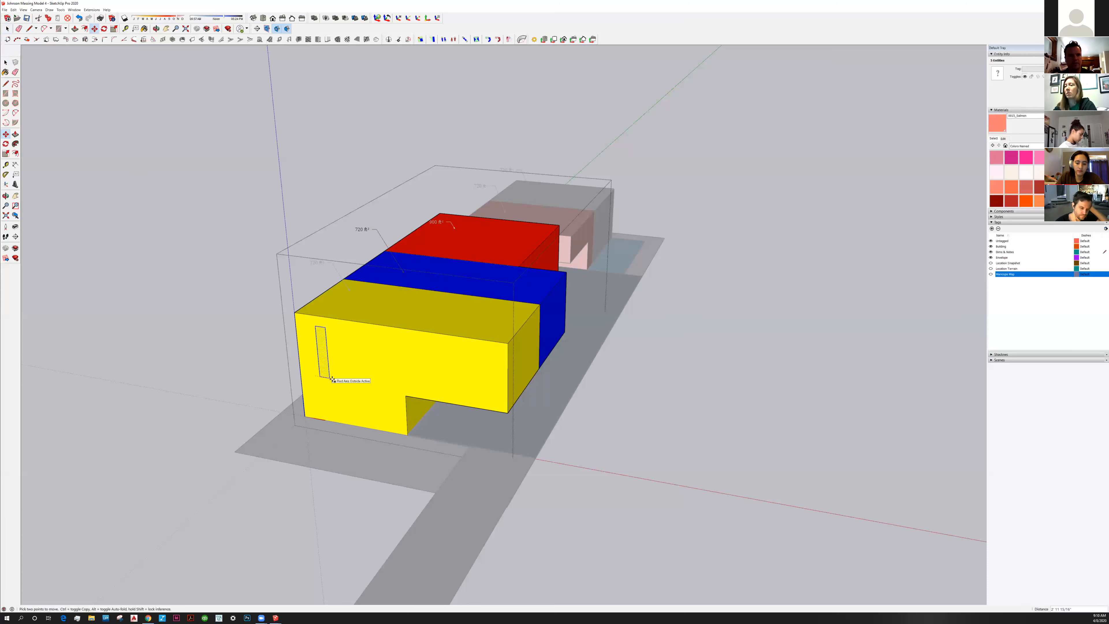
key("ctrl")
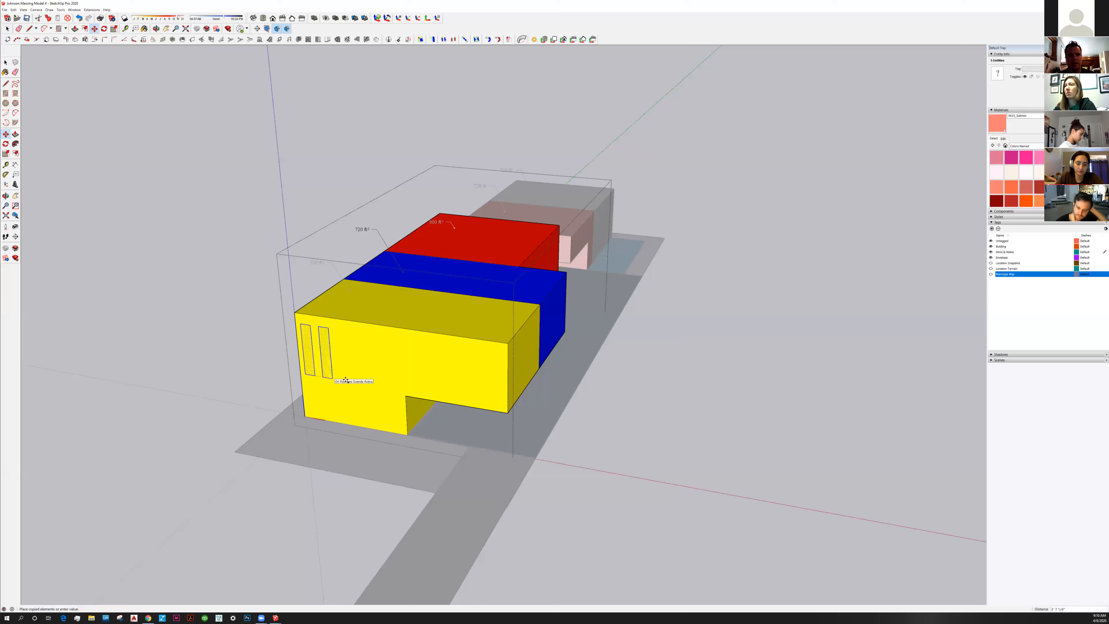
left_click(345, 380)
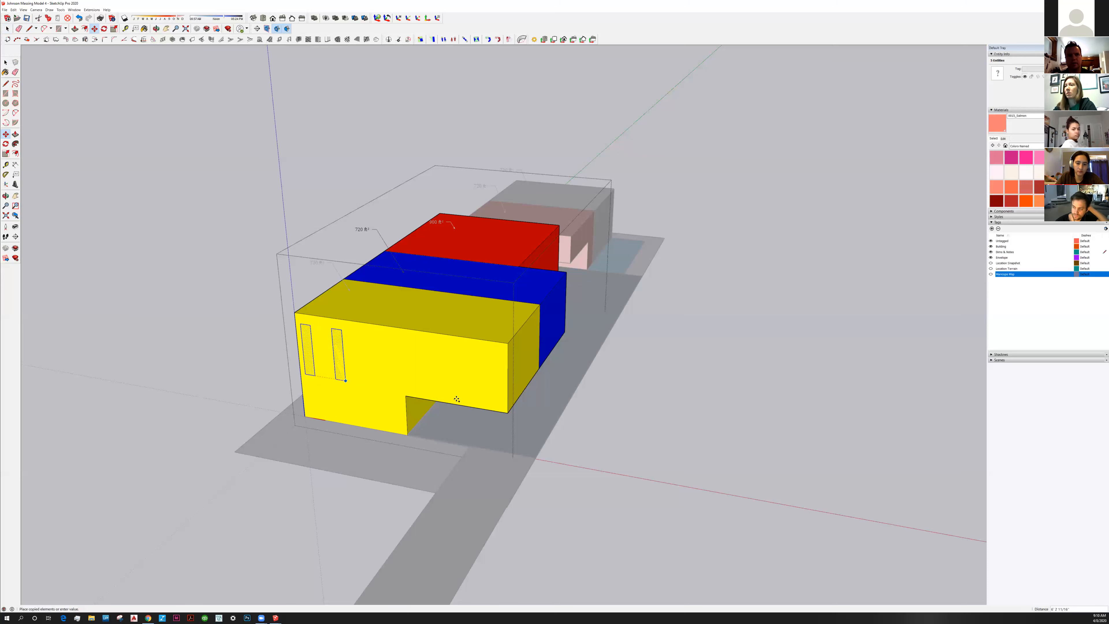
left_click(502, 408)
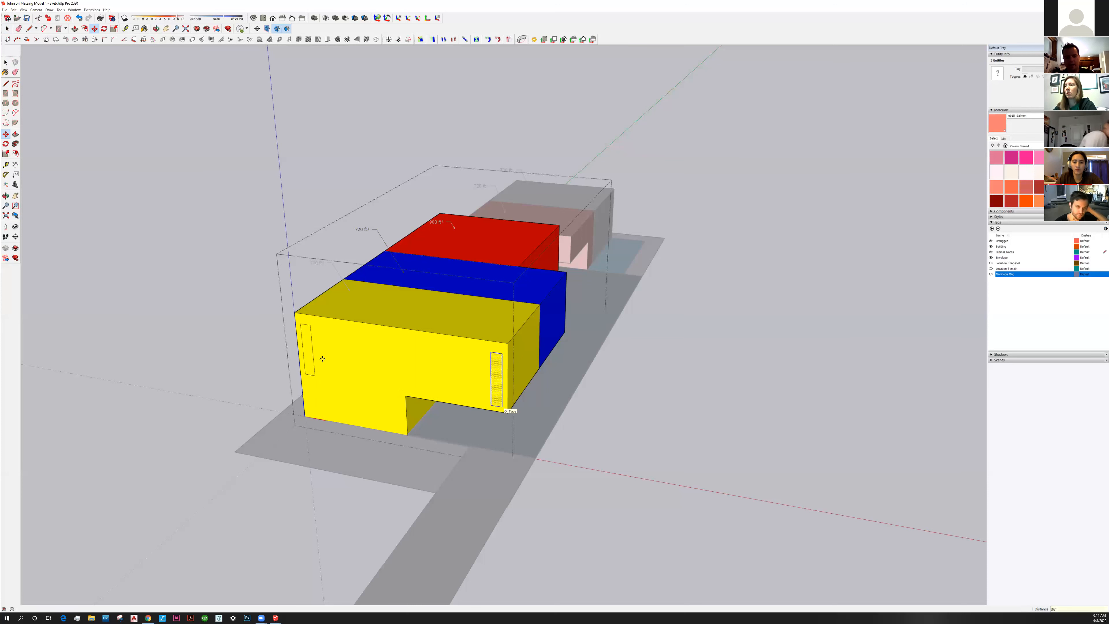
type("/8")
key("Return")
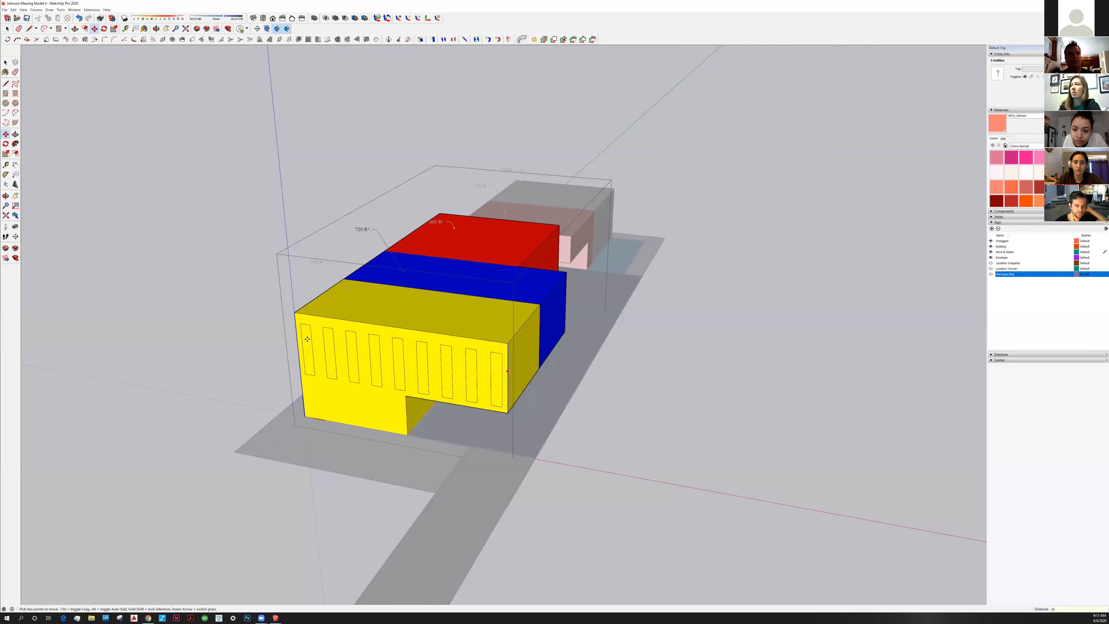
left_click(5, 62)
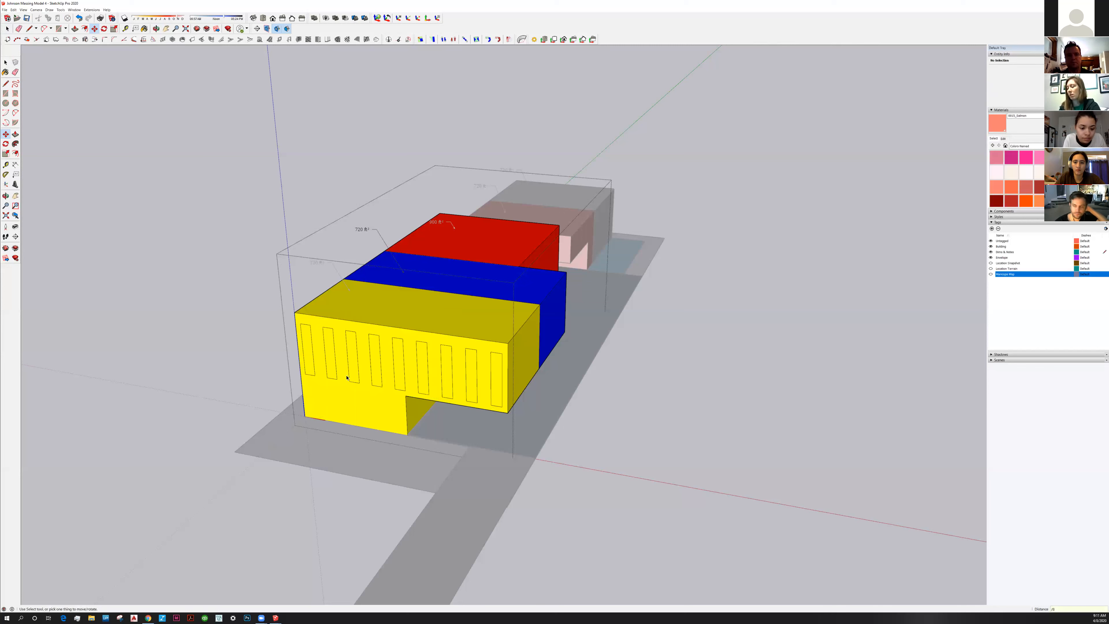
Push the first window face 4 inches into the wall
left_click(310, 370)
key("p")
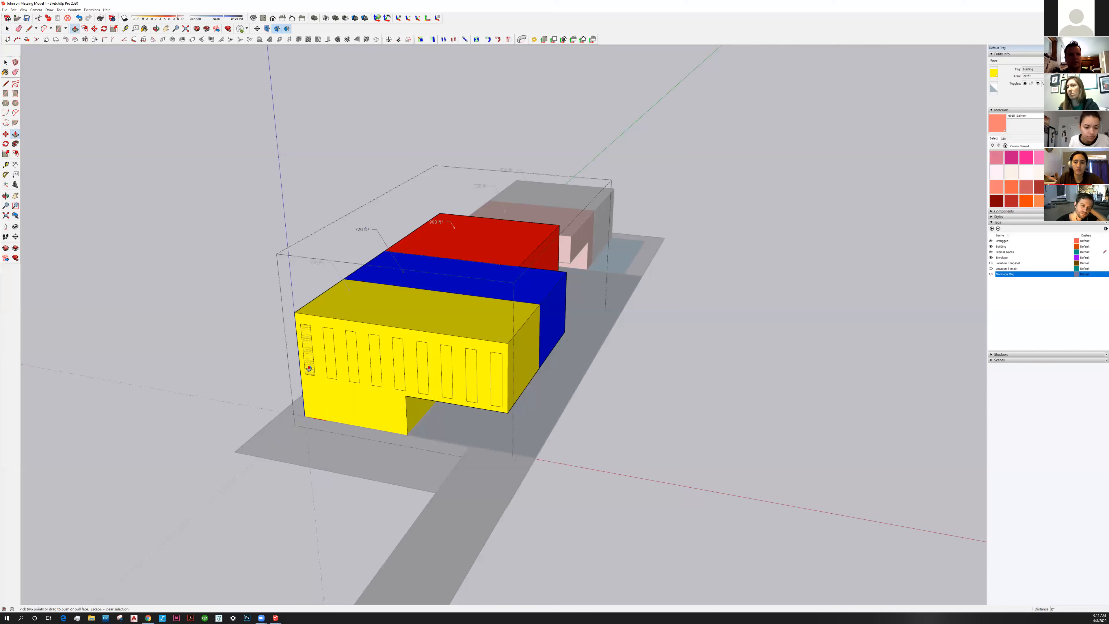
left_click(309, 368)
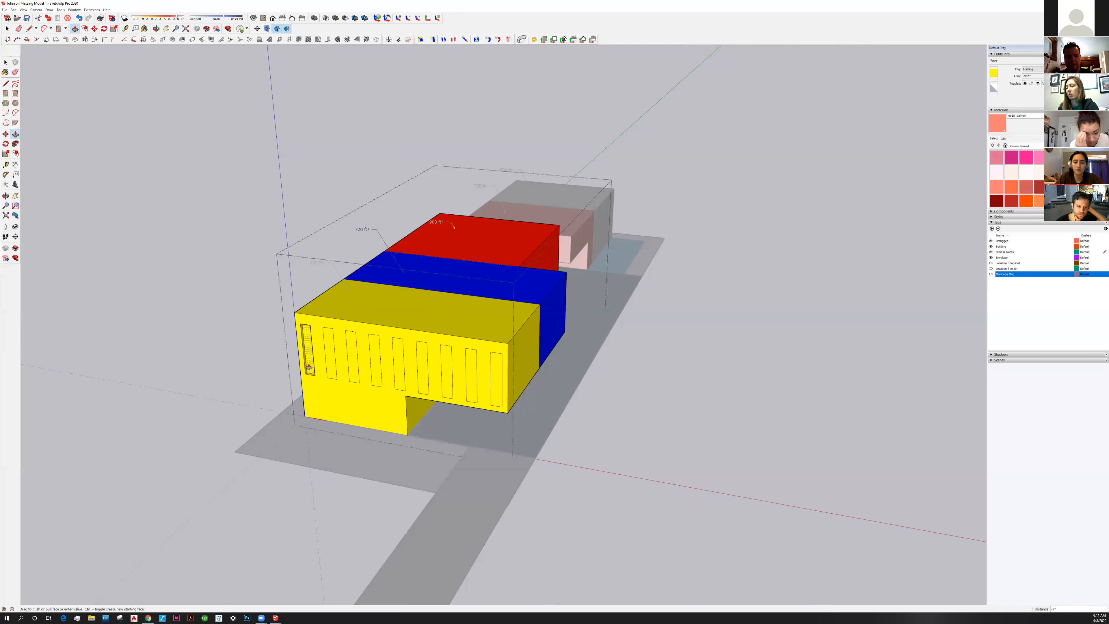
key("Return")
scroll(316, 374, "up", 1)
scroll(337, 385, "up", 5)
middle_click_drag(337, 382, 380, 420, "shift")
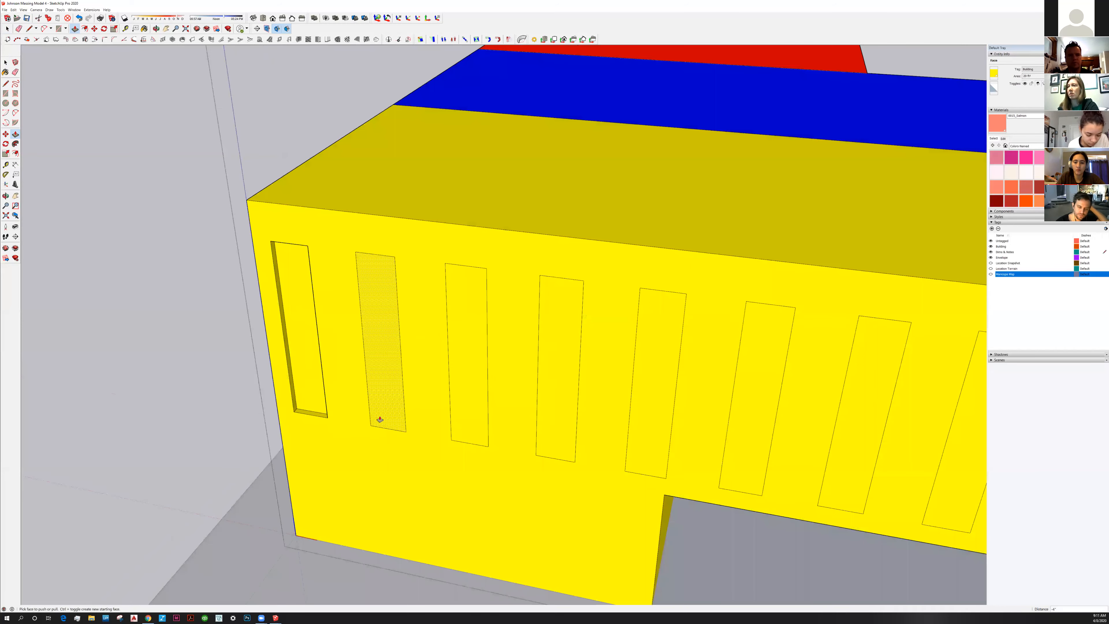
scroll(391, 418, "down", 5)
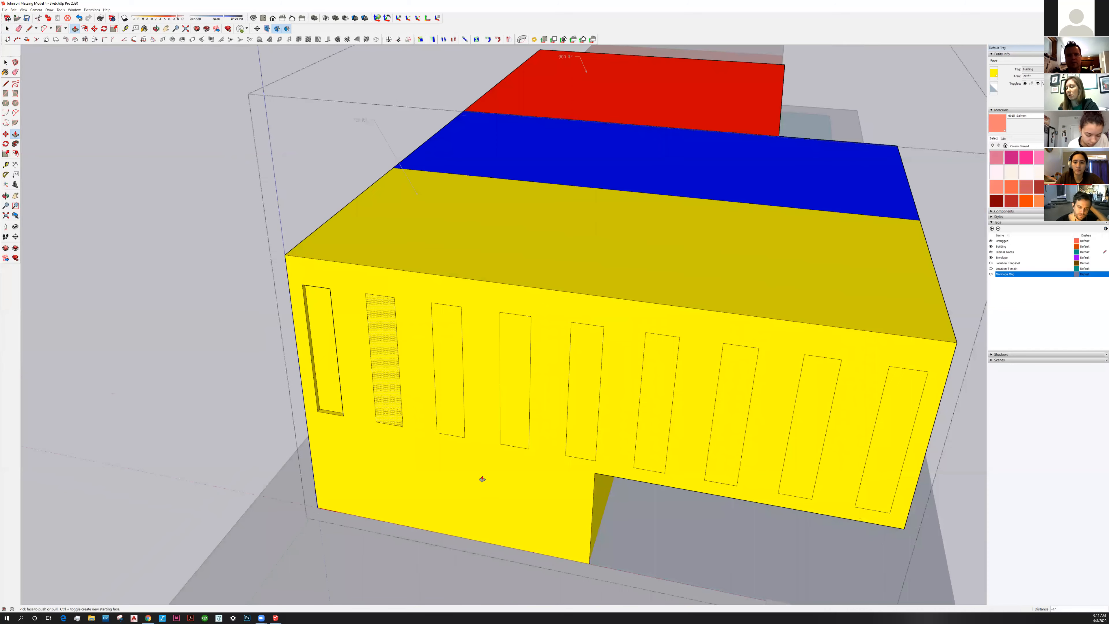
scroll(444, 441, "down", 3)
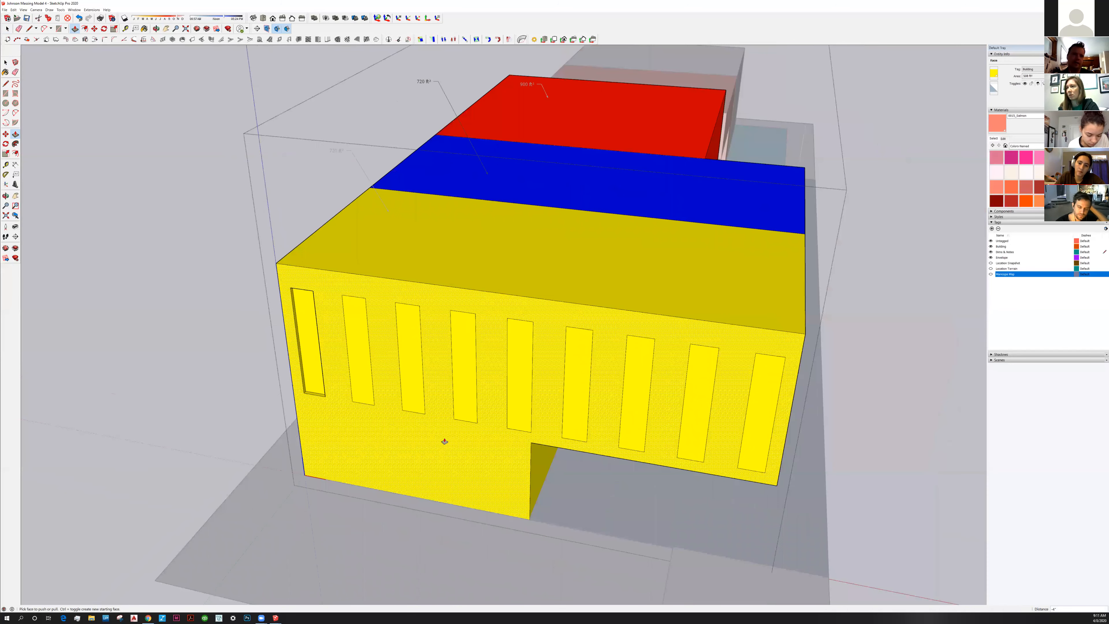
Recess windows two through seven to the same 4-inch depth
left_click(360, 389)
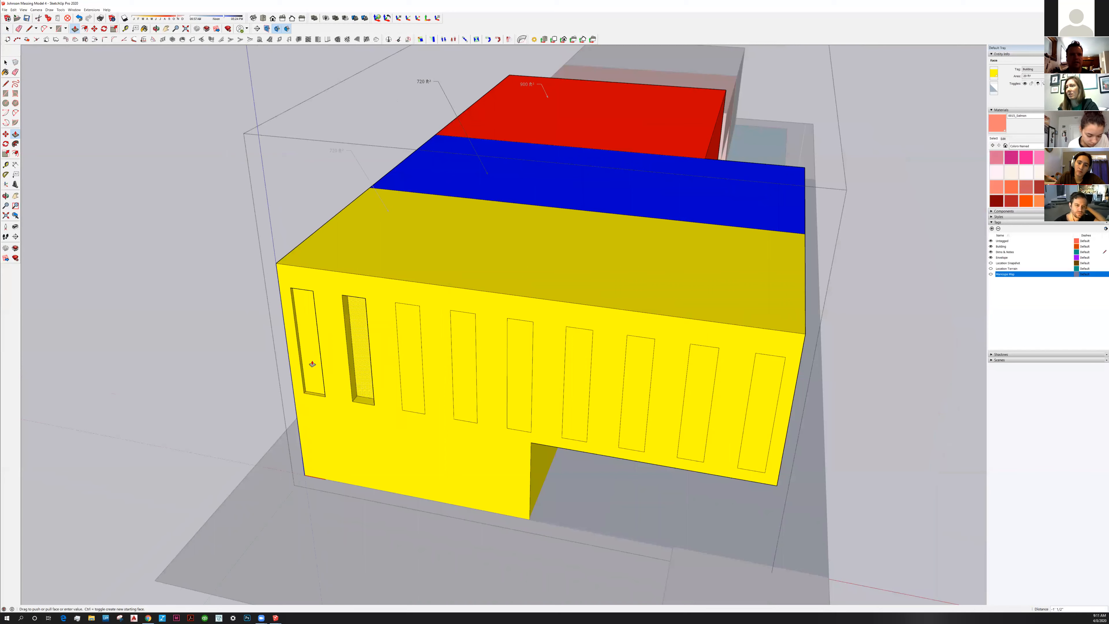
left_click(412, 393)
left_click(413, 393)
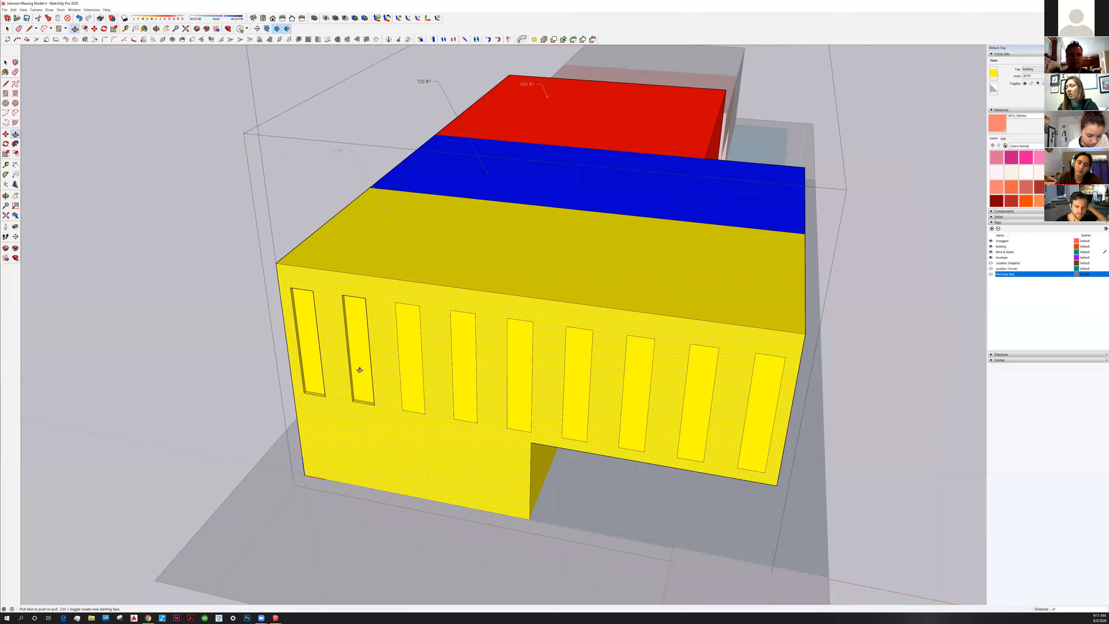
left_click(465, 398)
left_click(450, 390)
left_click(492, 394)
left_click(564, 410)
left_click(558, 408)
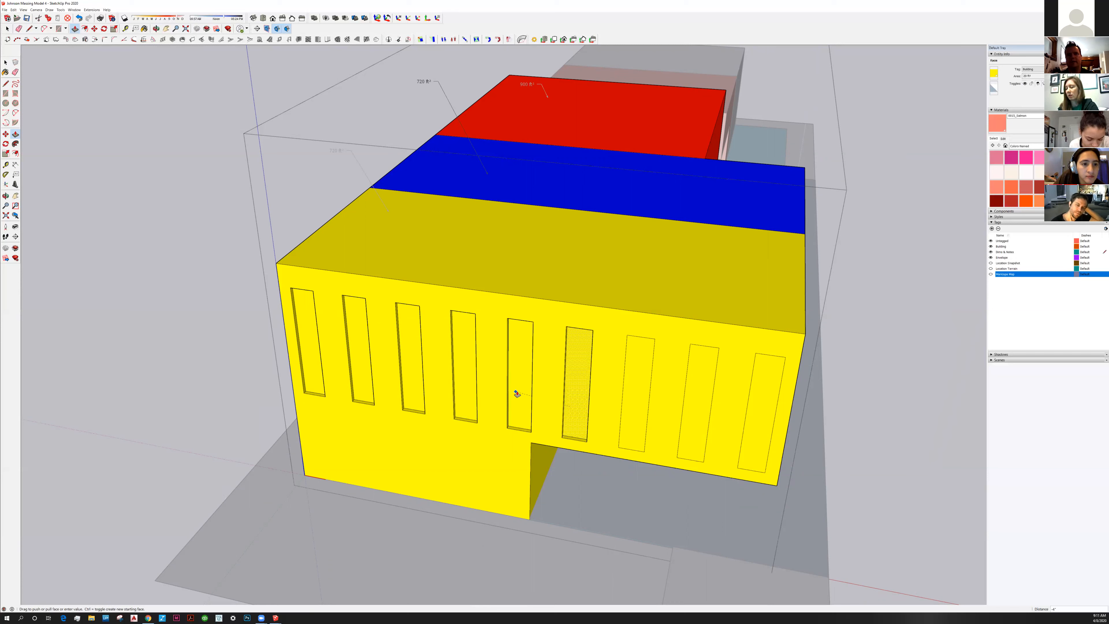
left_click(611, 416)
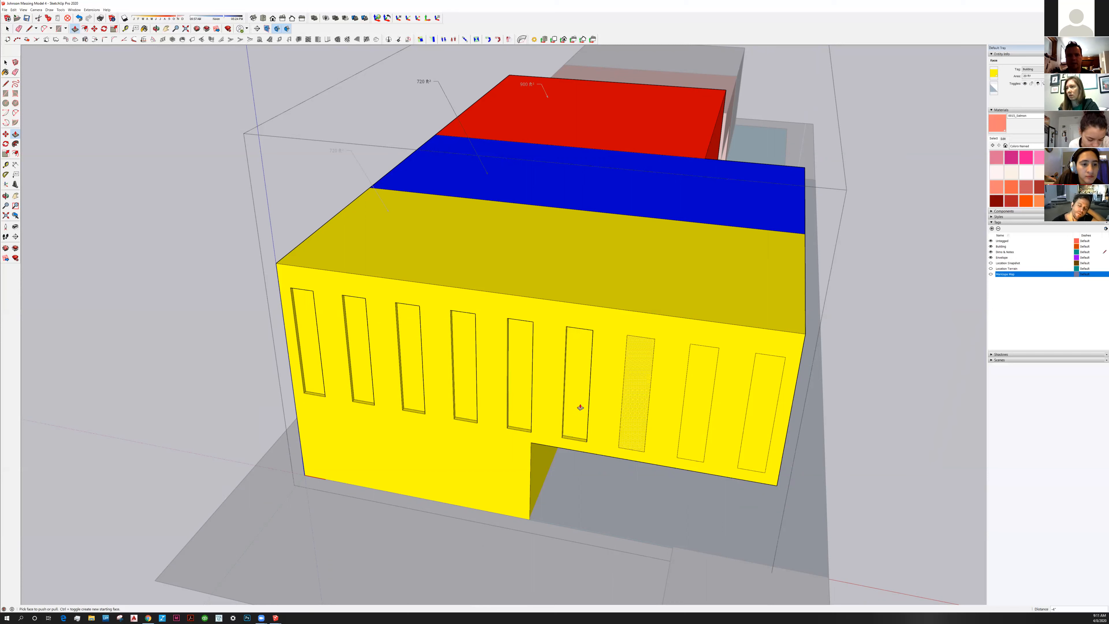
left_click(617, 432)
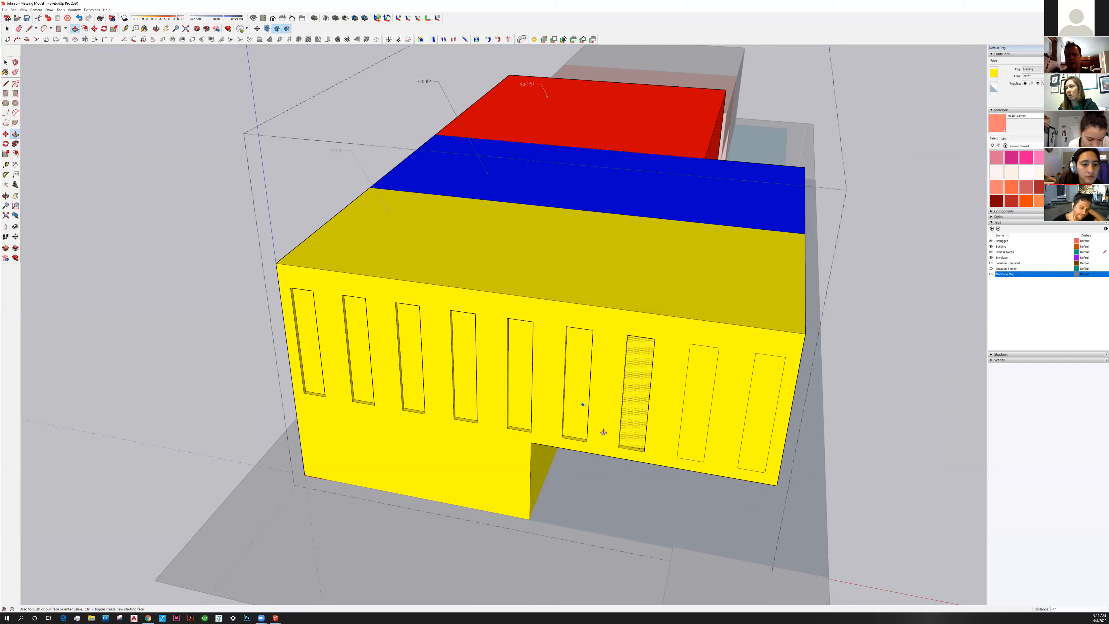
left_click(604, 432)
middle_click_drag(604, 432, 638, 448)
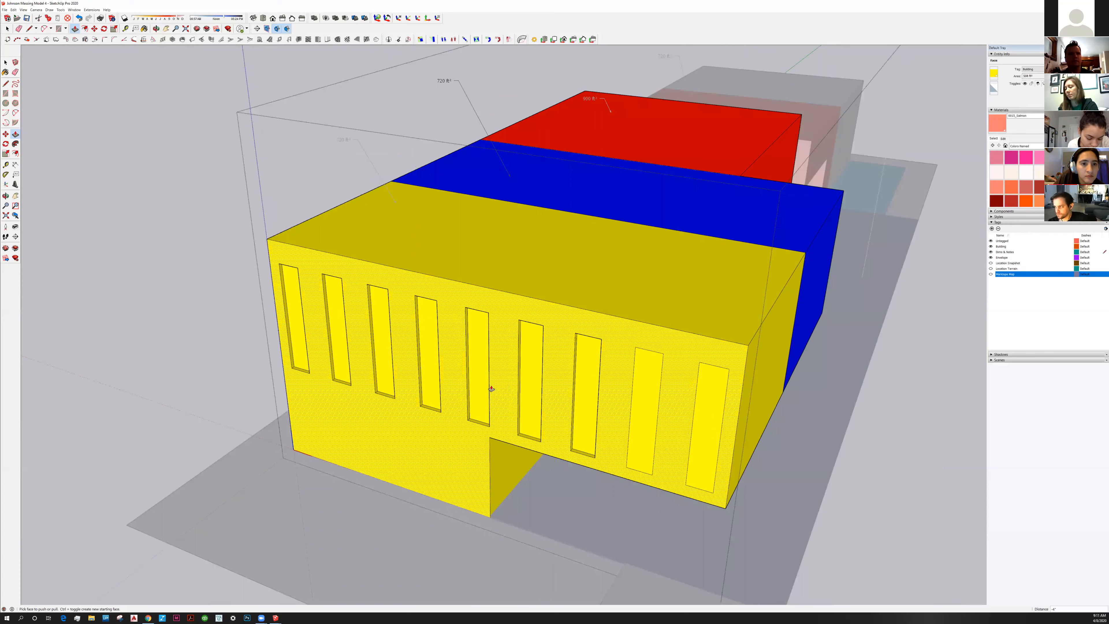
Undo the window recesses and move the left side panel 4 inches along the green axis
key("ctrl+z")
key("space")
middle_click_drag(224, 427, 272, 367)
middle_click_drag(480, 375, 374, 217)
left_click_drag(375, 214, 472, 463)
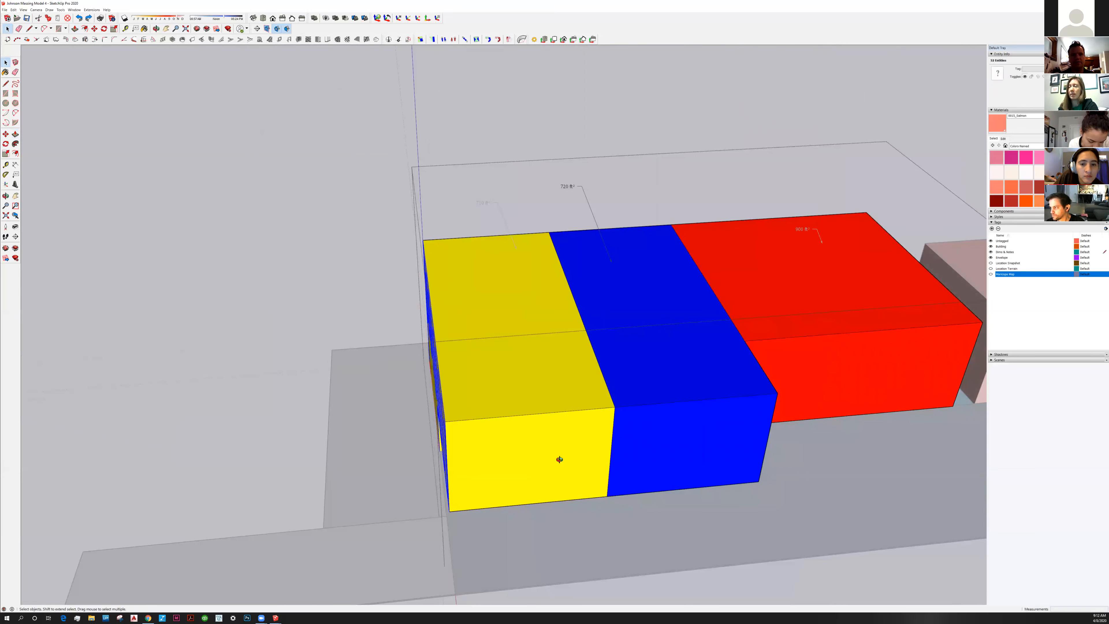
middle_click_drag(558, 469, 481, 435)
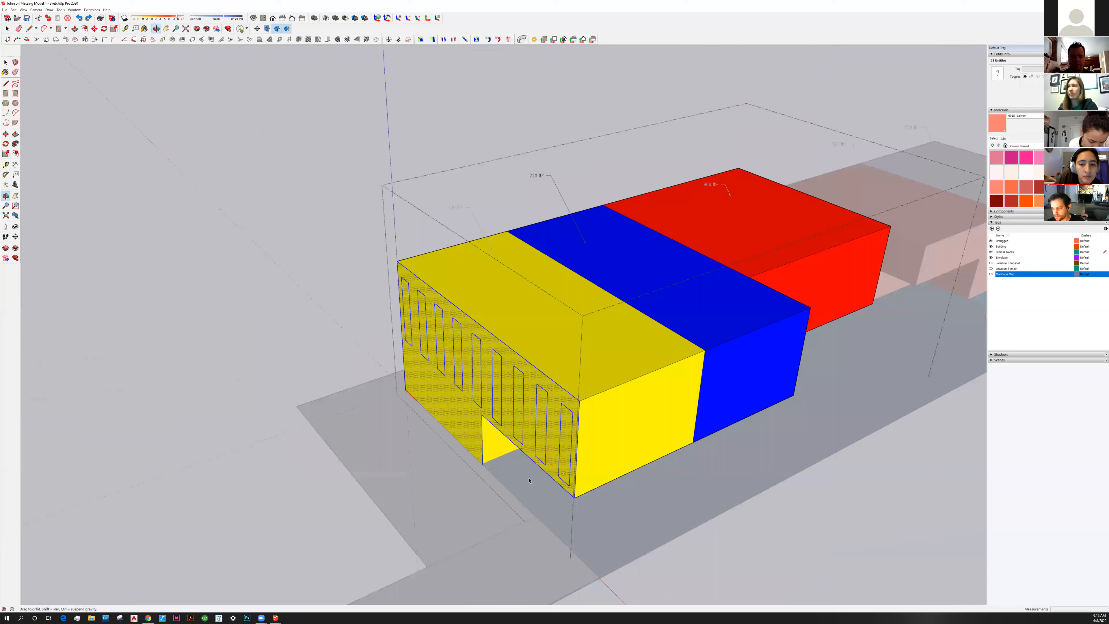
scroll(481, 435, "up", 2)
key("m")
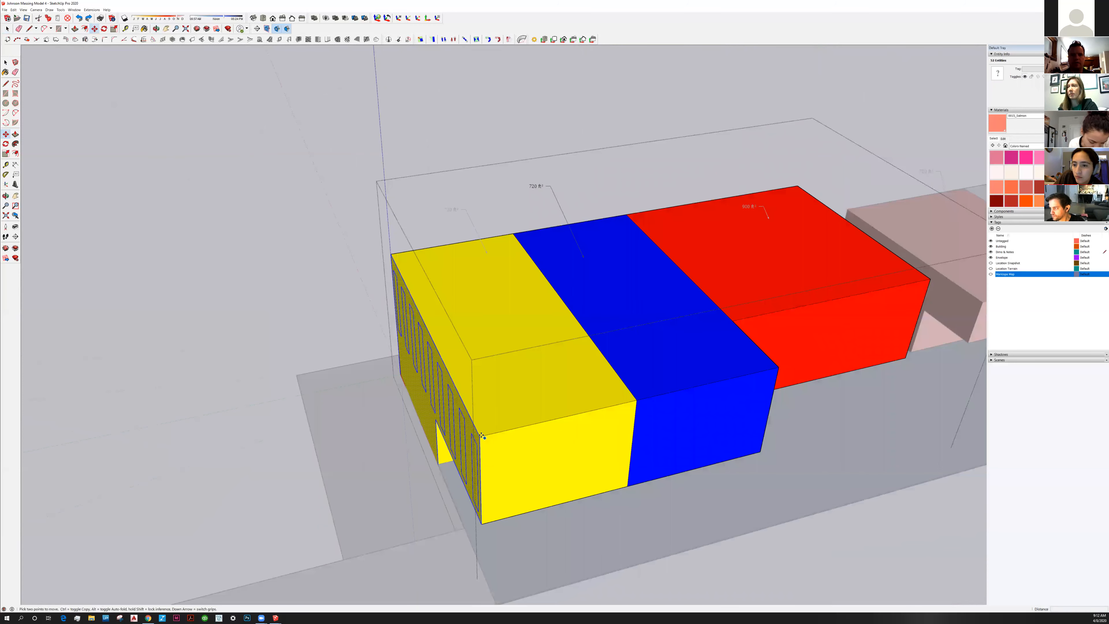
left_click(486, 435)
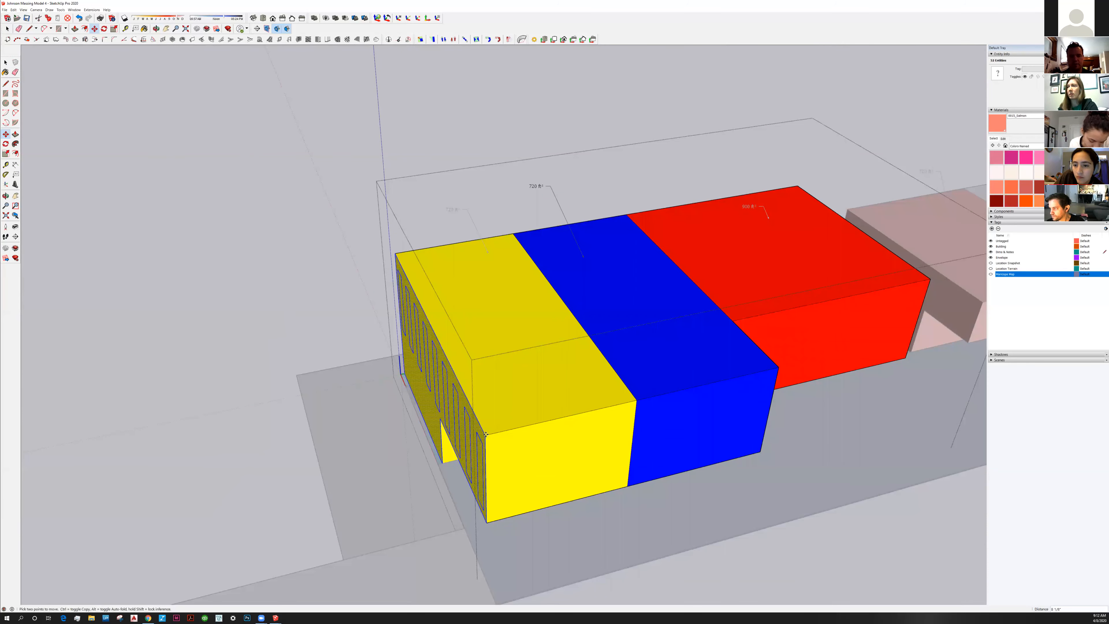
type("4")
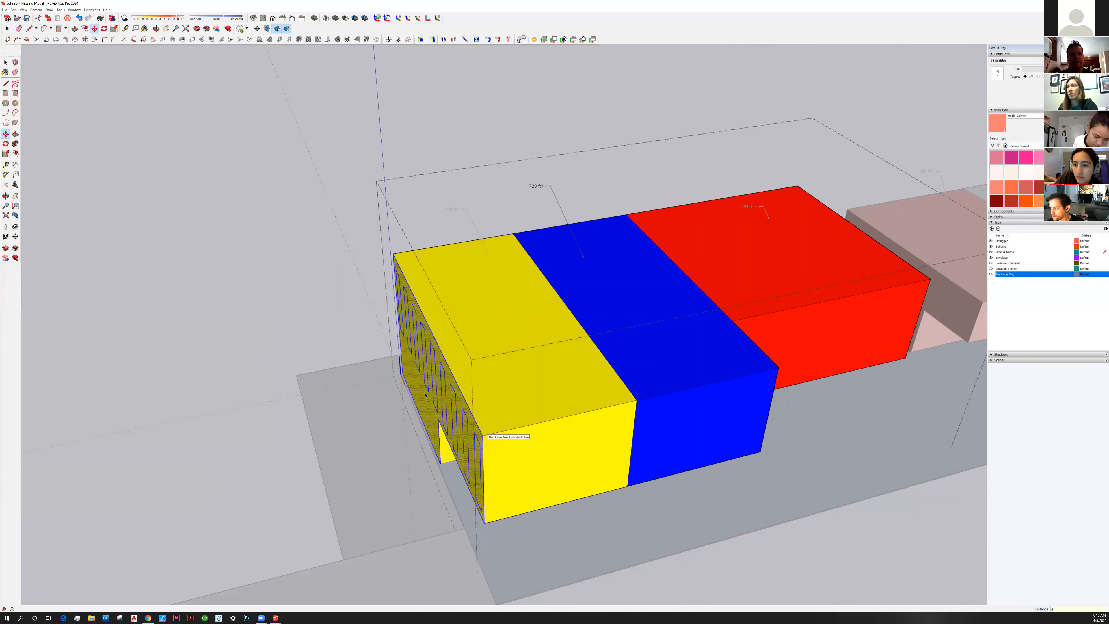
key("Return")
Push the yellow front wall back 4 inches to give the windows depth
middle_click_drag(341, 432, 425, 395)
key("space")
left_click(416, 400)
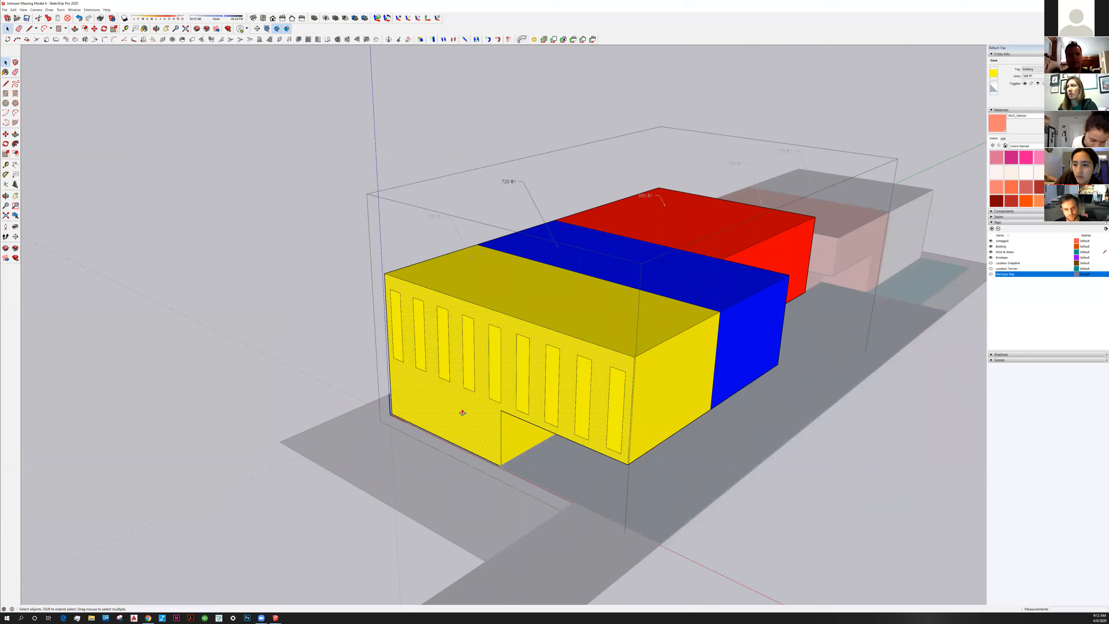
key("p")
left_click(448, 404)
type("4 7/8\"")
key("Return")
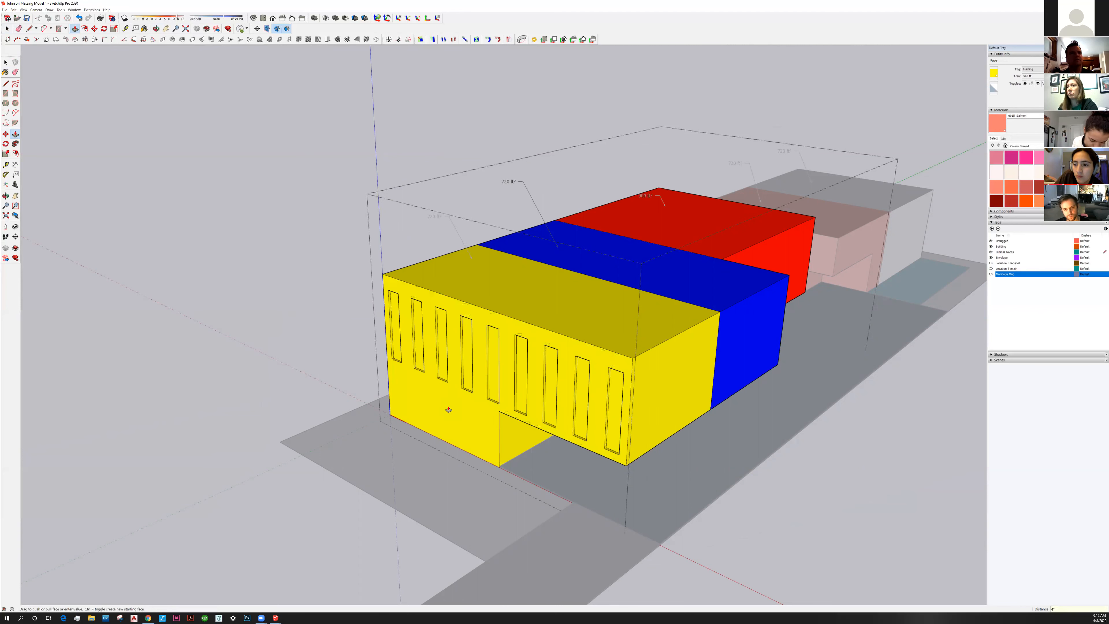
Exit the edited group, then select and open the building component for editing
left_click(5, 64)
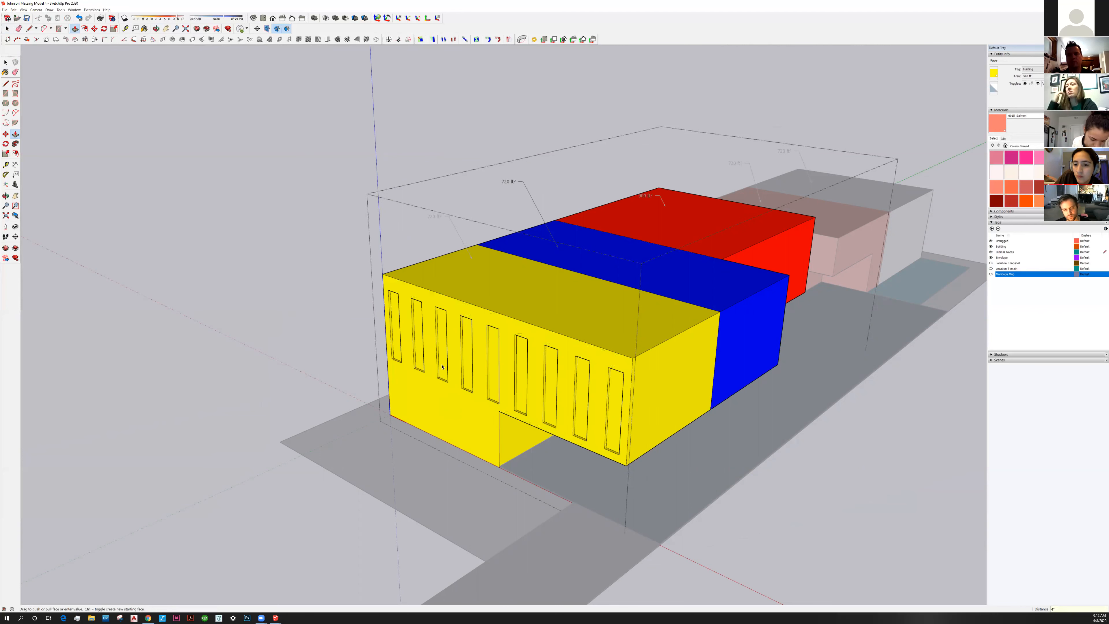
key("Escape")
middle_click_drag(469, 397, 426, 407)
left_click(426, 407)
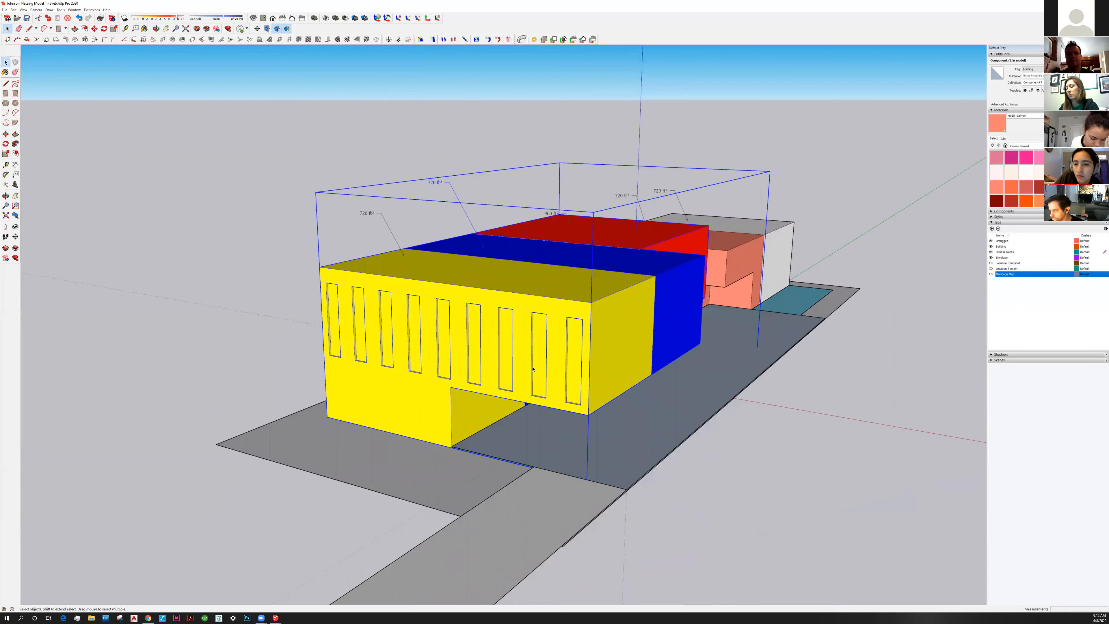
middle_click_drag(494, 409, 404, 419)
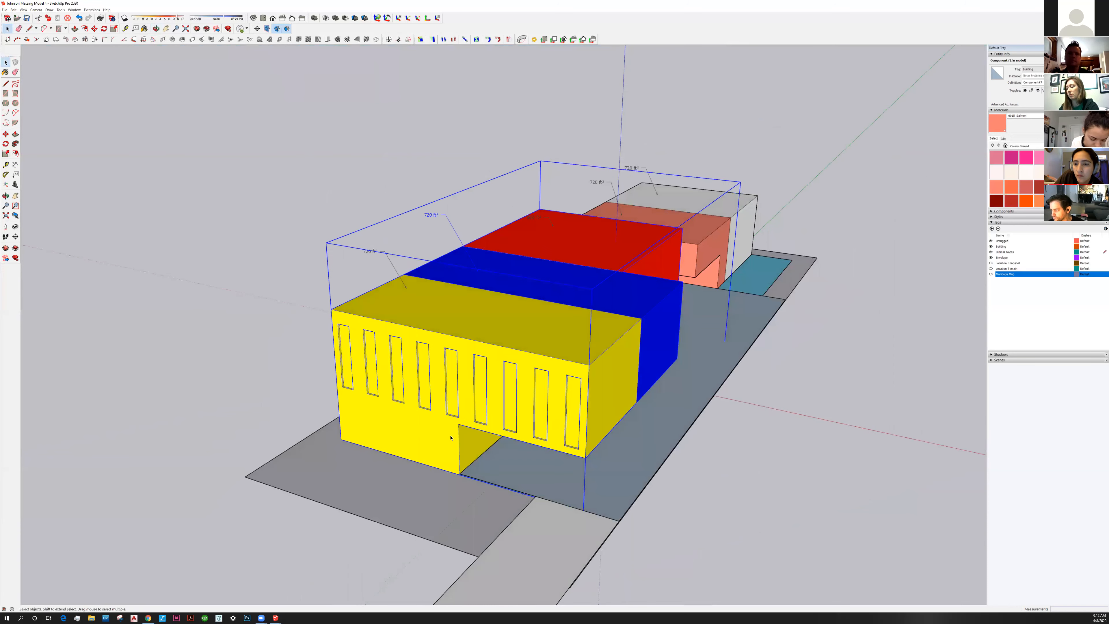
double_click(404, 418)
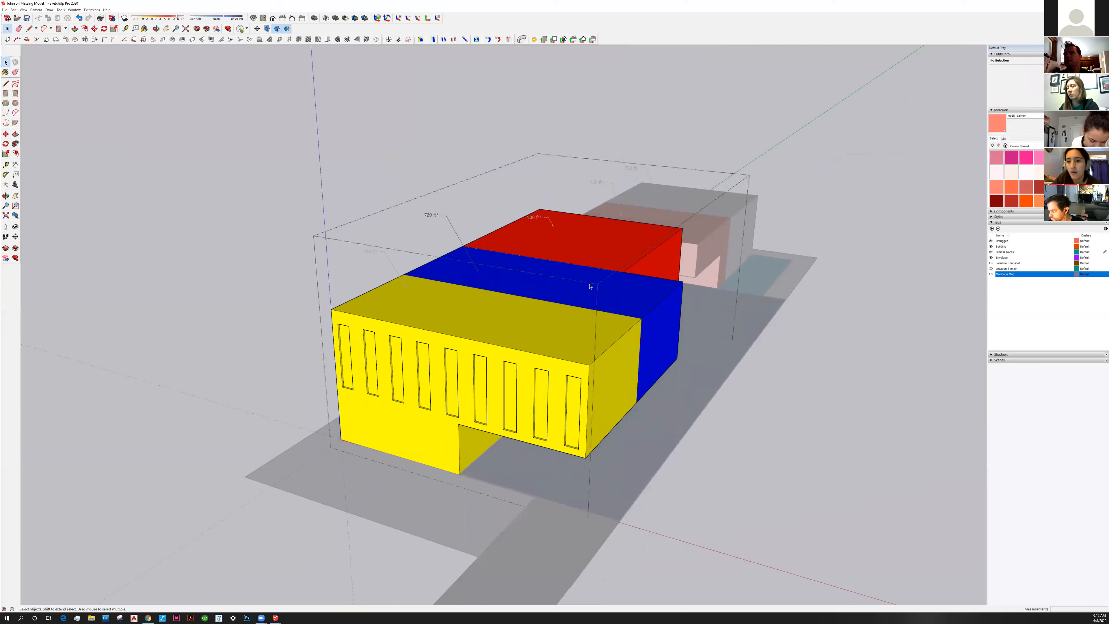
Paint the yellow front facade with Cinder Block from the Brick, Cladding and Siding collection
left_click(1041, 148)
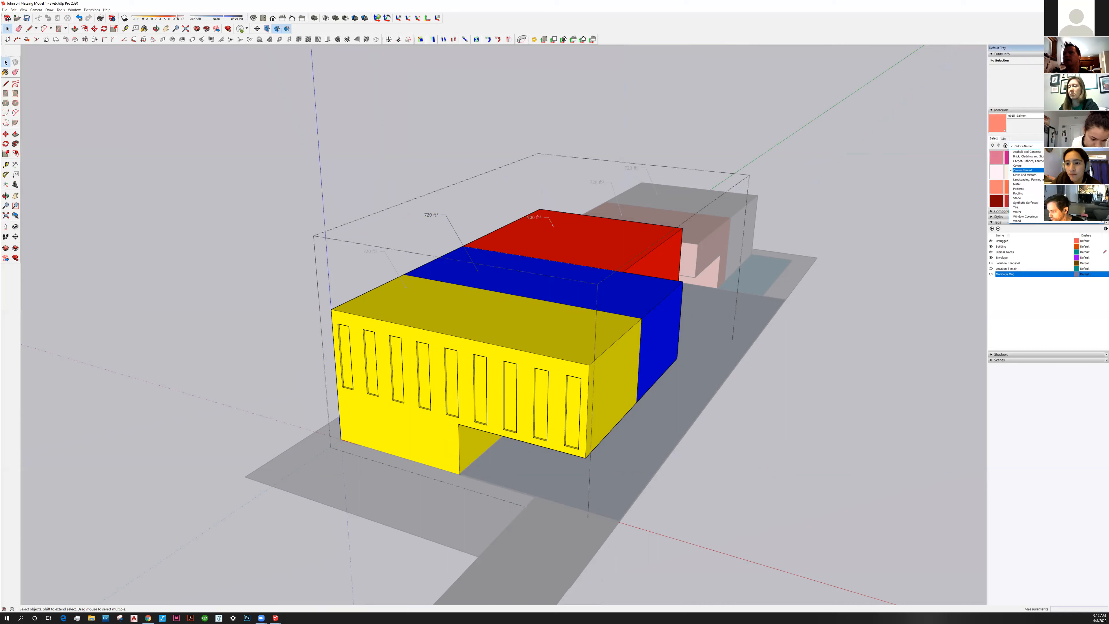
scroll(1026, 183, "up", 1)
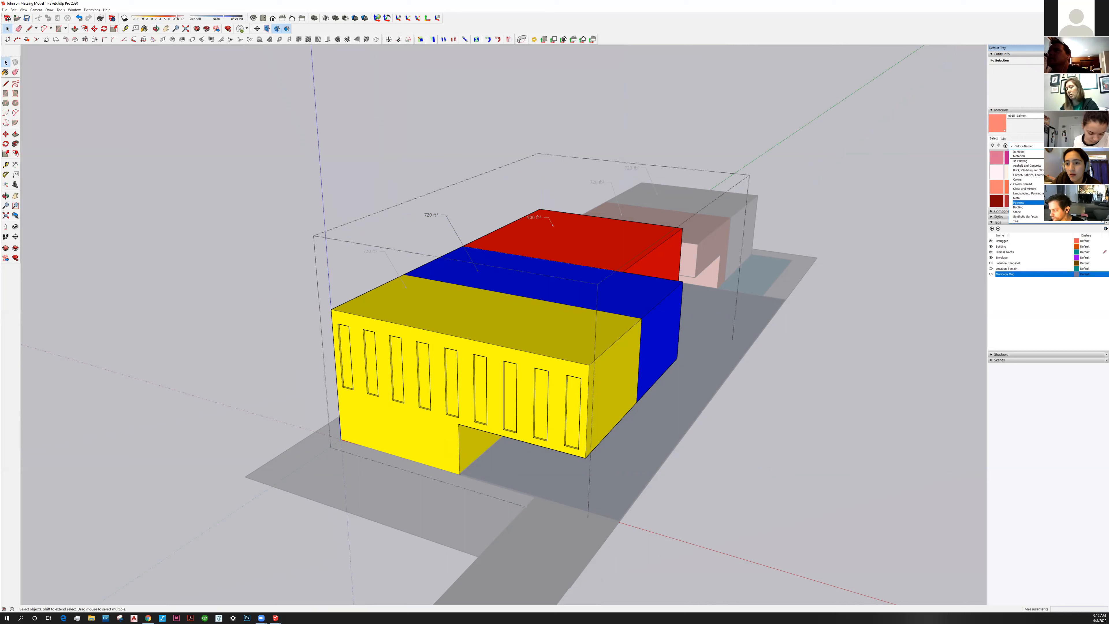
left_click(1024, 170)
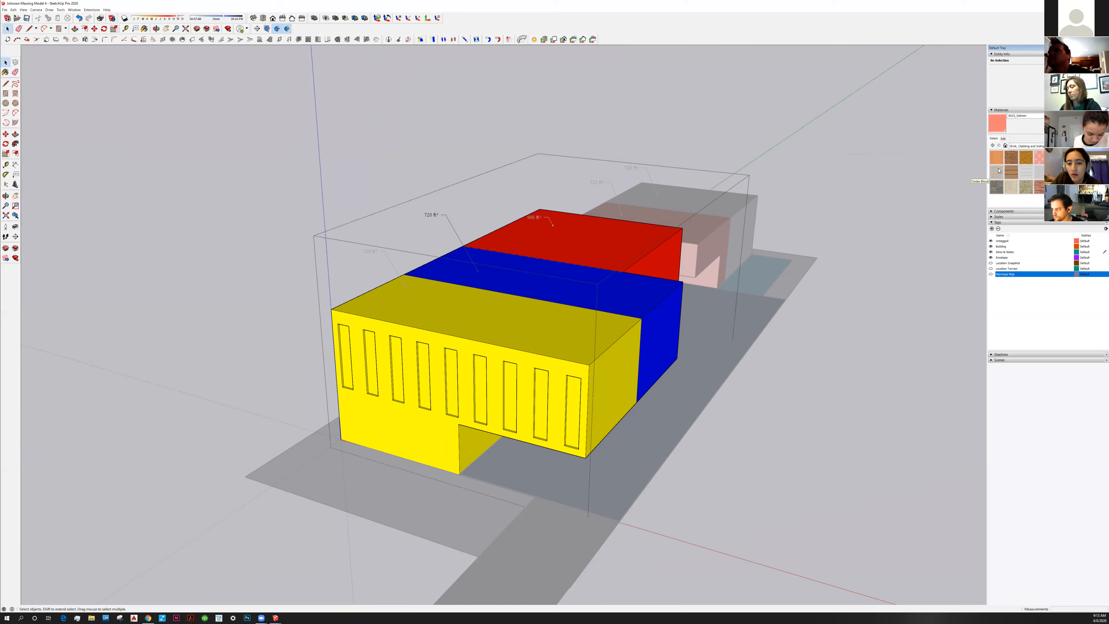
left_click(999, 174)
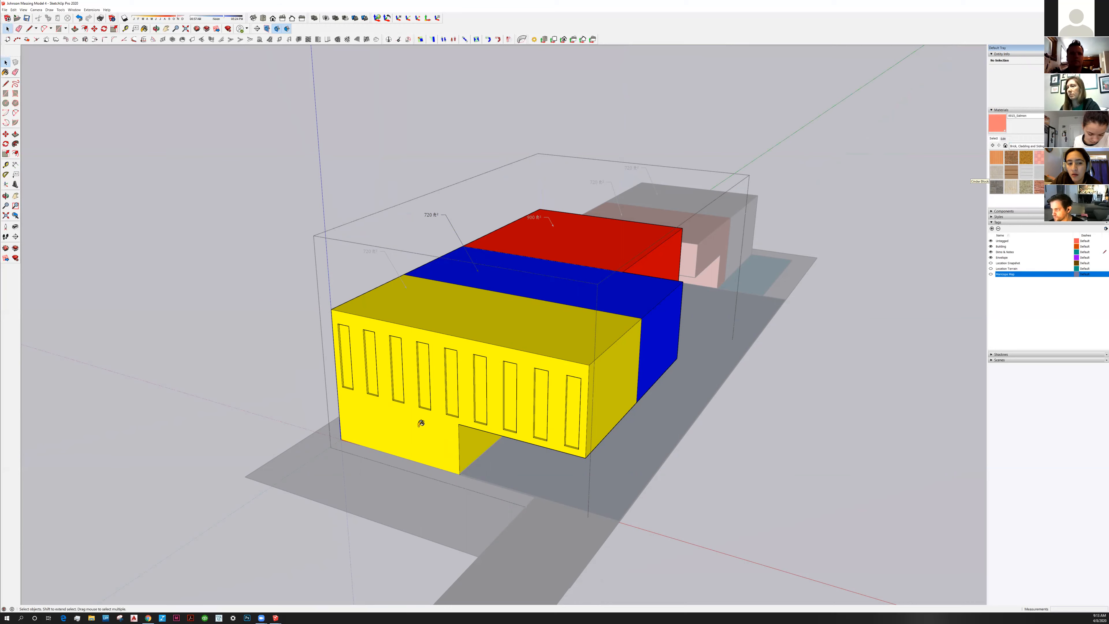
left_click(419, 423)
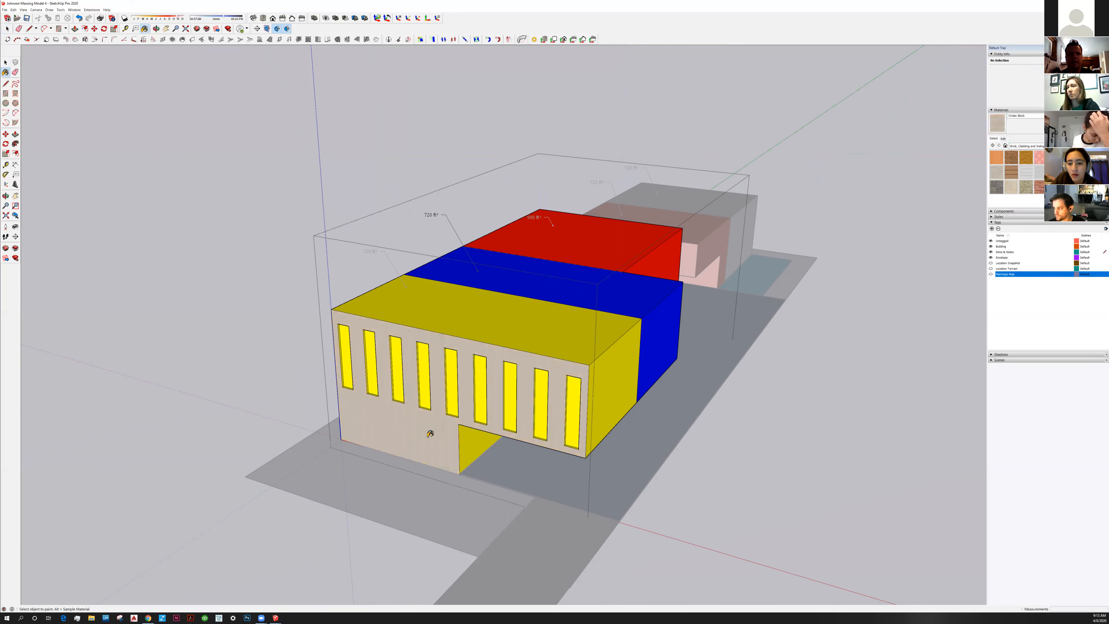
scroll(430, 433, "up", 2)
scroll(431, 434, "up", 3)
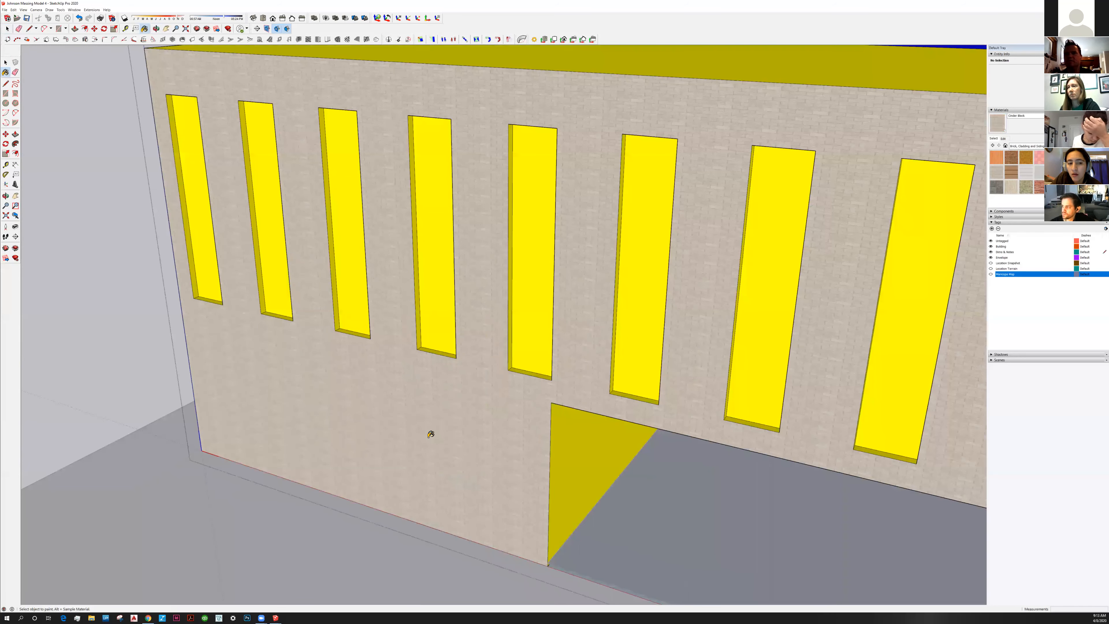
scroll(433, 434, "up", 2)
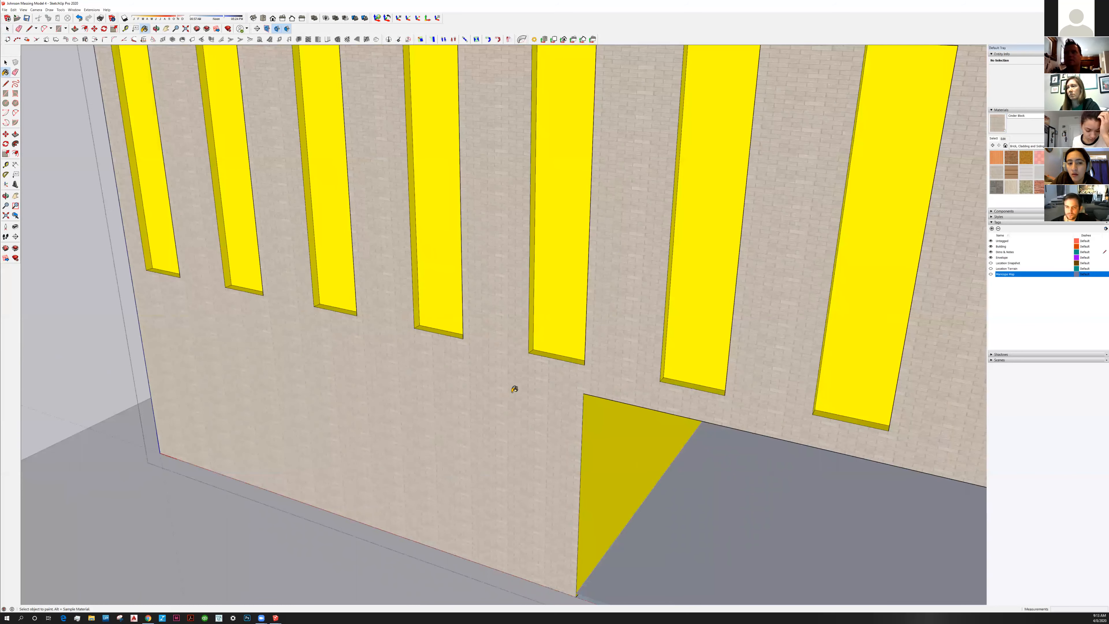
scroll(1010, 97, "down", 3)
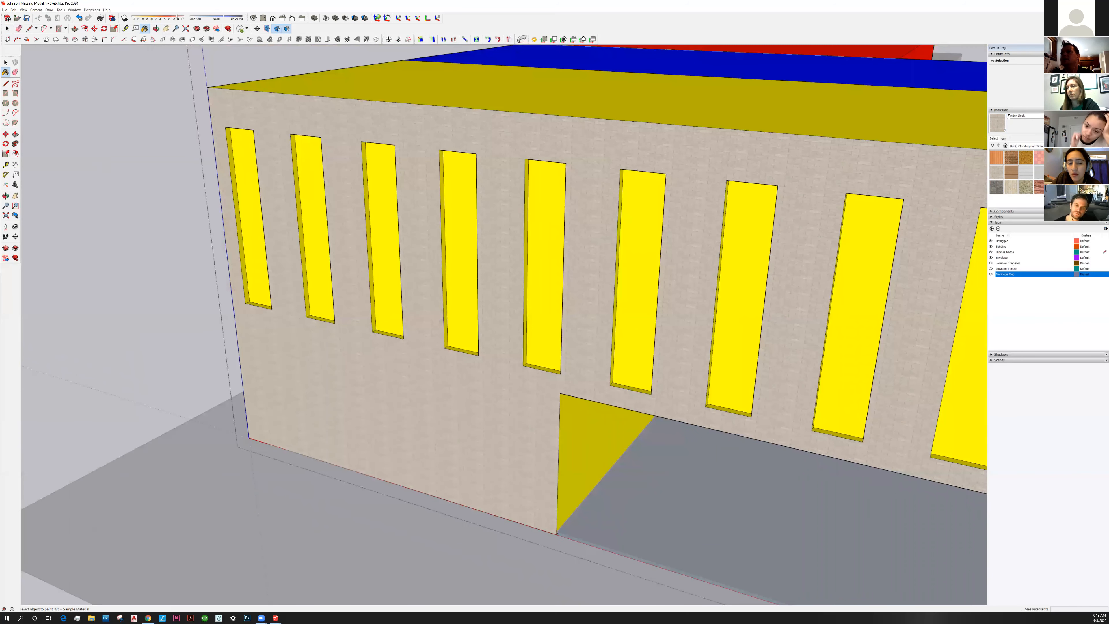
Reselect Cinder Block, apply it once more, and bring up its material settings
left_click(1035, 147)
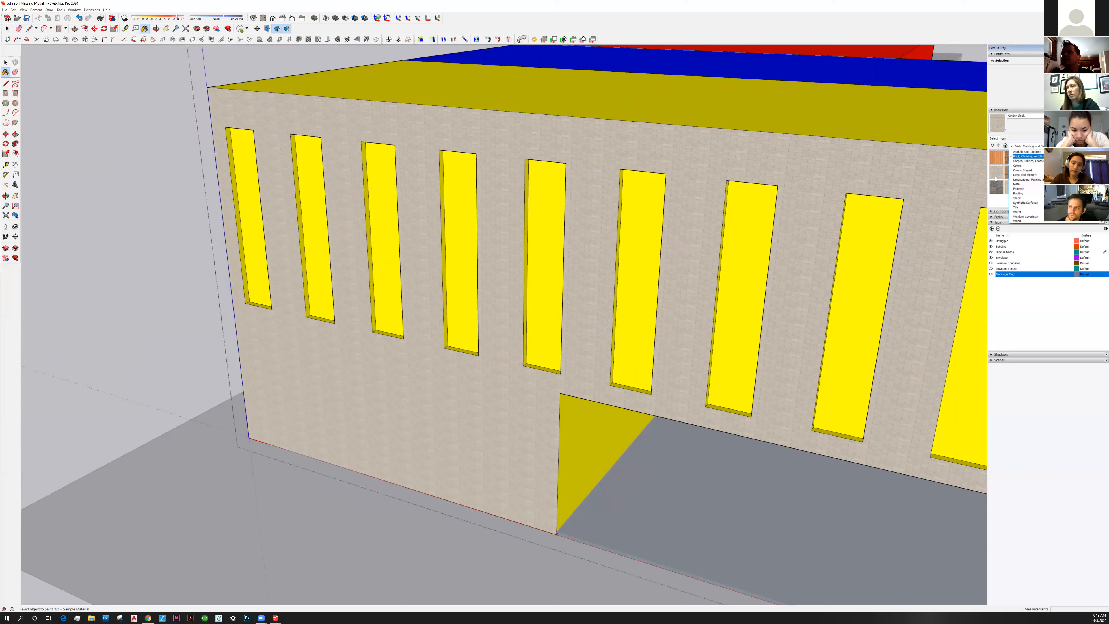
left_click(995, 176)
left_click(996, 175)
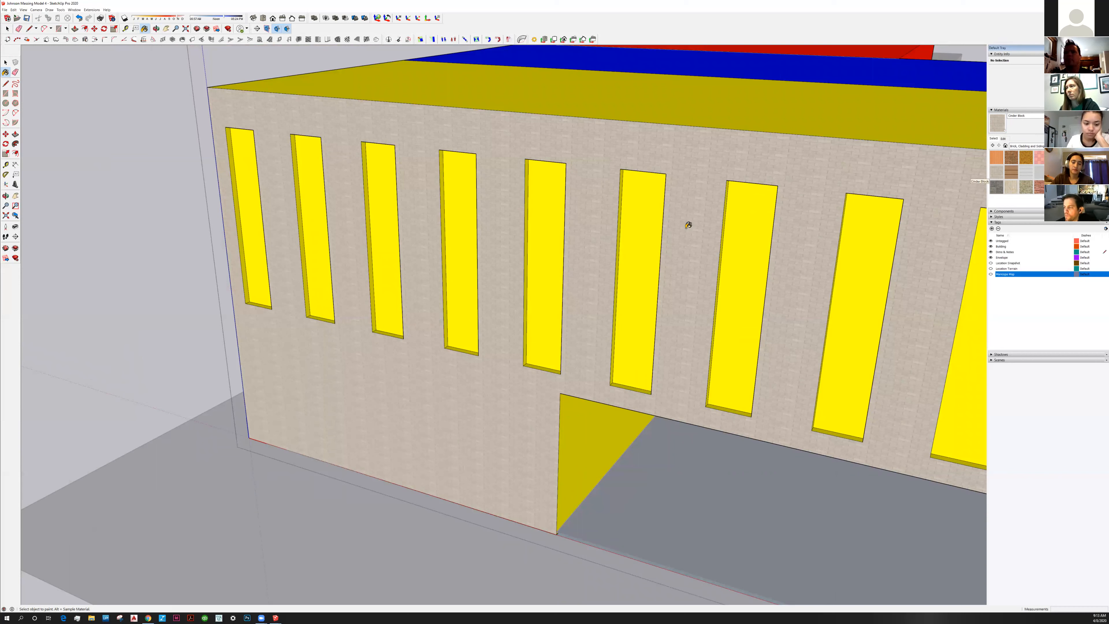
left_click(574, 328)
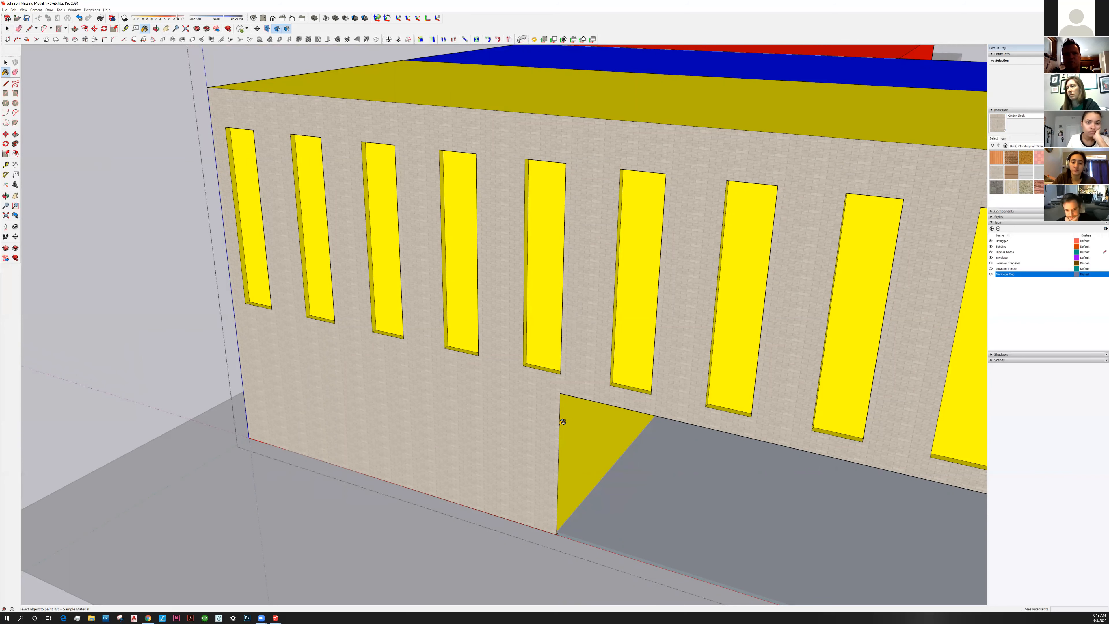
middle_click_drag(562, 421, 563, 362)
scroll(568, 418, "up", 3)
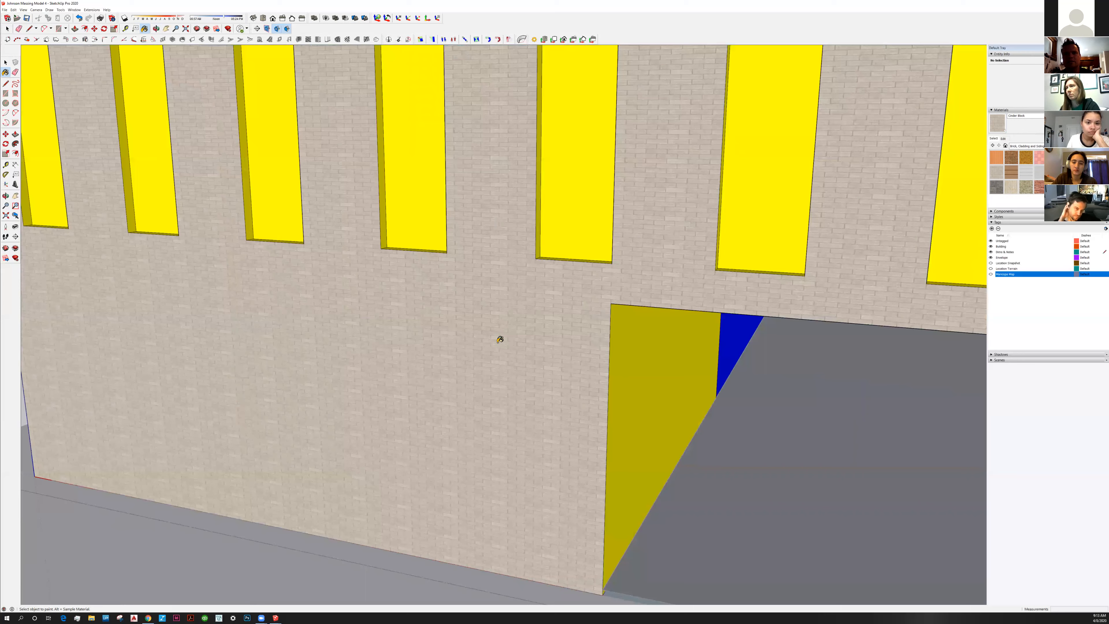
scroll(558, 388, "up", 3)
scroll(558, 388, "down", 4)
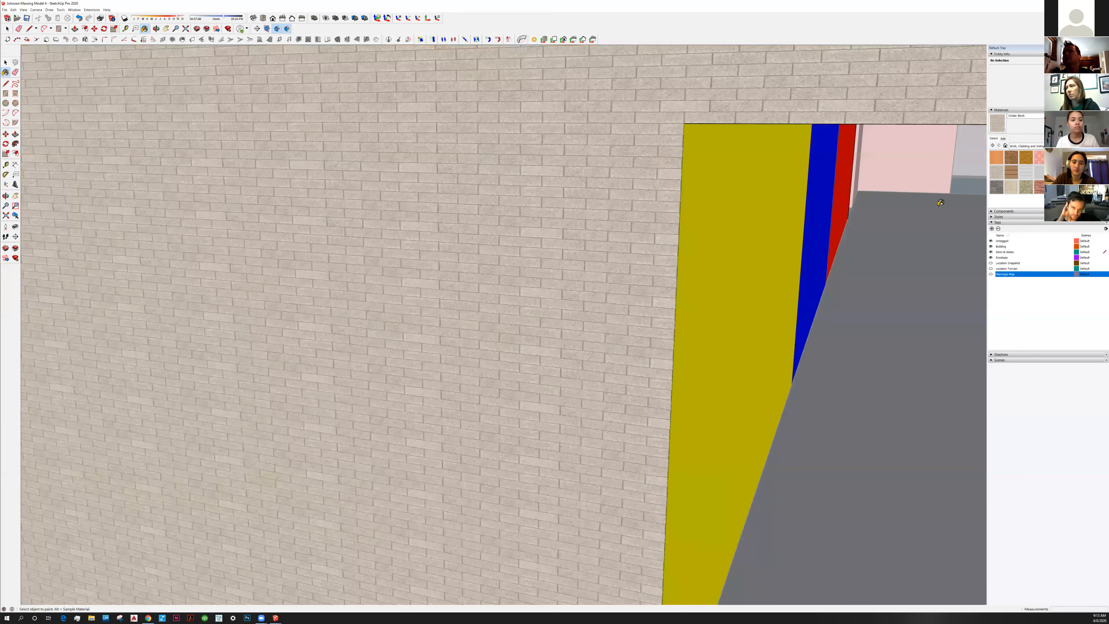
left_click(1004, 138)
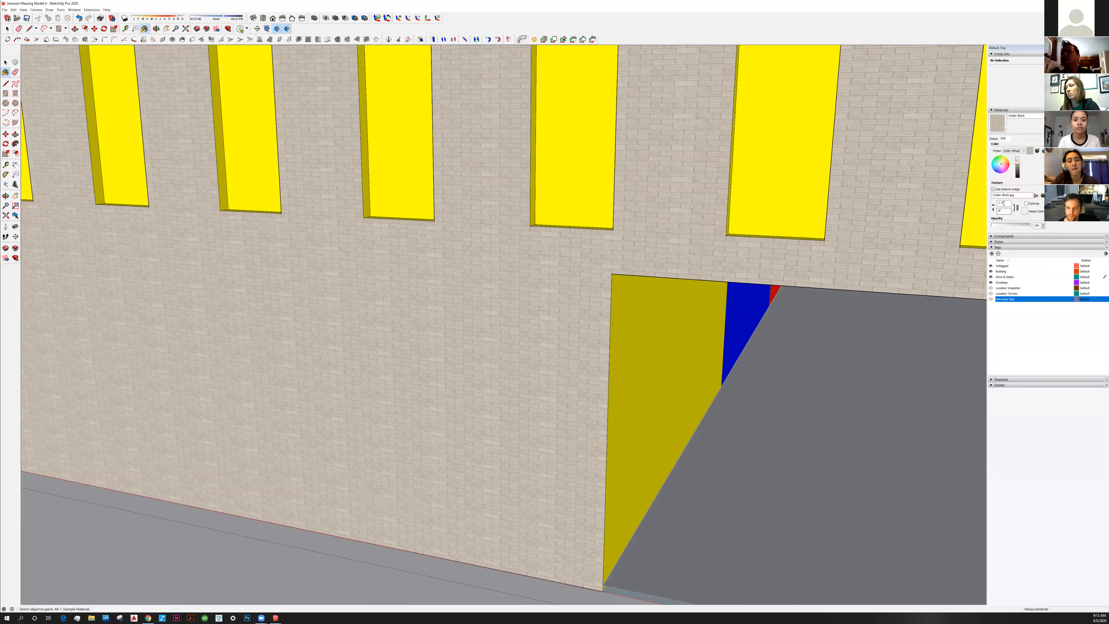
Set the Cinder Block texture width and height to 4' each
left_click(1000, 203)
type("1'")
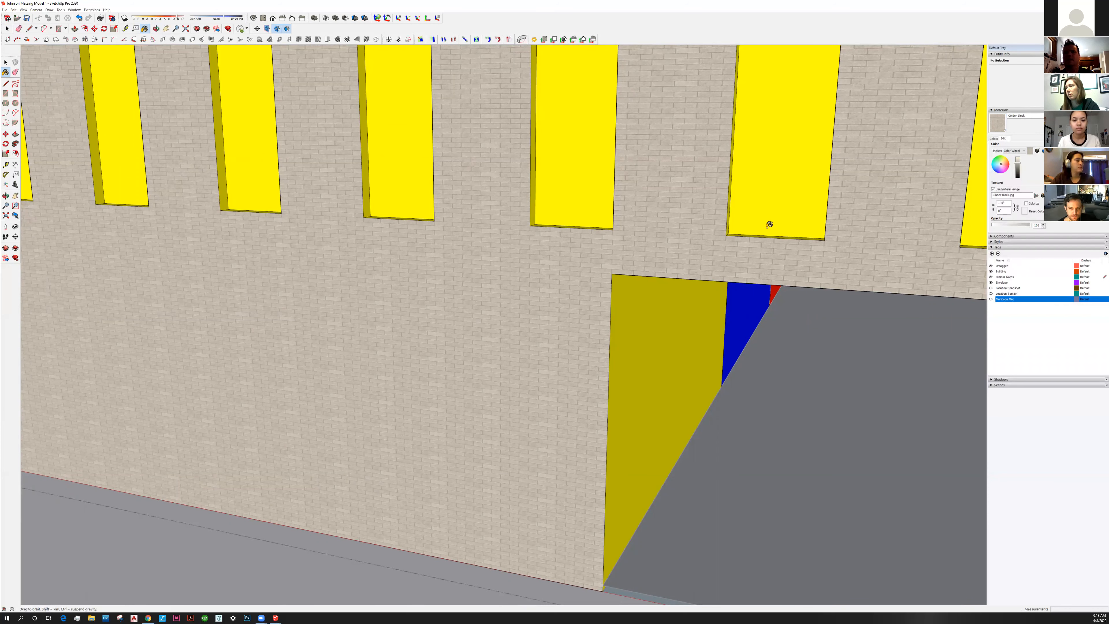
scroll(517, 406, "down", 1)
middle_click_drag(517, 407, 515, 350, "shift")
scroll(515, 349, "down", 2)
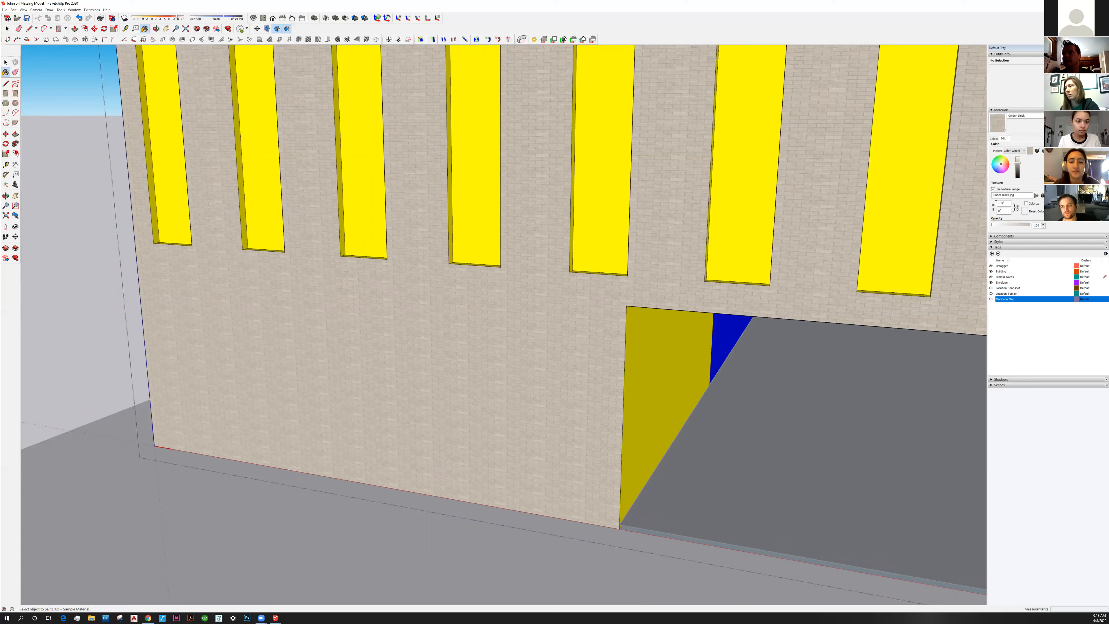
left_click(999, 203)
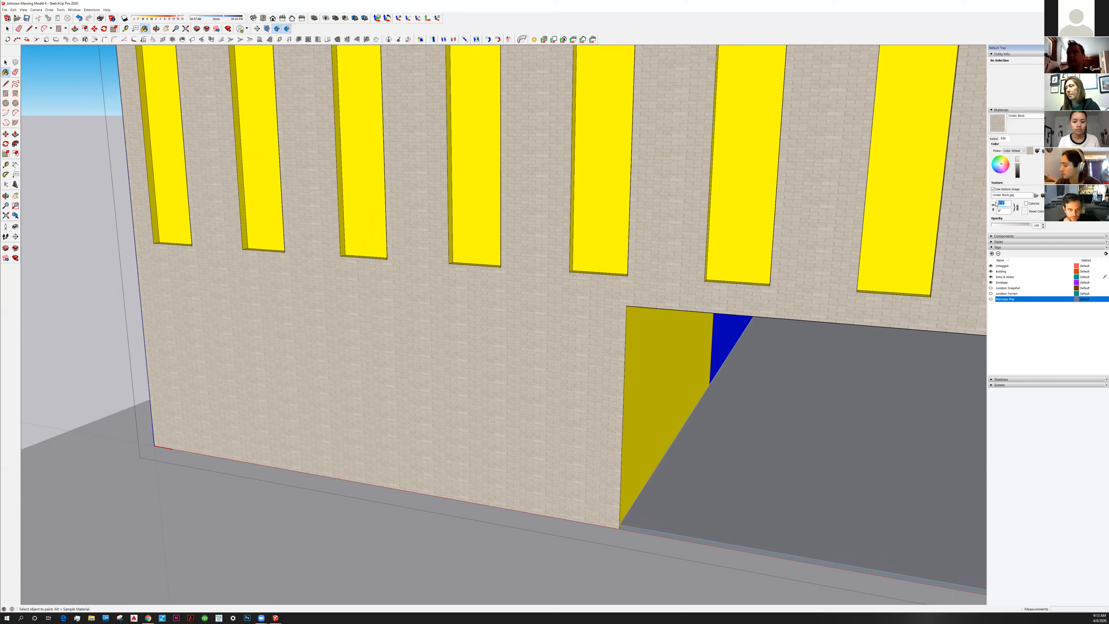
type("4'")
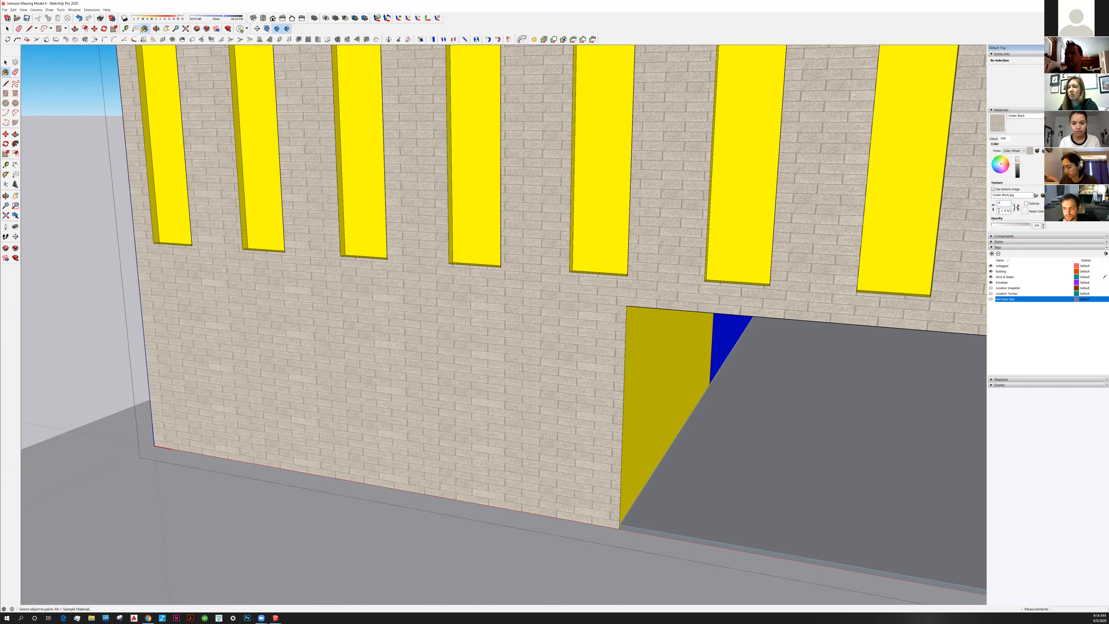
left_click(1019, 210)
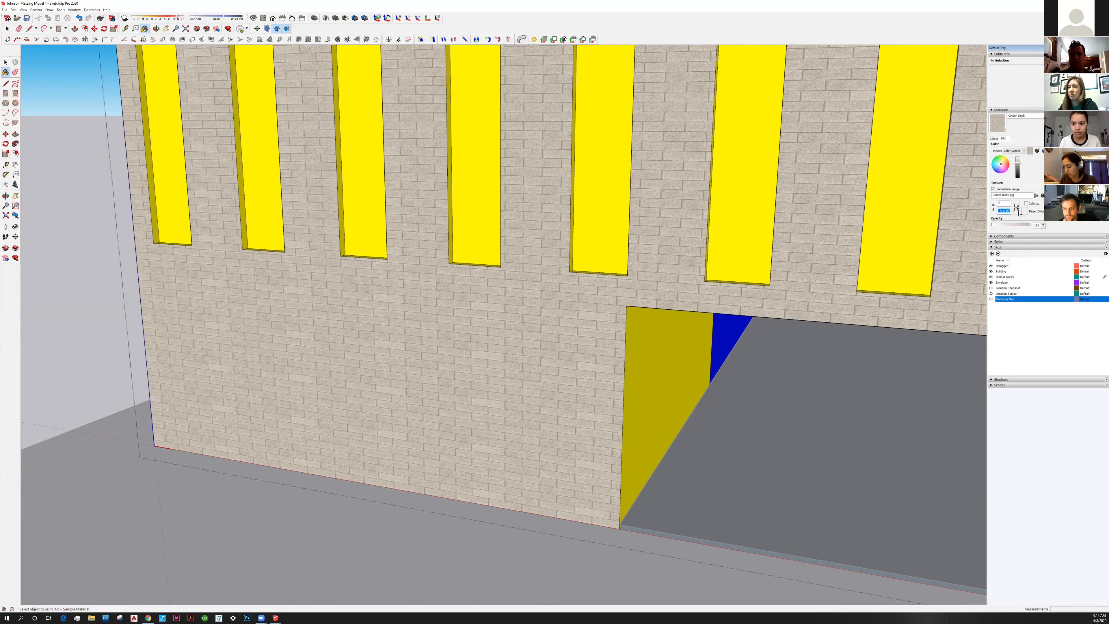
type("4'")
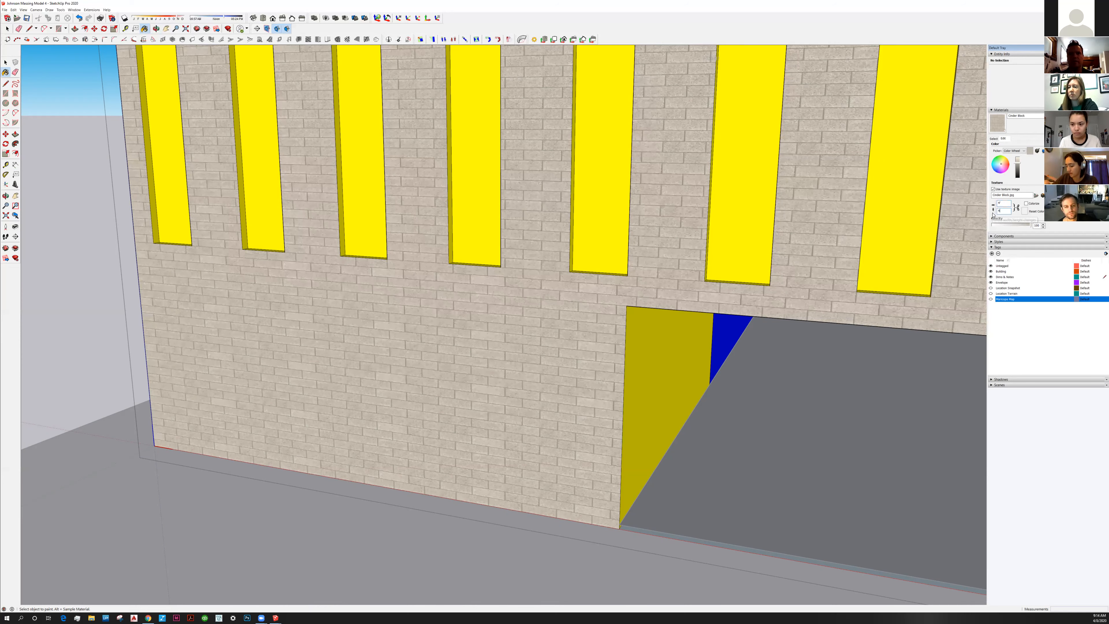
key("Return")
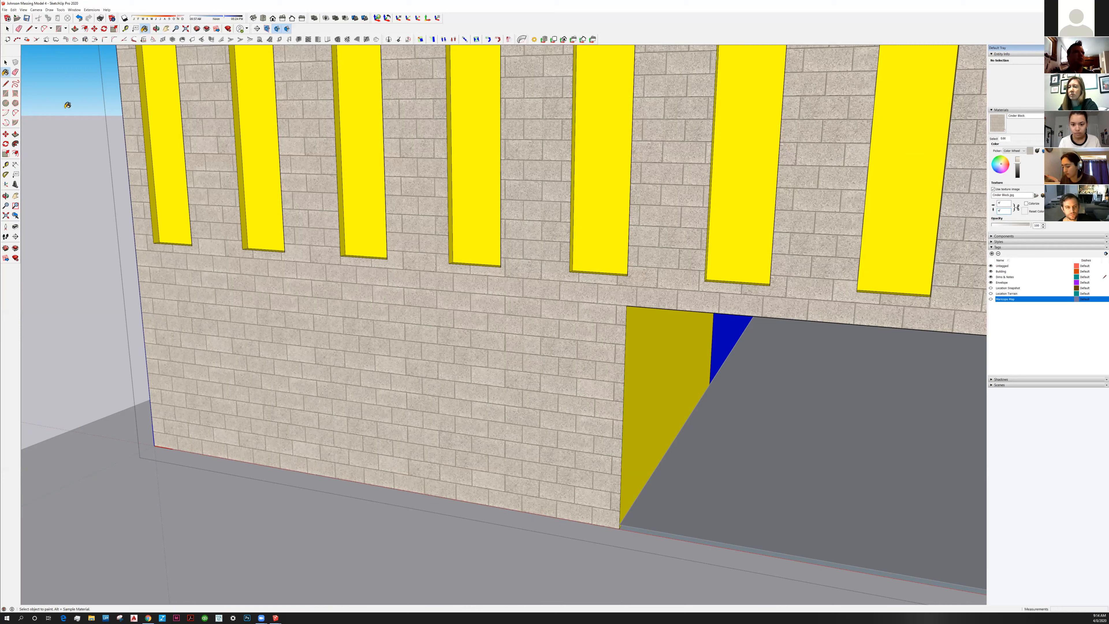
key("l")
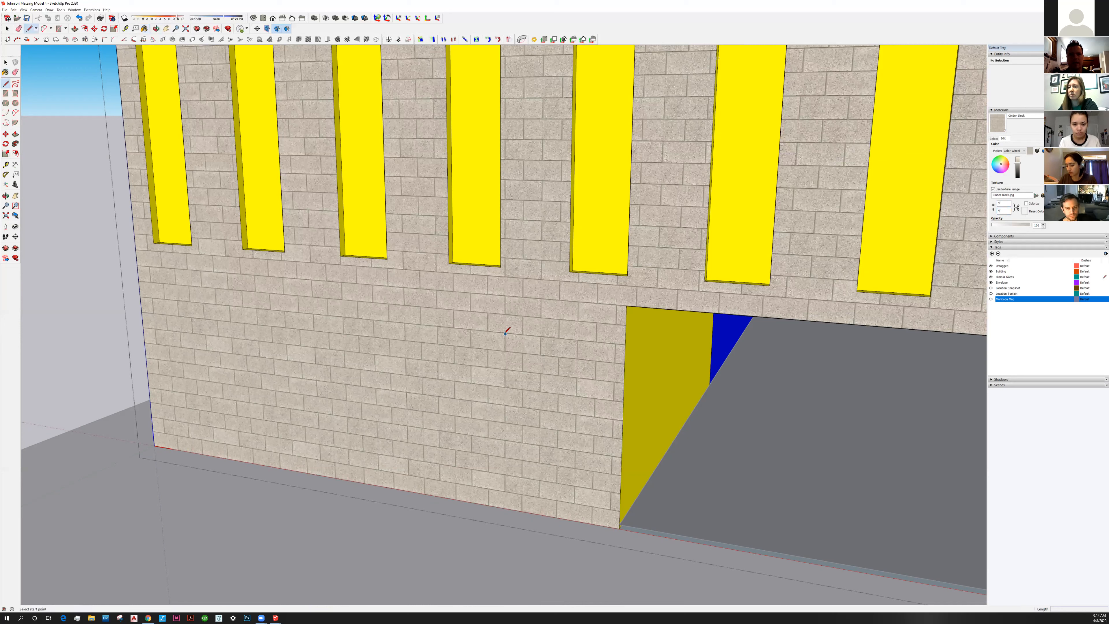
left_click(505, 334)
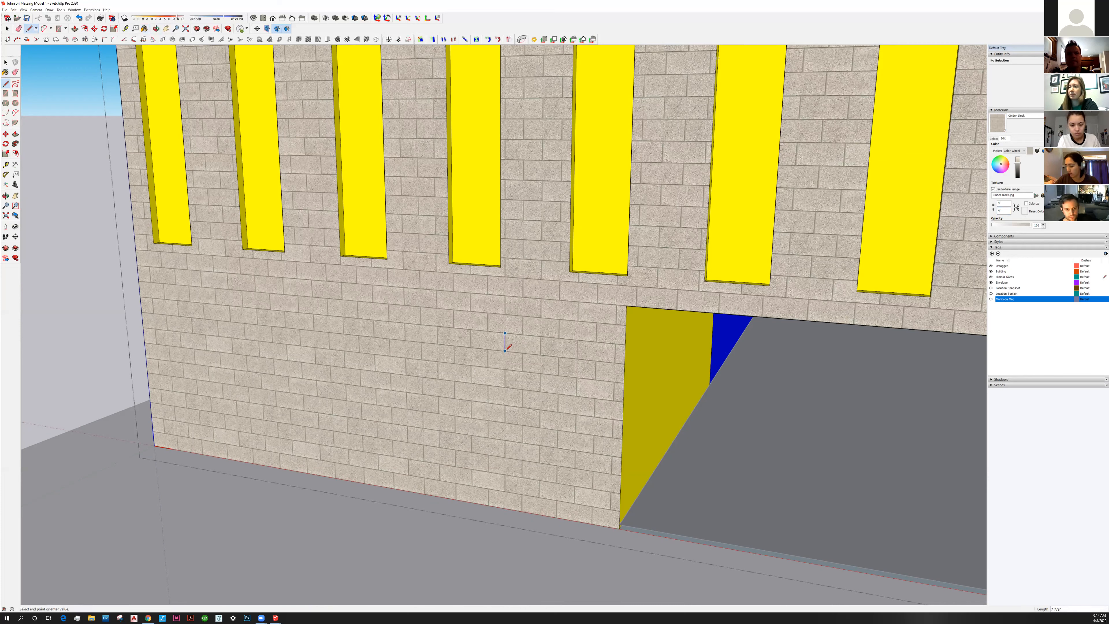
key("Escape")
left_click(6, 62)
key("space")
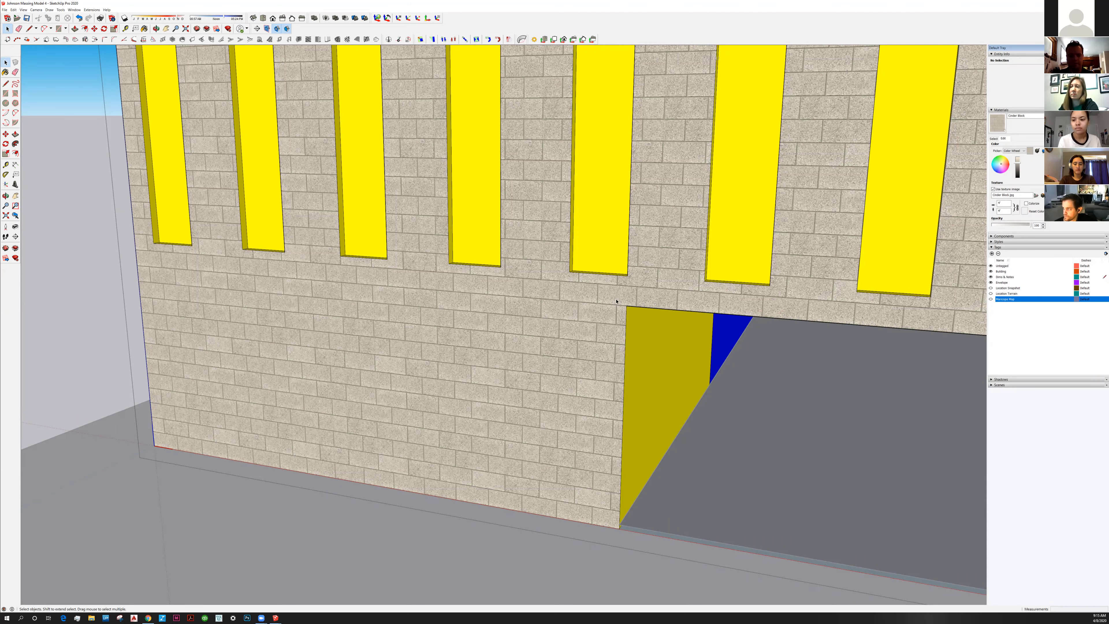
key("b")
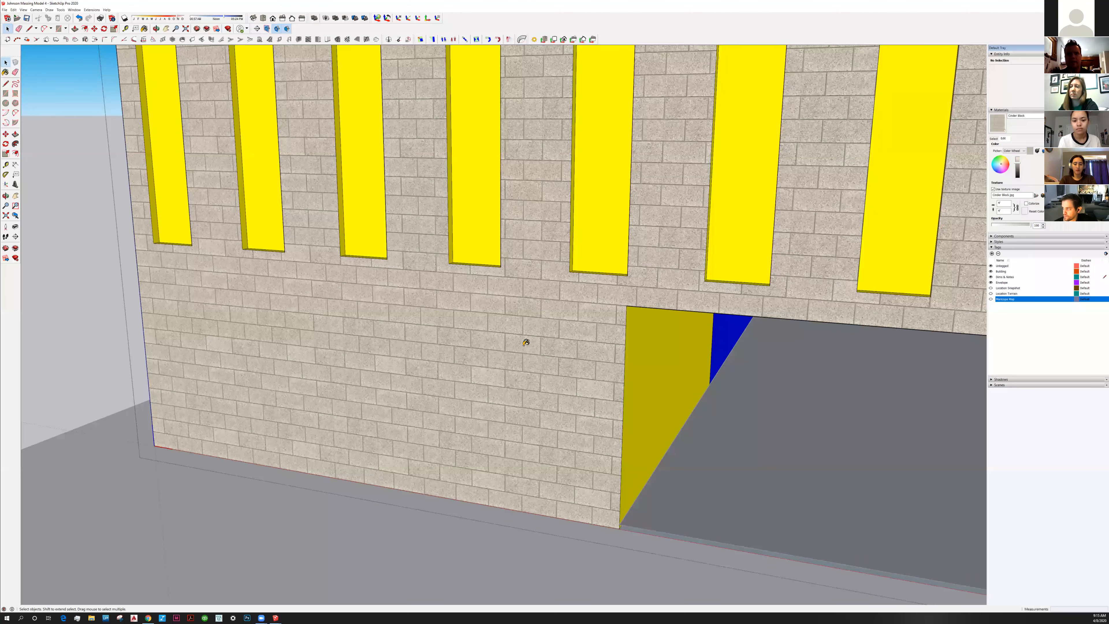
Select all connected building faces, paint them Cinder Block, then clear the selection
middle_click_drag(526, 343, 567, 347)
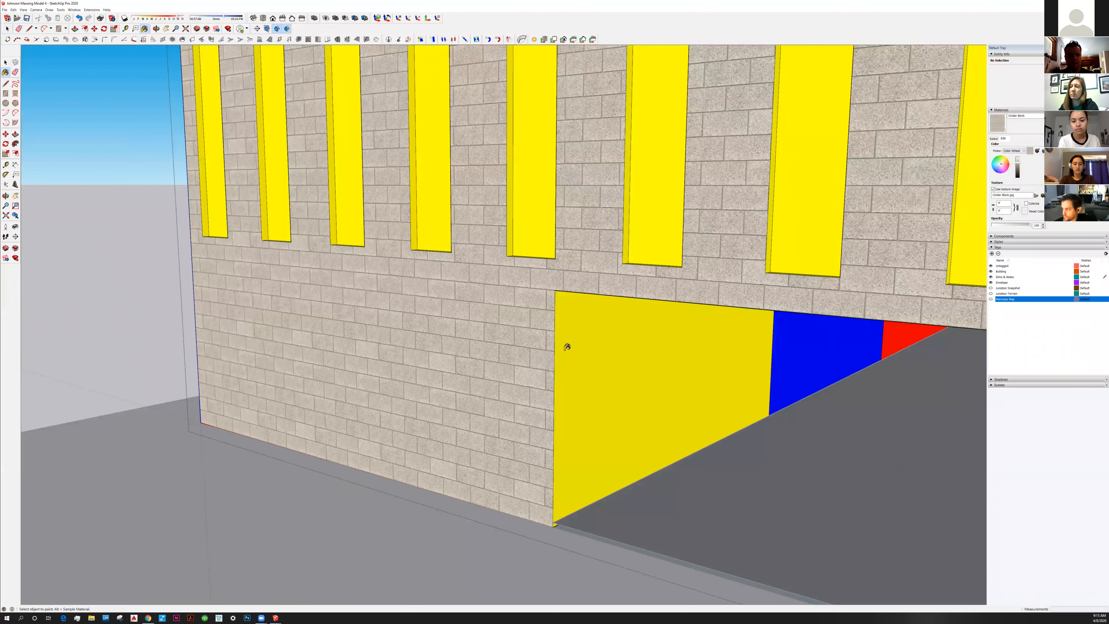
scroll(486, 393, "down", 10)
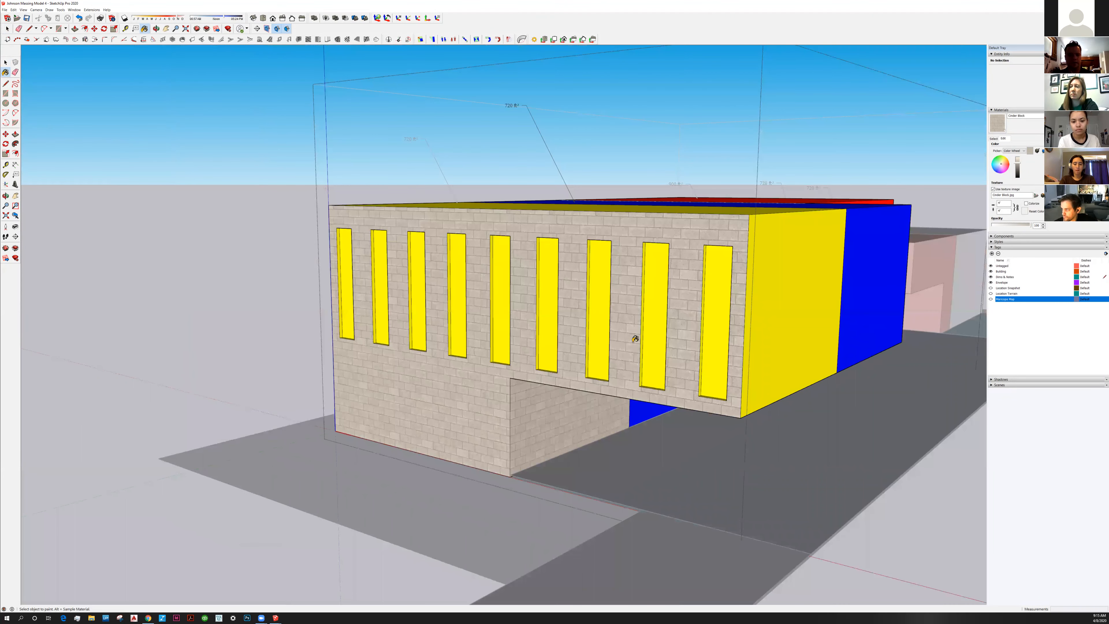
scroll(632, 336, "down", 3)
key("space")
triple_click(581, 361)
key("b")
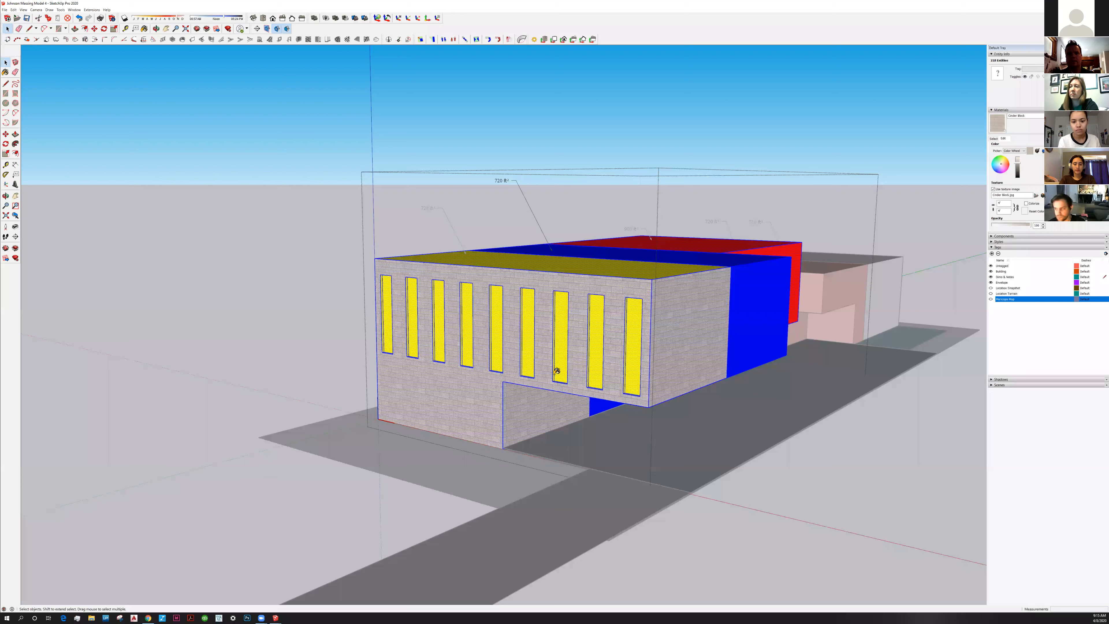
left_click(554, 372)
key("space")
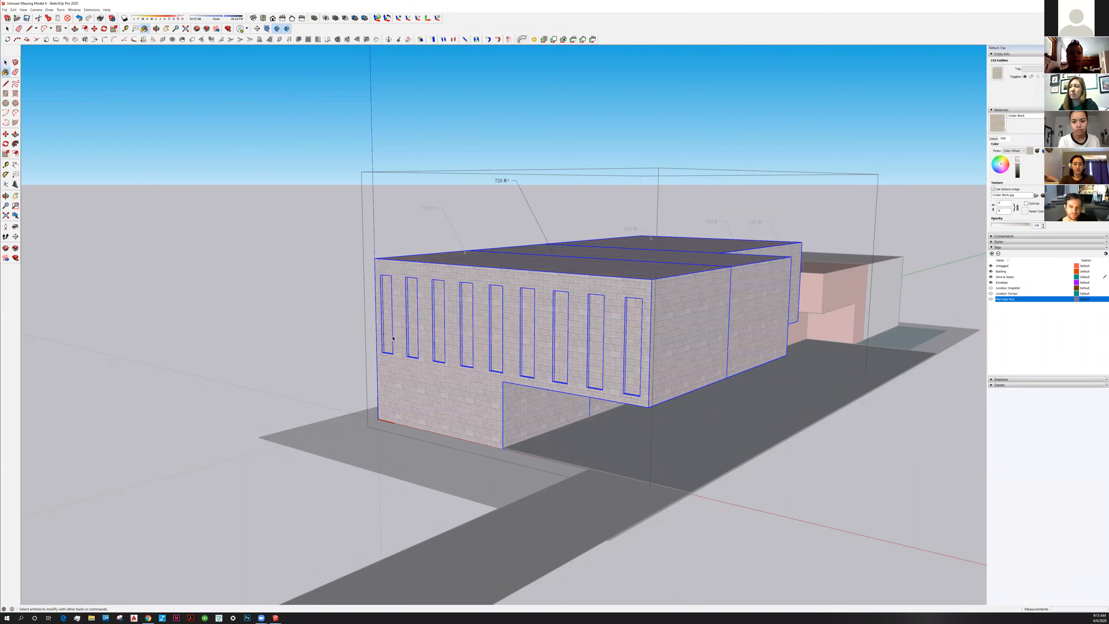
key("ctrl+t")
double_click(389, 341)
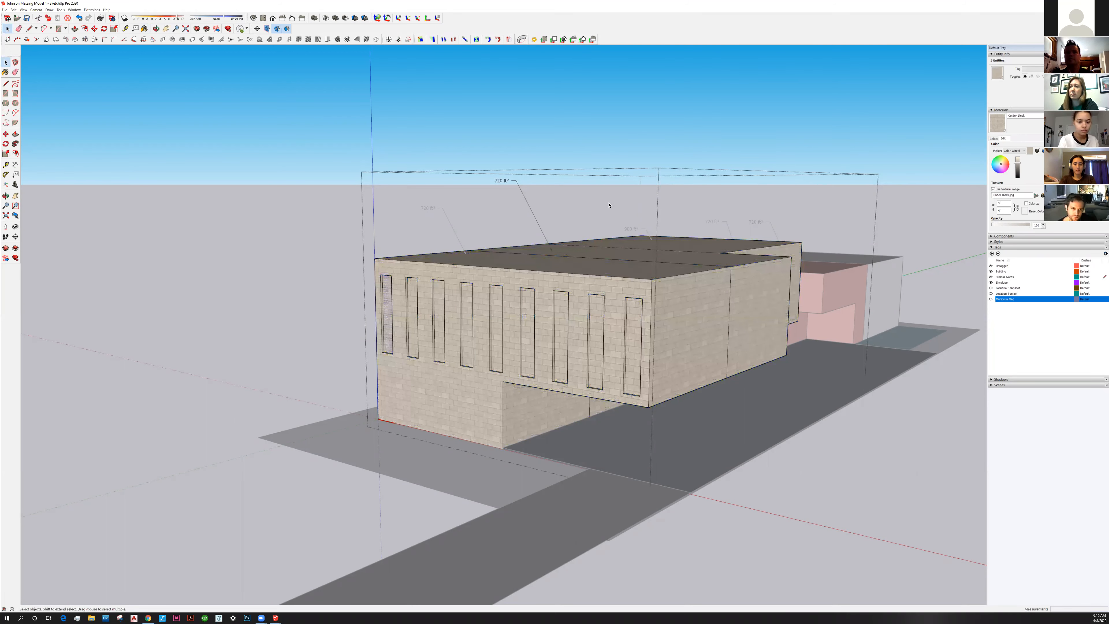
key("ctrl+t")
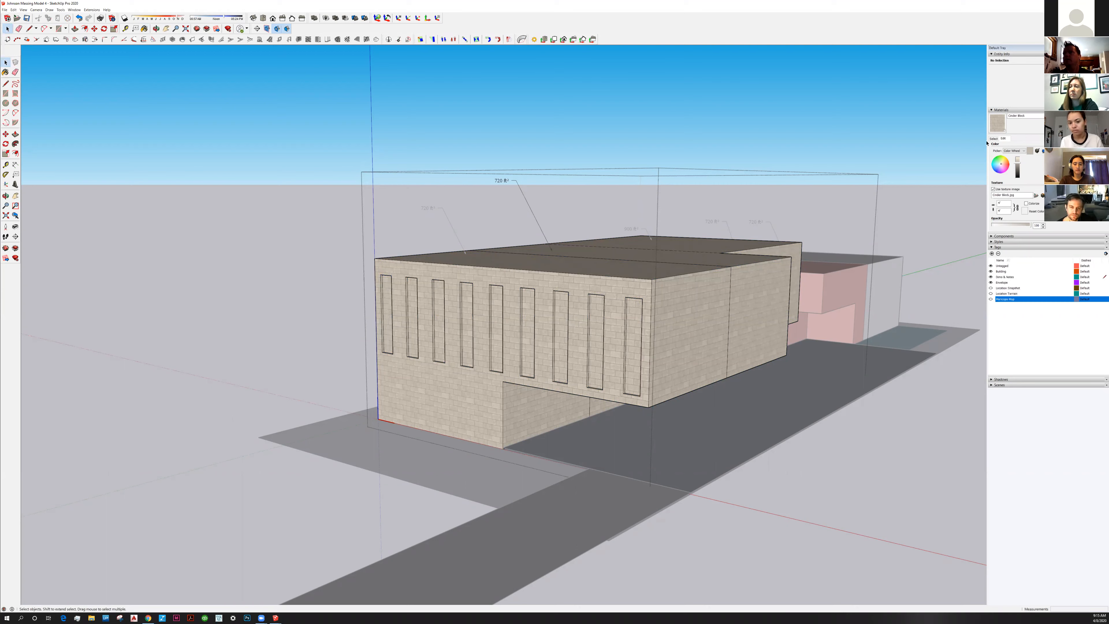
Pick Mirror 02 from the Glass and Mirrors material collection
left_click(994, 139)
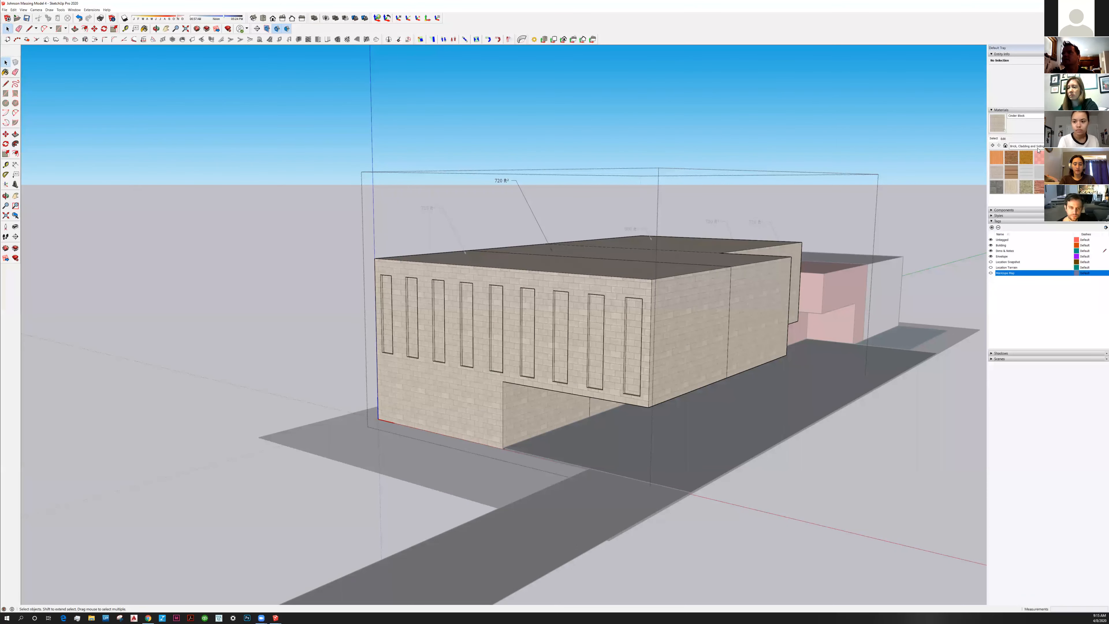
left_click(1024, 145)
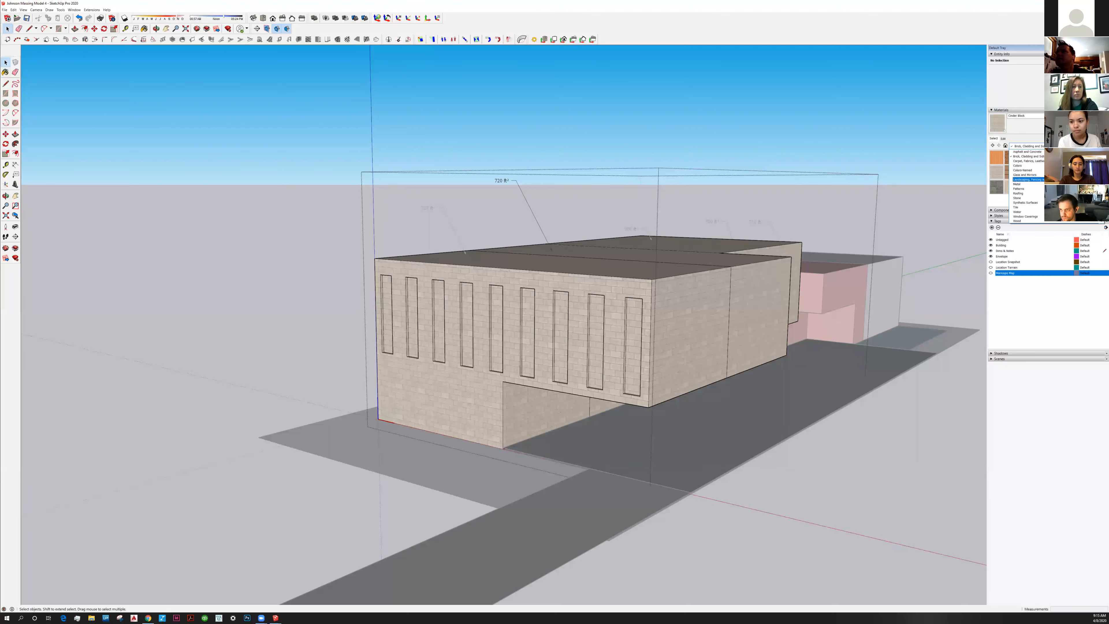
left_click(1024, 175)
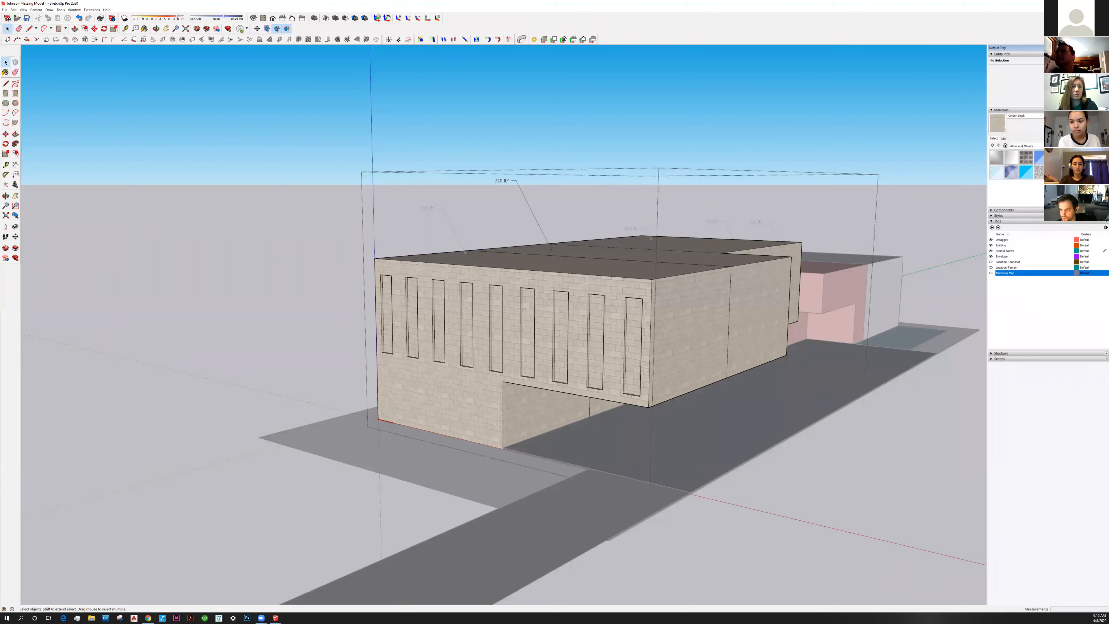
left_click(1013, 158)
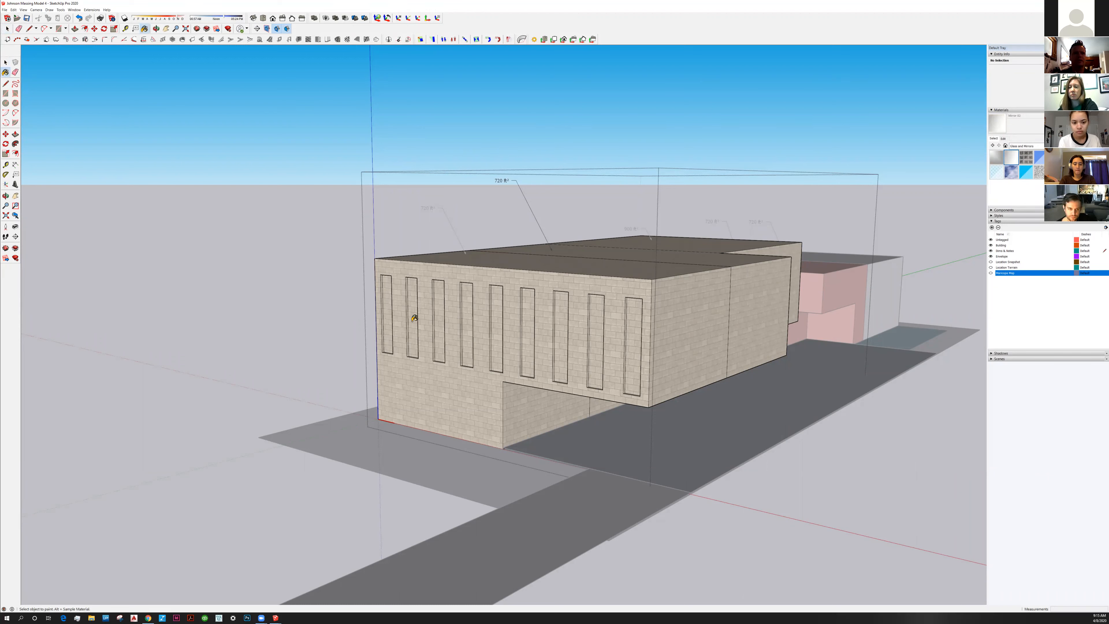
Fill the slit windows' inner faces with Mirror 02 glass, left to right
left_click(392, 316)
scroll(419, 323, "up", 3)
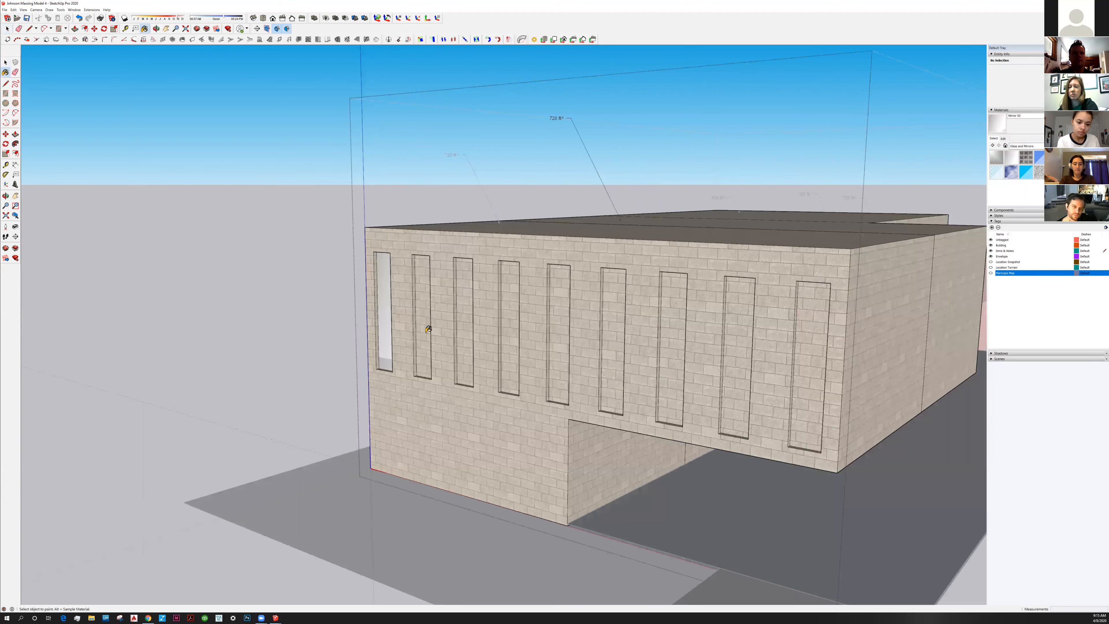
scroll(433, 327, "up", 2)
left_click(538, 344)
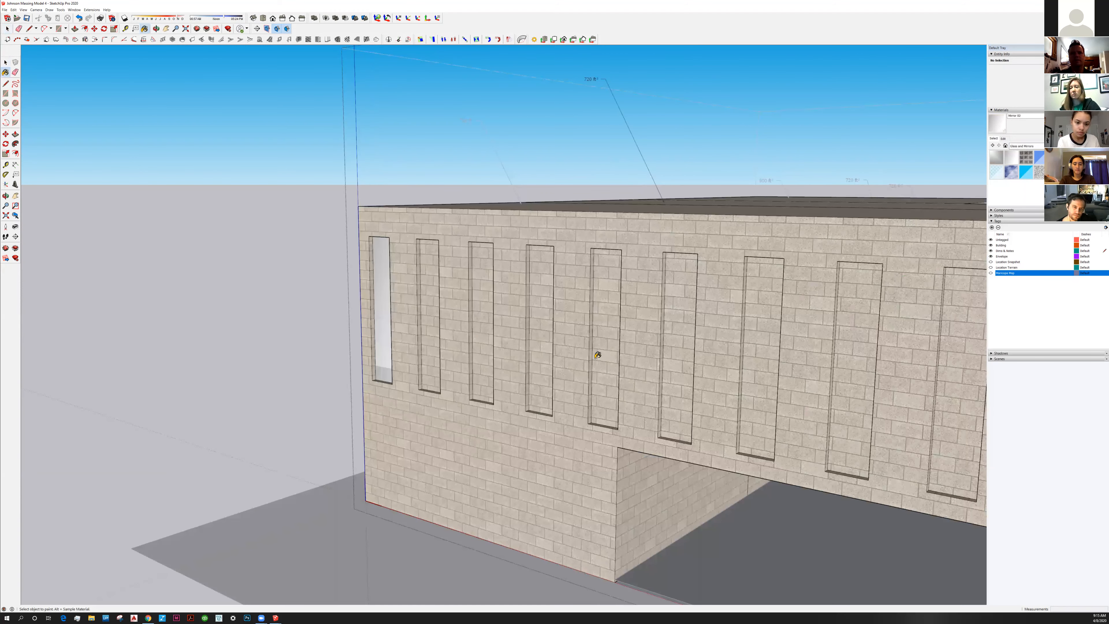
left_click(677, 367)
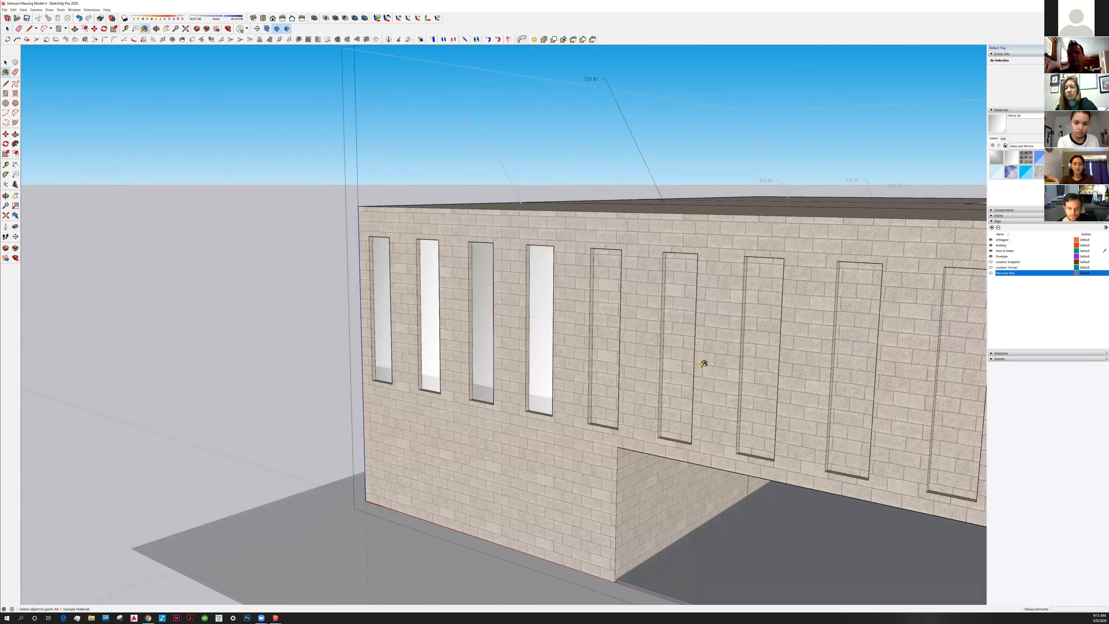
scroll(721, 369, "down", 2)
left_click(738, 374)
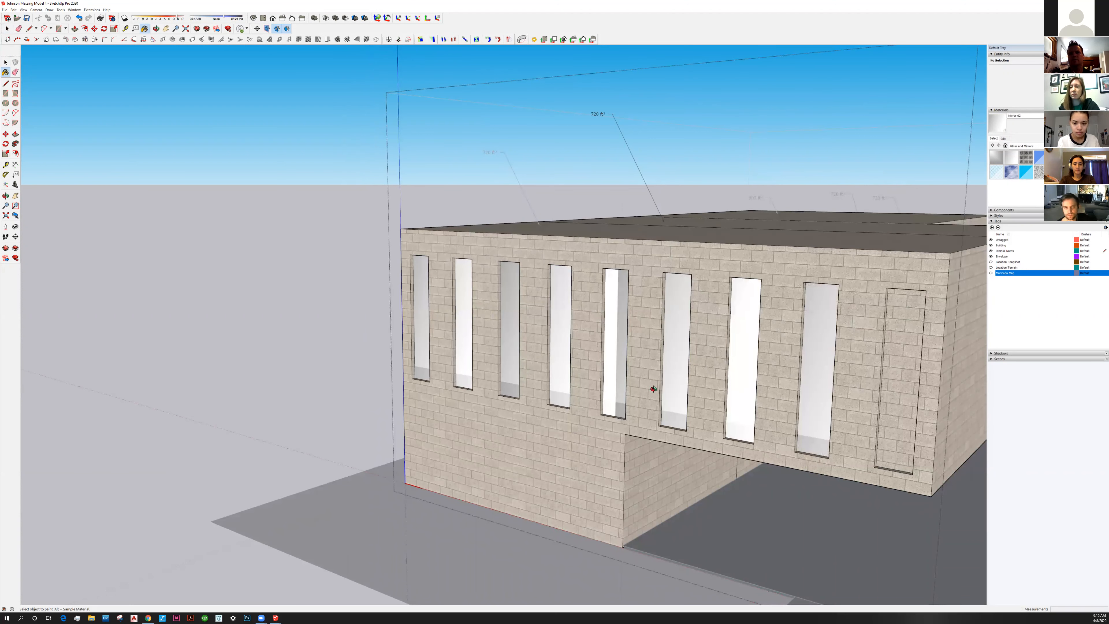
scroll(658, 442, "down", 2)
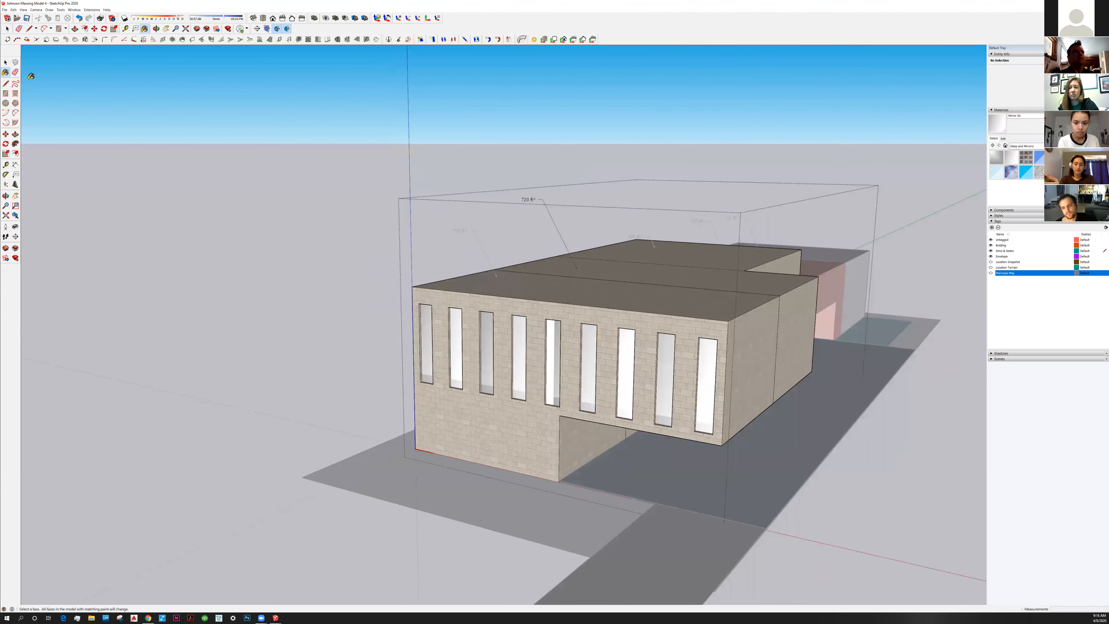
scroll(449, 428, "down", 2)
Select the building's geometry and sample the Cinder Block material from a wall with the eyedropper
key("space")
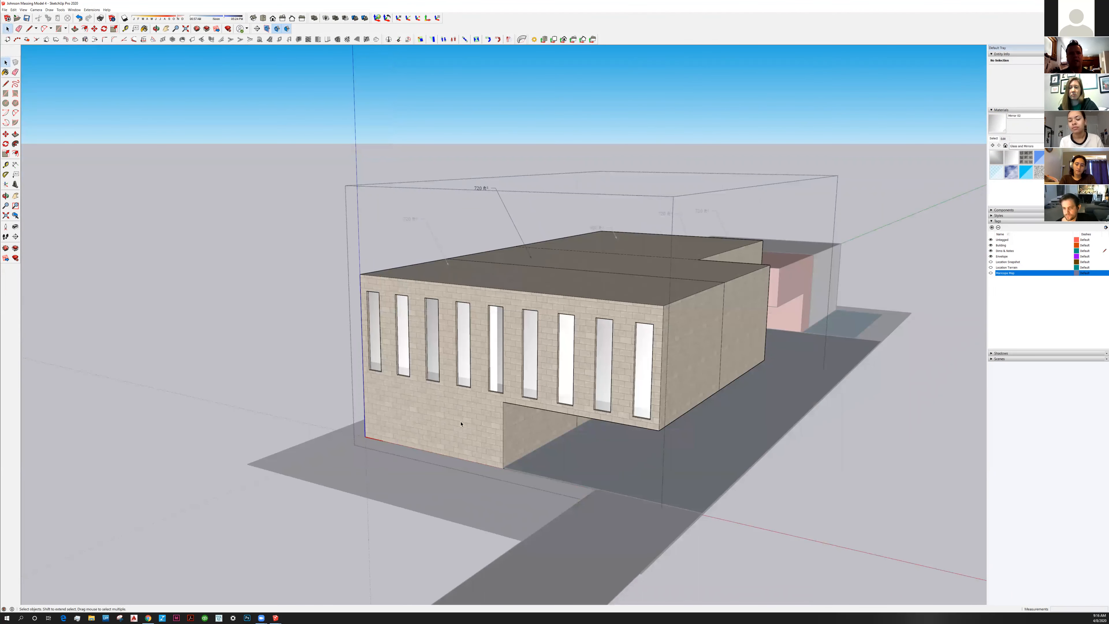
triple_click(464, 424)
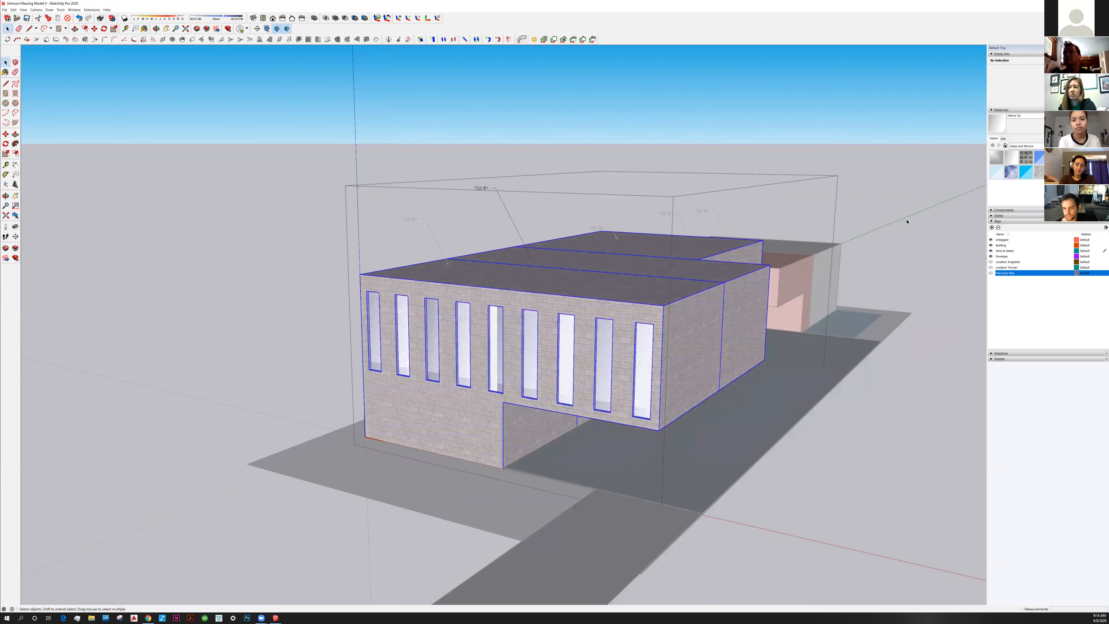
left_click(700, 279)
key("b")
left_click(477, 389, "alt")
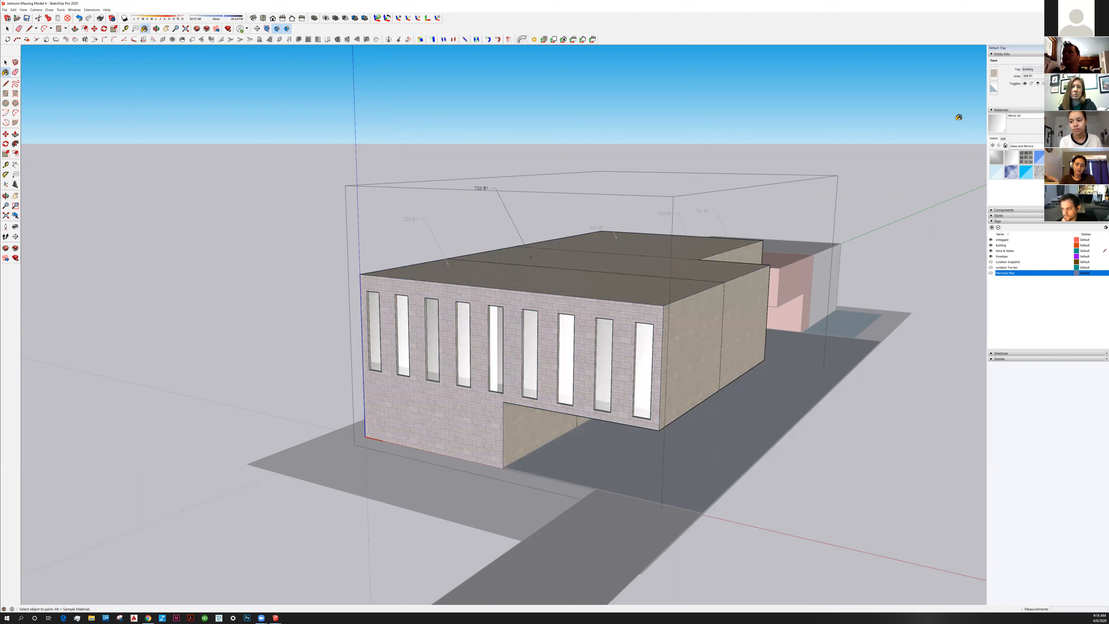
Edit the Cinder Block colour, trying several tints before settling on pale yellow
left_click(1003, 138)
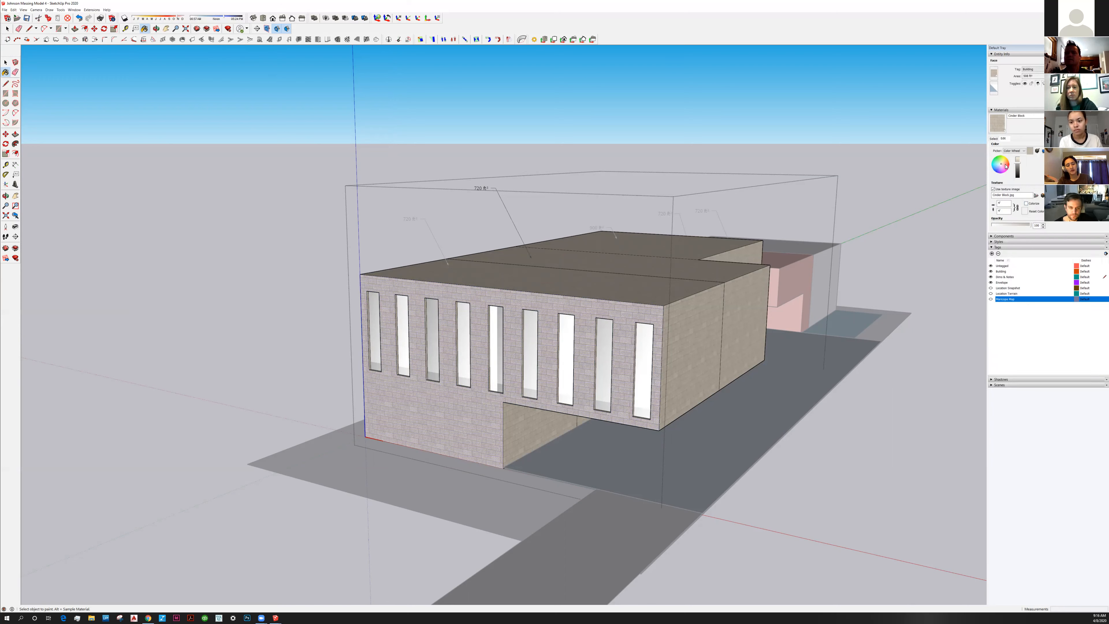
left_click(1006, 166)
left_click(999, 170)
left_click(1002, 169)
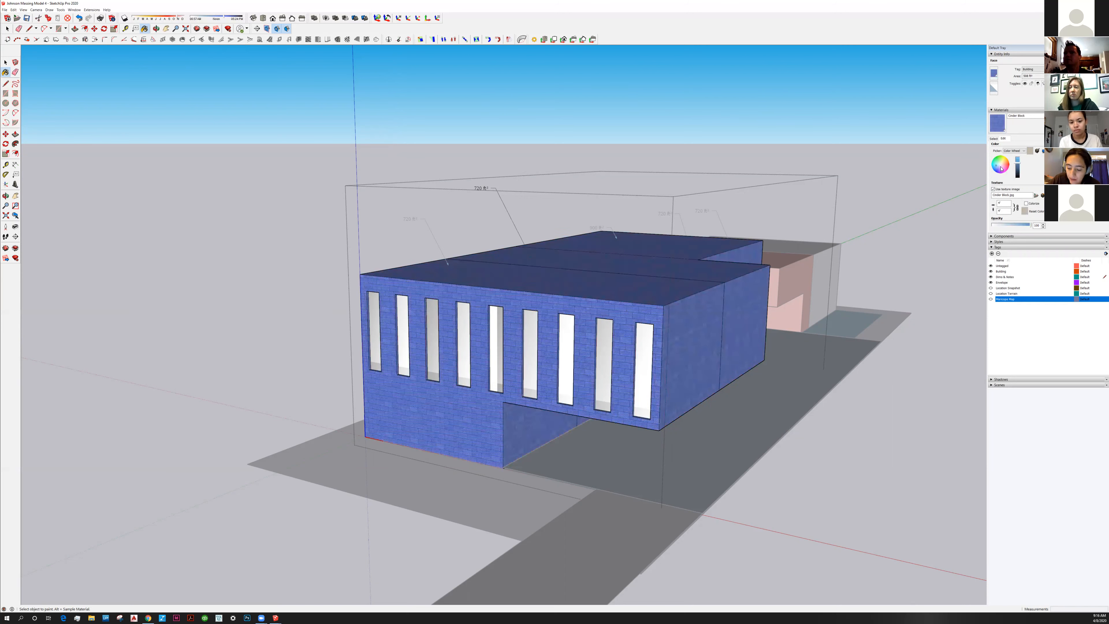
left_click(1003, 170)
left_click(1002, 166)
left_click(1004, 165)
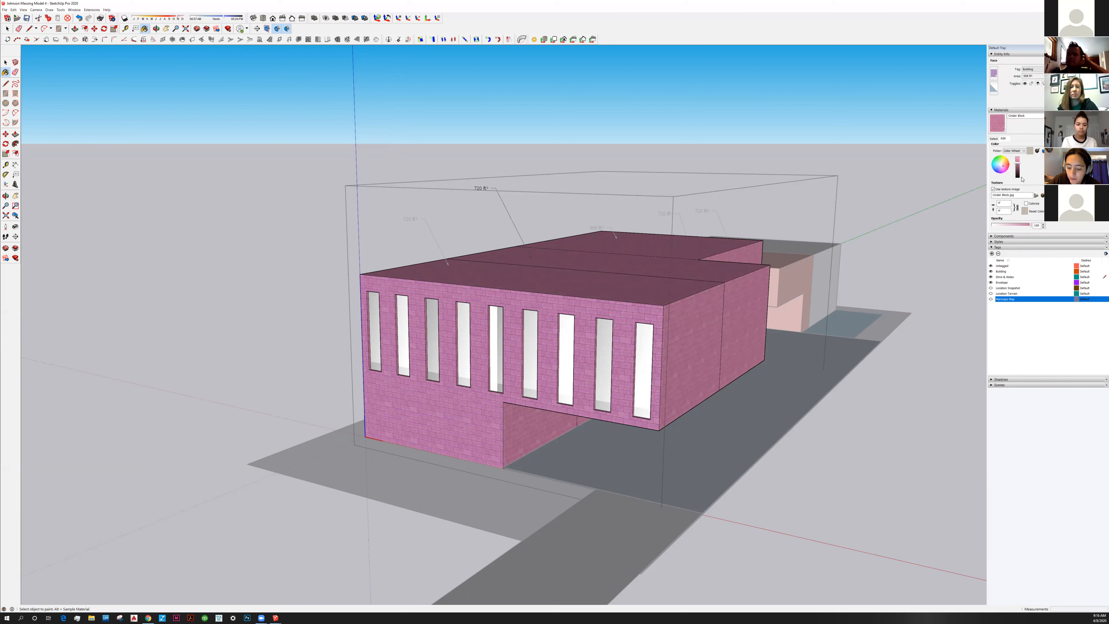
left_click(1021, 177)
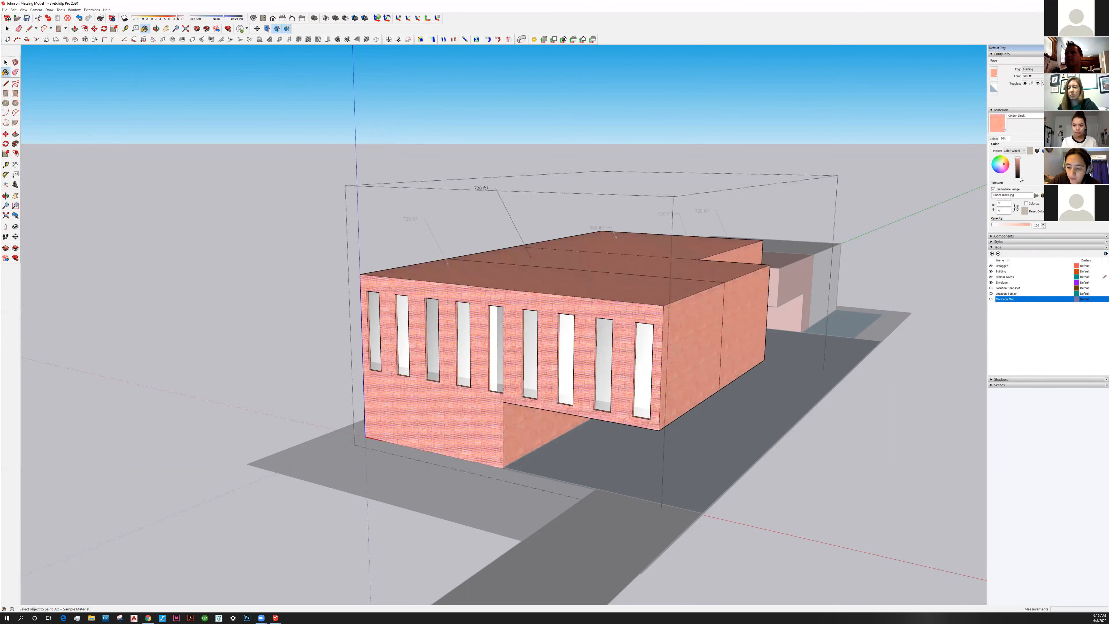
left_click(1002, 164)
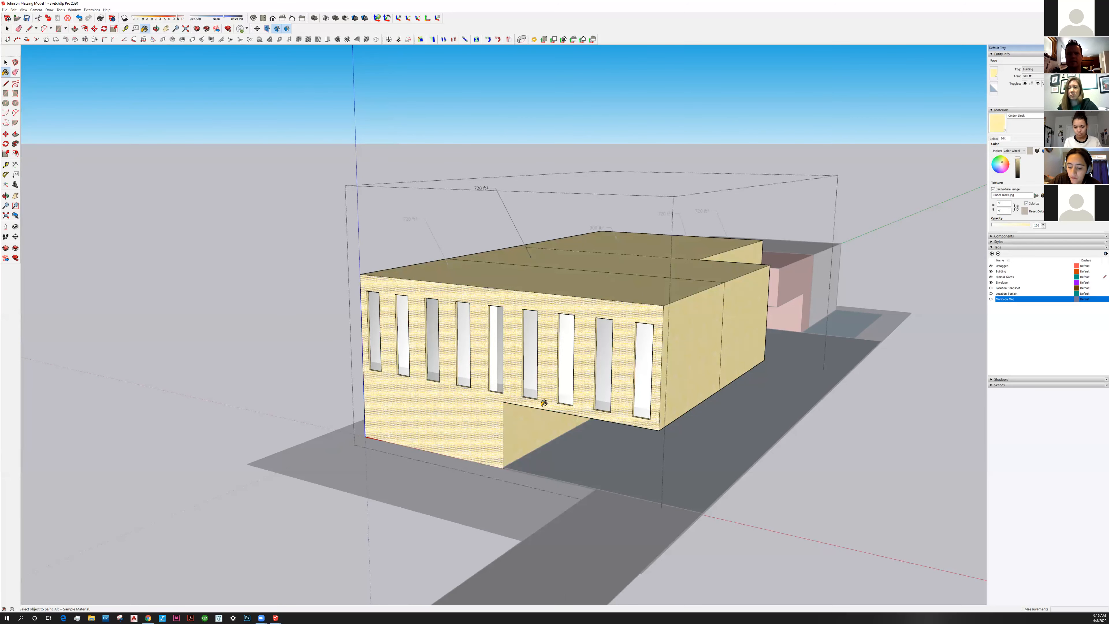
scroll(540, 396, "up", 2)
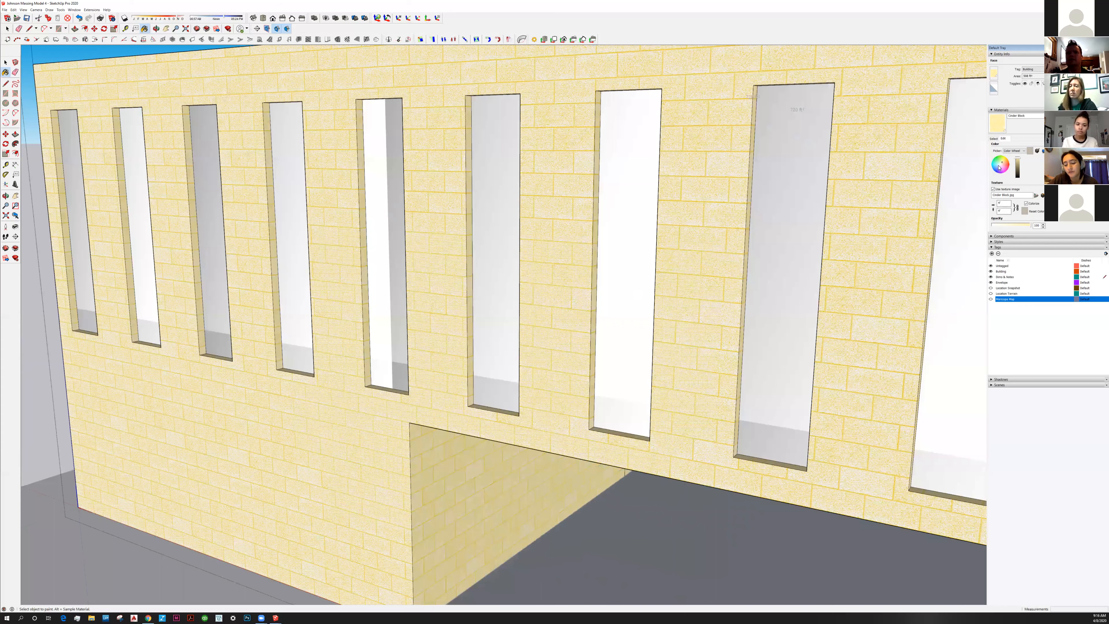
Retint the Cinder Block pale blue, exit the building group, and review the roof and walls
left_click(999, 167)
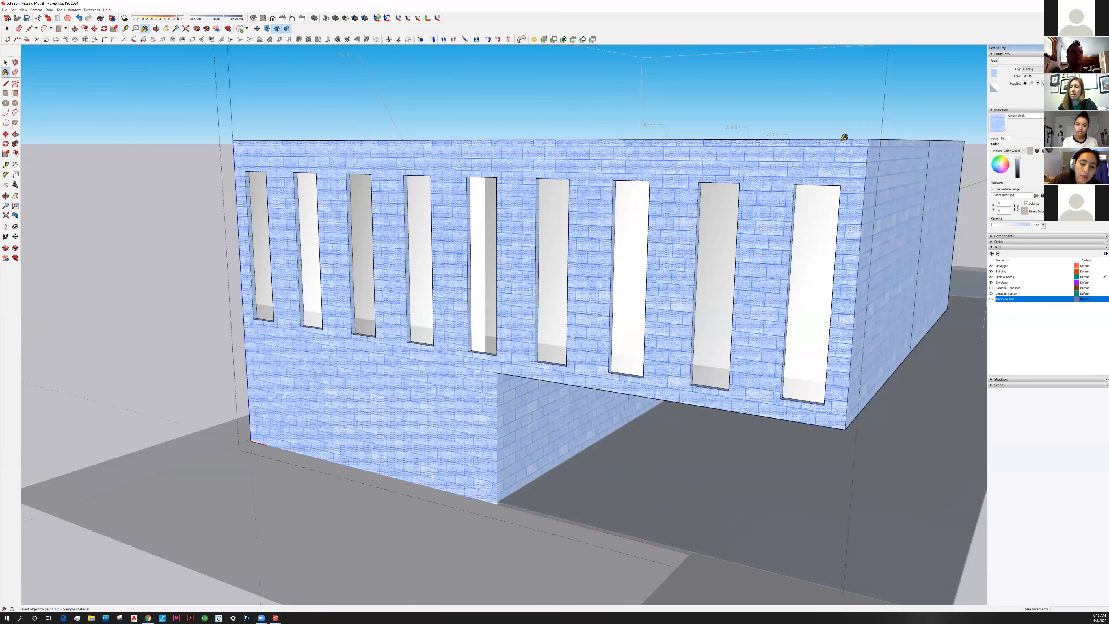
left_click(300, 112)
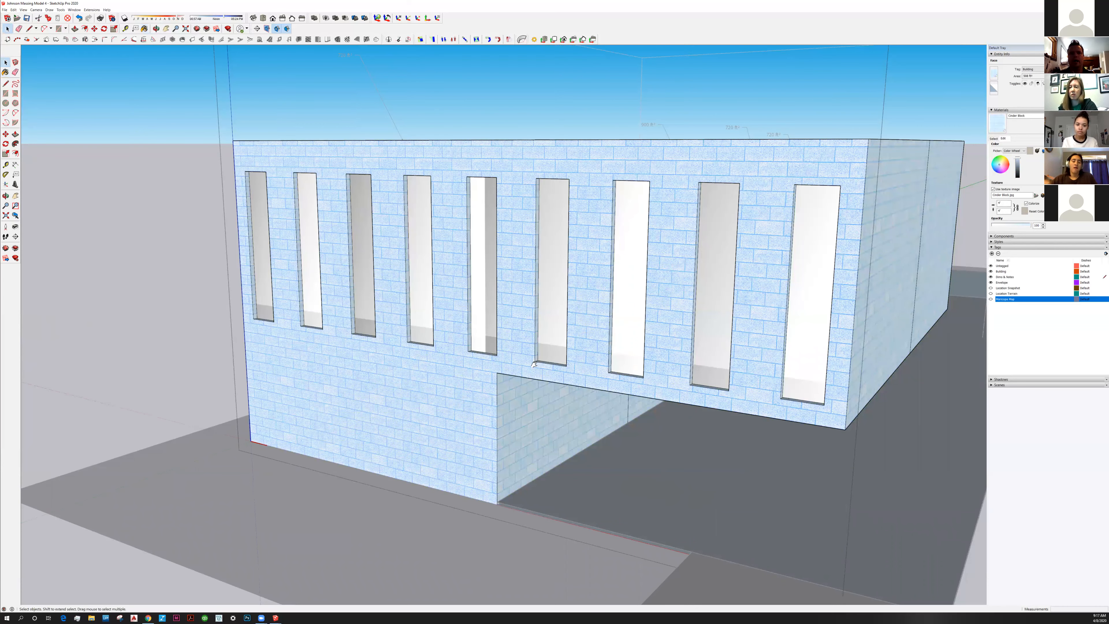
middle_click_drag(534, 365, 549, 408, "shift")
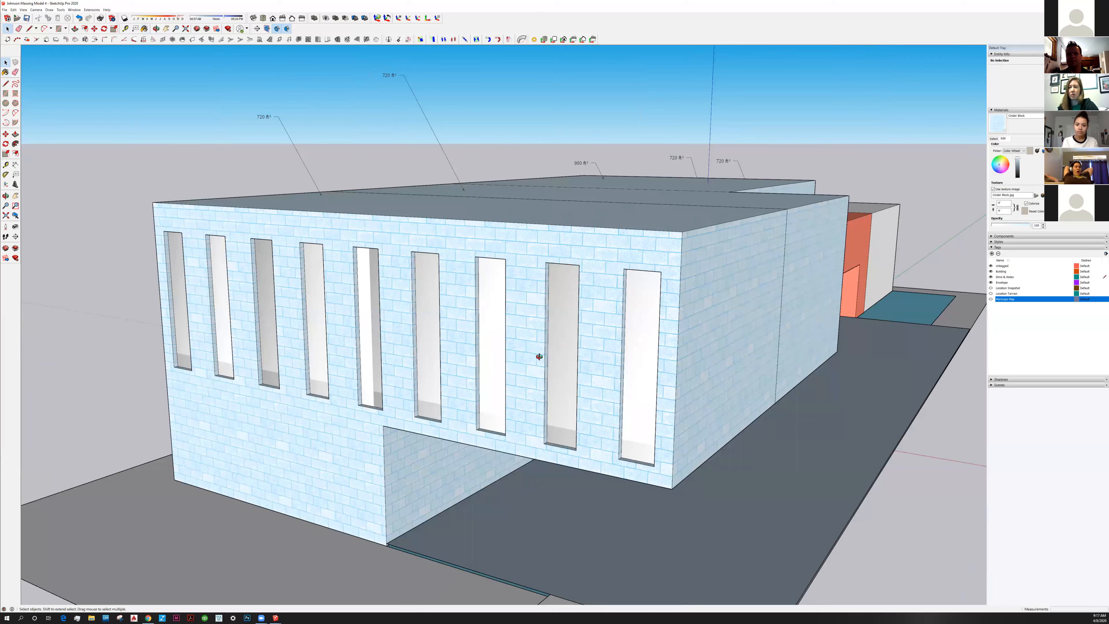
middle_click_drag(540, 356, 550, 355)
scroll(550, 354, "down", 4)
middle_click_drag(459, 349, 470, 347)
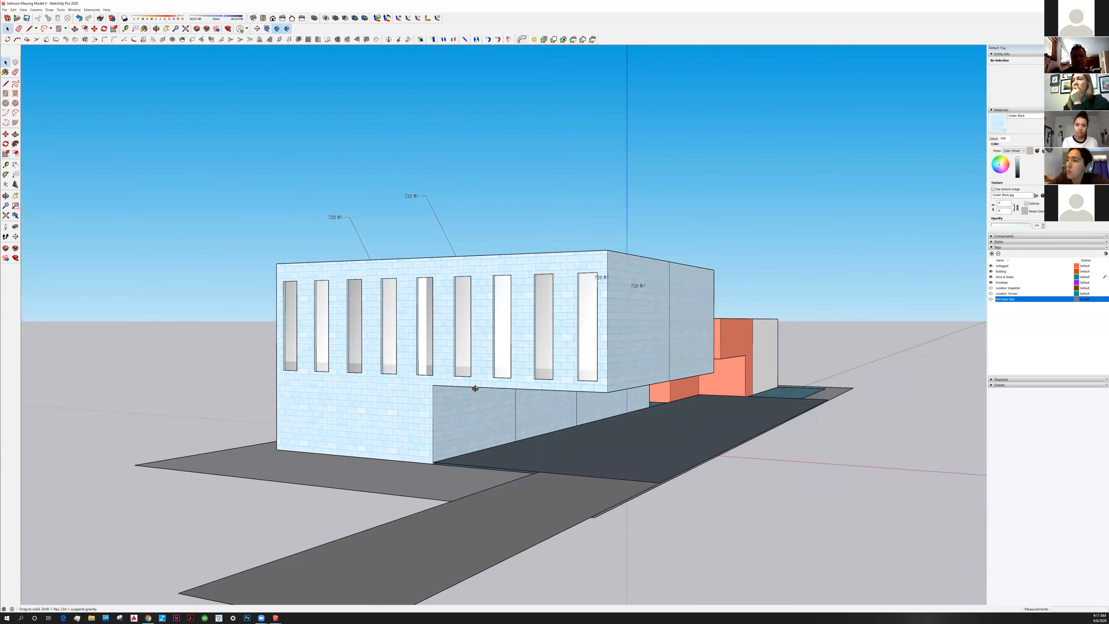
middle_click_drag(475, 388, 578, 406)
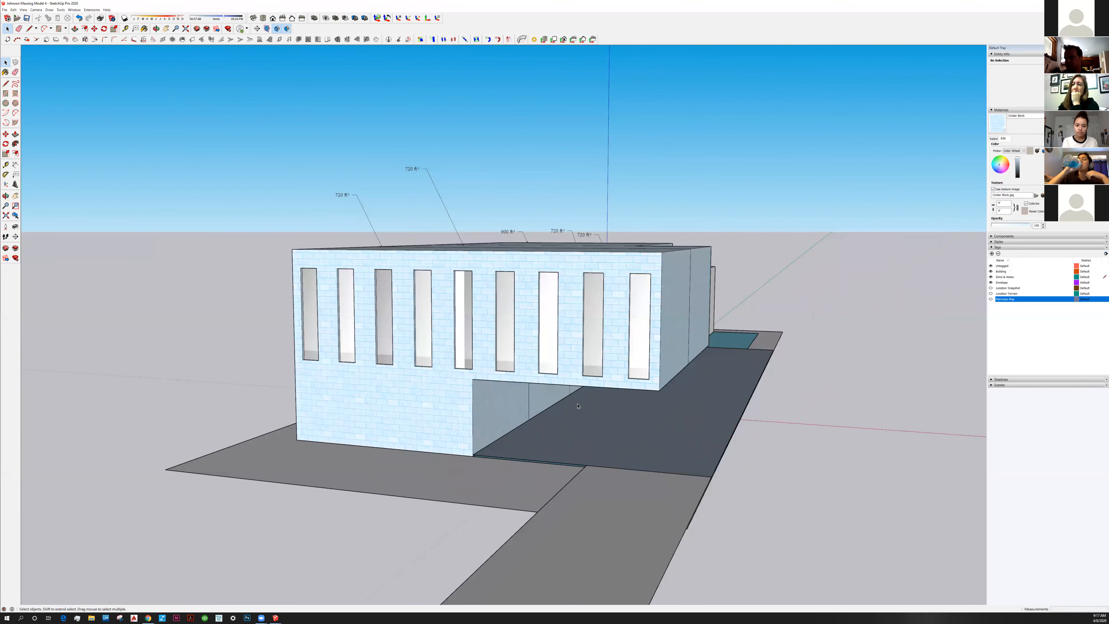